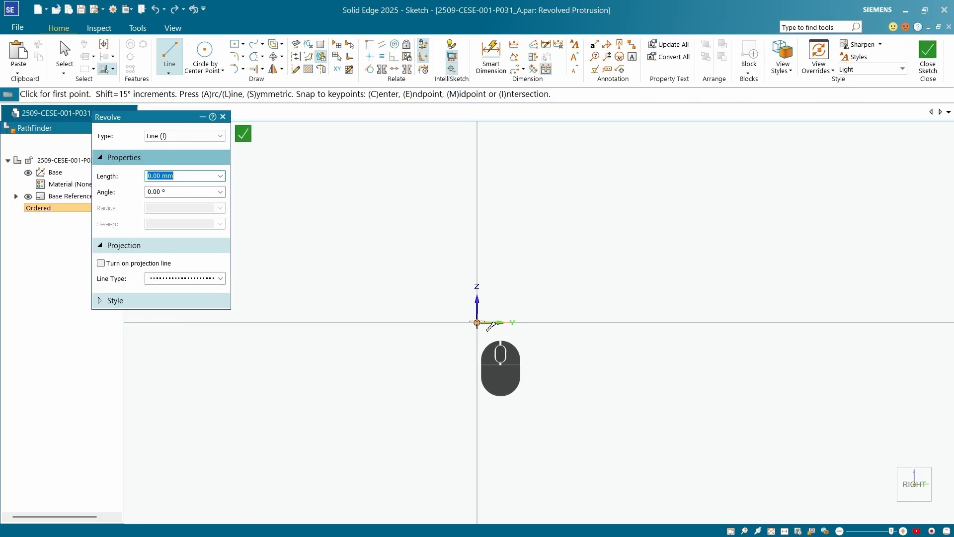
- Sketch a closed stepped profile about 6.4 mm long above the origin, with a short raised outer lip and a taller collar ending at the Z axis
{"action": "left_click", "coordinate": [476, 244]}
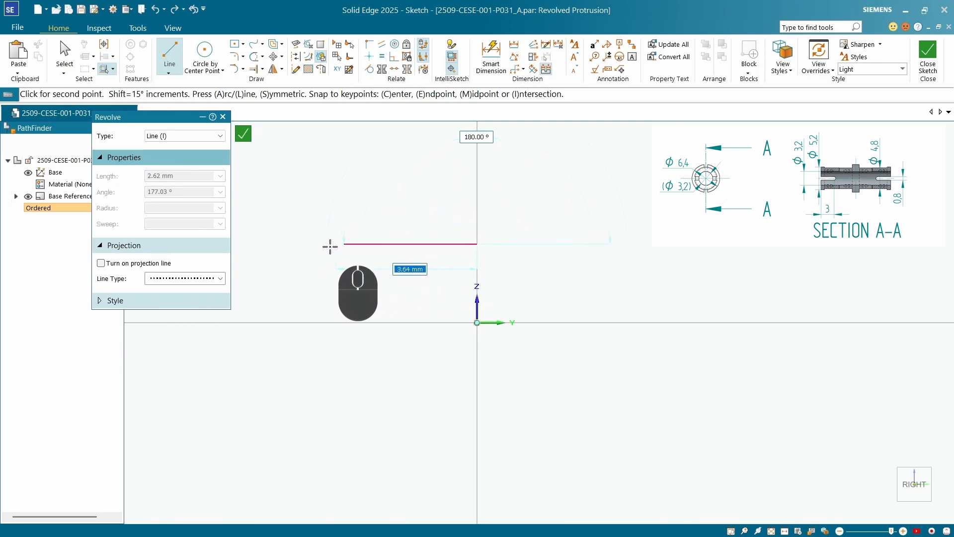
{"action": "left_click", "coordinate": [242, 244]}
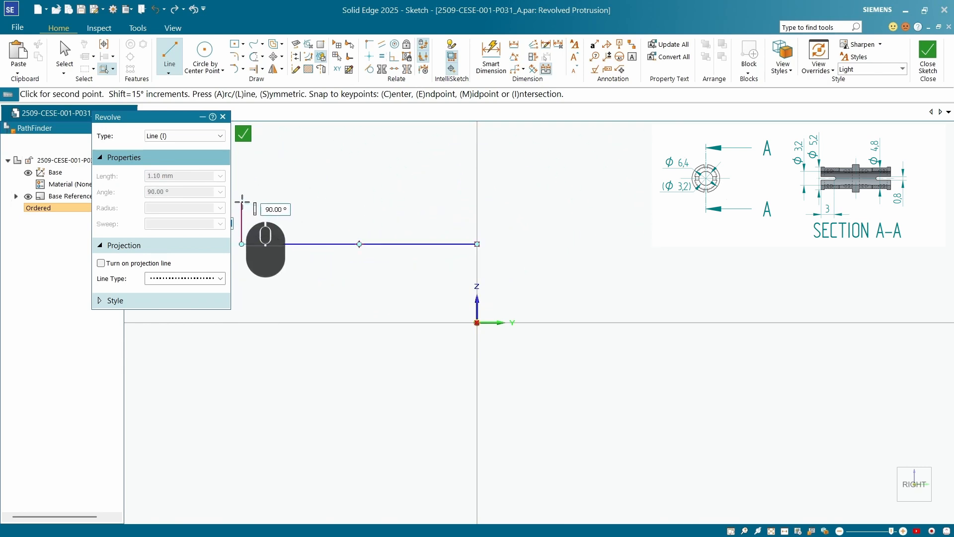
{"action": "left_click", "coordinate": [249, 193]}
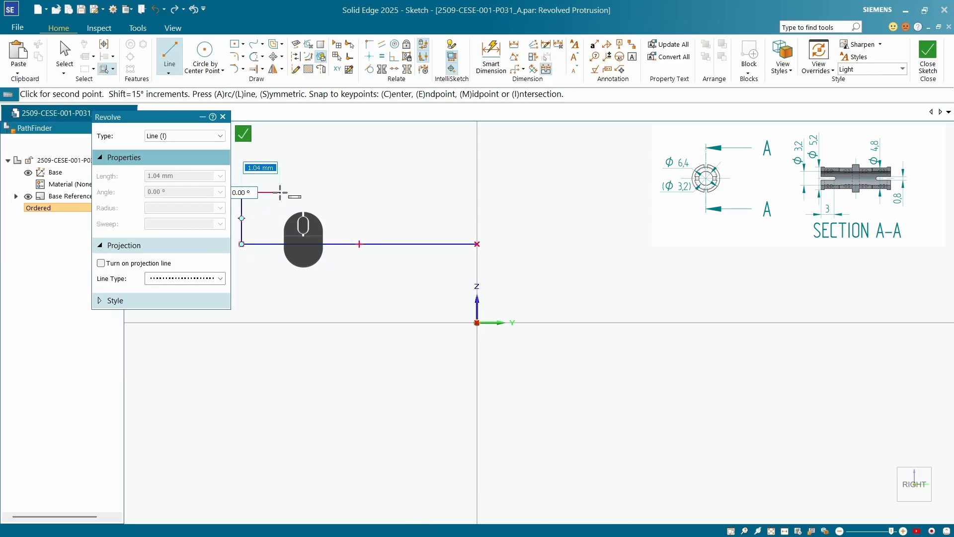
{"action": "left_click", "coordinate": [280, 192]}
{"action": "left_click", "coordinate": [280, 205]}
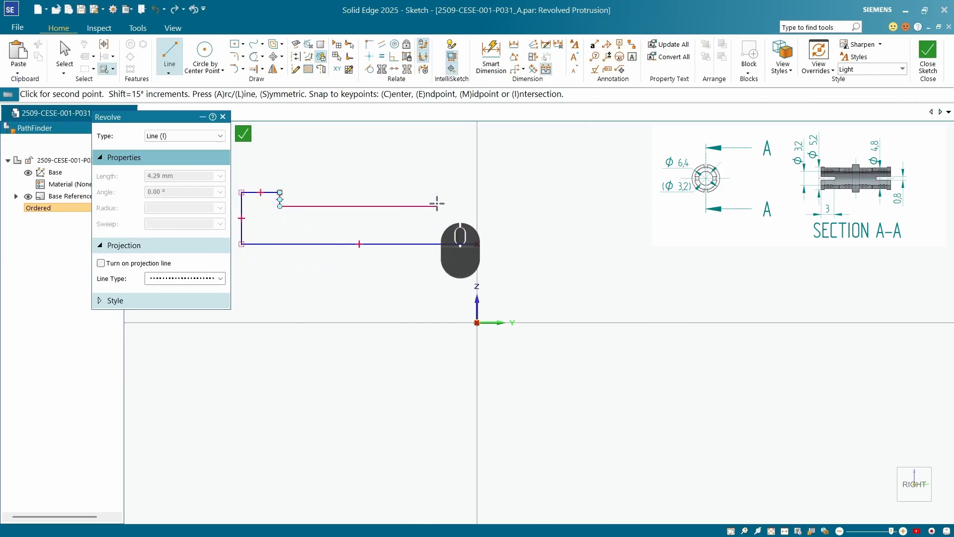
{"action": "left_click", "coordinate": [437, 205]}
{"action": "left_click", "coordinate": [437, 145]}
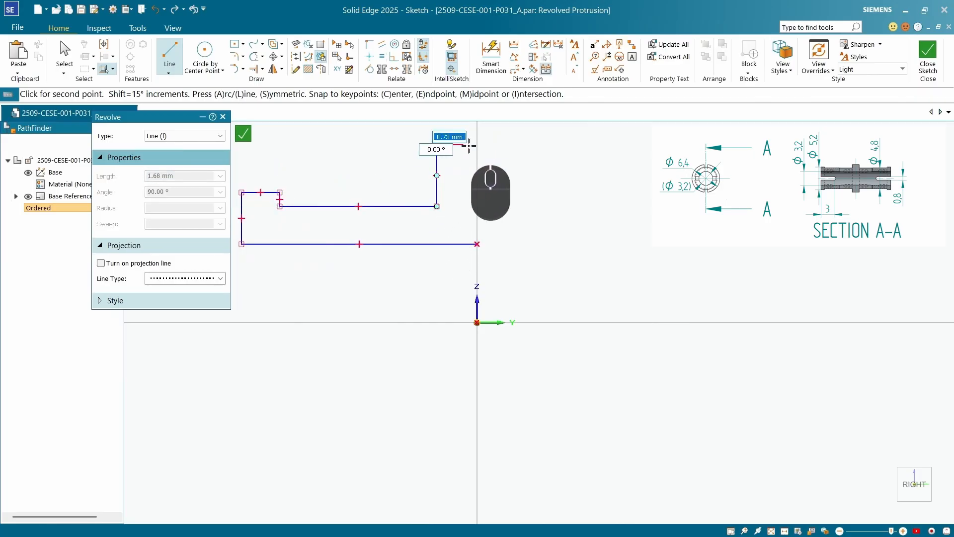
{"action": "left_click", "coordinate": [478, 144]}
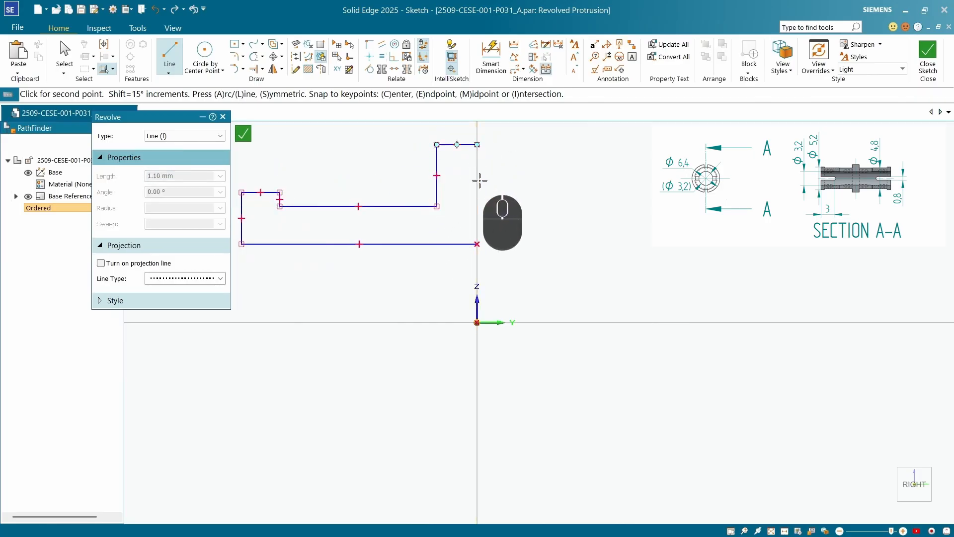
{"action": "left_click", "coordinate": [477, 244]}
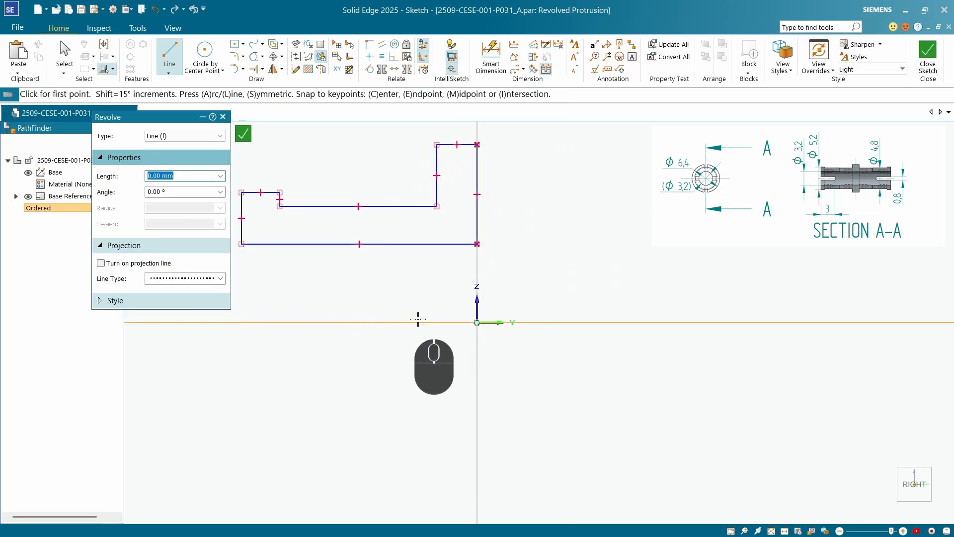
- Draw a horizontal line from the origin along the Y axis past the profile's outer end and designate it as the axis of revolution
{"action": "left_click", "coordinate": [477, 322]}
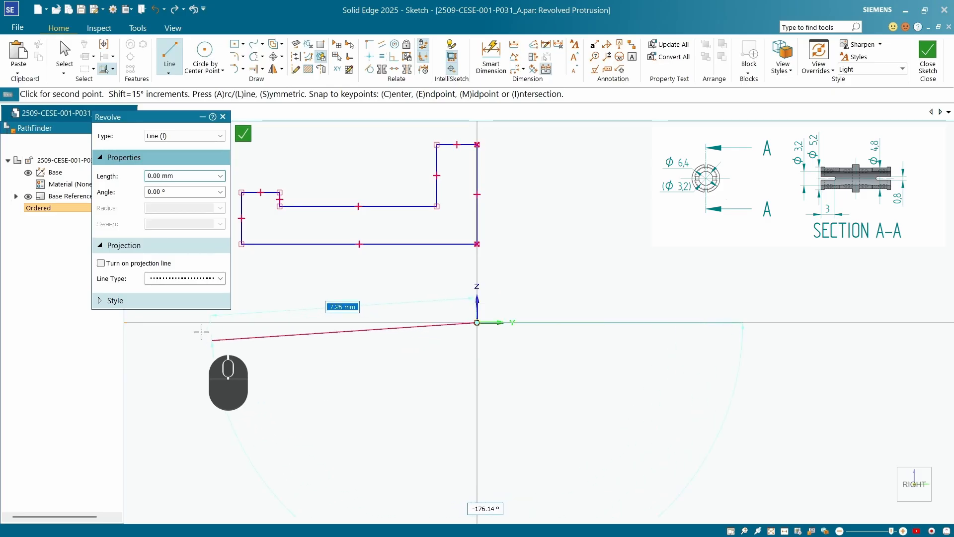
{"action": "left_click", "coordinate": [187, 323]}
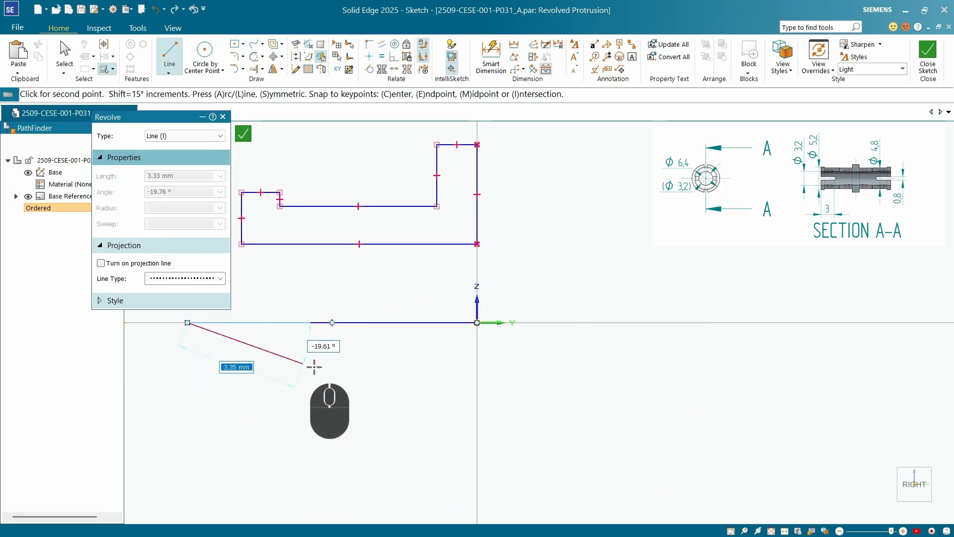
{"action": "right_click", "coordinate": [434, 360]}
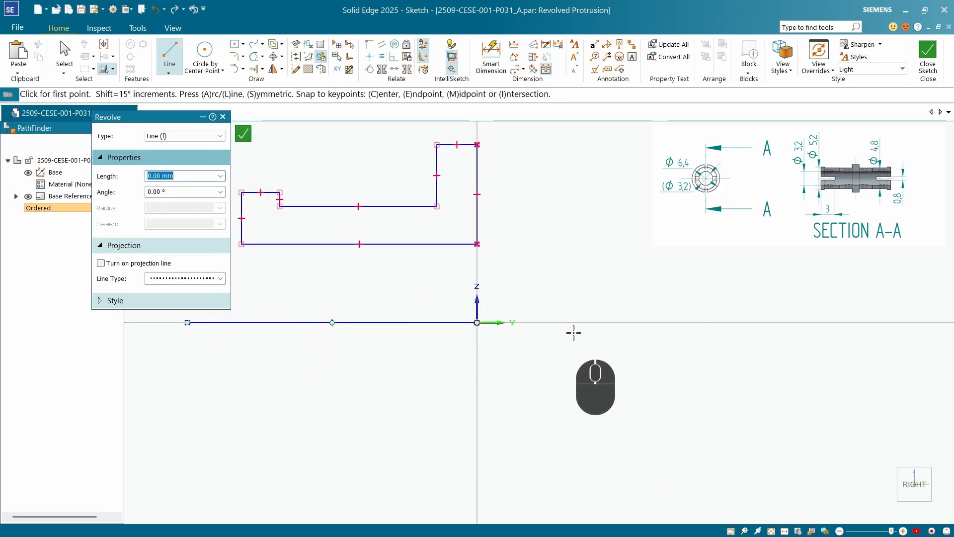
{"action": "left_click", "coordinate": [322, 71]}
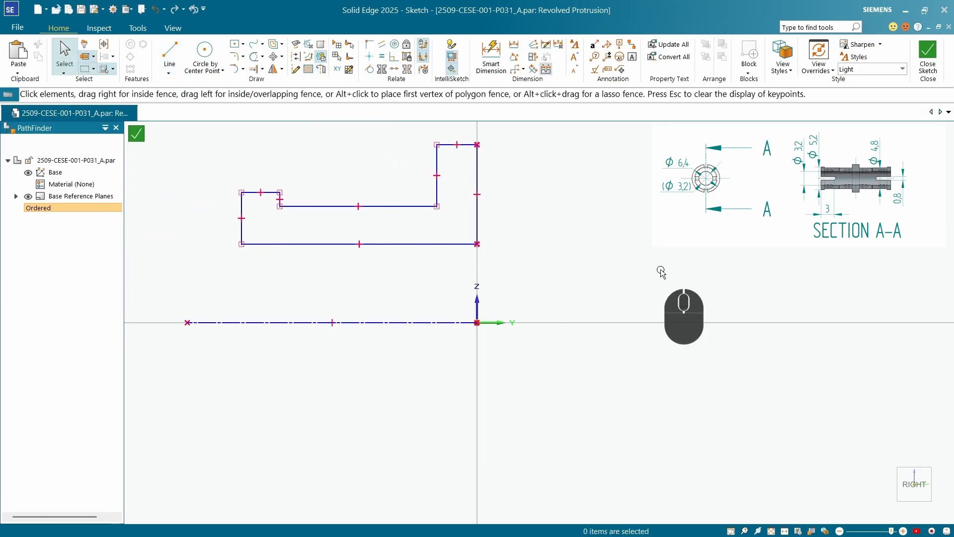
{"action": "scroll", "coordinate": [642, 273], "scroll_direction": "down", "scroll_amount": 2}
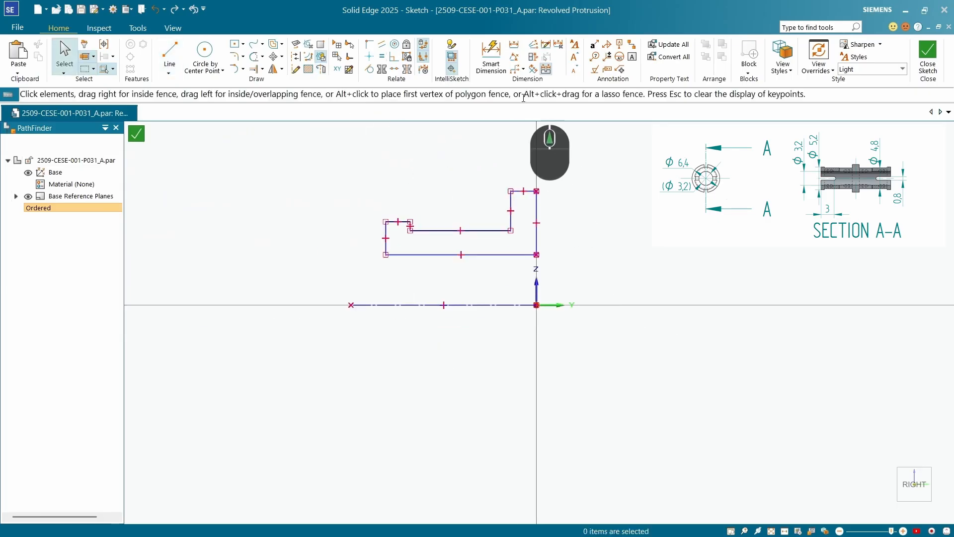
{"action": "left_click", "coordinate": [492, 56]}
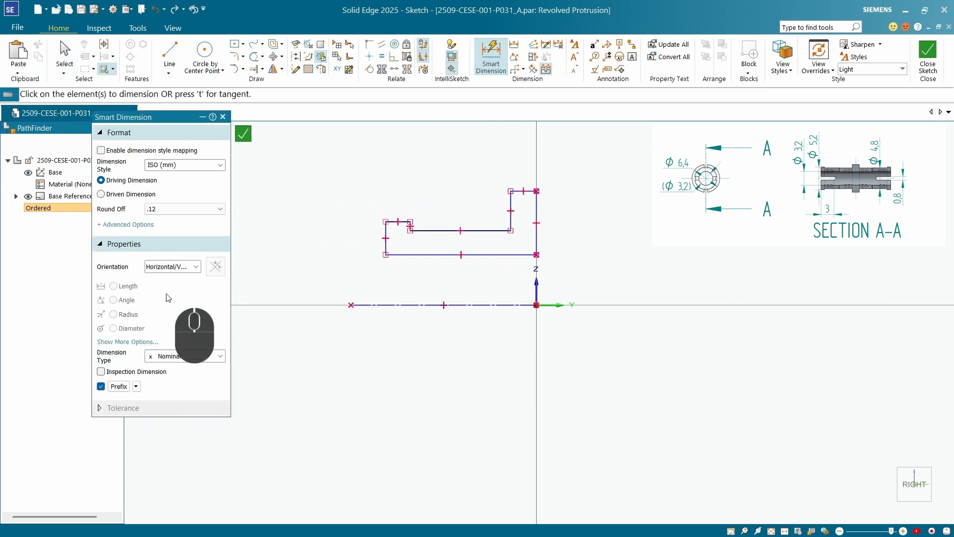
{"action": "left_click", "coordinate": [127, 342]}
{"action": "left_click", "coordinate": [428, 255]}
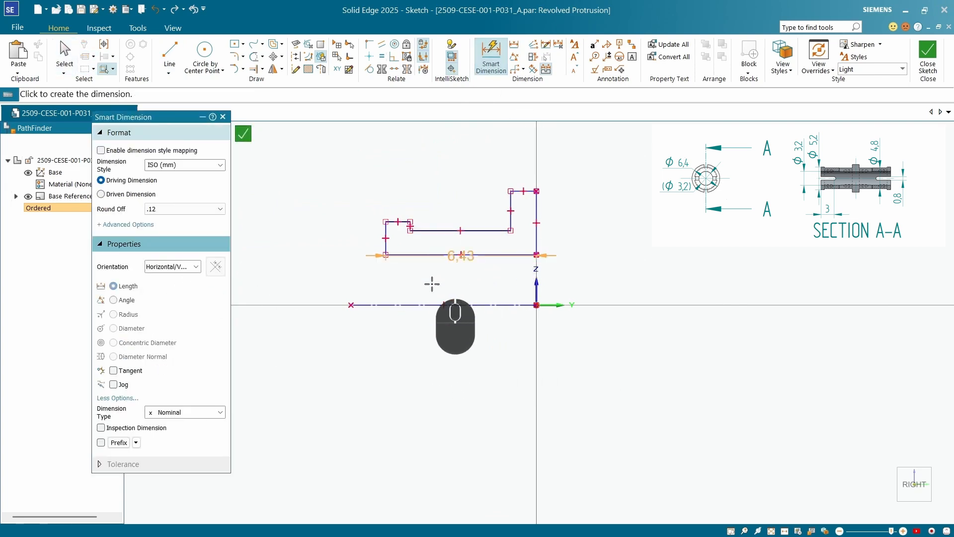
{"action": "left_click", "coordinate": [428, 304]}
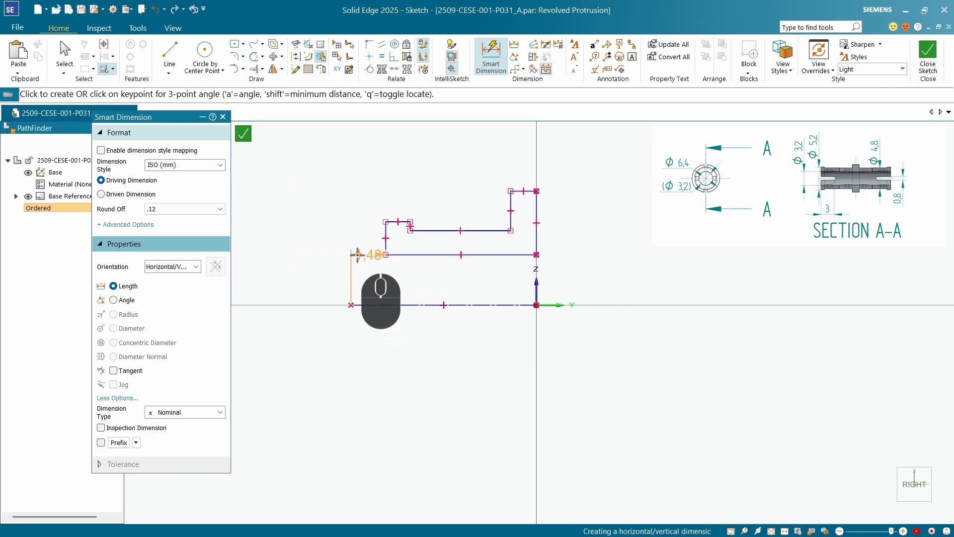
{"action": "right_click", "coordinate": [337, 280]}
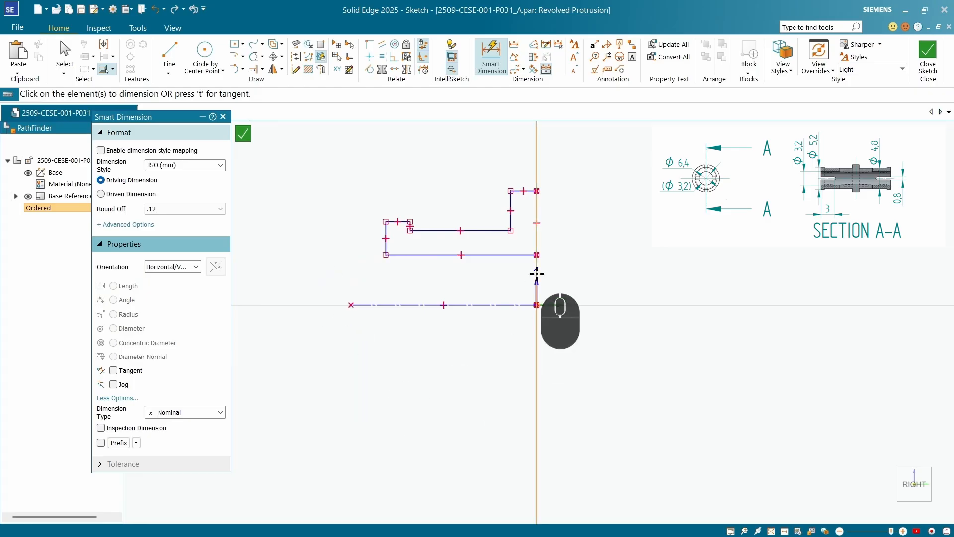
- Add a symmetric diameter dimension of 3.2 mm from the revolution axis to the profile's lower bore line
{"action": "left_click", "coordinate": [532, 59]}
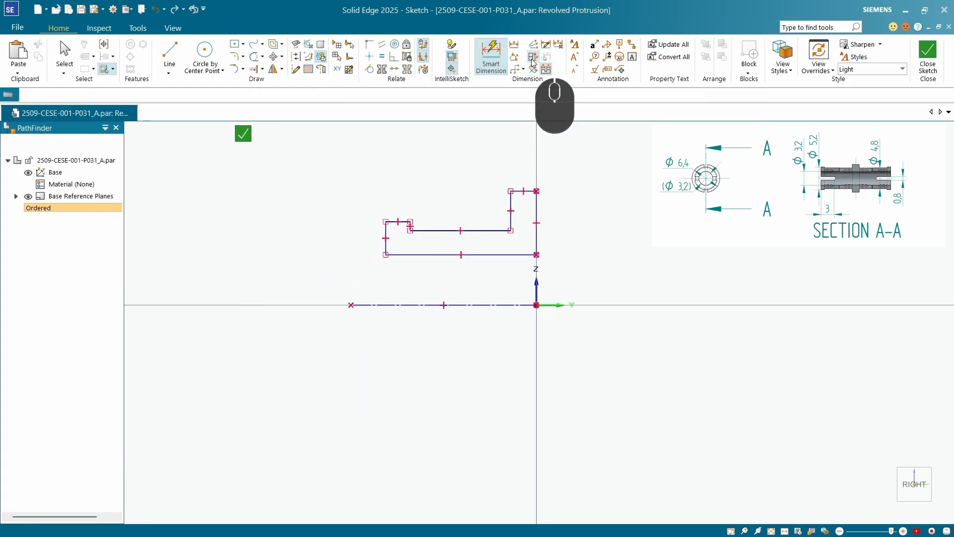
{"action": "left_click", "coordinate": [428, 256]}
{"action": "left_click", "coordinate": [426, 302]}
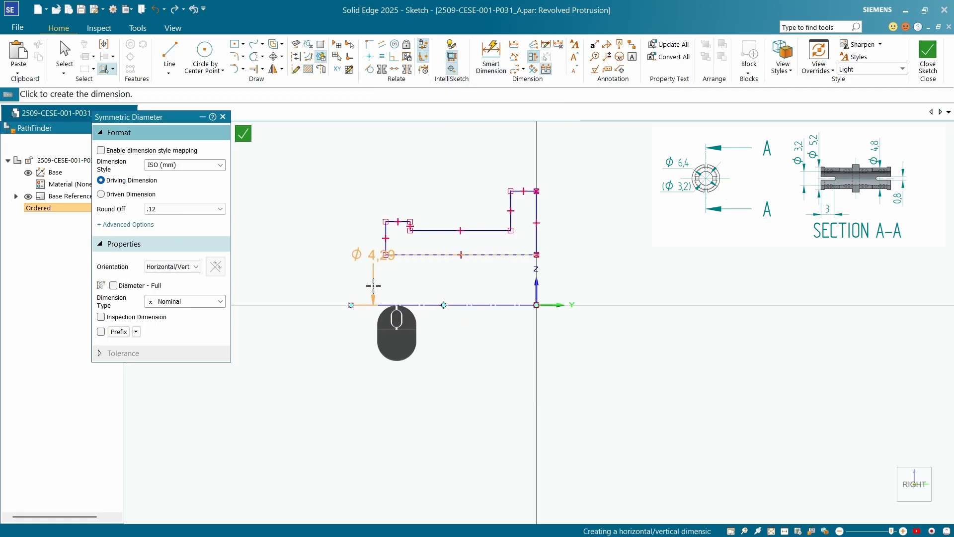
{"action": "right_click", "coordinate": [341, 362]}
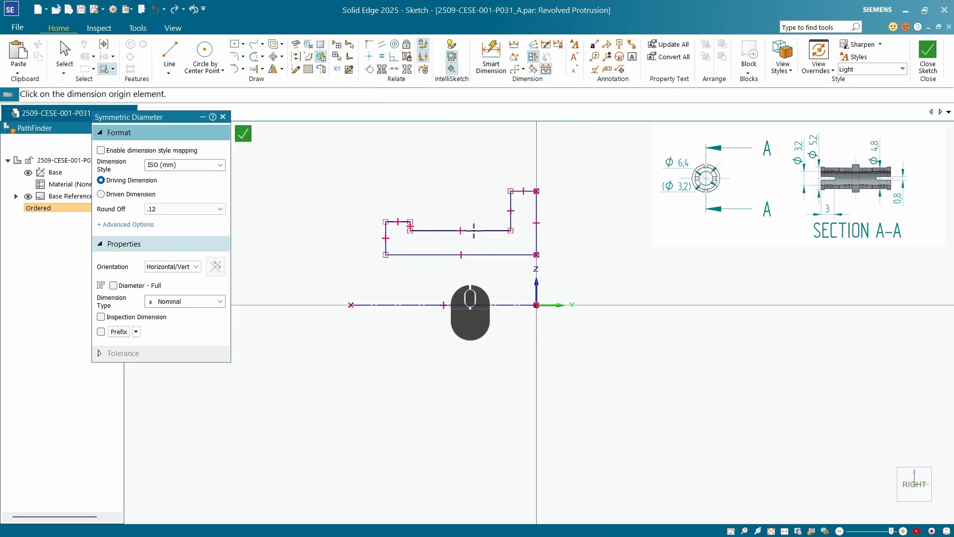
{"action": "left_click", "coordinate": [418, 304]}
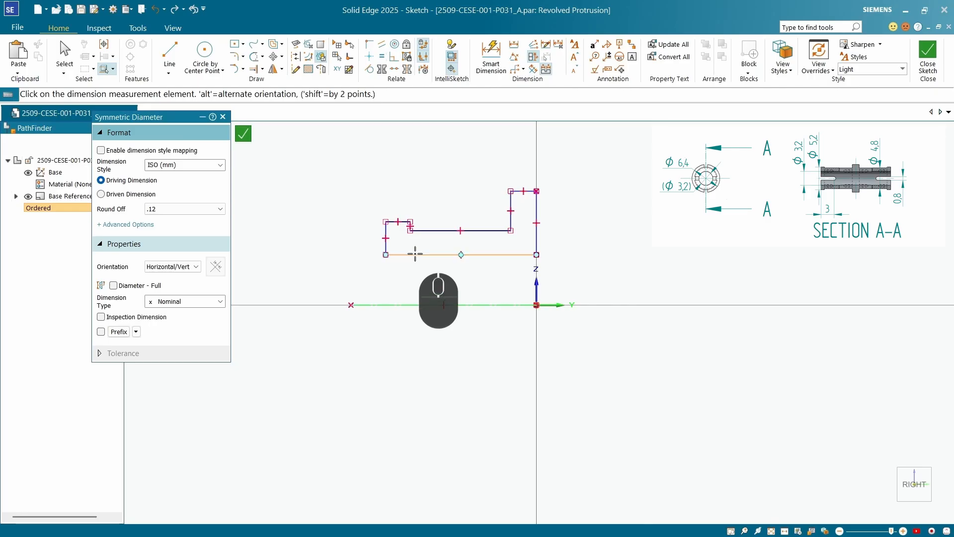
{"action": "left_click", "coordinate": [415, 254]}
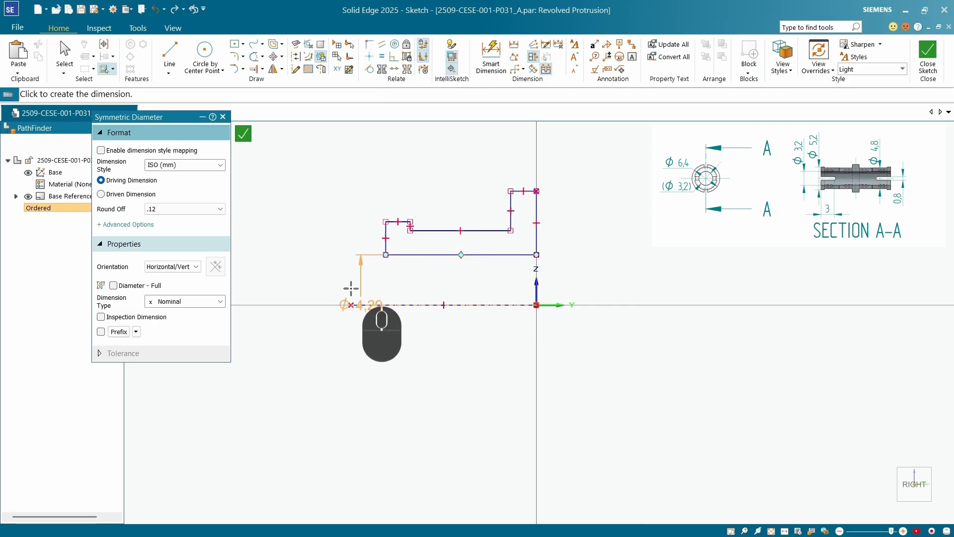
{"action": "left_click", "coordinate": [305, 310]}
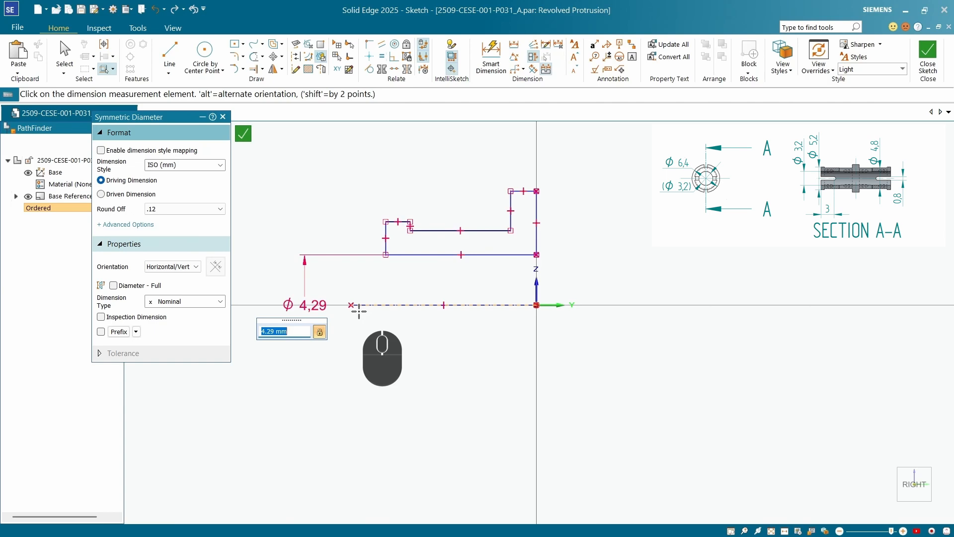
{"action": "type", "text": "3.2"}
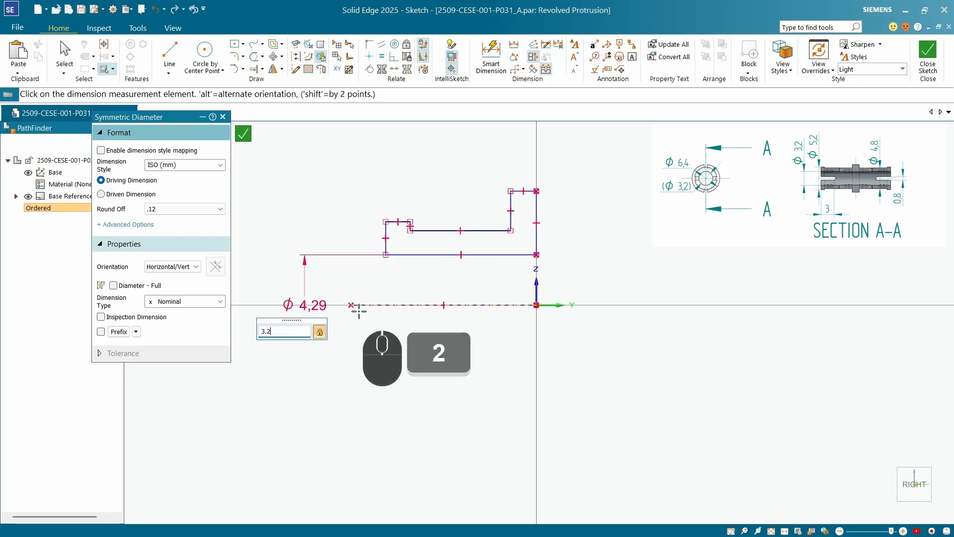
{"action": "key", "text": "Return"}
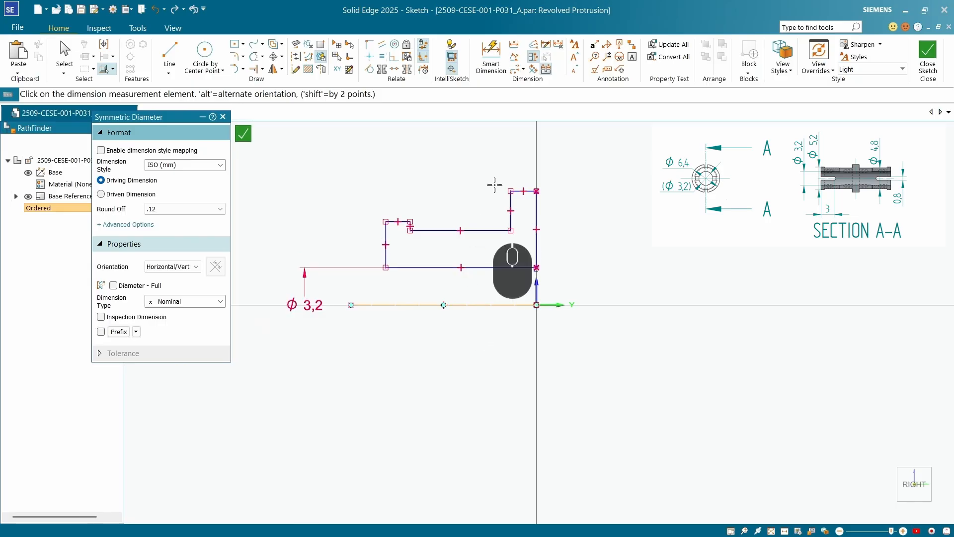
{"action": "left_click", "coordinate": [464, 306]}
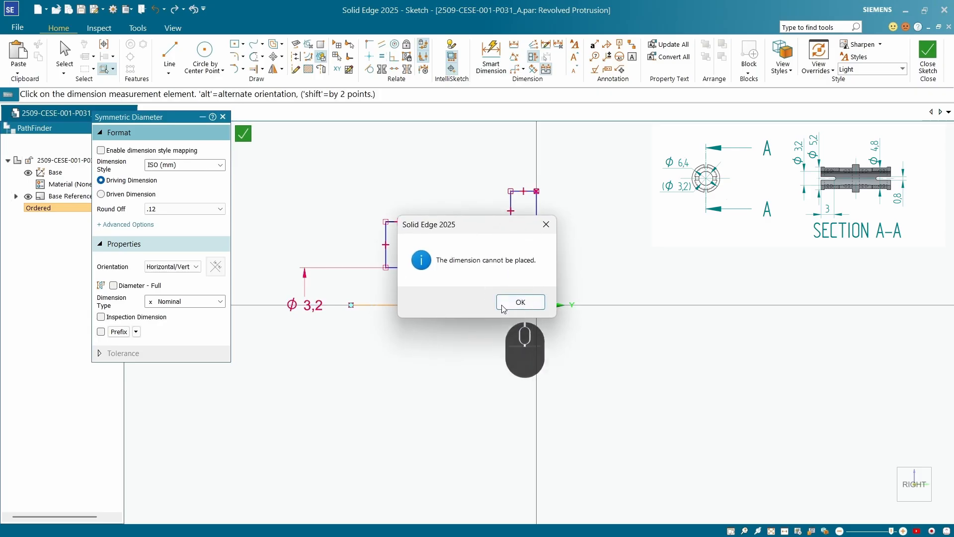
{"action": "left_click", "coordinate": [520, 302]}
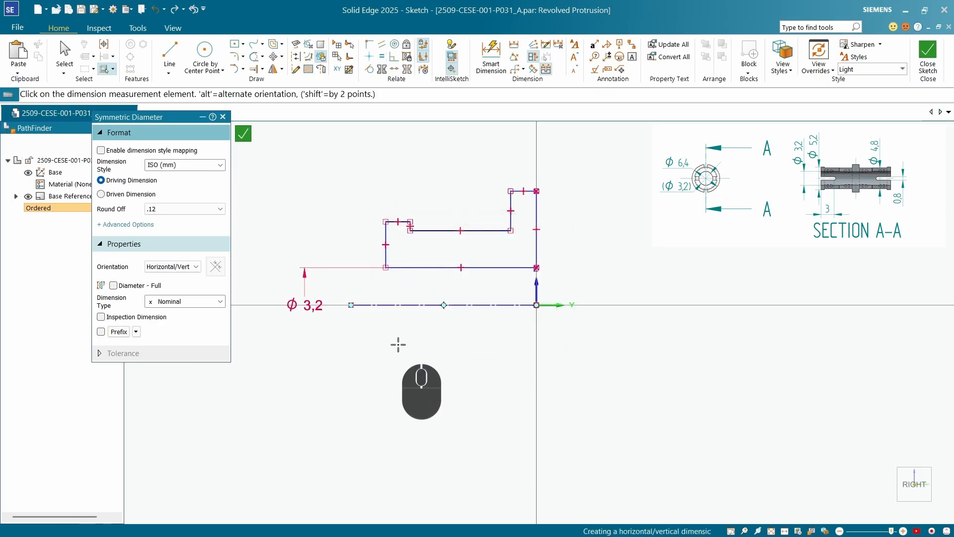
{"action": "left_click", "coordinate": [477, 305]}
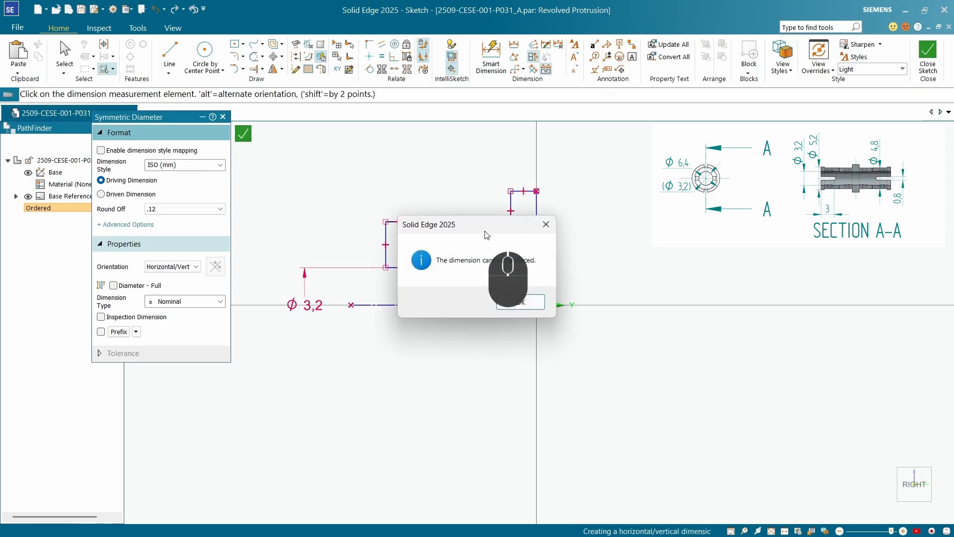
{"action": "left_click", "coordinate": [514, 301]}
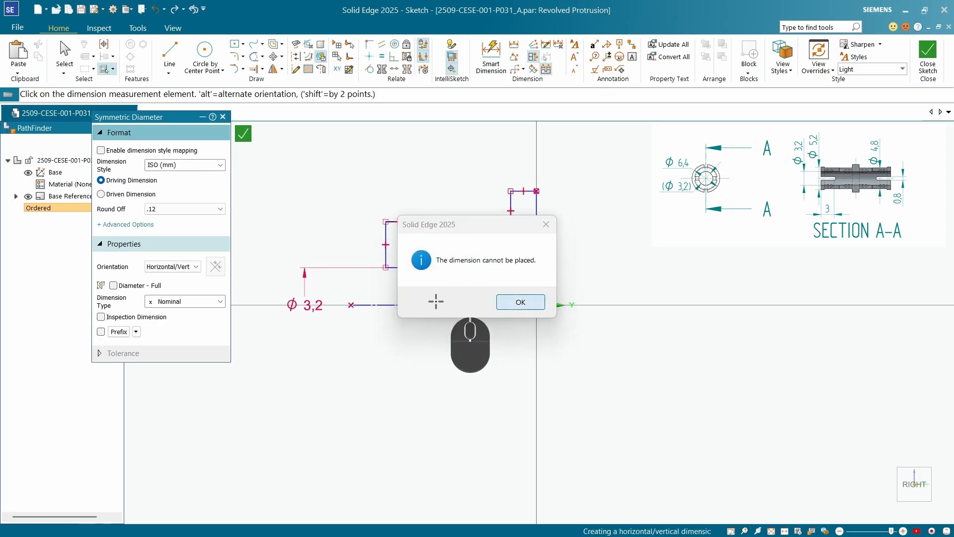
{"action": "right_click", "coordinate": [390, 330]}
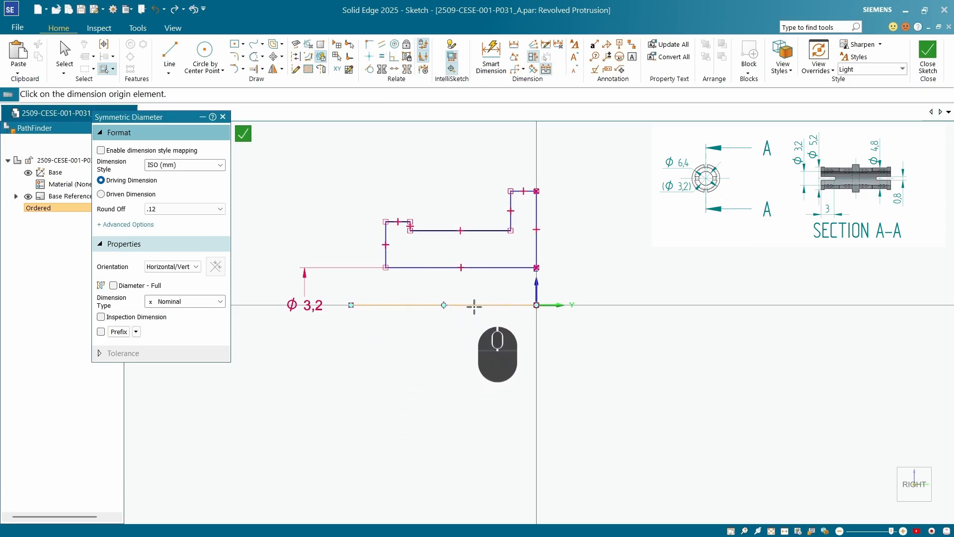
- Add a symmetric diameter dimension of 4.8 mm from the revolution axis to the long line between the lip and the collar
{"action": "left_click", "coordinate": [472, 230]}
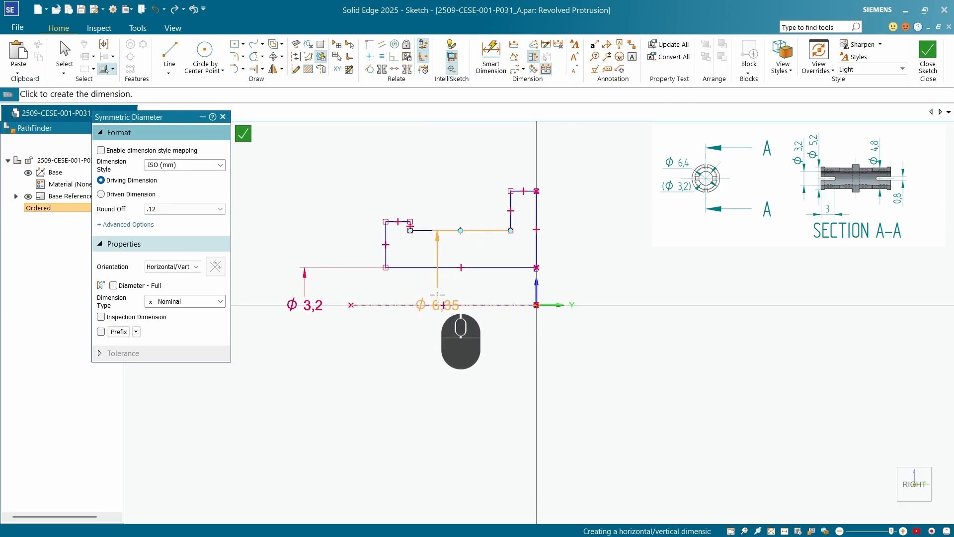
{"action": "type", "text": "4.8"}
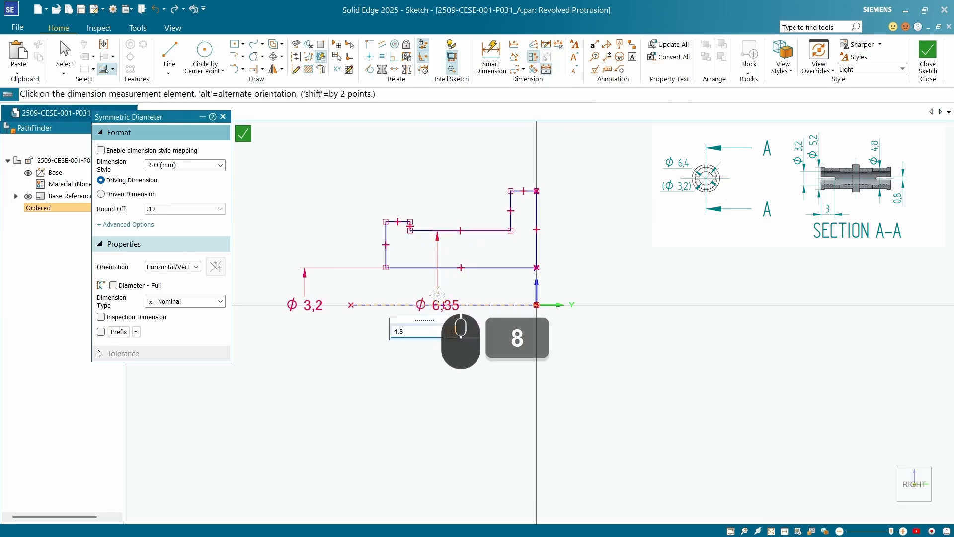
{"action": "key", "text": "Return"}
- Add a symmetric diameter dimension of 5.2 mm from the revolution axis to the top line of the outer lip
{"action": "scroll", "coordinate": [414, 253], "scroll_direction": "down", "scroll_amount": 2}
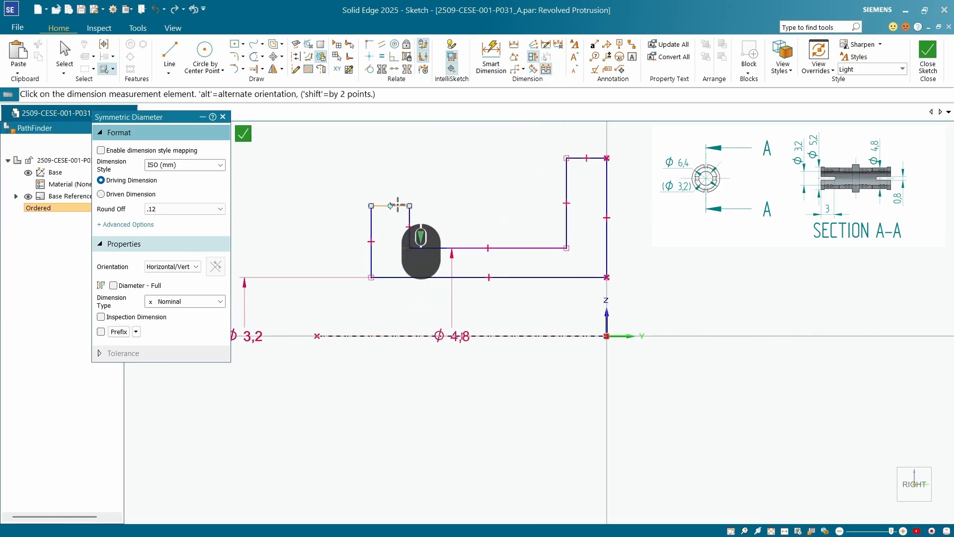
{"action": "left_click", "coordinate": [398, 204]}
{"action": "left_click", "coordinate": [520, 300]}
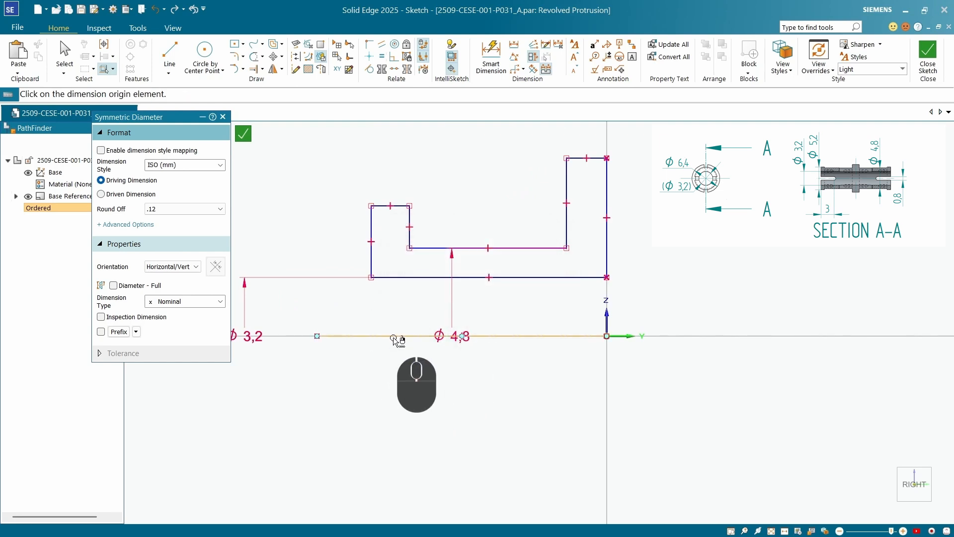
{"action": "left_click", "coordinate": [394, 336]}
{"action": "left_click", "coordinate": [400, 205]}
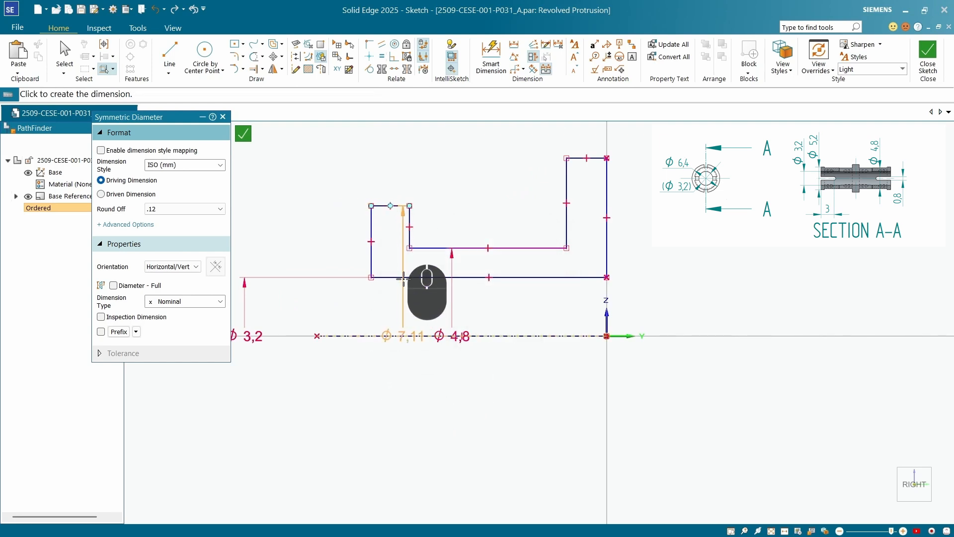
{"action": "left_click", "coordinate": [415, 386]}
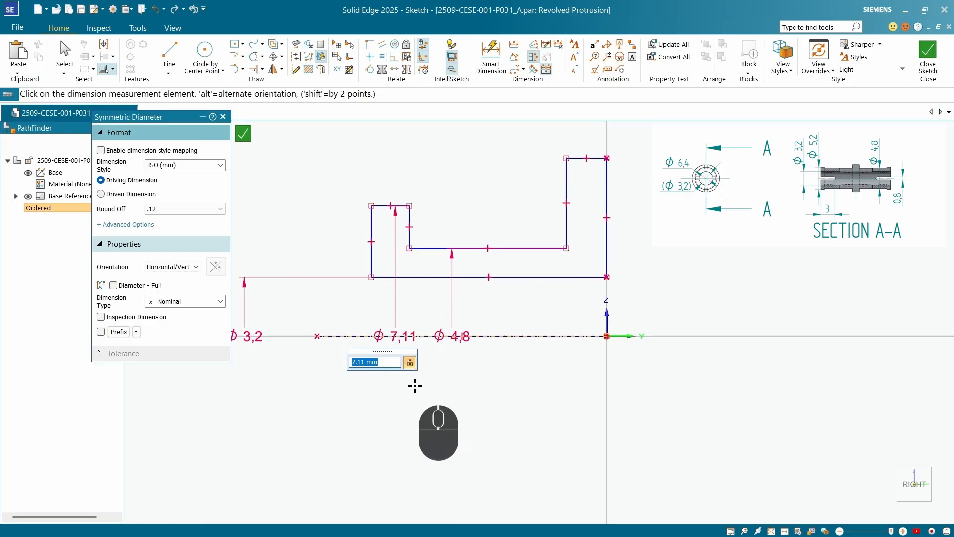
{"action": "type", "text": "5.2"}
{"action": "key", "text": "Return"}
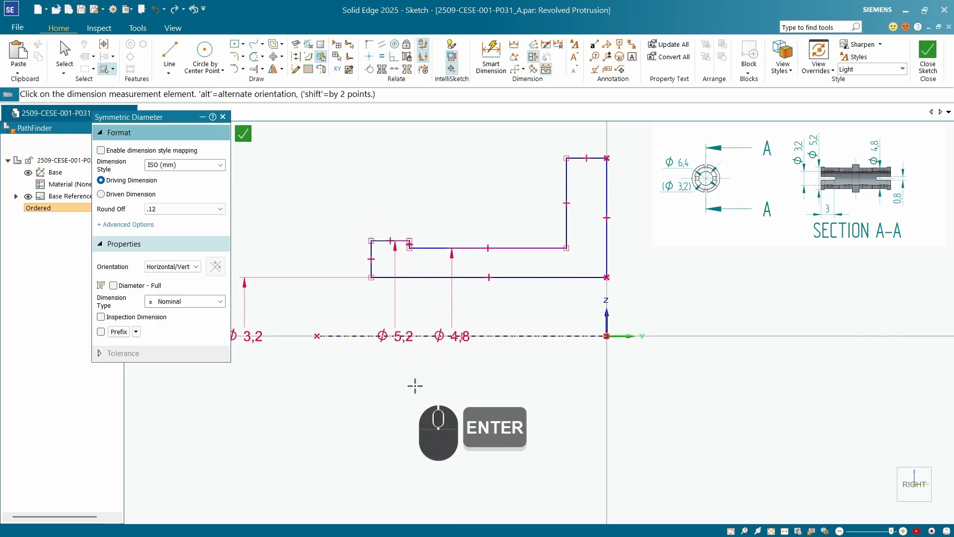
- Add a symmetric diameter dimension of 6.4 mm from the revolution axis to the collar's top line
{"action": "scroll", "coordinate": [437, 262], "scroll_direction": "down", "scroll_amount": 1}
{"action": "scroll", "coordinate": [591, 207], "scroll_direction": "up", "scroll_amount": 2}
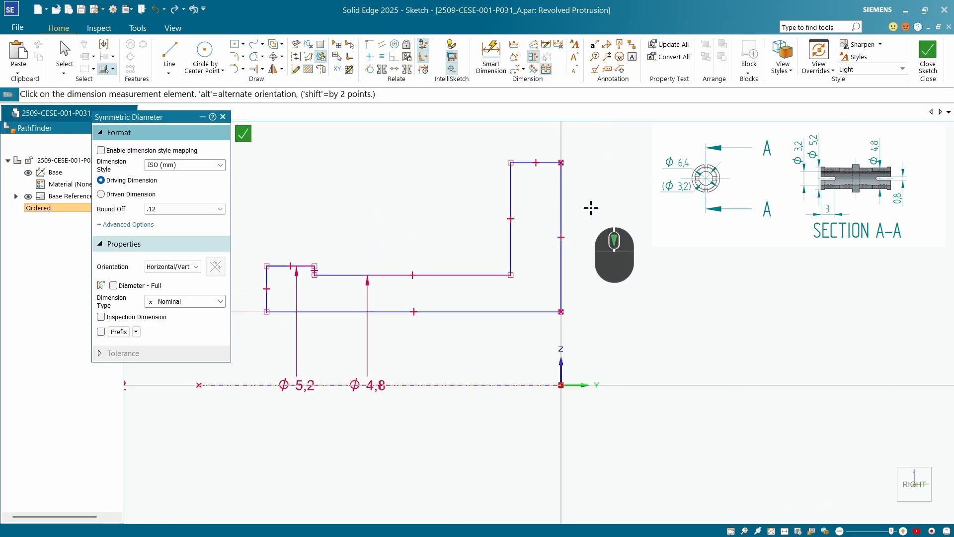
{"action": "right_click", "coordinate": [627, 263]}
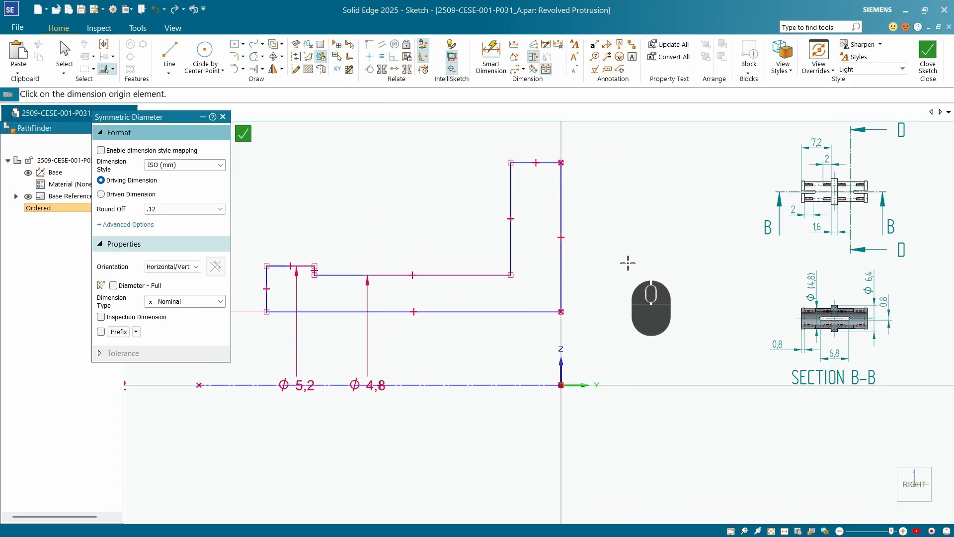
{"action": "left_click", "coordinate": [548, 163]}
{"action": "left_click", "coordinate": [629, 204]}
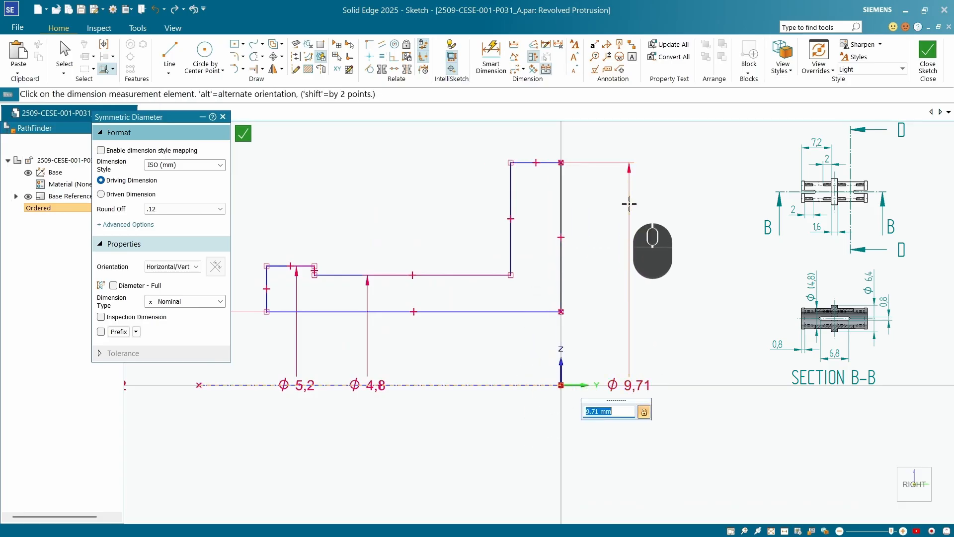
{"action": "type", "text": "6.4"}
{"action": "key", "text": "Return"}
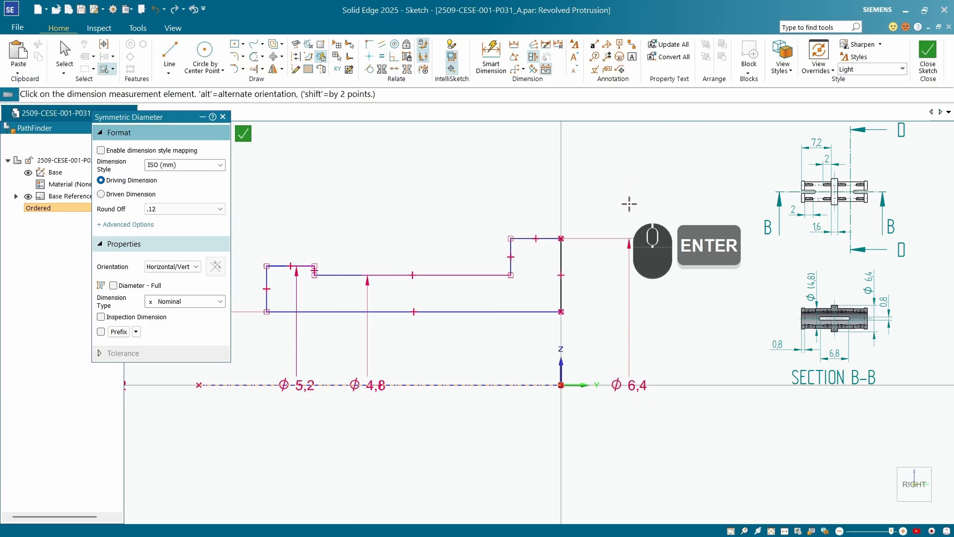
- Dimension the width of the collar's top line with Smart Dimension and set it to 1.6/2 mm
{"action": "scroll", "coordinate": [622, 279], "scroll_direction": "down", "scroll_amount": 2}
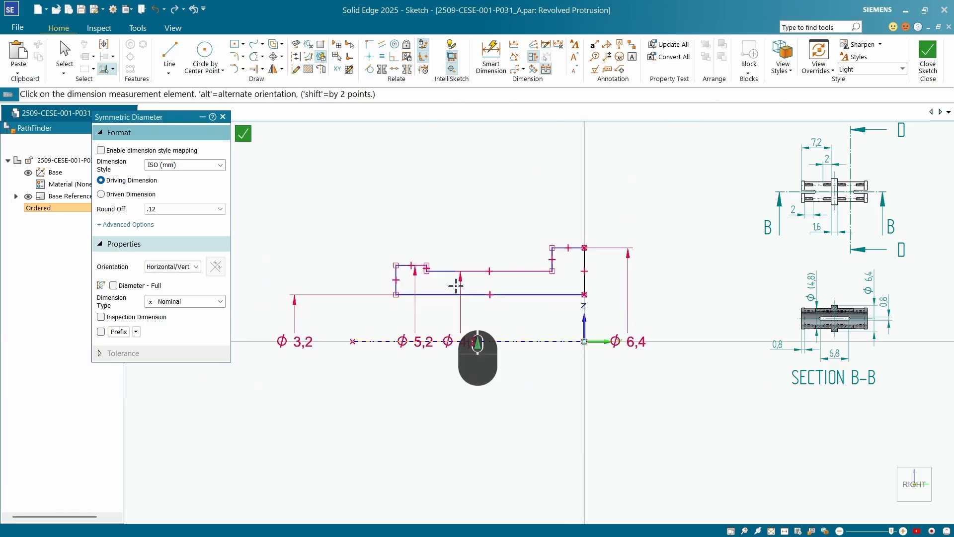
{"action": "left_click", "coordinate": [491, 52]}
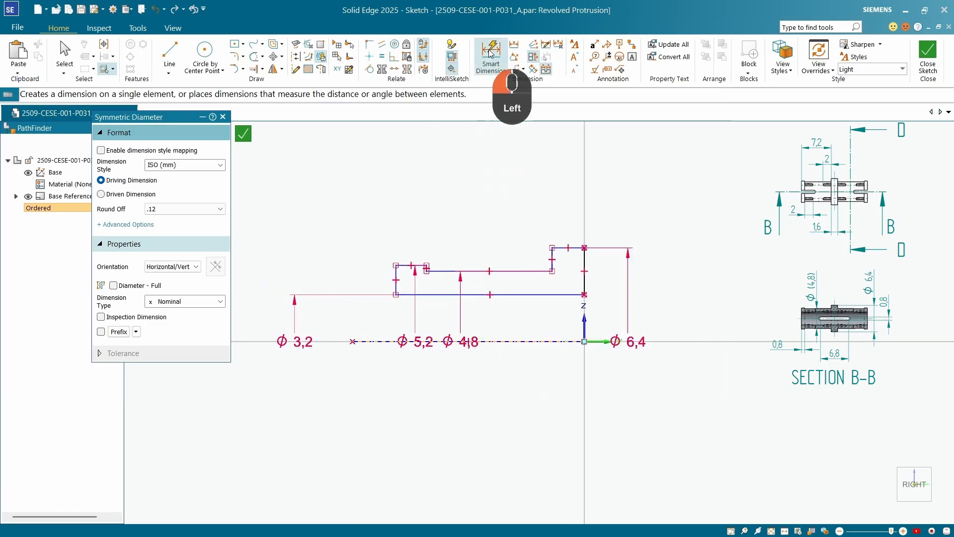
{"action": "scroll", "coordinate": [417, 276], "scroll_direction": "down", "scroll_amount": 3}
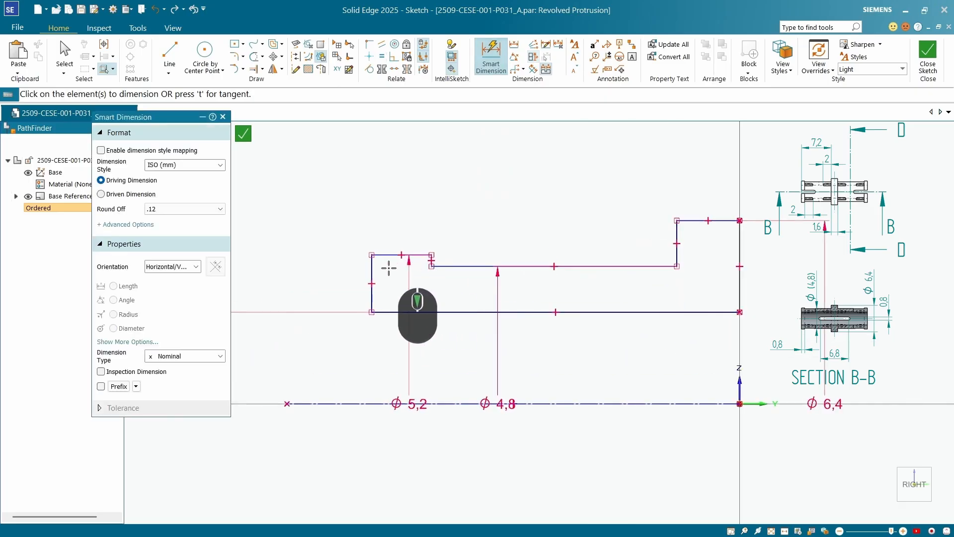
{"action": "scroll", "coordinate": [373, 246], "scroll_direction": "up", "scroll_amount": 4}
{"action": "scroll", "coordinate": [518, 245], "scroll_direction": "down", "scroll_amount": 5}
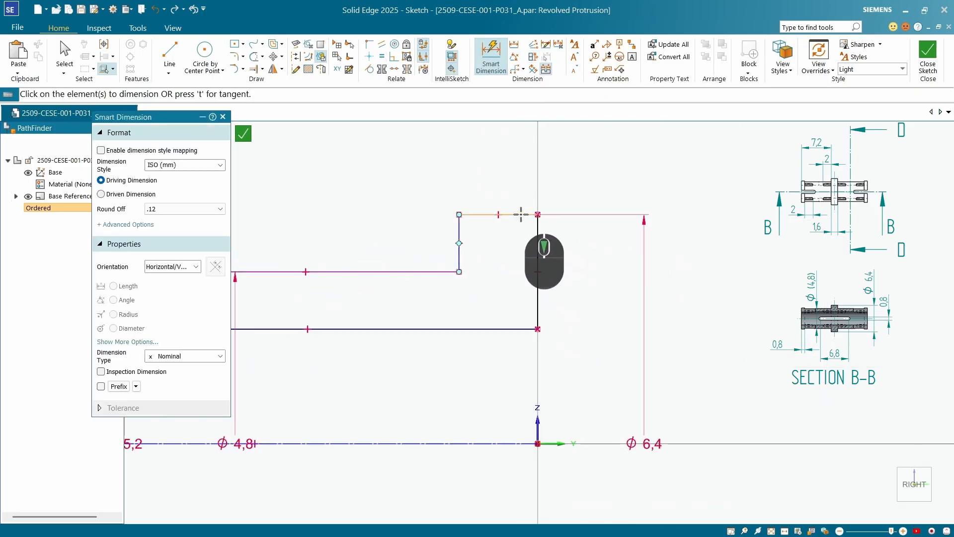
{"action": "left_click", "coordinate": [518, 214]}
{"action": "left_click", "coordinate": [545, 190]}
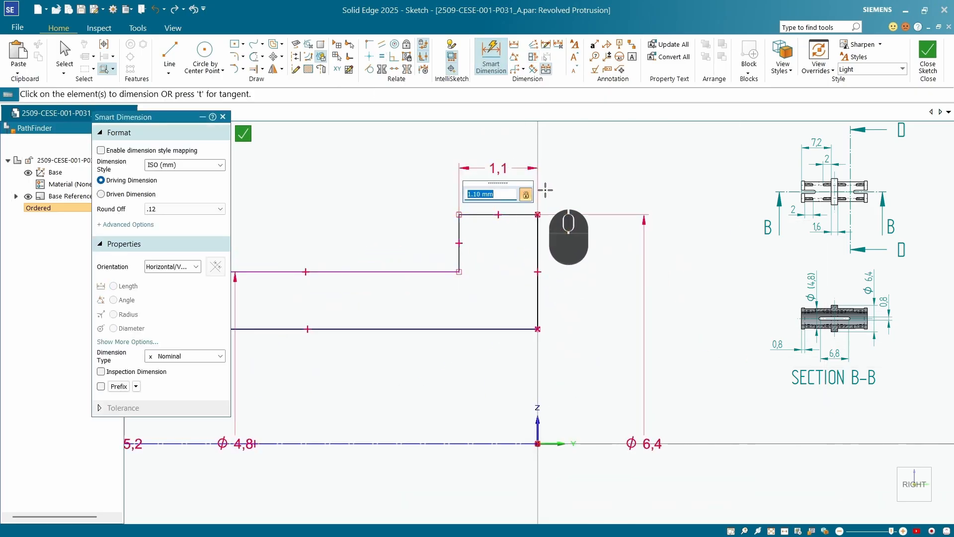
{"action": "type", "text": "1.6/2"}
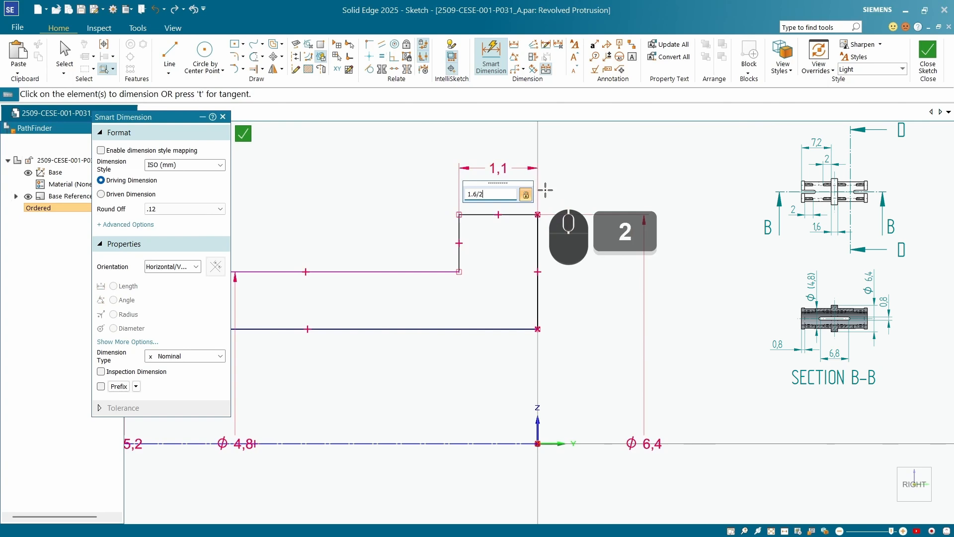
{"action": "key", "text": "Return"}
{"action": "scroll", "coordinate": [447, 249], "scroll_direction": "down", "scroll_amount": 2}
{"action": "scroll", "coordinate": [354, 302], "scroll_direction": "up", "scroll_amount": 1}
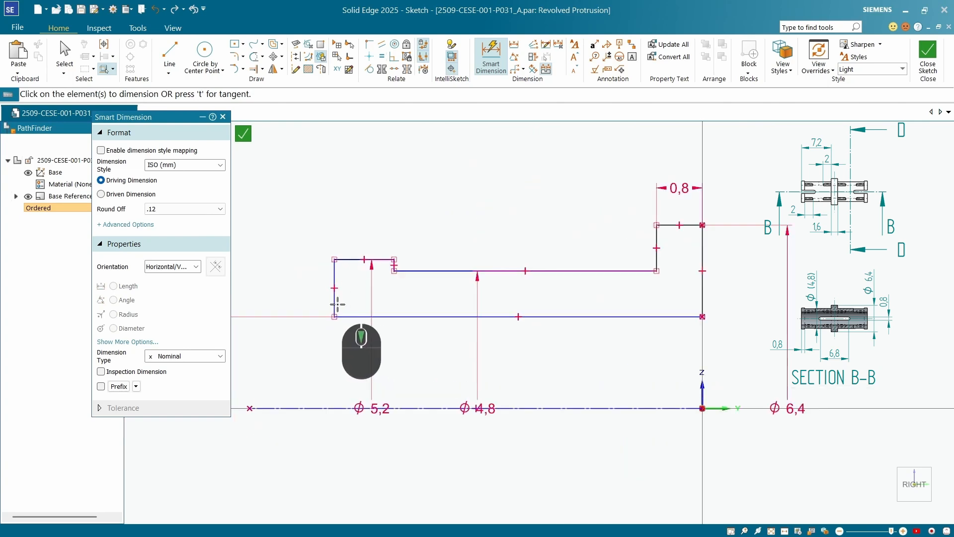
{"action": "left_click", "coordinate": [336, 300]}
{"action": "left_click", "coordinate": [702, 295]}
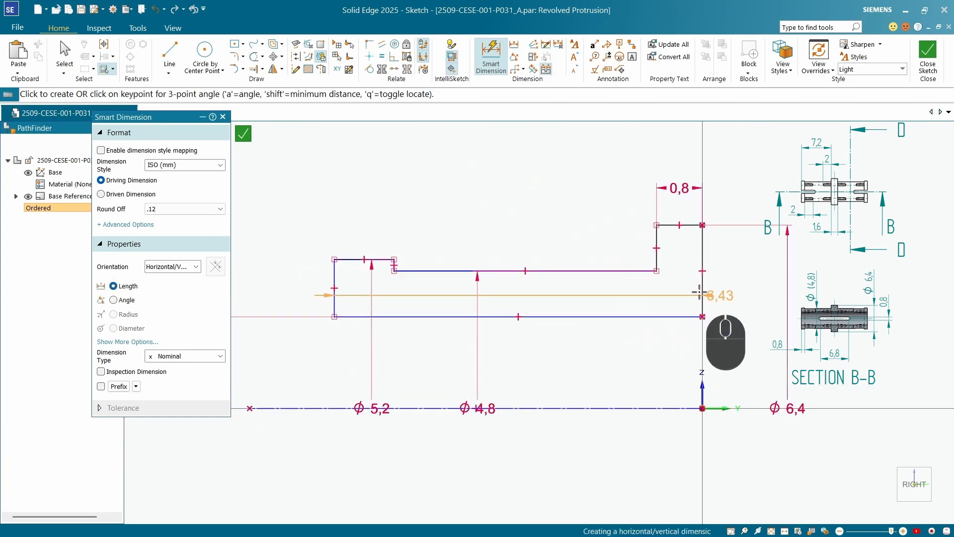
{"action": "right_click", "coordinate": [658, 272]}
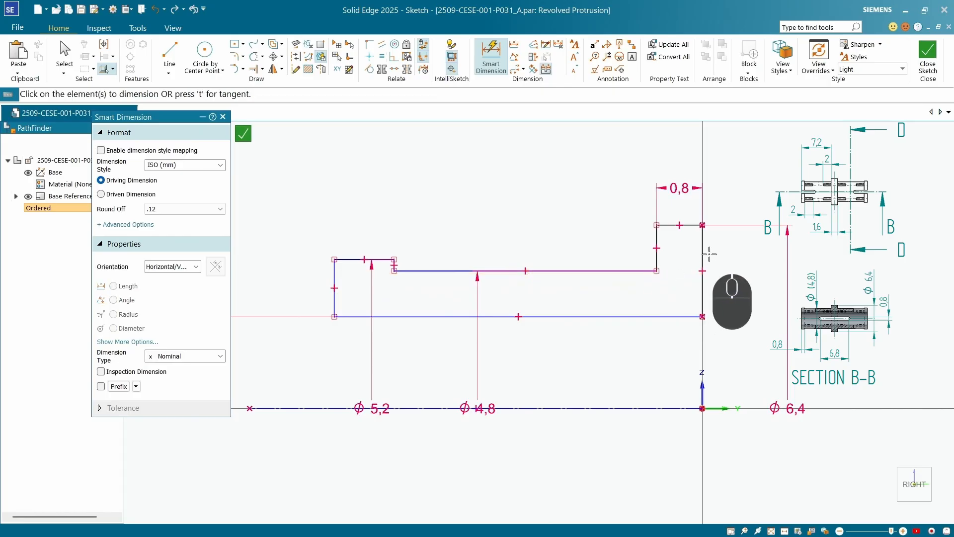
- Dimension the horizontal distance from the collar's shoulder line to the profile's outer end line as 7.2 mm
{"action": "left_click", "coordinate": [656, 251]}
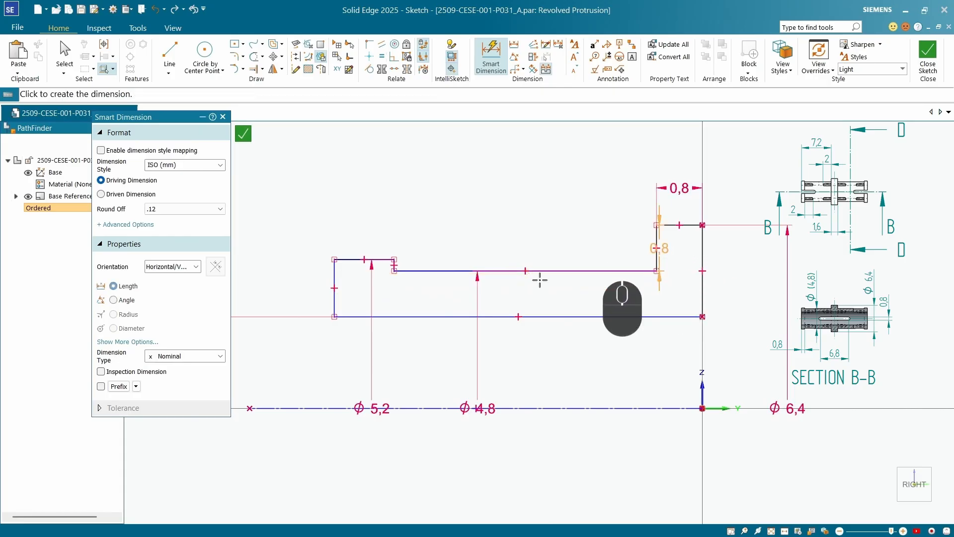
{"action": "left_click", "coordinate": [333, 300]}
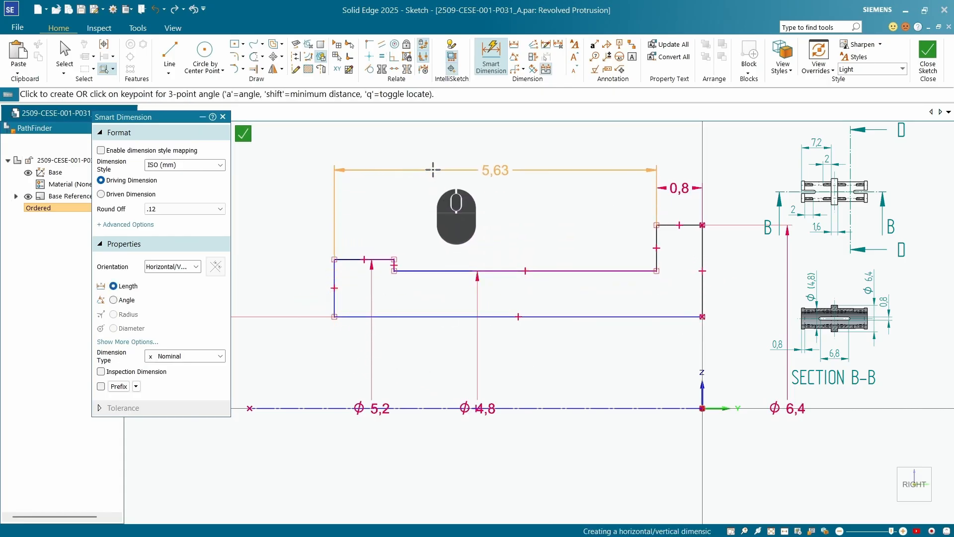
{"action": "left_click", "coordinate": [432, 170]}
{"action": "type", "text": "7.2"}
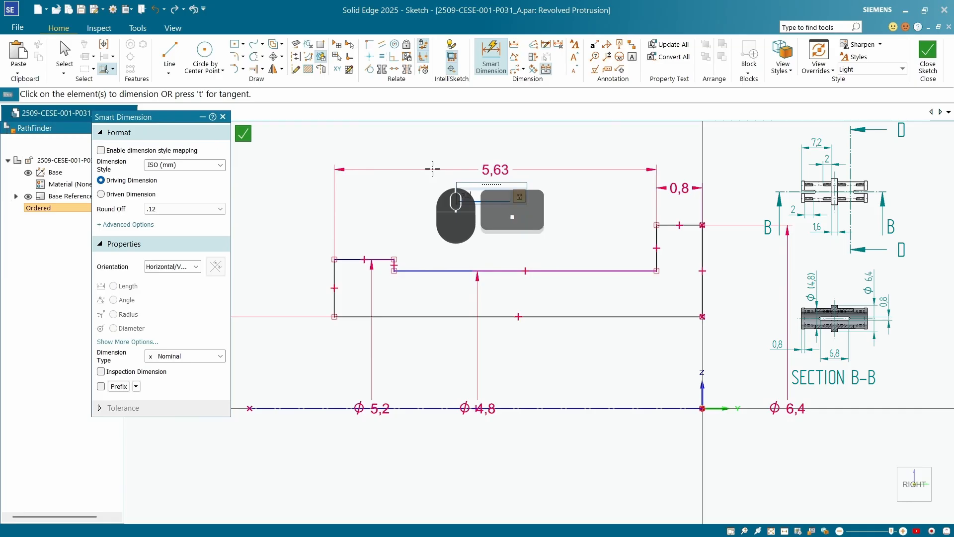
{"action": "key", "text": "Return"}
- Dimension the width of the outer lip's top line as 0.8 mm
{"action": "left_click", "coordinate": [466, 265]}
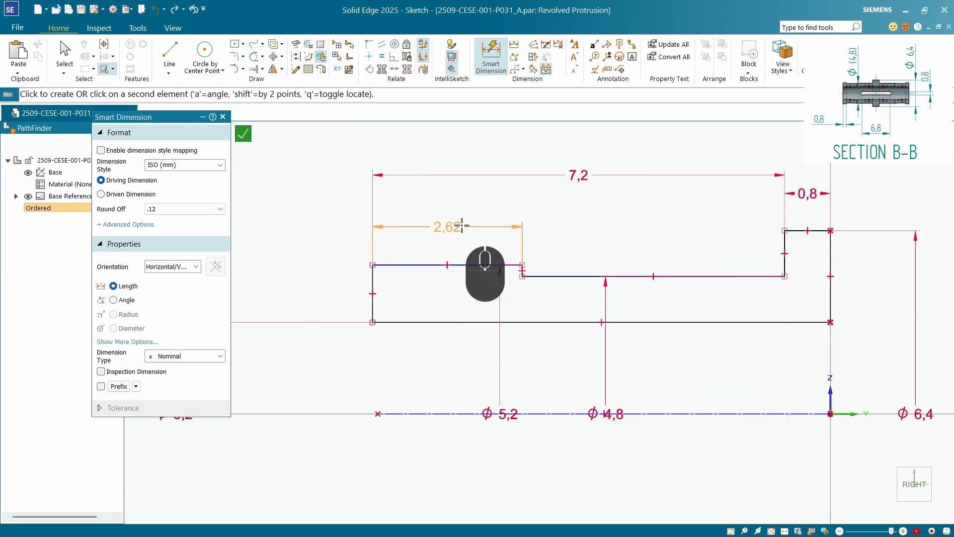
{"action": "type", "text": "0.8"}
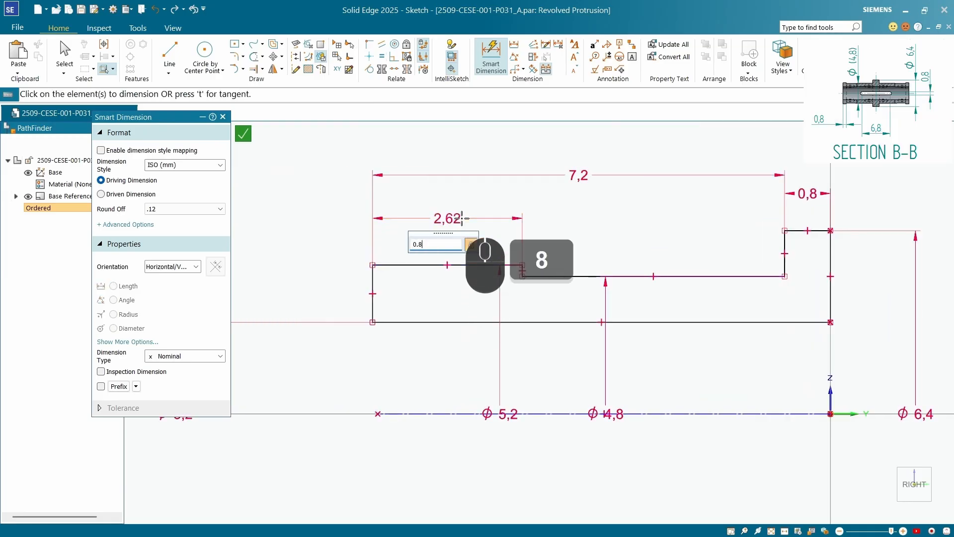
{"action": "key", "text": "Return"}
- Apply a Horizontal/Vertical relation aligning the revolution axis's outer endpoint vertically with the profile's lower outer corner
{"action": "scroll", "coordinate": [472, 268], "scroll_direction": "down", "scroll_amount": 3}
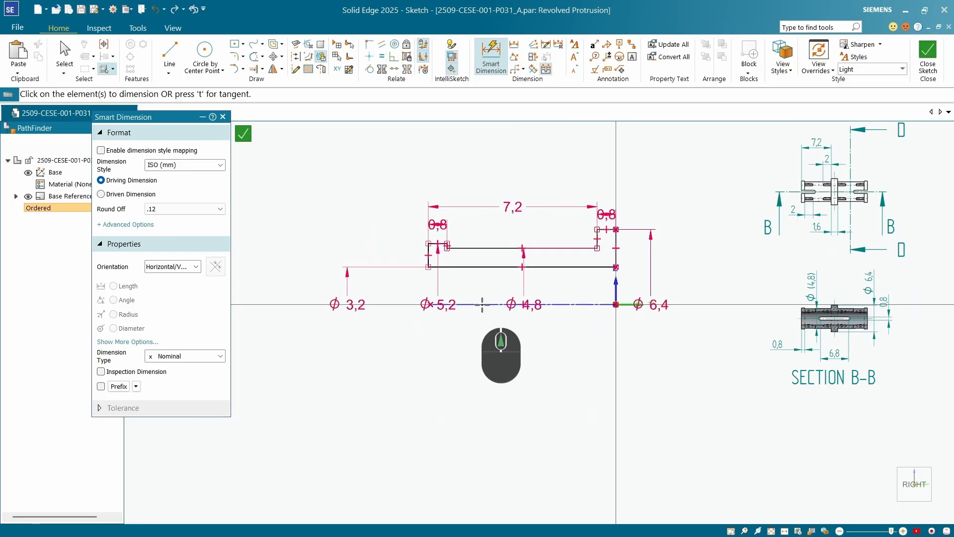
{"action": "scroll", "coordinate": [453, 251], "scroll_direction": "up", "scroll_amount": 1}
{"action": "scroll", "coordinate": [486, 315], "scroll_direction": "down", "scroll_amount": 1}
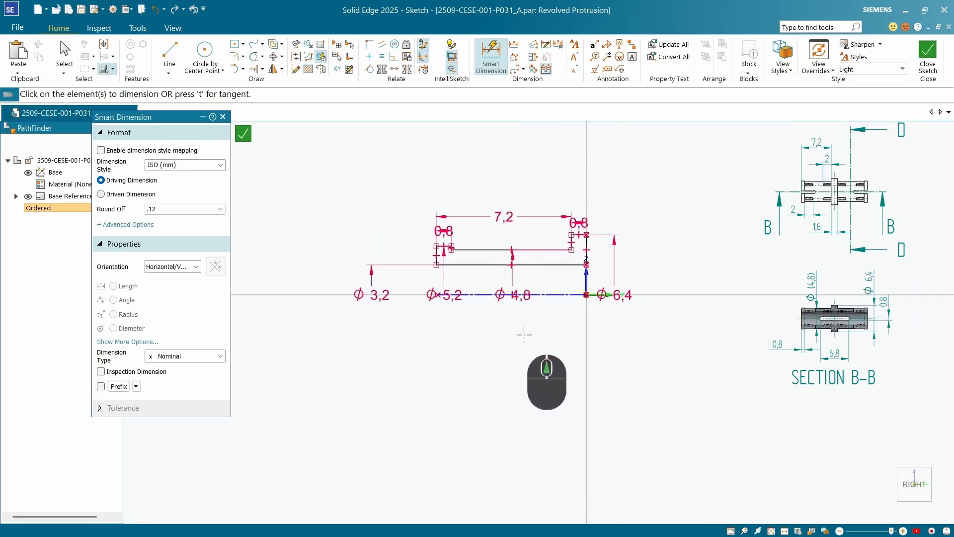
{"action": "scroll", "coordinate": [441, 300], "scroll_direction": "up", "scroll_amount": 5}
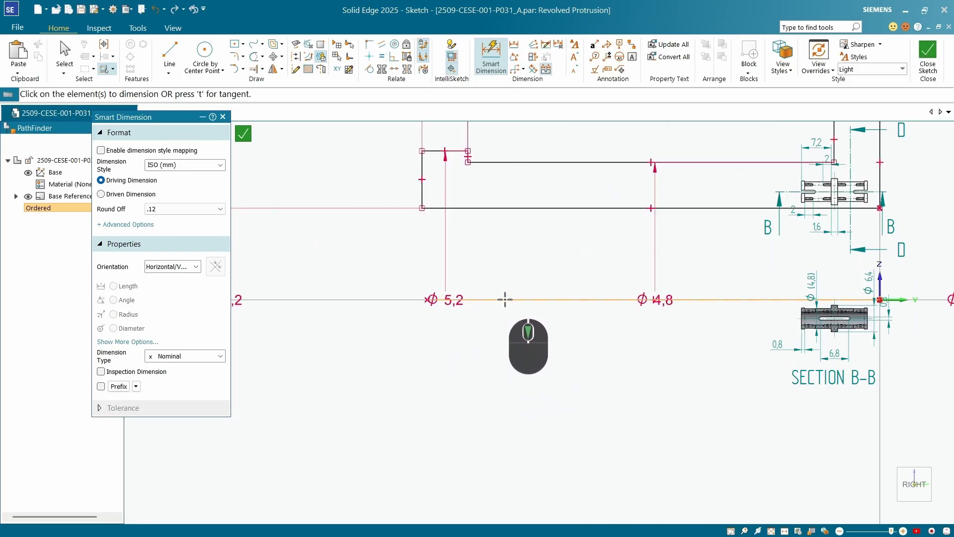
{"action": "scroll", "coordinate": [494, 298], "scroll_direction": "down", "scroll_amount": 3}
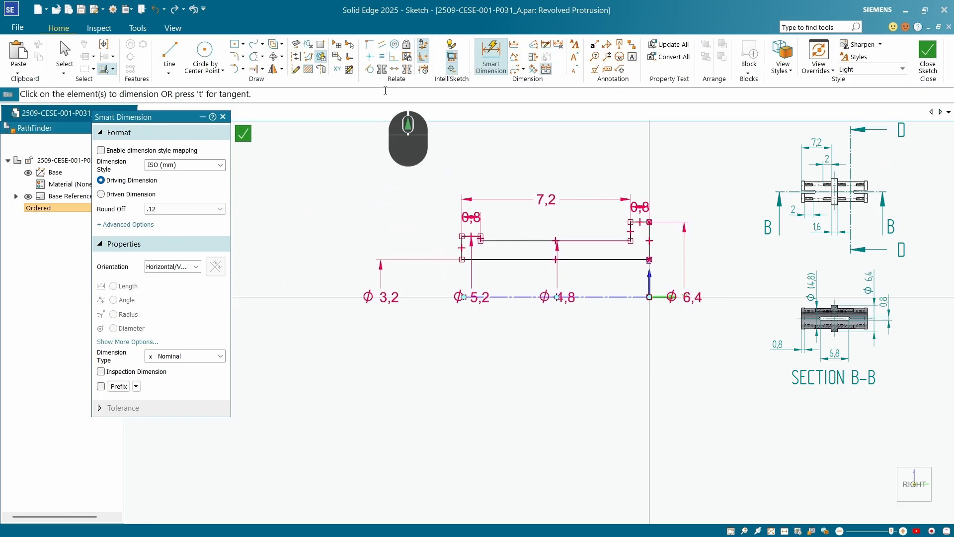
{"action": "left_click", "coordinate": [370, 56]}
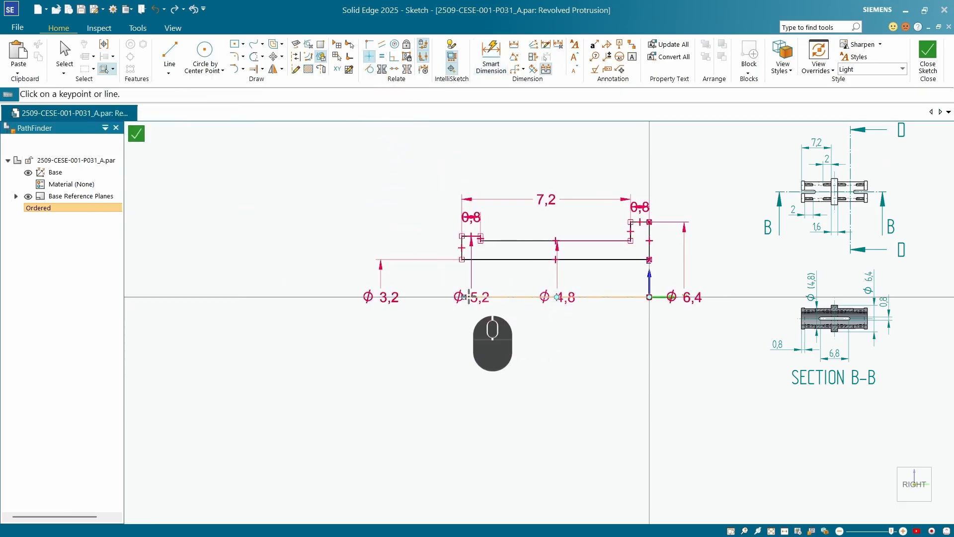
{"action": "left_click", "coordinate": [464, 298]}
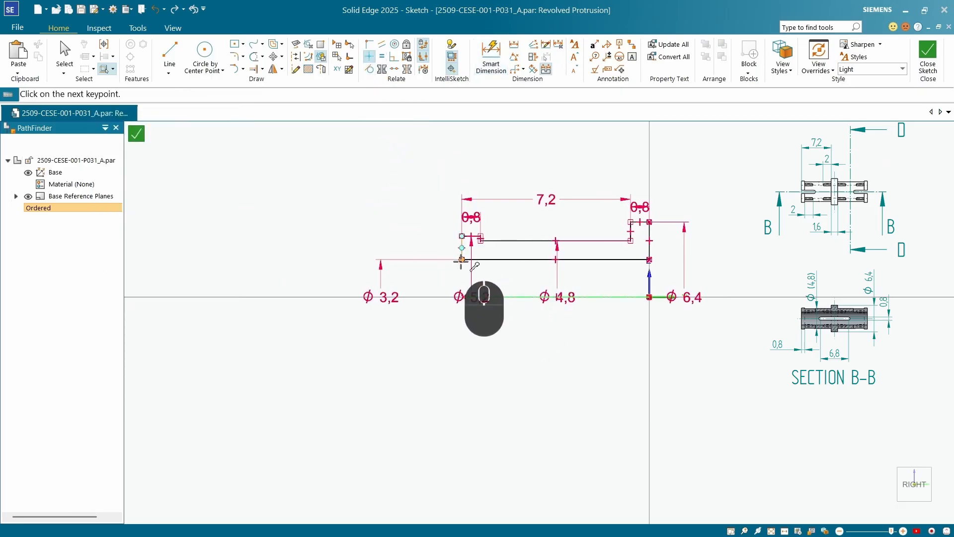
- Close the sketch, finish the revolved protrusion as a full revolution around the axis, and exit the Revolve command
{"action": "scroll", "coordinate": [537, 292], "scroll_direction": "up", "scroll_amount": 5}
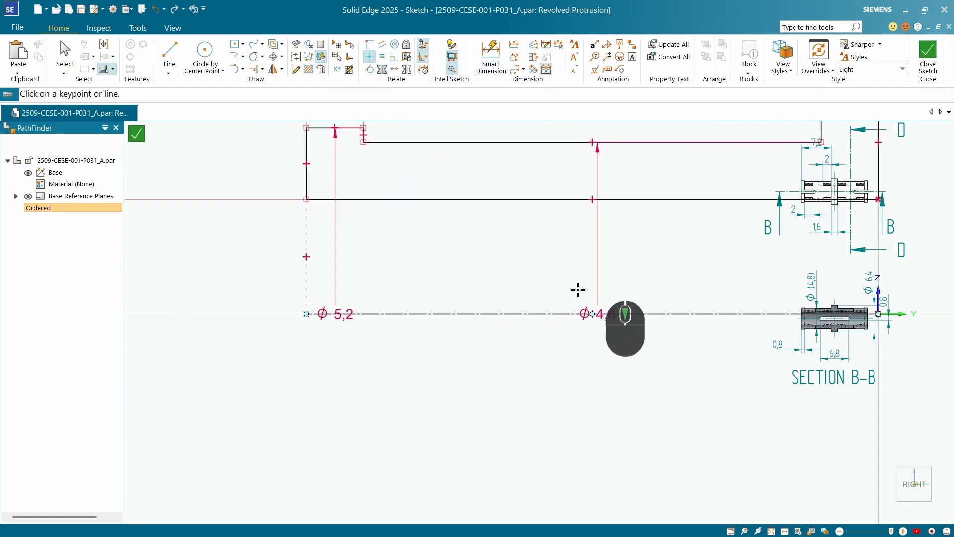
{"action": "scroll", "coordinate": [640, 325], "scroll_direction": "down", "scroll_amount": 5}
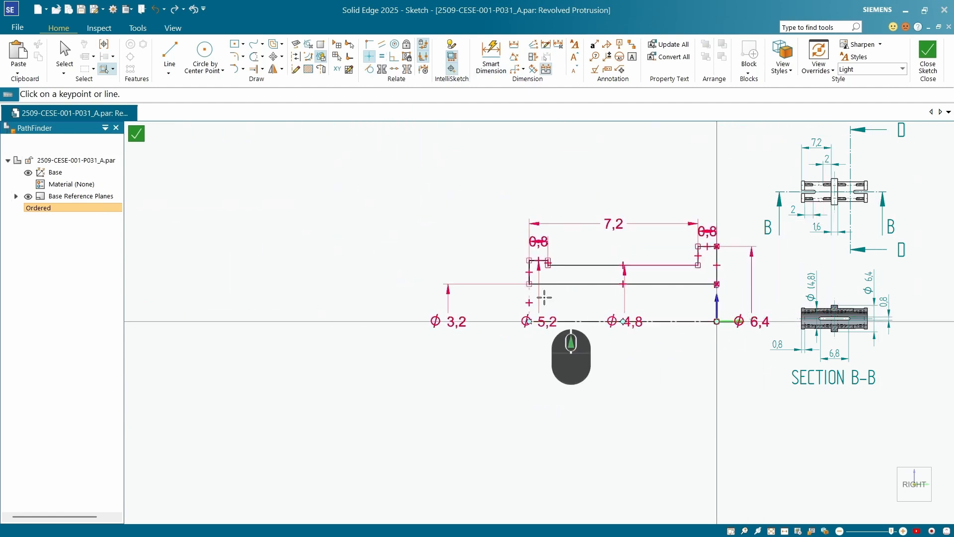
{"action": "left_click", "coordinate": [927, 53]}
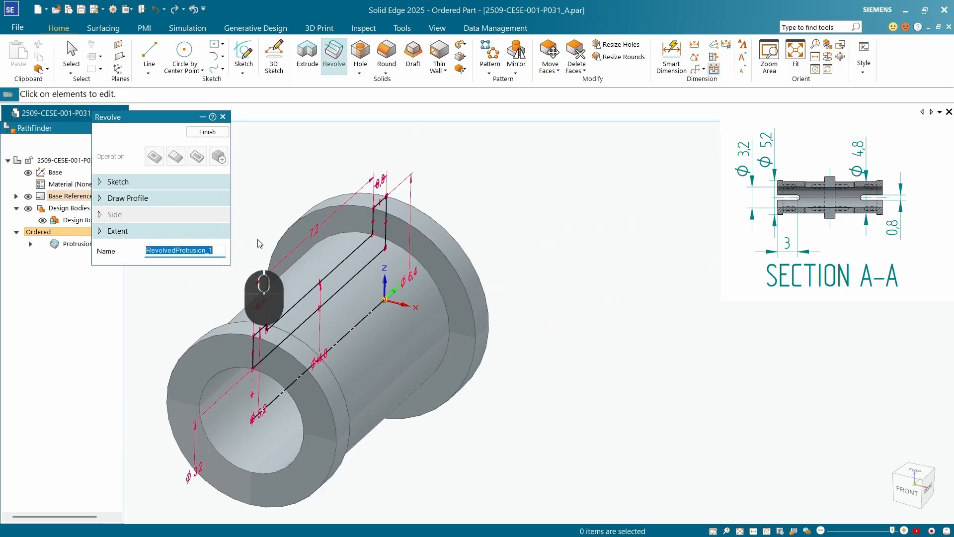
{"action": "scroll", "coordinate": [515, 180], "scroll_direction": "down", "scroll_amount": 3}
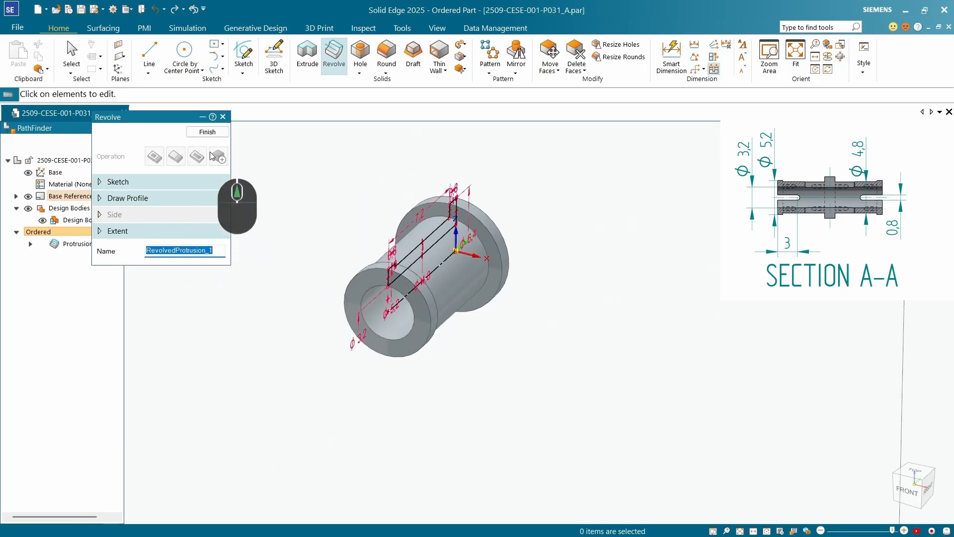
{"action": "left_click", "coordinate": [207, 132]}
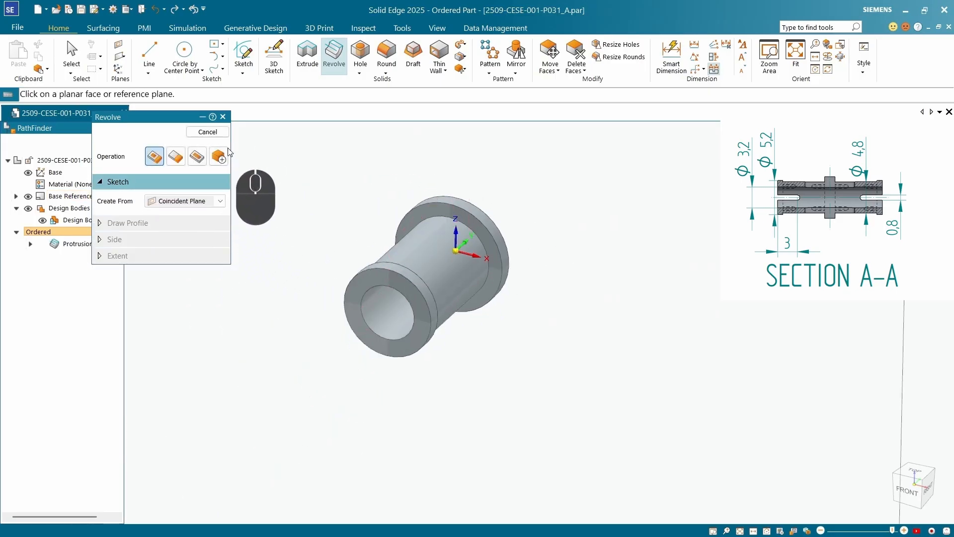
{"action": "left_click", "coordinate": [208, 132]}
{"action": "middle_click_drag", "start_coordinate": [319, 358], "coordinate": [414, 320]}
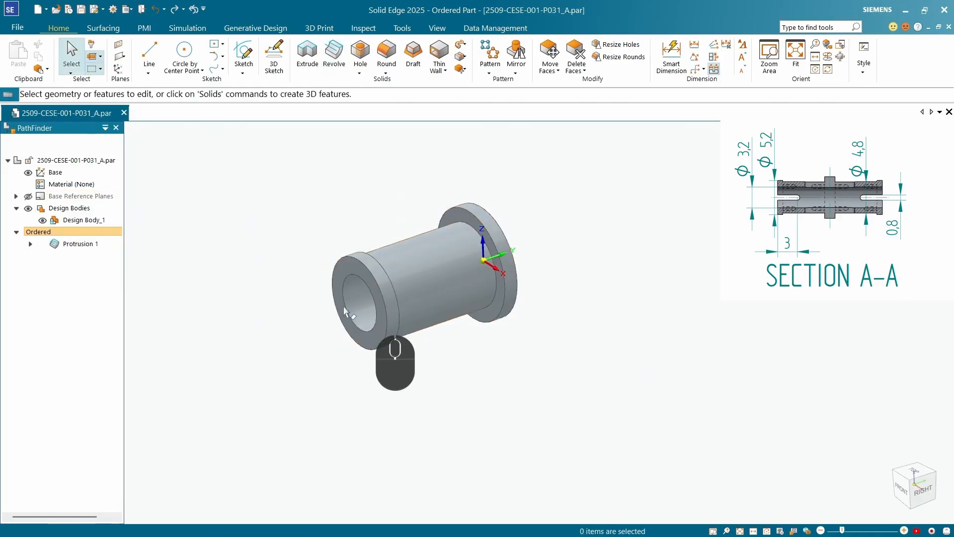
- Start a slot feature with its profile sketch on the Right (yz) reference plane, viewing the sleeve from the right
{"action": "left_click", "coordinate": [929, 495]}
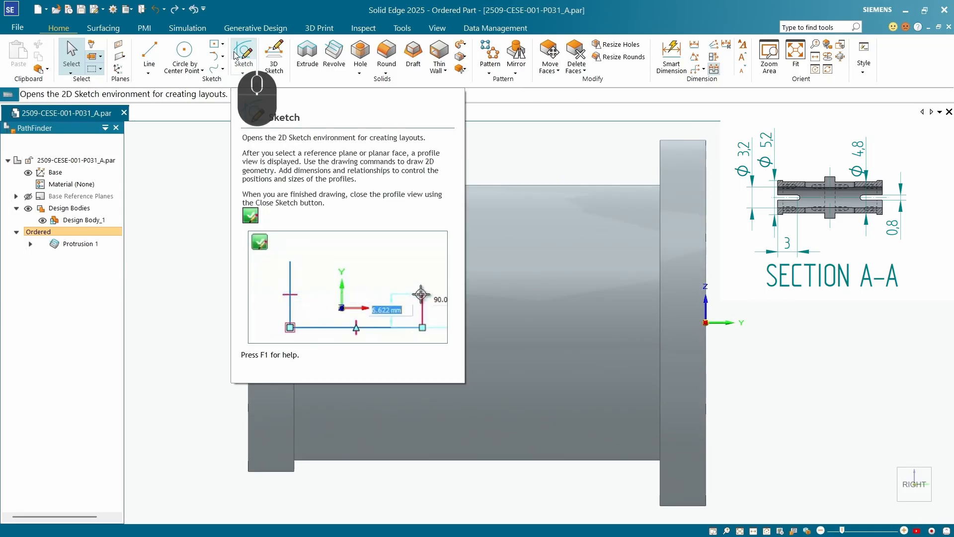
{"action": "left_click", "coordinate": [360, 54]}
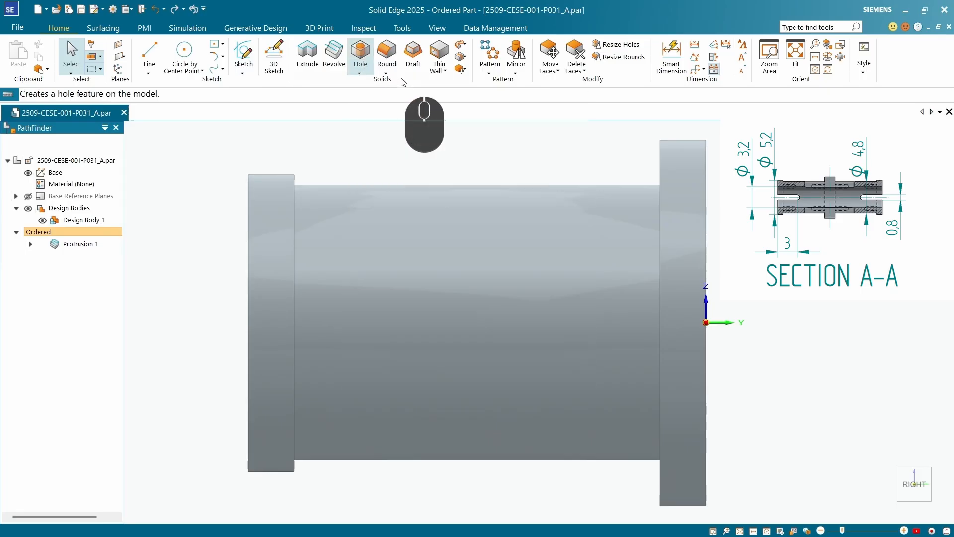
{"action": "left_click", "coordinate": [378, 111]}
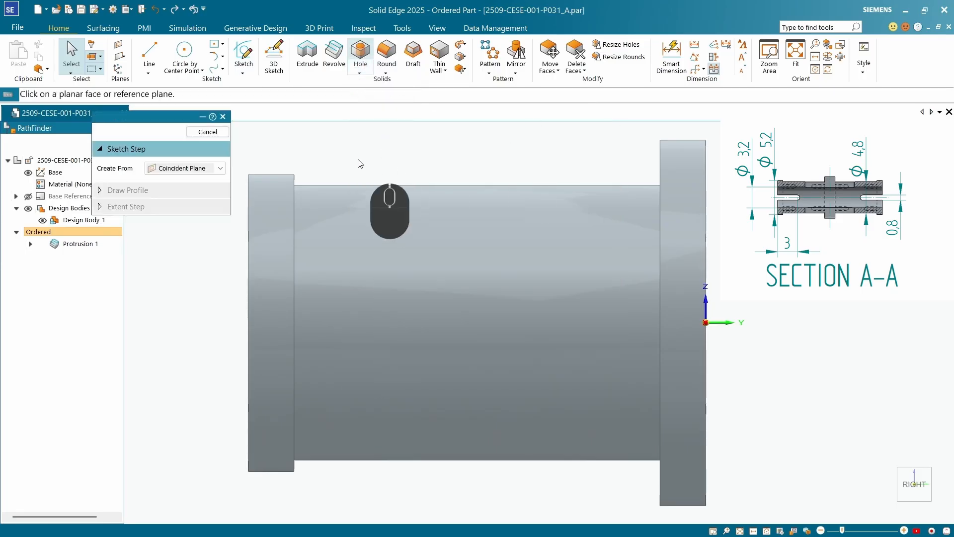
{"action": "scroll", "coordinate": [656, 211], "scroll_direction": "up", "scroll_amount": 3}
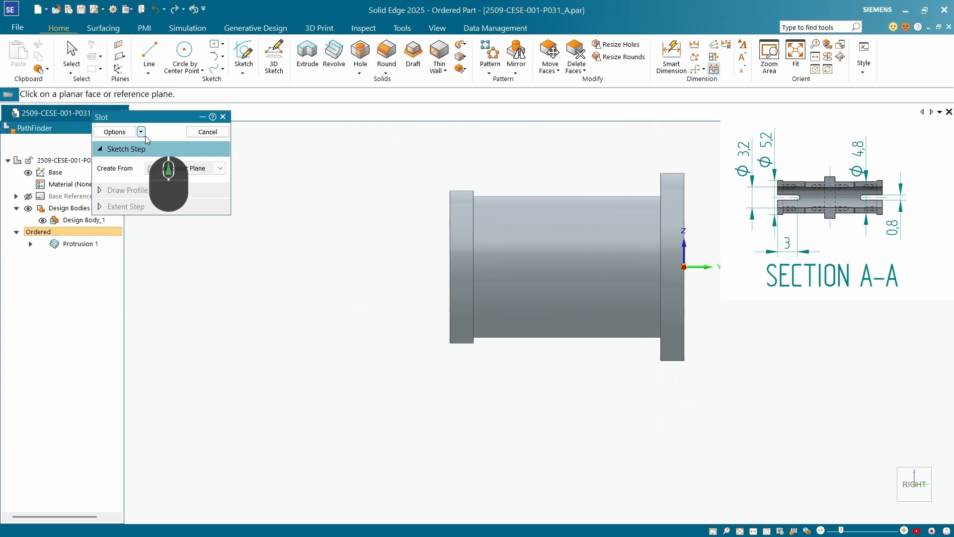
{"action": "left_click_drag", "start_coordinate": [150, 124], "coordinate": [202, 128]}
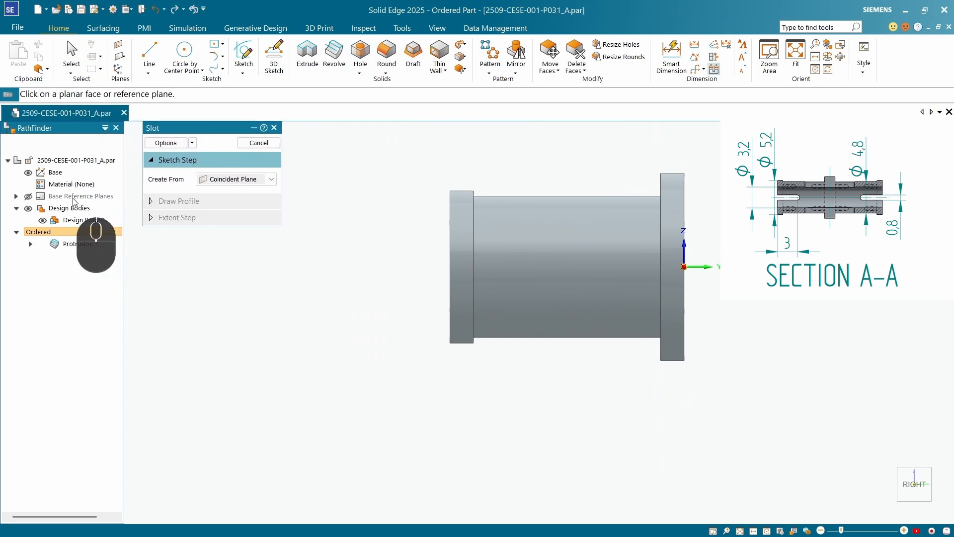
{"action": "left_click", "coordinate": [16, 197]}
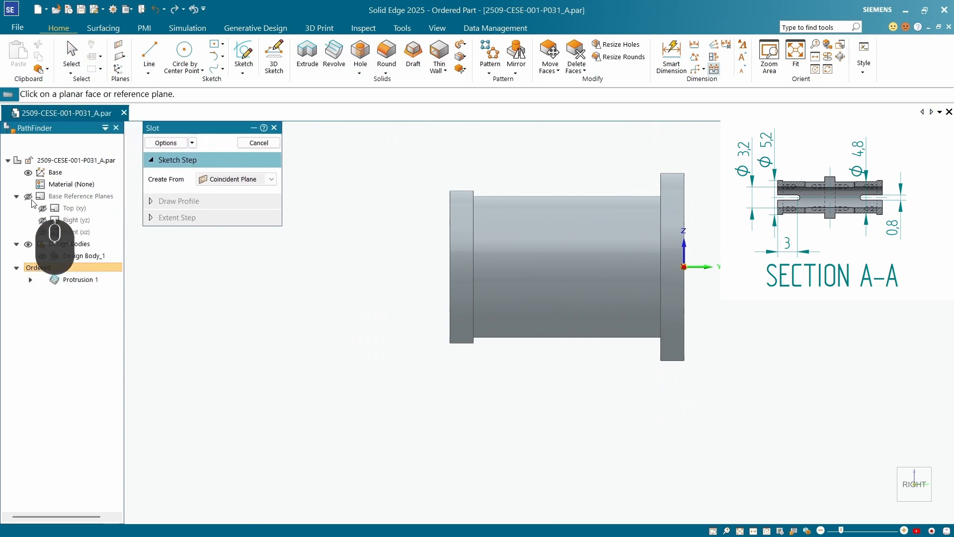
{"action": "left_click", "coordinate": [72, 220]}
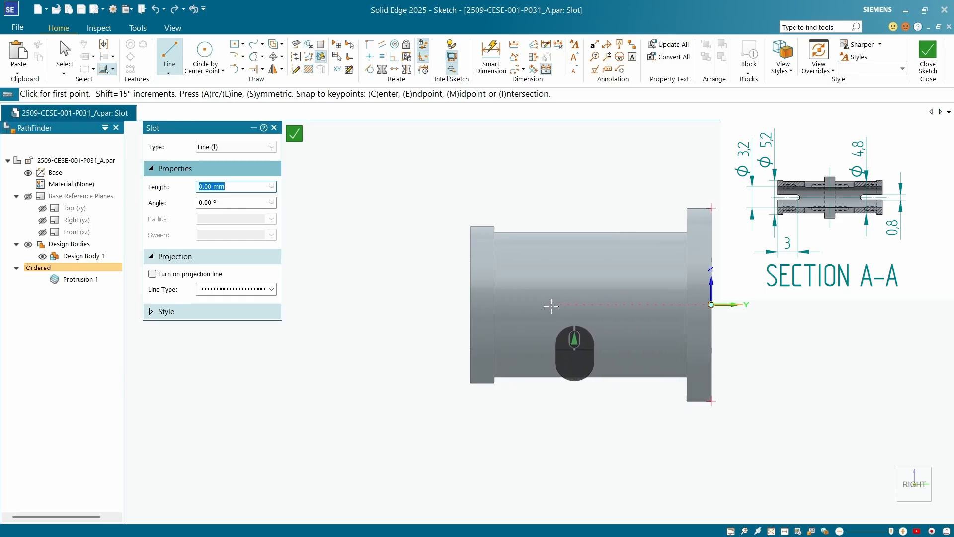
- Sketch a horizontal slot path line about 4.82 mm long, aligned with the origin and crossing the sleeve's narrower-lipped end
{"action": "key", "text": "ctrl+4"}
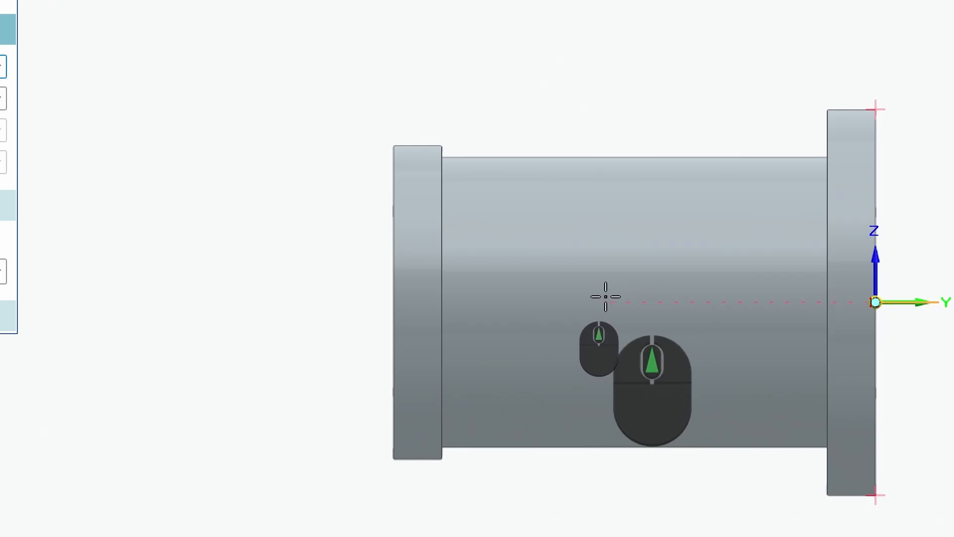
{"action": "left_click", "coordinate": [554, 300]}
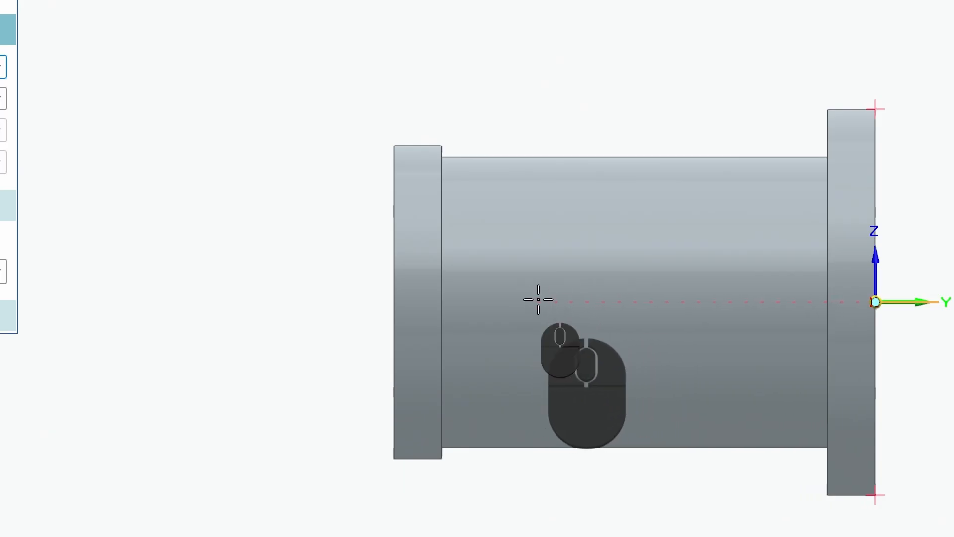
{"action": "left_click", "coordinate": [264, 307]}
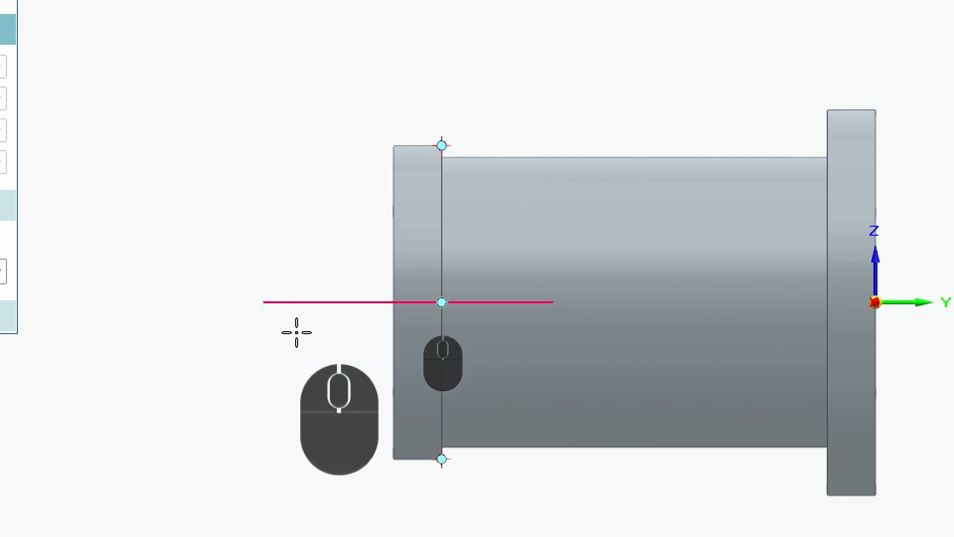
{"action": "right_click", "coordinate": [321, 360]}
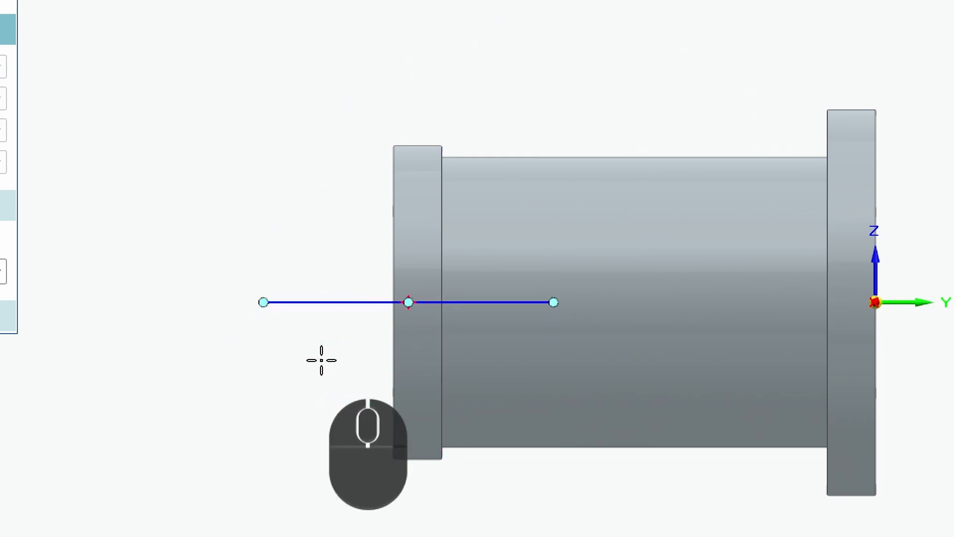
- Dimension the slot path line's length as 5 mm and dismiss the Auto-Scale Sketch notice
{"action": "scroll", "coordinate": [420, 464], "scroll_direction": "up", "scroll_amount": 5}
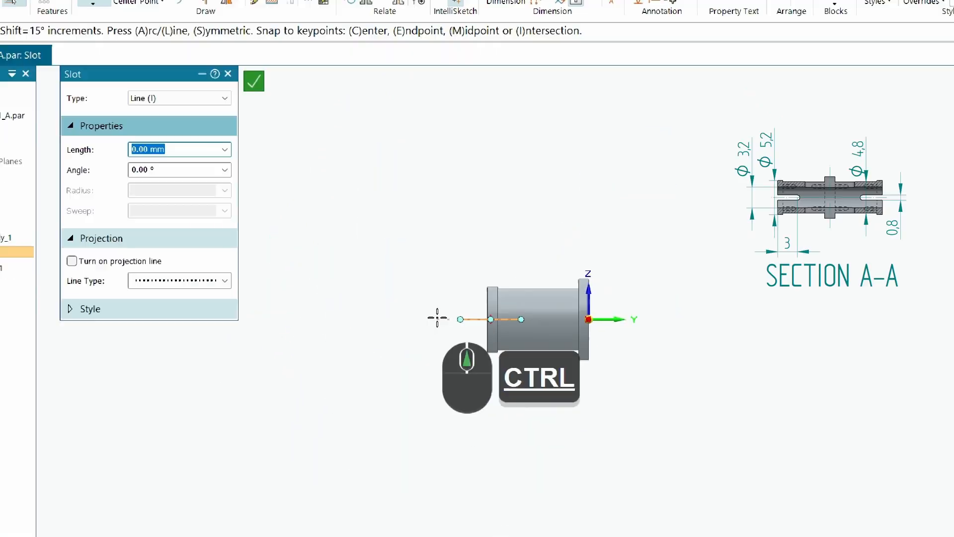
{"action": "scroll", "coordinate": [387, 302], "scroll_direction": "down", "scroll_amount": 5, "text": "ctrl"}
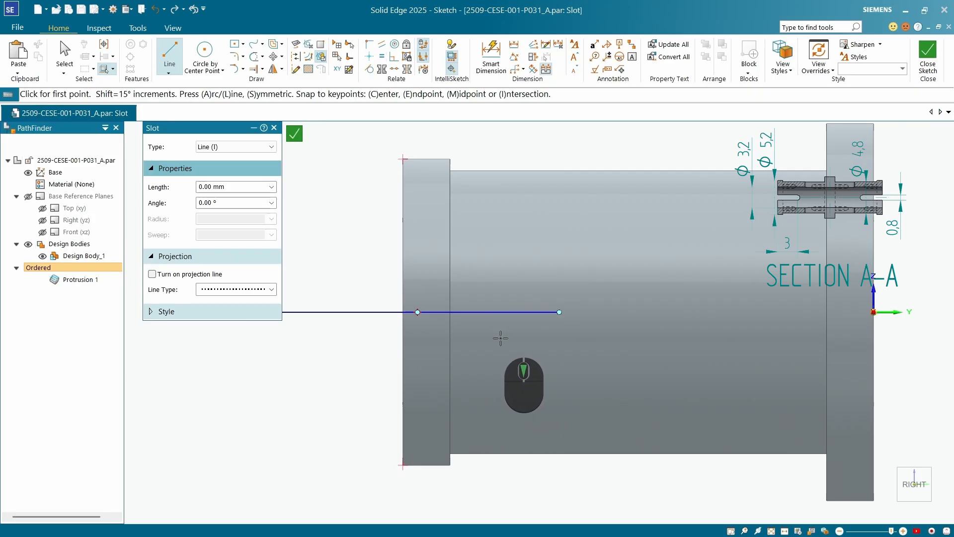
{"action": "scroll", "coordinate": [501, 338], "scroll_direction": "down", "scroll_amount": 3}
{"action": "scroll", "coordinate": [494, 328], "scroll_direction": "up", "scroll_amount": 4}
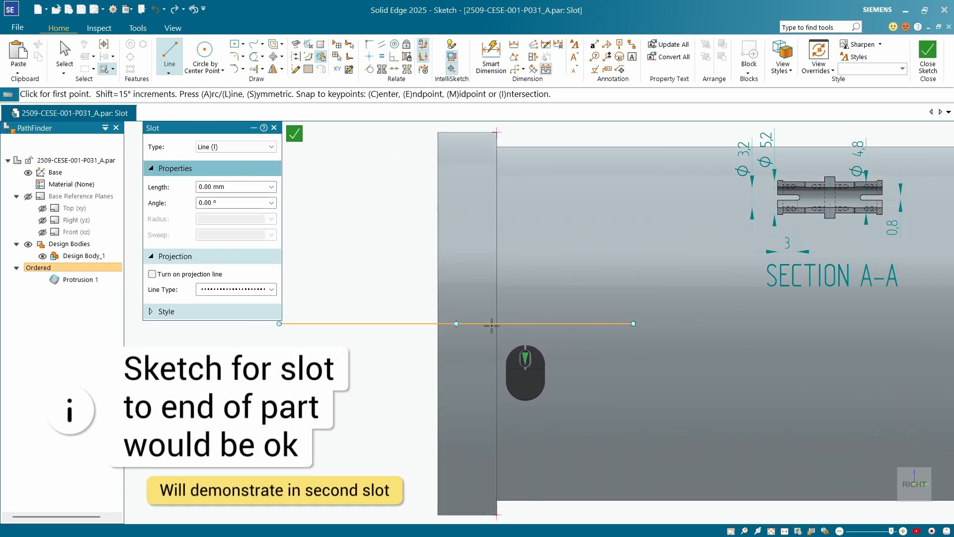
{"action": "scroll", "coordinate": [547, 331], "scroll_direction": "down", "scroll_amount": 3}
{"action": "left_click", "coordinate": [491, 53]}
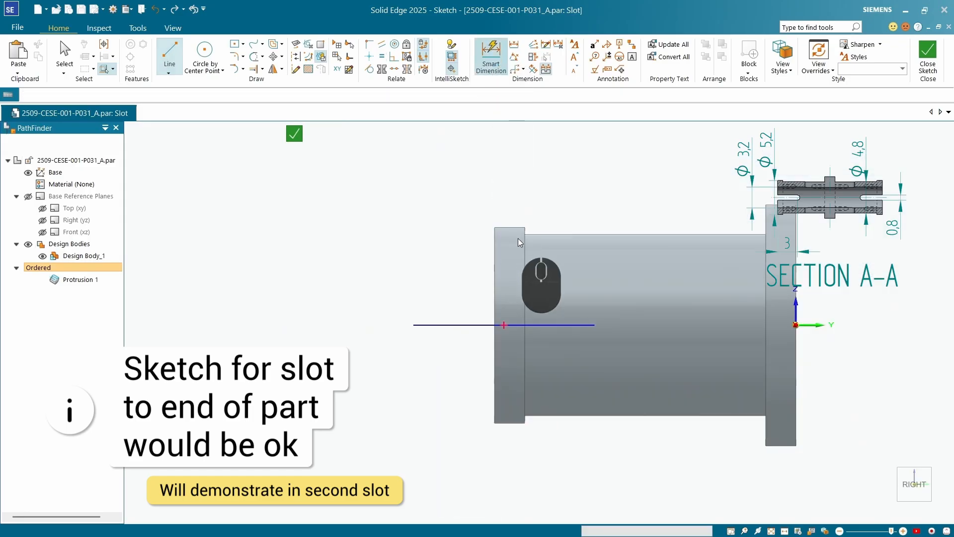
{"action": "left_click", "coordinate": [471, 326]}
{"action": "left_click", "coordinate": [470, 307]}
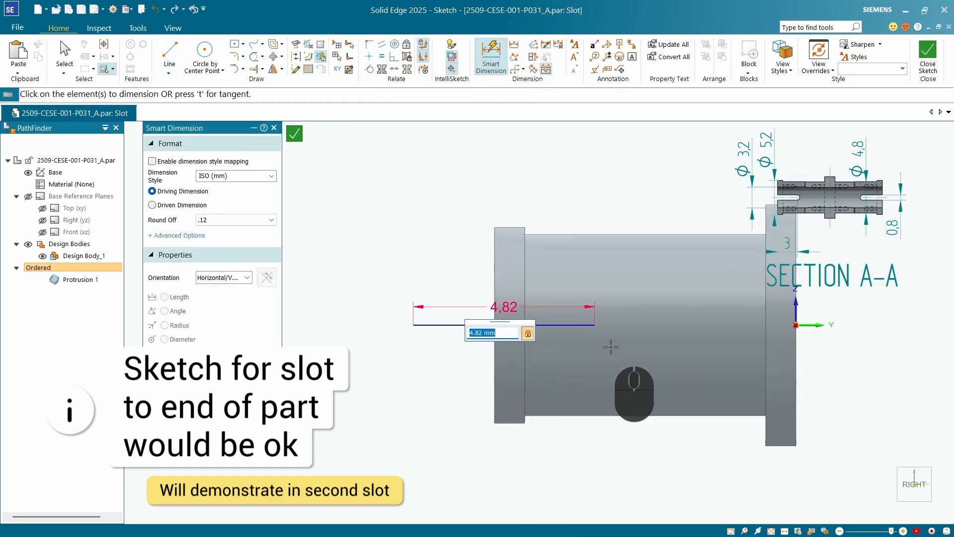
{"action": "type", "text": "5"}
{"action": "key", "text": "Return"}
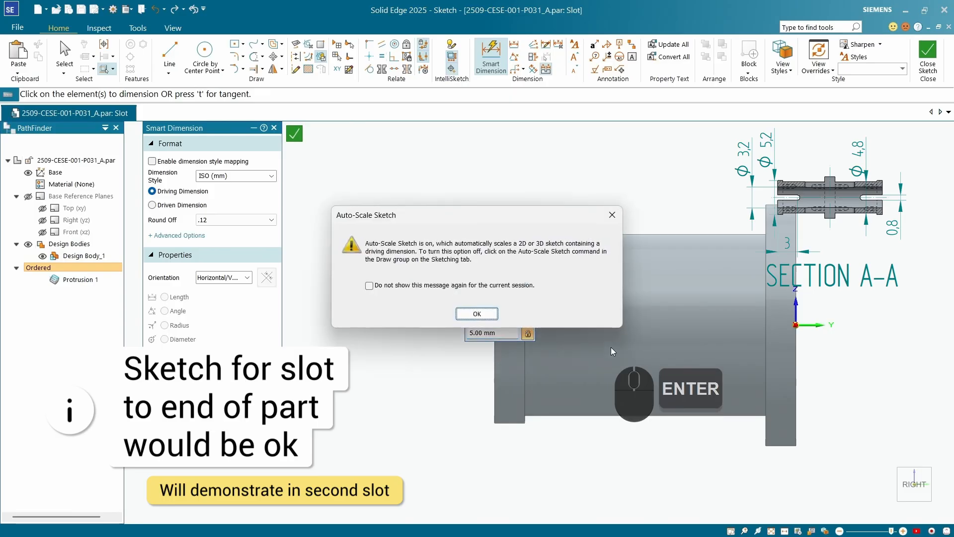
{"action": "left_click", "coordinate": [477, 314]}
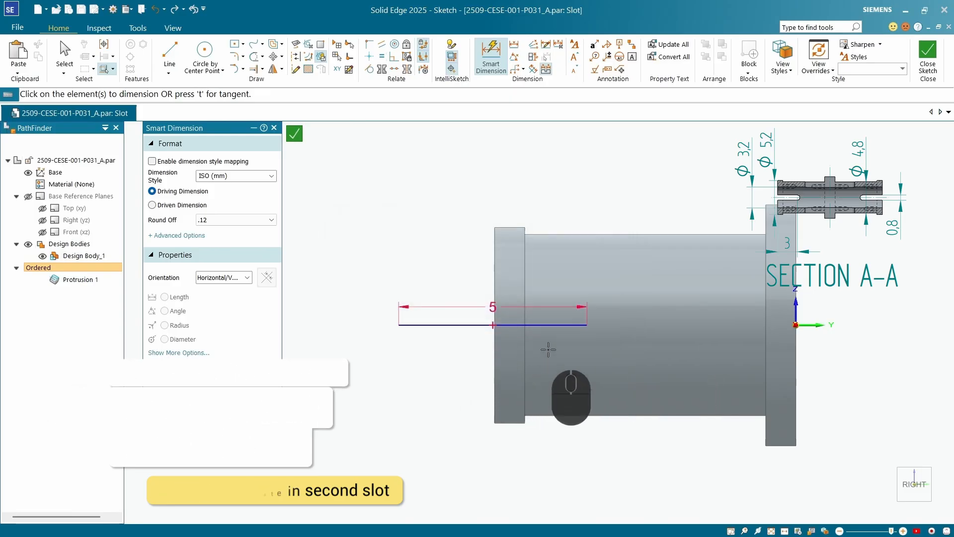
- Project the outer face of the end lip crossed by the slot path into the sketch as construction geometry
{"action": "scroll", "coordinate": [524, 323], "scroll_direction": "up", "scroll_amount": 1}
{"action": "scroll", "coordinate": [489, 319], "scroll_direction": "up", "scroll_amount": 2}
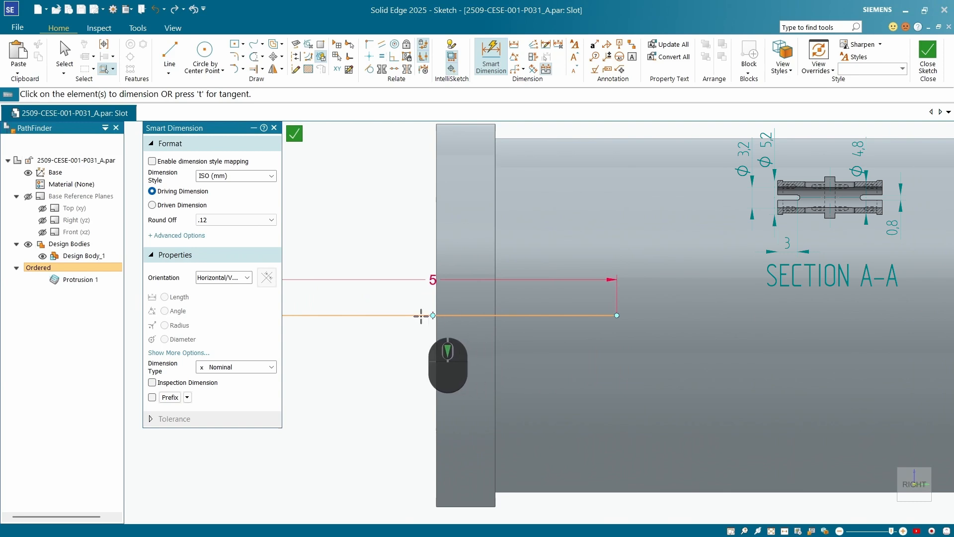
{"action": "scroll", "coordinate": [383, 267], "scroll_direction": "down", "scroll_amount": 2}
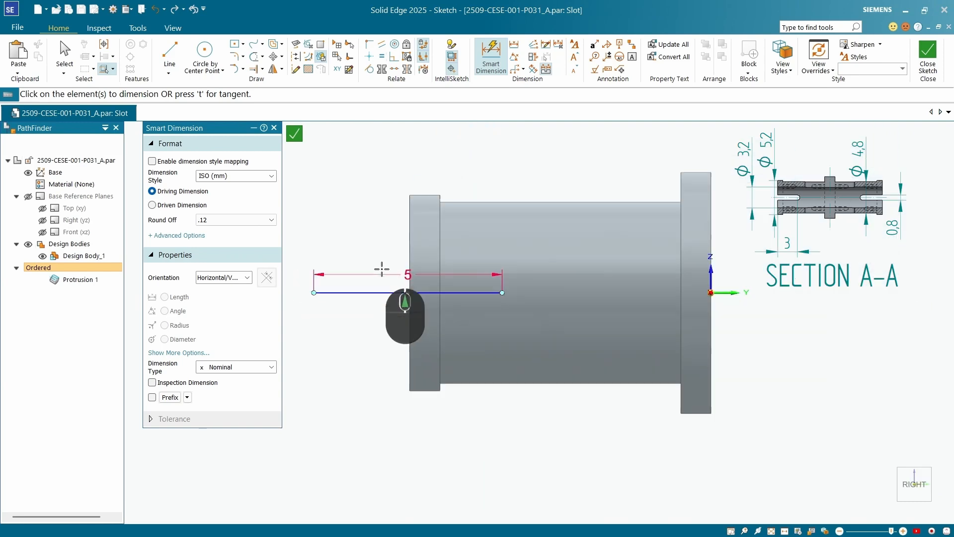
{"action": "left_click", "coordinate": [296, 70]}
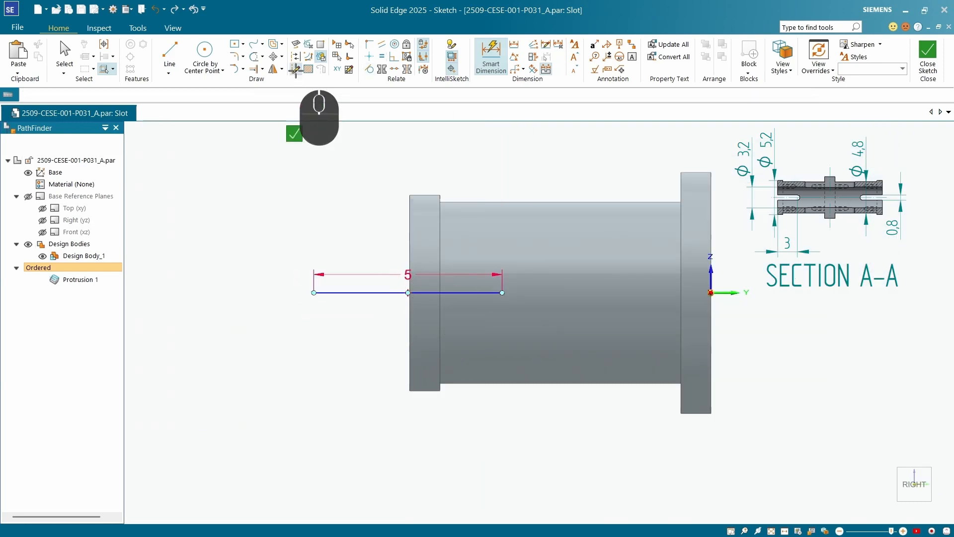
{"action": "left_click", "coordinate": [295, 44]}
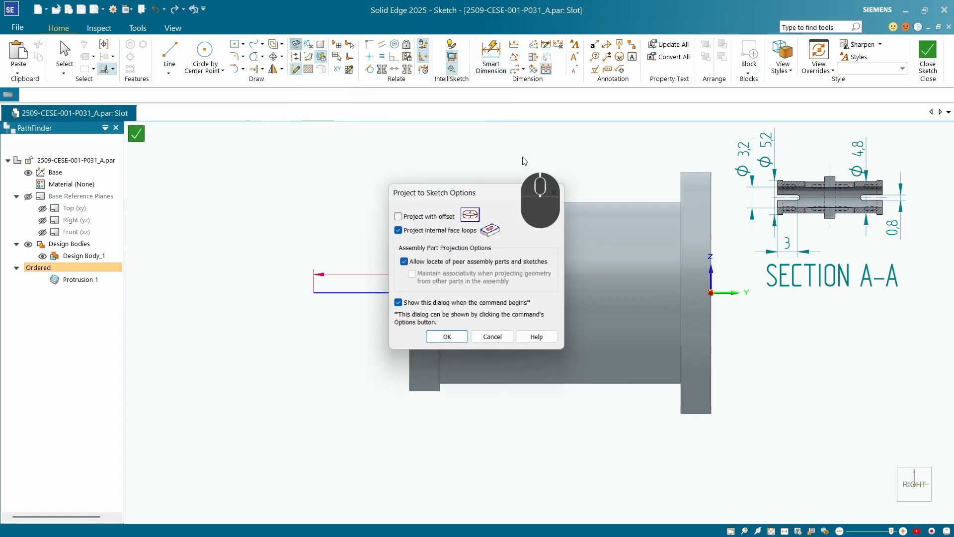
{"action": "left_click", "coordinate": [450, 337]}
{"action": "left_click", "coordinate": [426, 227]}
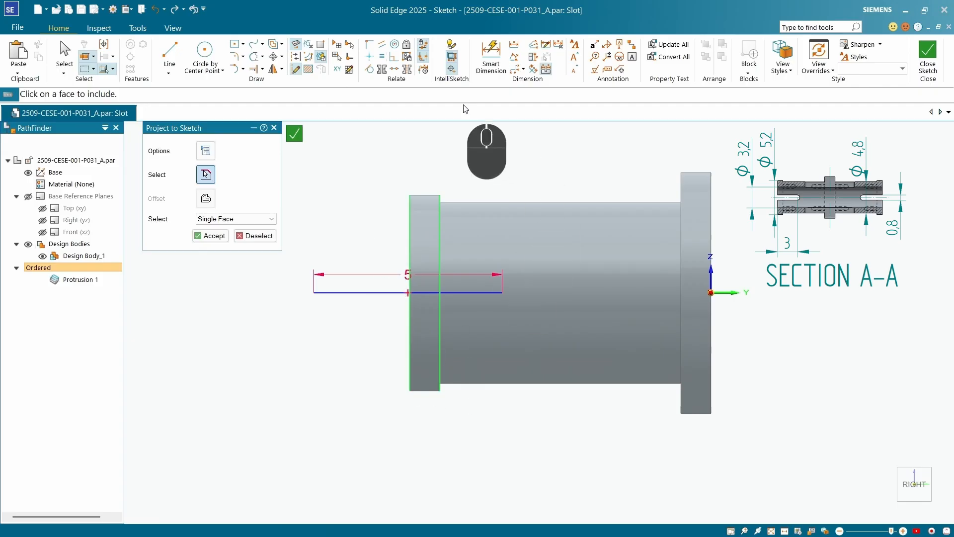
{"action": "left_click", "coordinate": [213, 236]}
- Draw a construction circle of 0.8 mm diameter centred on the slot path line's inner endpoint
{"action": "left_click", "coordinate": [491, 56]}
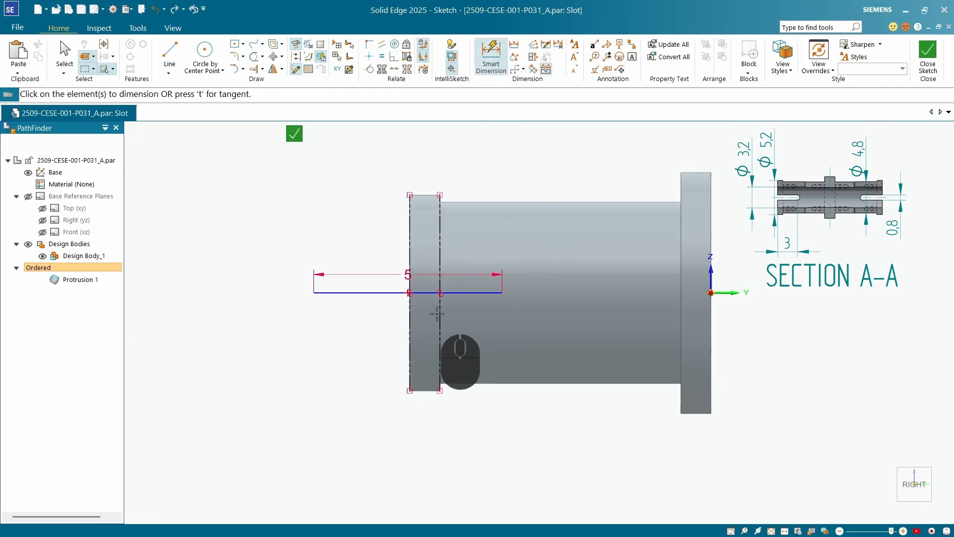
{"action": "scroll", "coordinate": [437, 313], "scroll_direction": "down", "scroll_amount": 1}
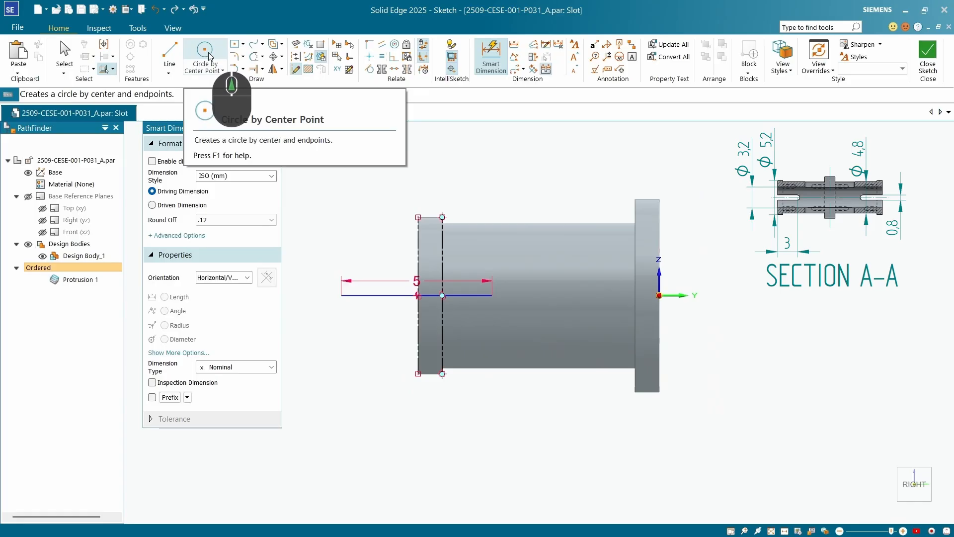
{"action": "left_click", "coordinate": [209, 56]}
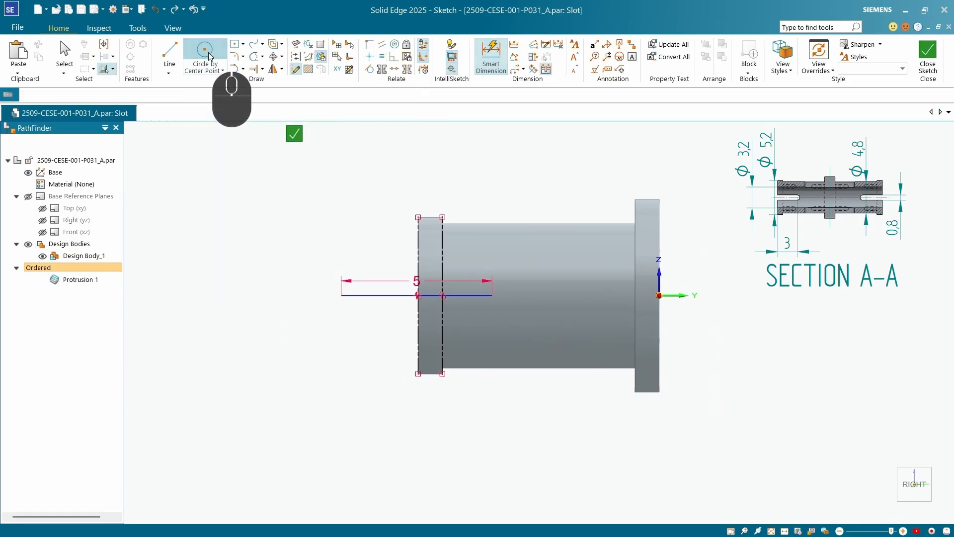
{"action": "left_click", "coordinate": [492, 296]}
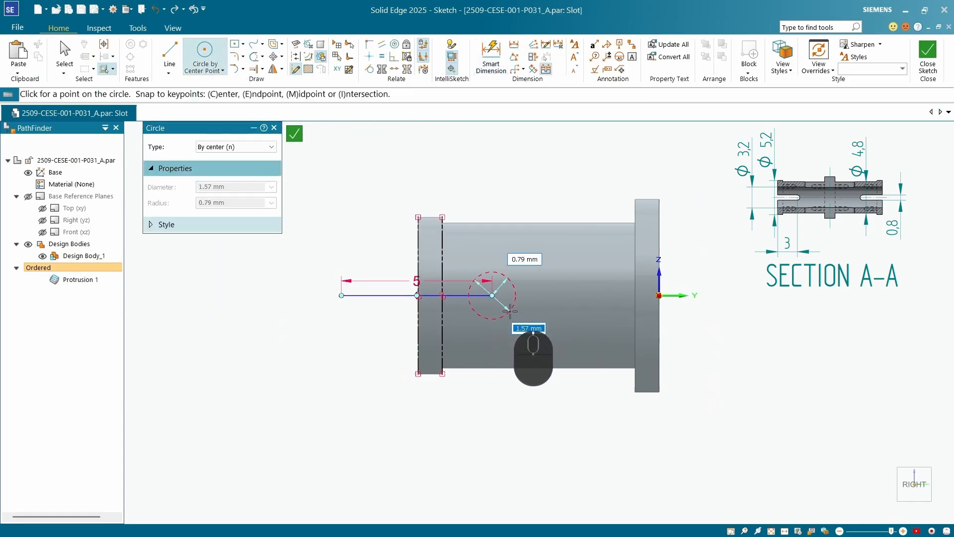
{"action": "scroll", "coordinate": [501, 307], "scroll_direction": "up", "scroll_amount": 1}
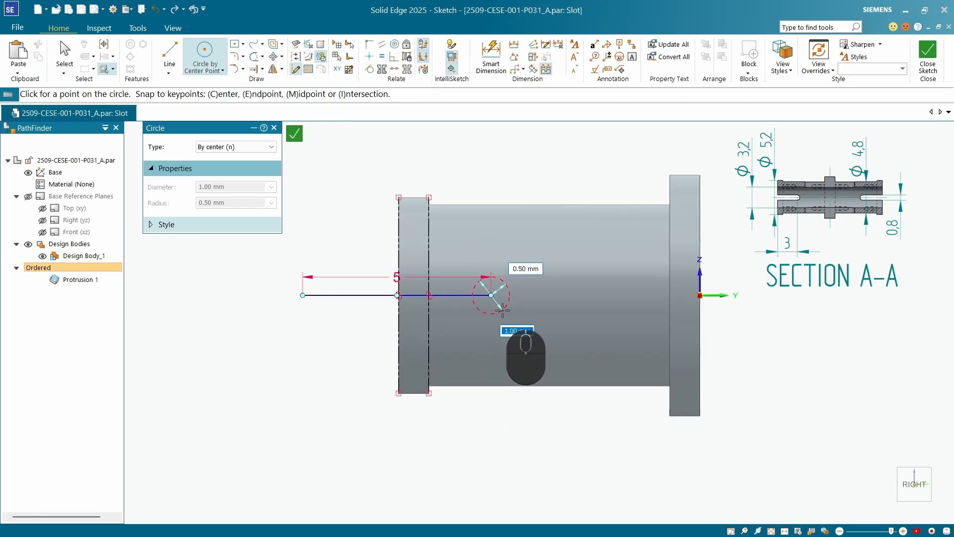
{"action": "type", "text": "0.8"}
{"action": "key", "text": "Return"}
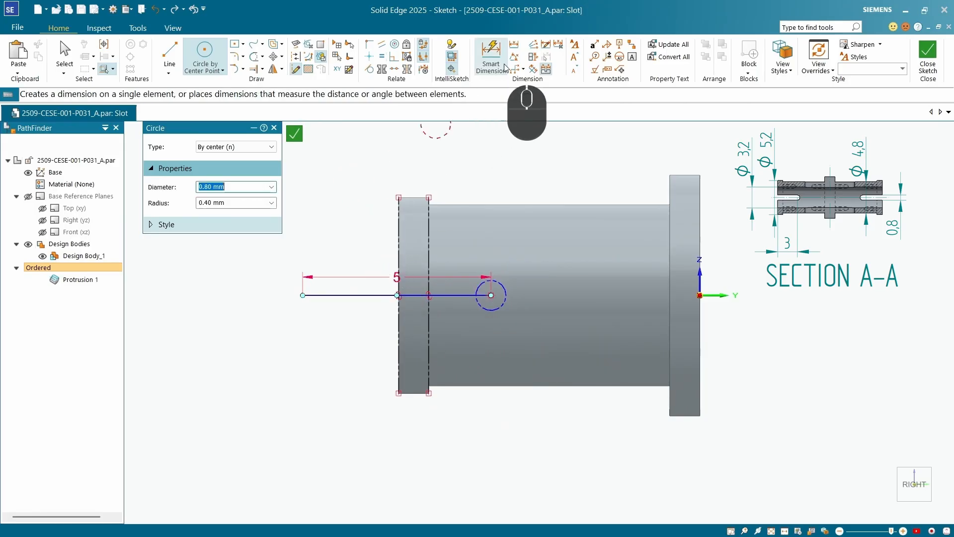
- Try to dimension the distance from the end lip's outer edge to the construction circle using the tangent option
{"action": "left_click", "coordinate": [495, 51]}
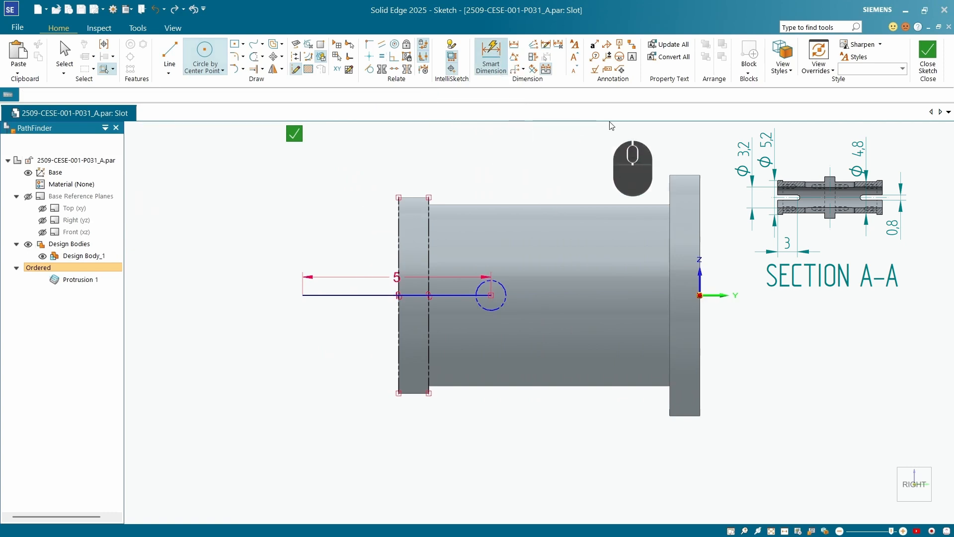
{"action": "scroll", "coordinate": [453, 241], "scroll_direction": "up", "scroll_amount": 1}
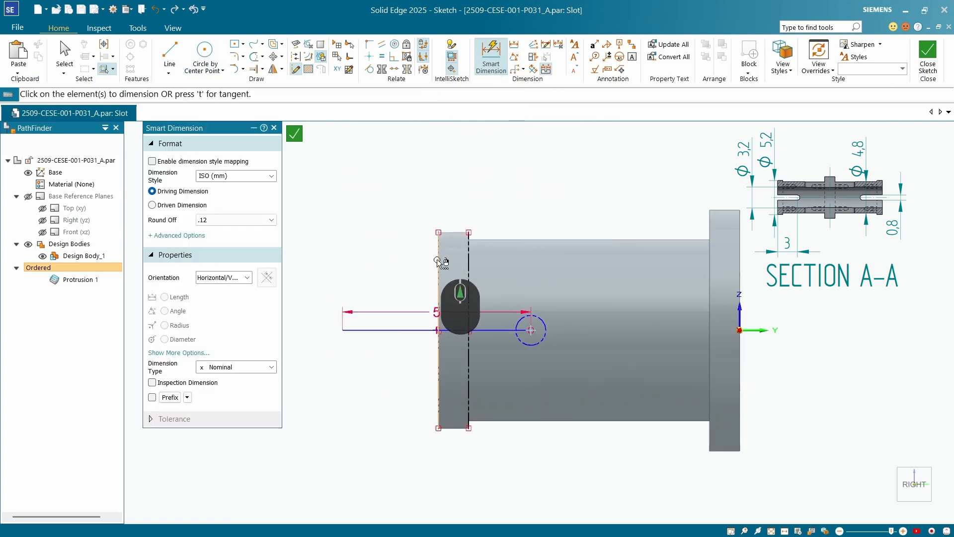
{"action": "left_click", "coordinate": [437, 260]}
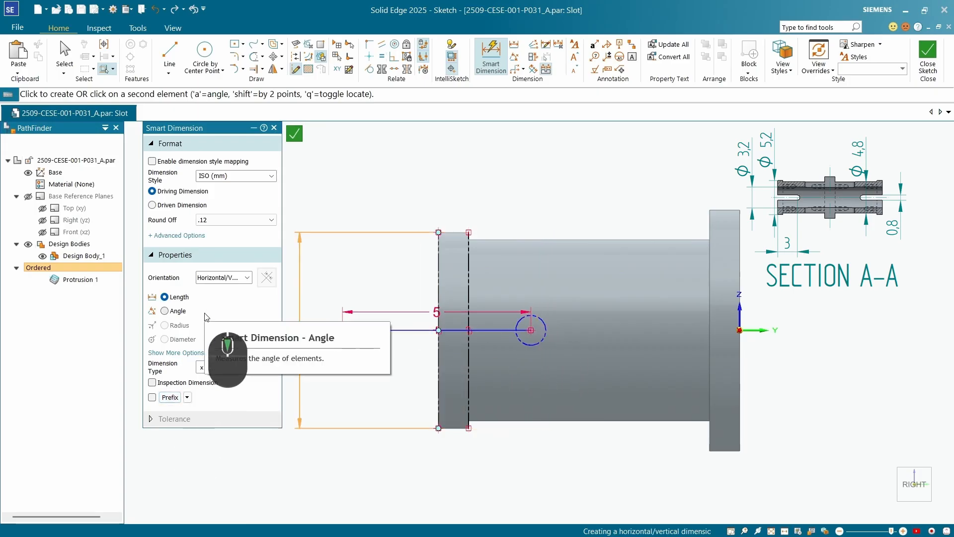
{"action": "left_click", "coordinate": [179, 352]}
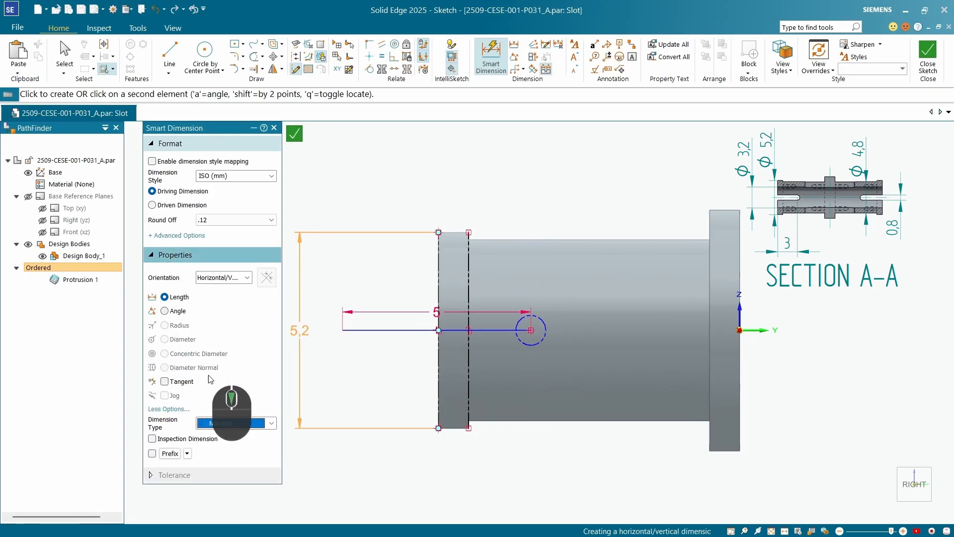
{"action": "left_click", "coordinate": [169, 384]}
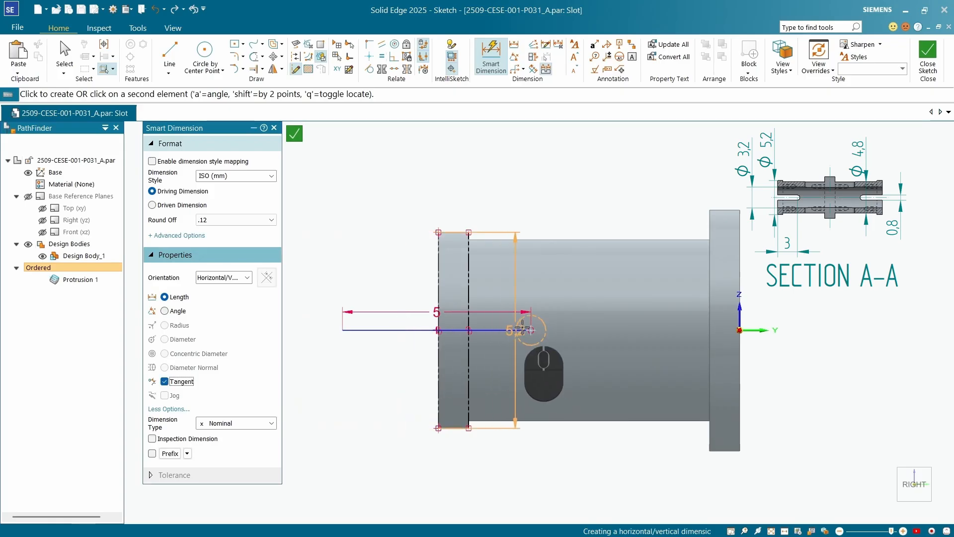
{"action": "left_click", "coordinate": [548, 330]}
{"action": "left_click", "coordinate": [543, 324]}
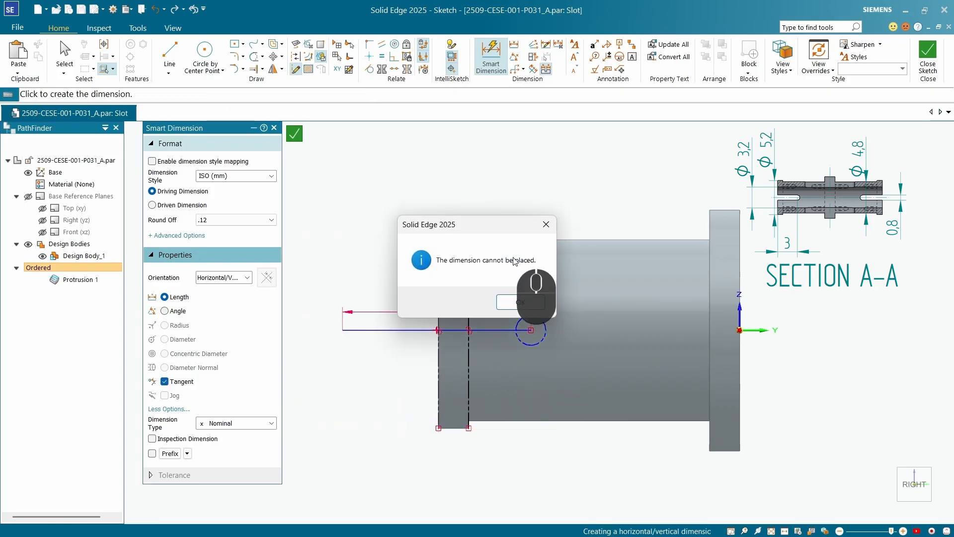
{"action": "left_click", "coordinate": [520, 303]}
{"action": "left_click", "coordinate": [437, 361]}
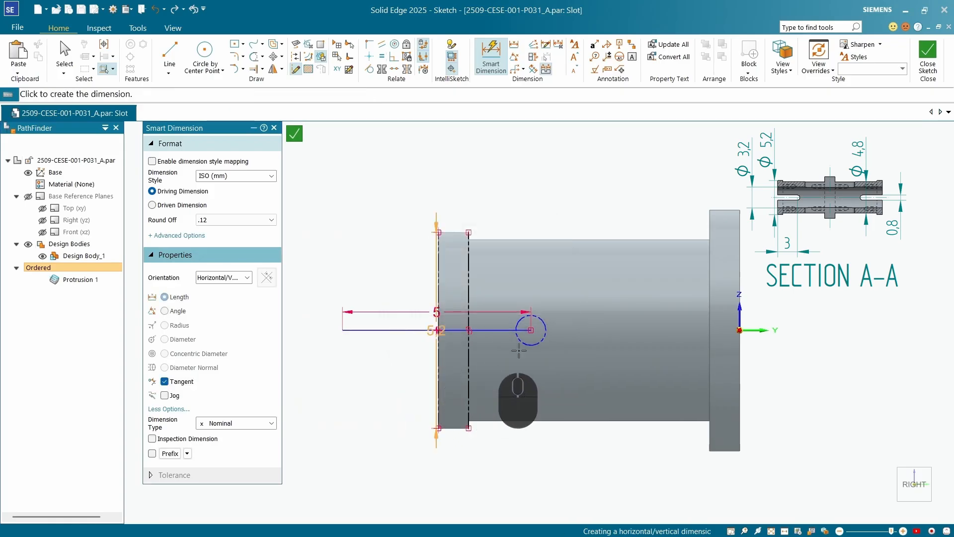
{"action": "left_click", "coordinate": [546, 330]}
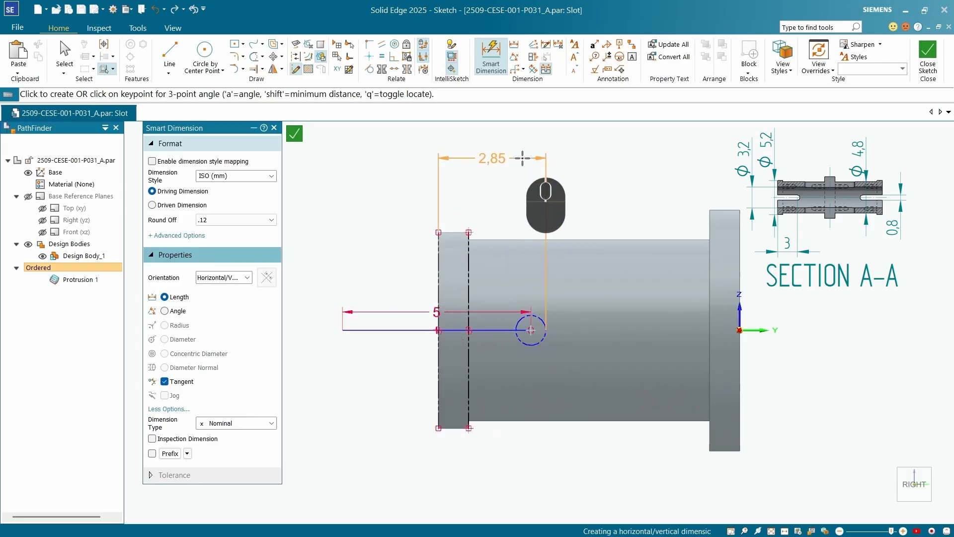
{"action": "right_click", "coordinate": [523, 158]}
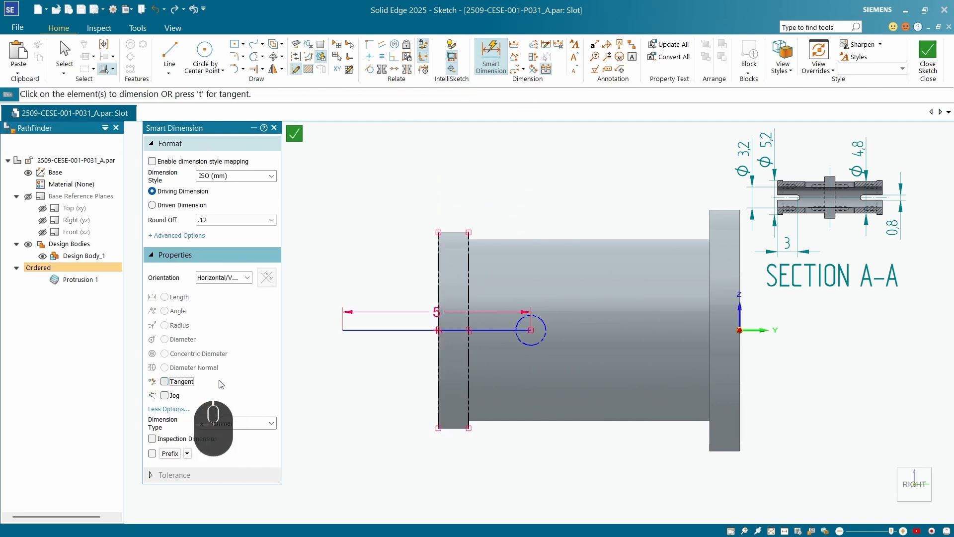
- Dimension the distance from the end lip's outer edge to the construction circle's centre as 3 mm
{"action": "left_click", "coordinate": [476, 276]}
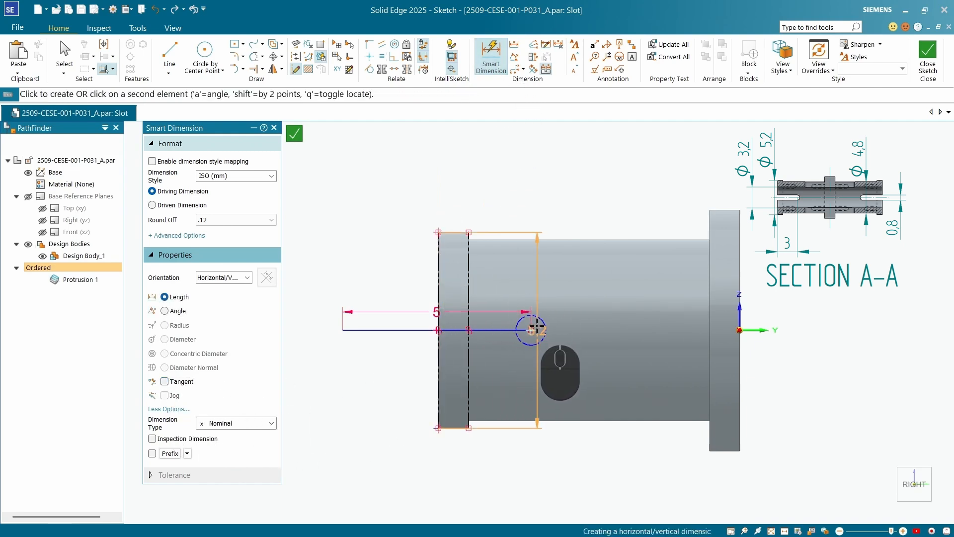
{"action": "left_click", "coordinate": [531, 330]}
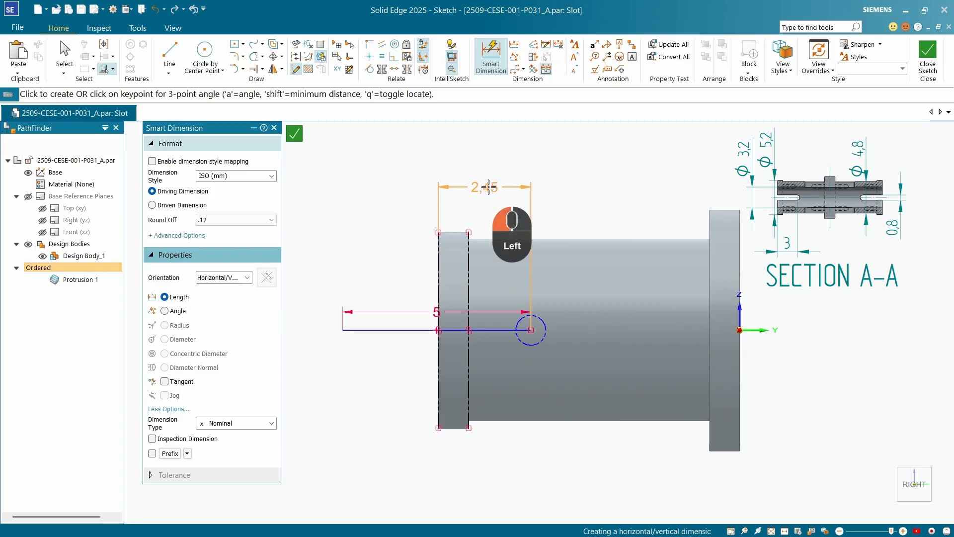
{"action": "left_click", "coordinate": [482, 179]}
{"action": "type", "text": "3"}
{"action": "key", "text": "Return"}
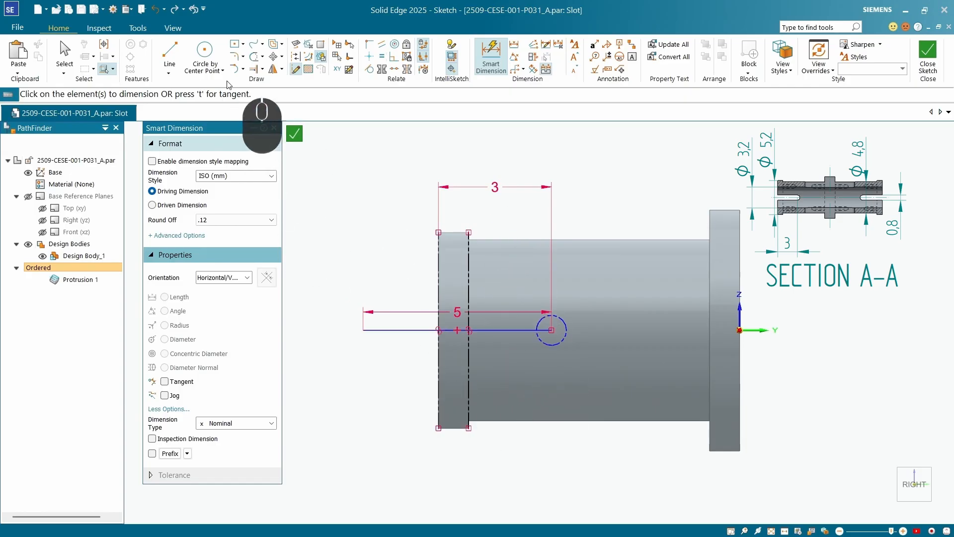
- Shift the slot path line off the sleeve's axis to check whether its vertical position is constrained
{"action": "left_click", "coordinate": [65, 56]}
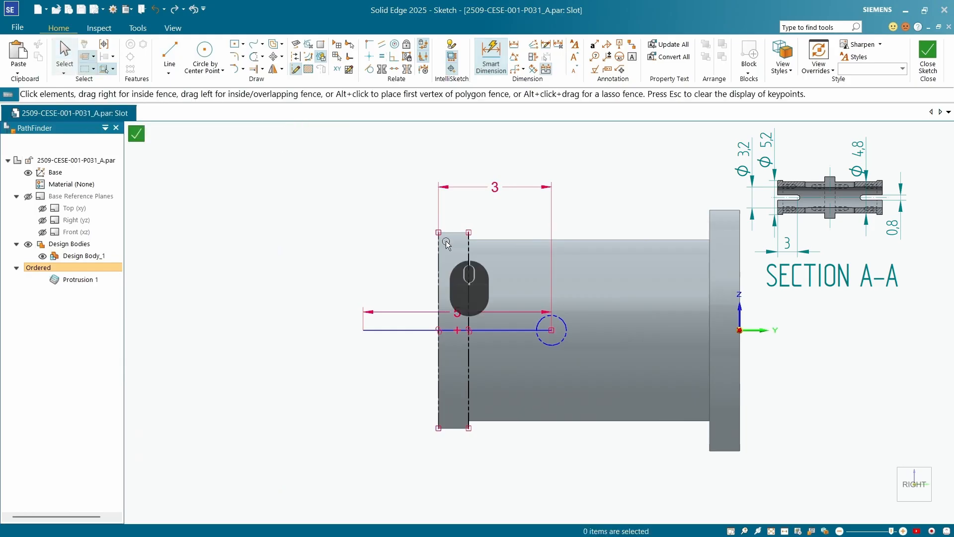
{"action": "mouse_move", "coordinate": [541, 334]}
{"action": "left_mouse_down"}
{"action": "mouse_move", "coordinate": [512, 320]}
{"action": "mouse_move", "coordinate": [502, 330]}
{"action": "mouse_move", "coordinate": [506, 297]}
{"action": "mouse_move", "coordinate": [504, 340]}
{"action": "mouse_move", "coordinate": [506, 302]}
{"action": "left_mouse_up"}
{"action": "left_click", "coordinate": [380, 394]}
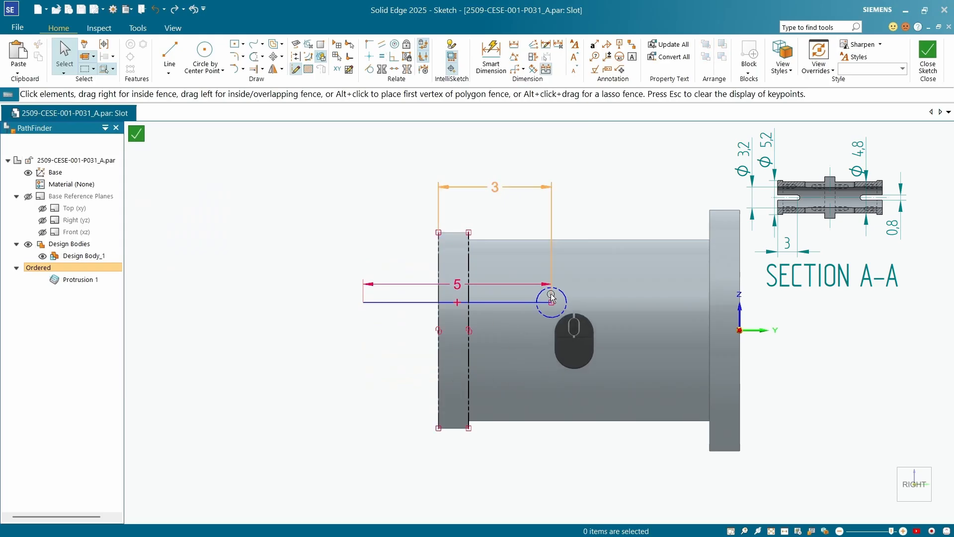
{"action": "scroll", "coordinate": [540, 303], "scroll_direction": "up", "scroll_amount": 3}
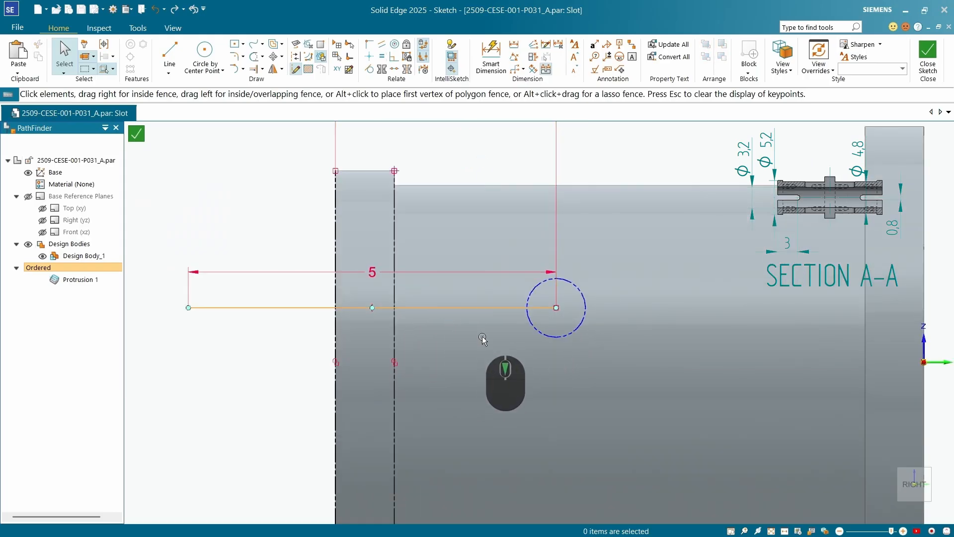
{"action": "scroll", "coordinate": [486, 340], "scroll_direction": "down", "scroll_amount": 3}
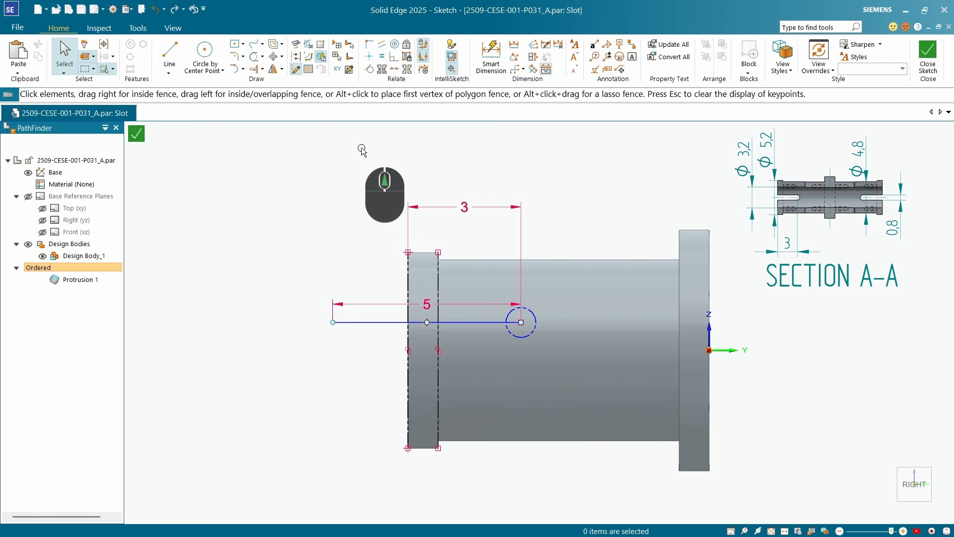
- Make the slot path line collinear with the Y axis through the origin
{"action": "left_click", "coordinate": [395, 71]}
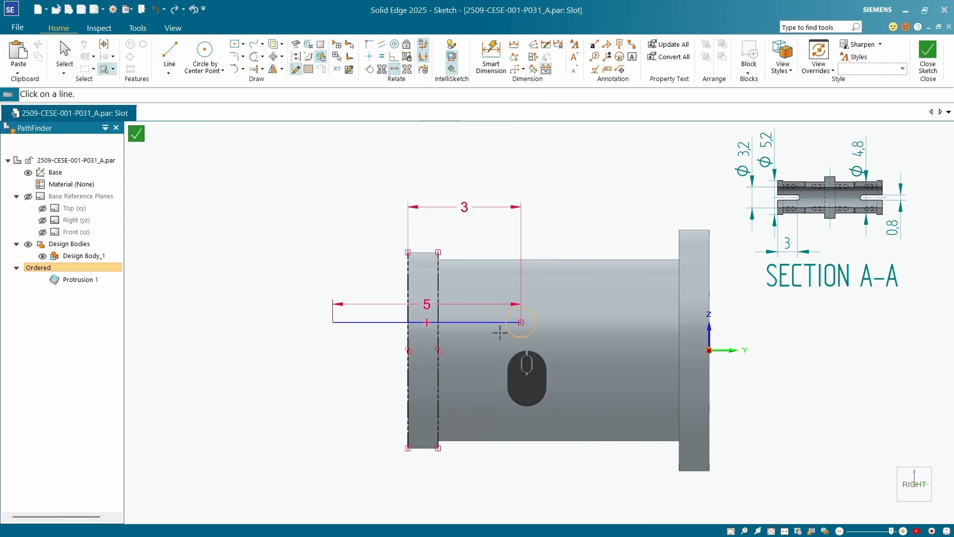
{"action": "left_click", "coordinate": [486, 322]}
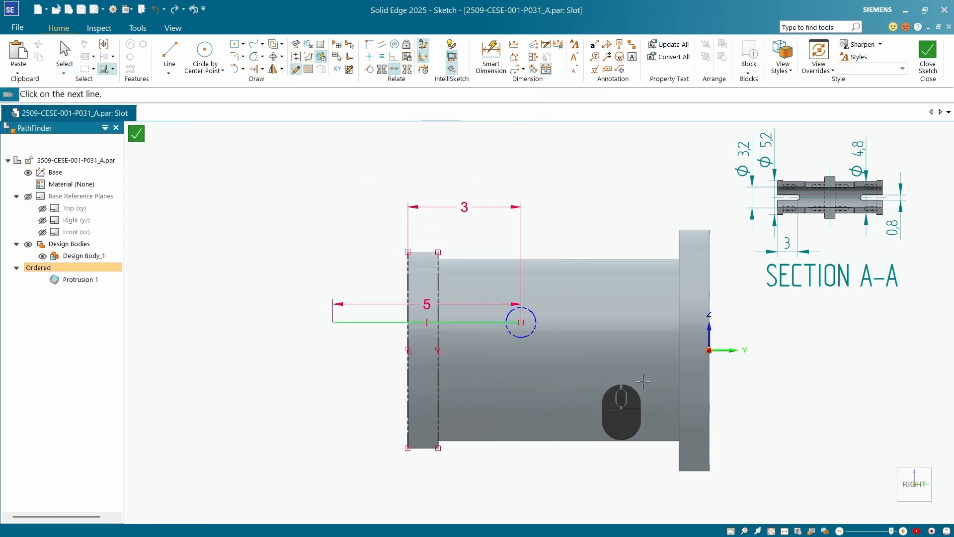
{"action": "left_click", "coordinate": [729, 351]}
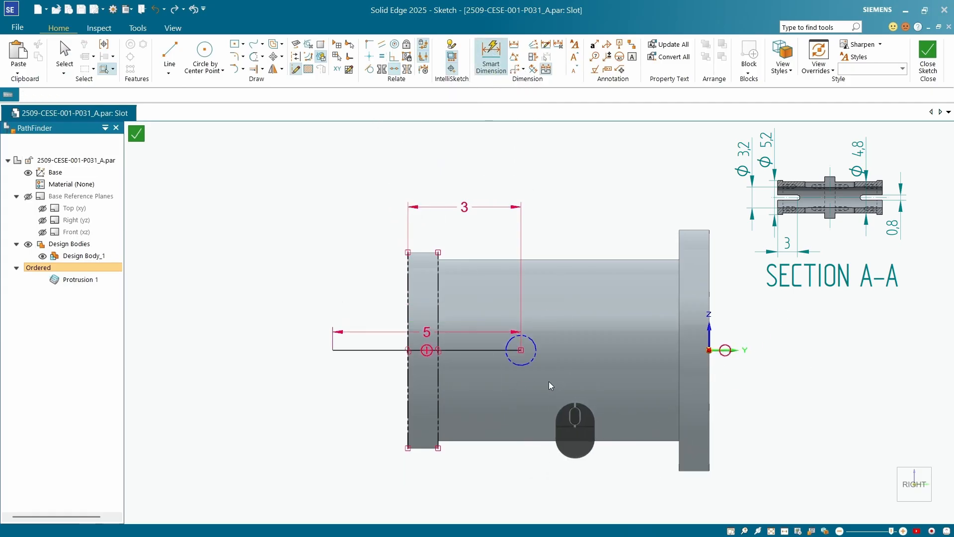
- Dimension the construction circle's diameter as 0.8 mm and close the slot sketch
{"action": "left_click", "coordinate": [527, 358]}
{"action": "left_click", "coordinate": [528, 363]}
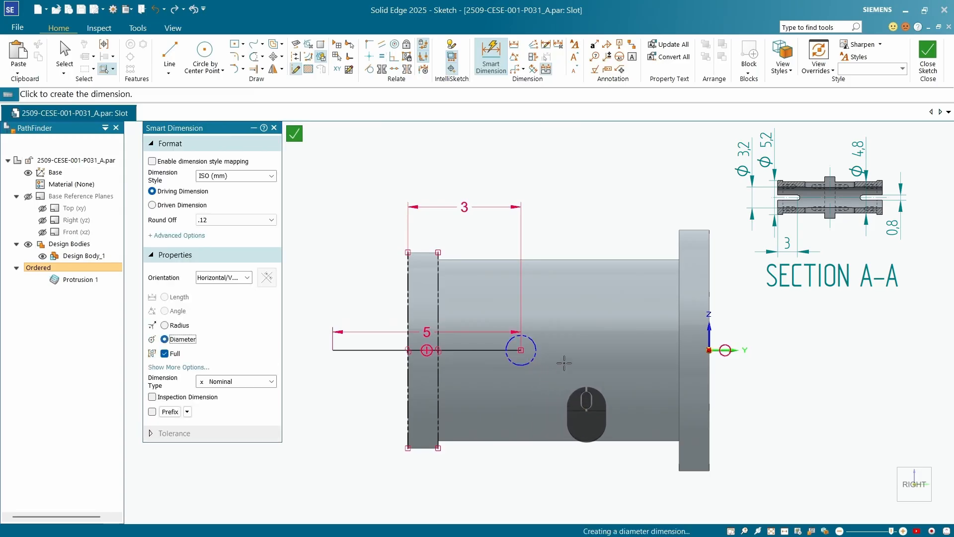
{"action": "left_click", "coordinate": [552, 324]}
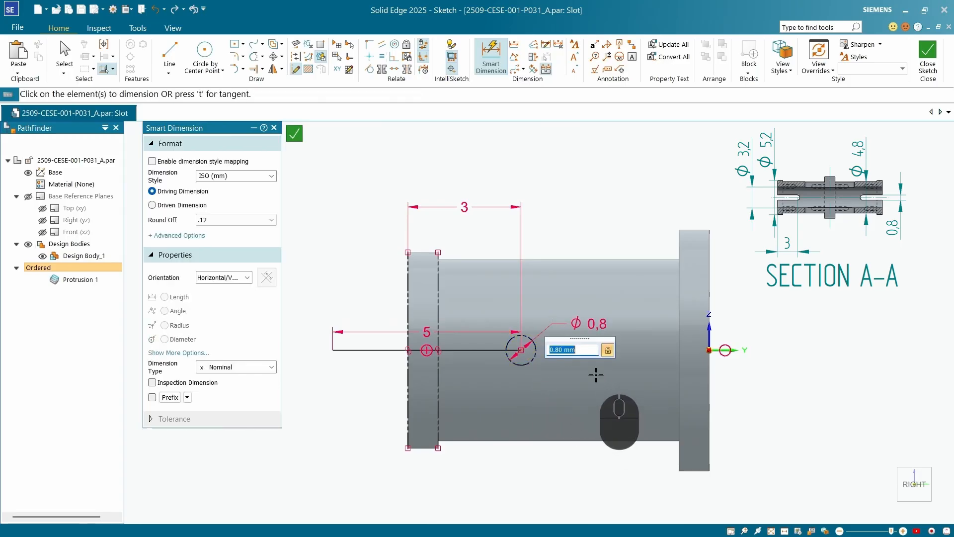
{"action": "key", "text": "Return"}
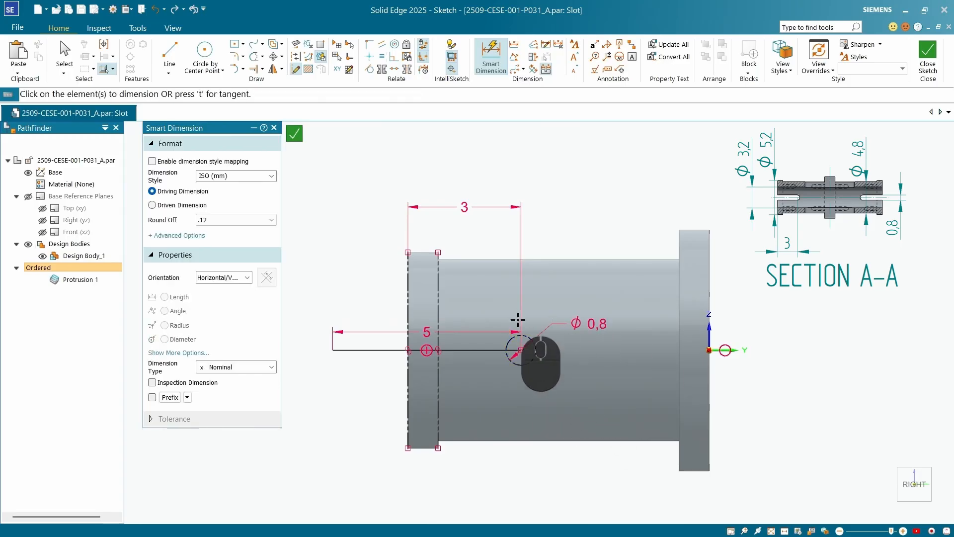
{"action": "scroll", "coordinate": [572, 257], "scroll_direction": "up", "scroll_amount": 3}
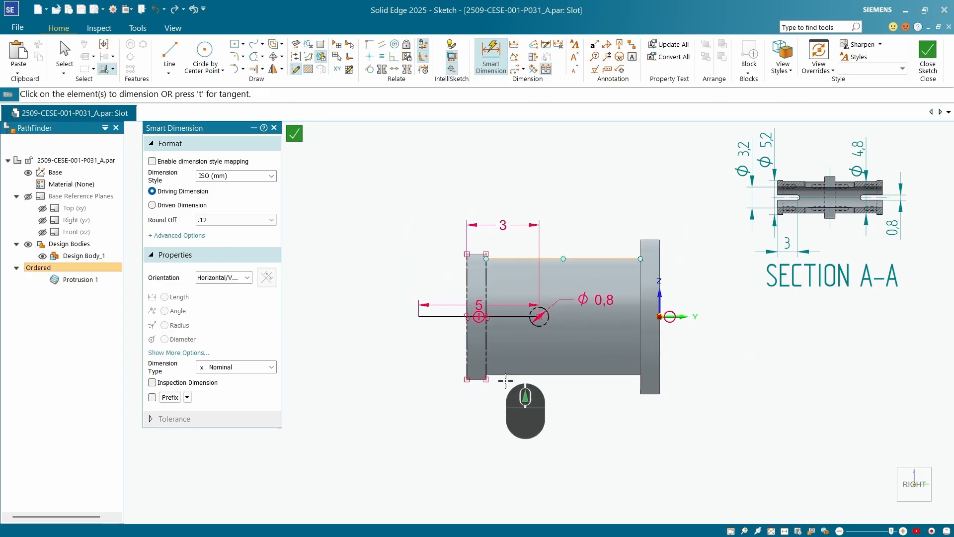
{"action": "left_click", "coordinate": [296, 134]}
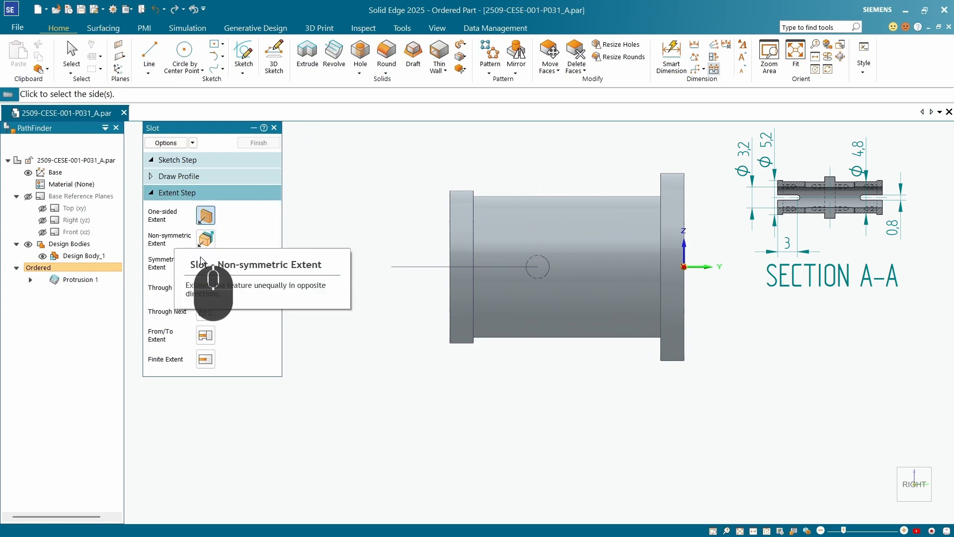
- Try the non-symmetric and symmetric extent options on the slot preview
{"action": "middle_click_drag", "start_coordinate": [555, 273], "coordinate": [611, 335]}
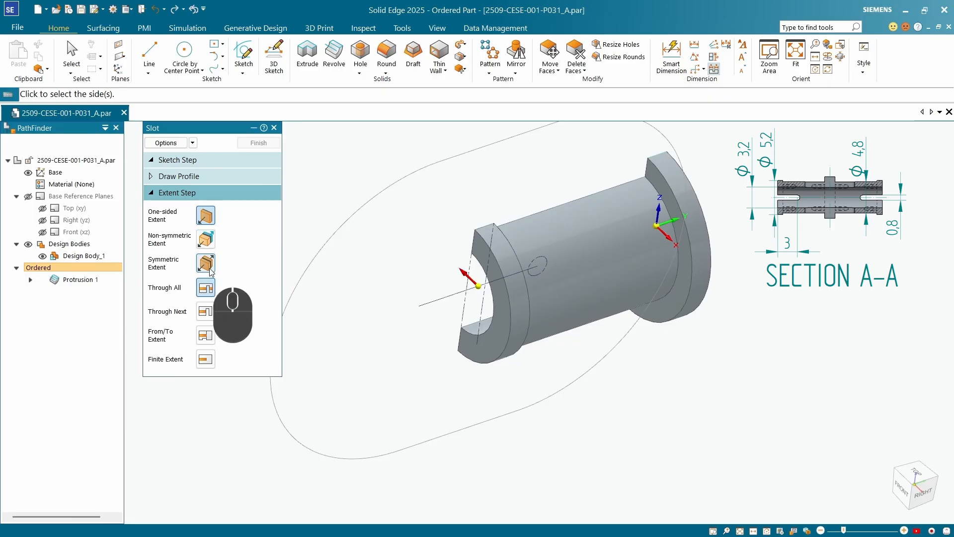
{"action": "left_click", "coordinate": [206, 239]}
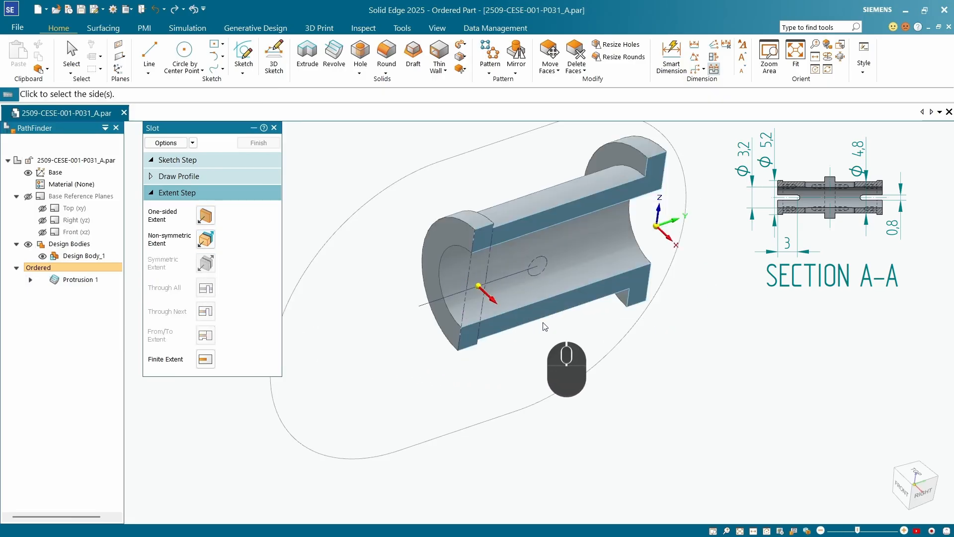
{"action": "left_click", "coordinate": [206, 263]}
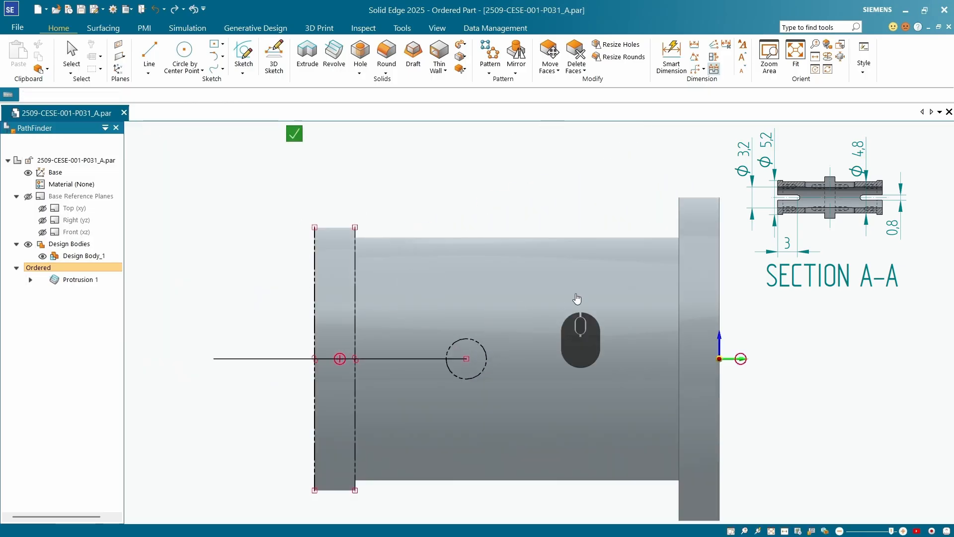
- Check the slot's path line, projected lip edges and dimensions in the reopened profile, then return to the slot extent
{"action": "scroll", "coordinate": [577, 298], "scroll_direction": "up", "scroll_amount": 3}
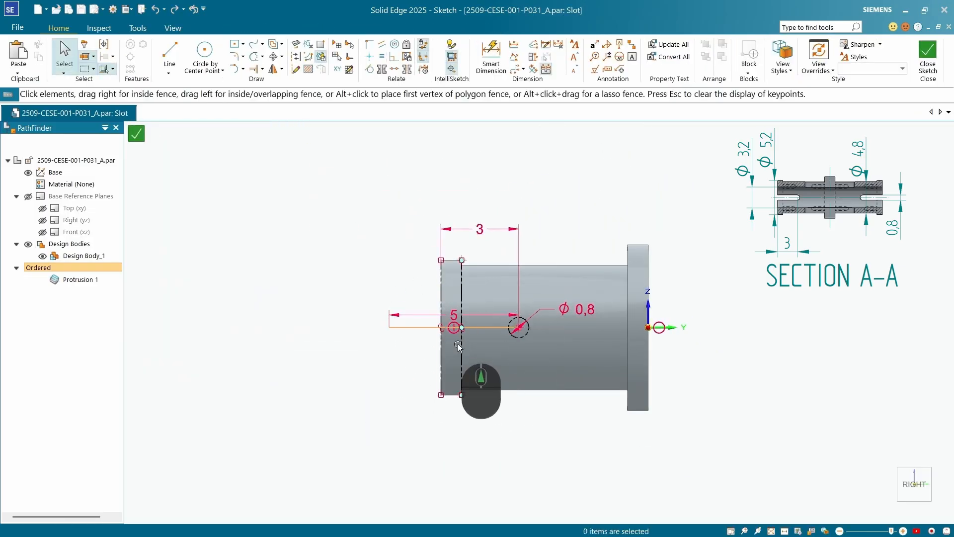
{"action": "scroll", "coordinate": [456, 346], "scroll_direction": "up", "scroll_amount": 3}
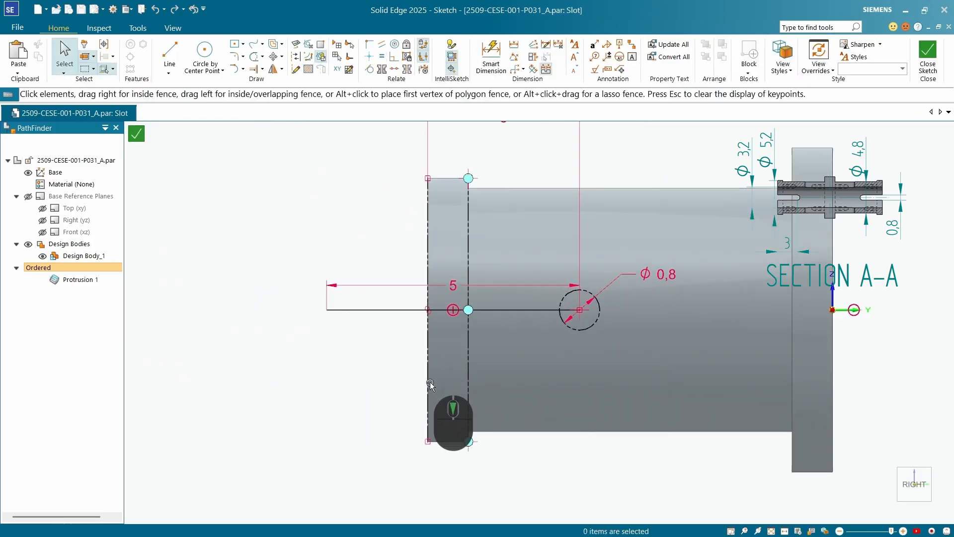
{"action": "left_click", "coordinate": [136, 133]}
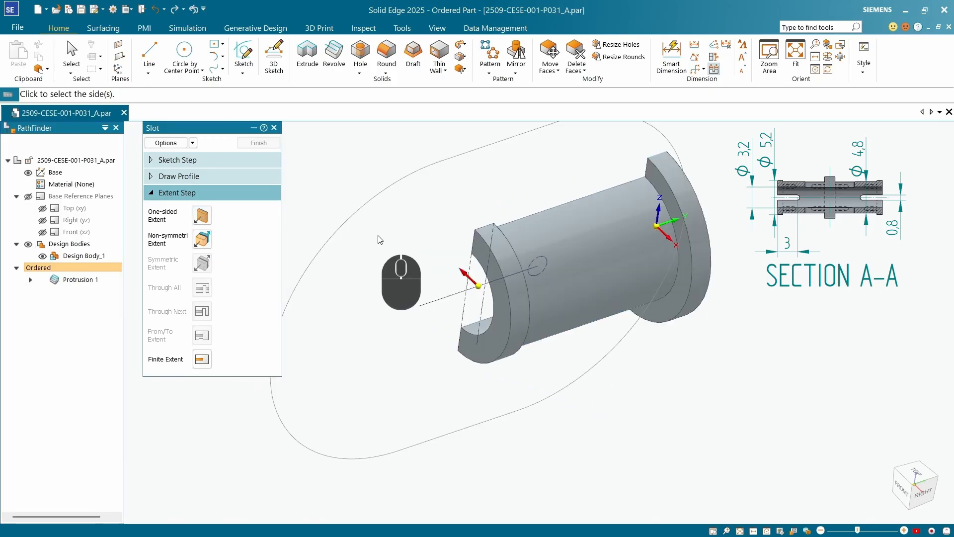
- Set the slot width to 0.80 mm with arc ends and apply a symmetric finite extent of 10 mm
{"action": "left_click", "coordinate": [168, 143]}
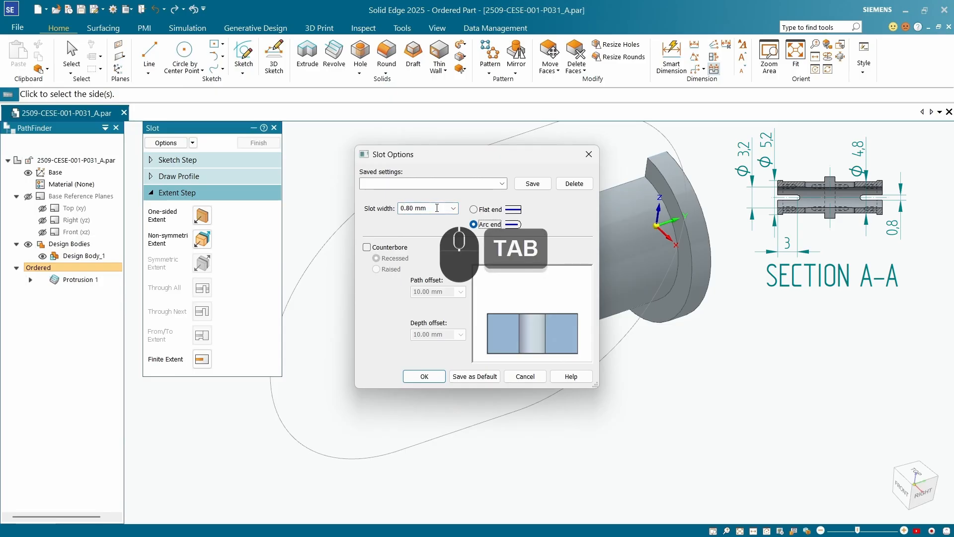
{"action": "left_click", "coordinate": [422, 381]}
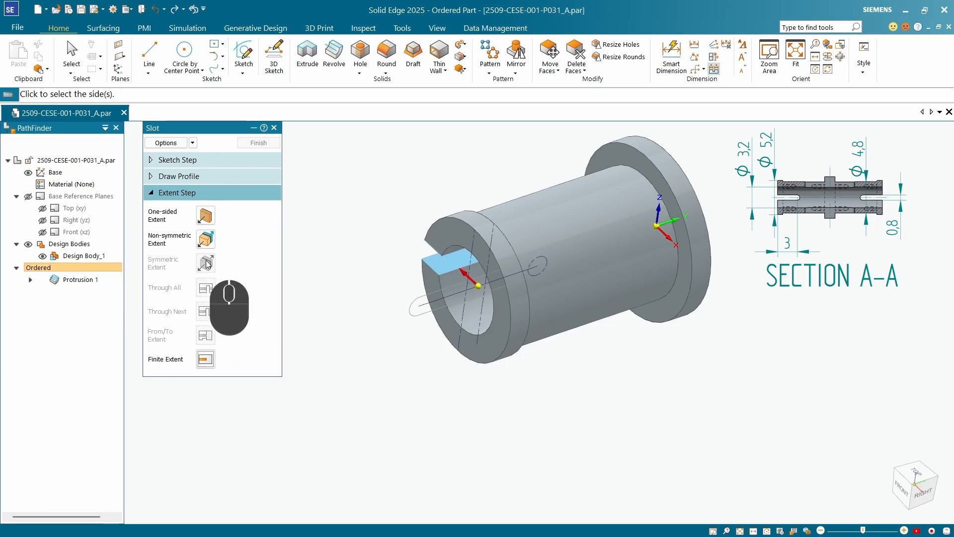
{"action": "left_click", "coordinate": [205, 360]}
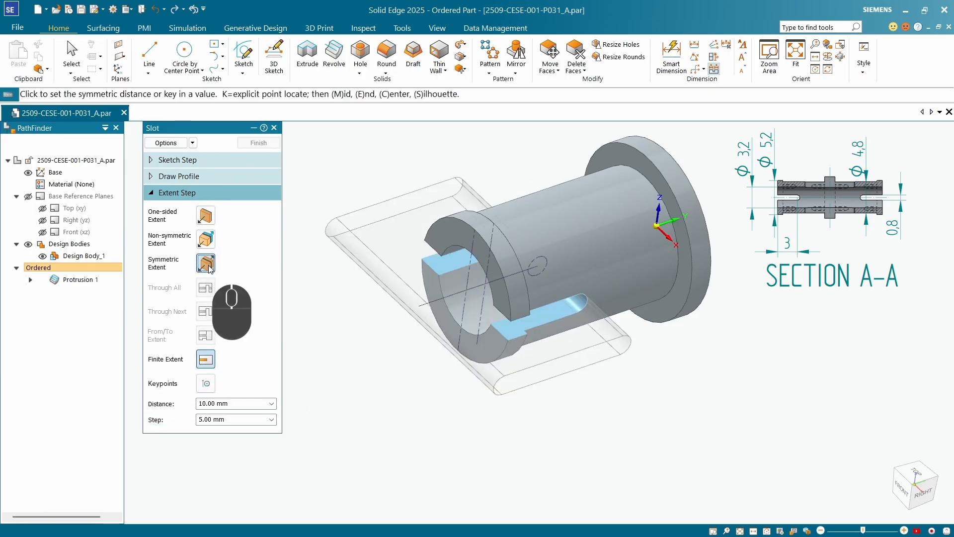
{"action": "left_click", "coordinate": [207, 263]}
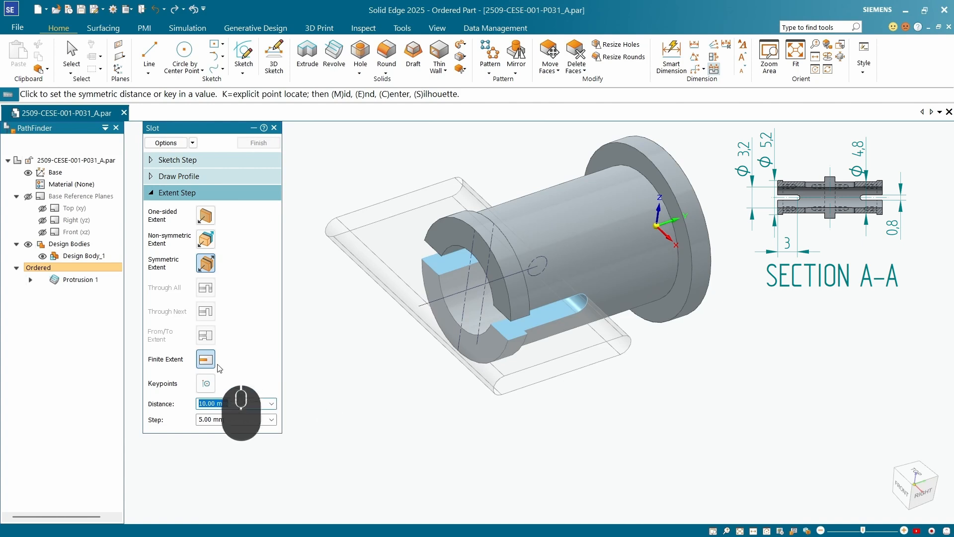
{"action": "left_click", "coordinate": [538, 398]}
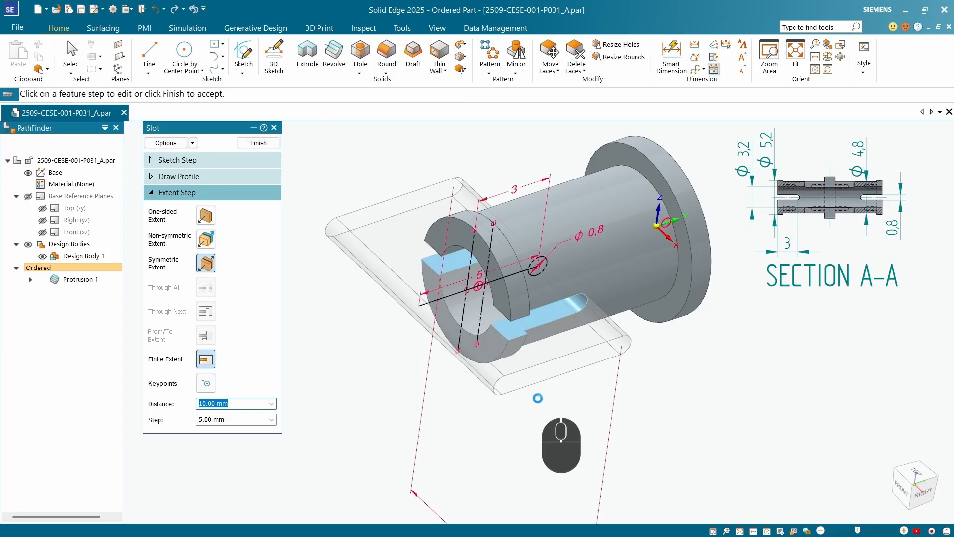
- Finish the first slot feature through the walls at the sleeve's narrower lipped end
{"action": "left_click", "coordinate": [266, 144]}
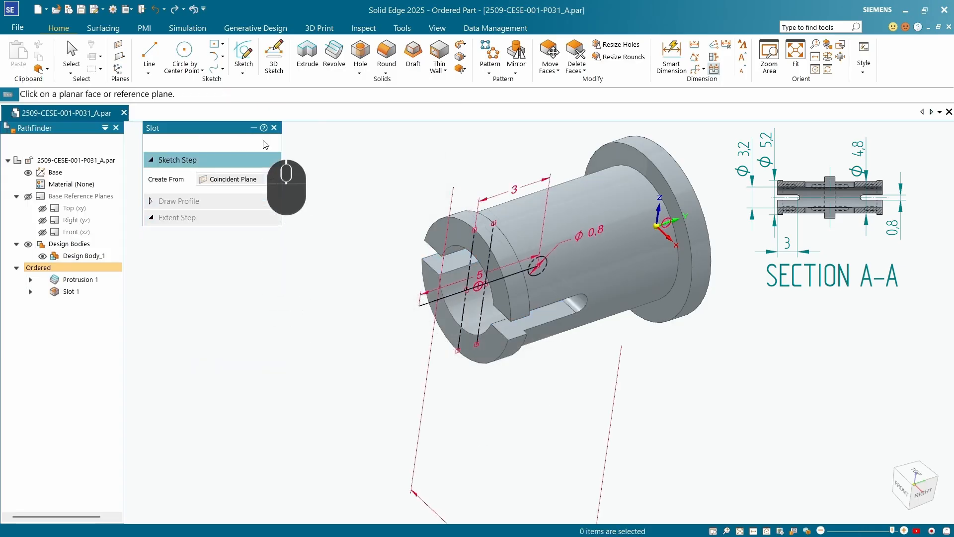
{"action": "mouse_move", "coordinate": [513, 368]}
{"action": "middle_mouse_down"}
{"action": "mouse_move", "coordinate": [447, 274]}
{"action": "mouse_move", "coordinate": [462, 271]}
{"action": "mouse_move", "coordinate": [559, 341]}
{"action": "mouse_move", "coordinate": [571, 336]}
{"action": "mouse_move", "coordinate": [496, 384]}
{"action": "mouse_move", "coordinate": [525, 348]}
{"action": "mouse_move", "coordinate": [494, 301]}
{"action": "mouse_move", "coordinate": [521, 348]}
{"action": "middle_mouse_up"}
{"action": "scroll", "coordinate": [695, 313], "scroll_direction": "up", "scroll_amount": 1}
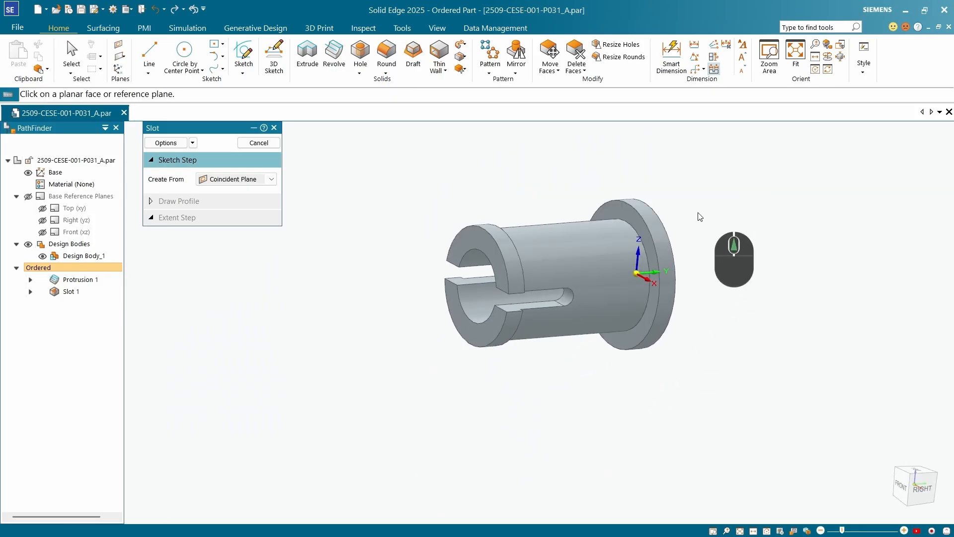
{"action": "middle_click_drag", "start_coordinate": [699, 215], "coordinate": [755, 208]}
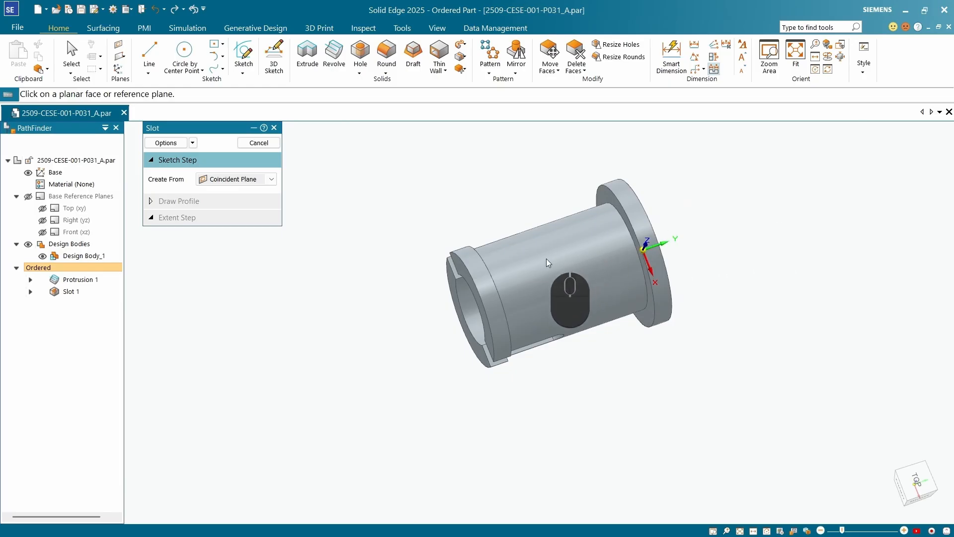
{"action": "mouse_move", "coordinate": [826, 242]}
{"action": "middle_mouse_down"}
{"action": "mouse_move", "coordinate": [749, 244]}
{"action": "mouse_move", "coordinate": [702, 228]}
{"action": "middle_mouse_up"}
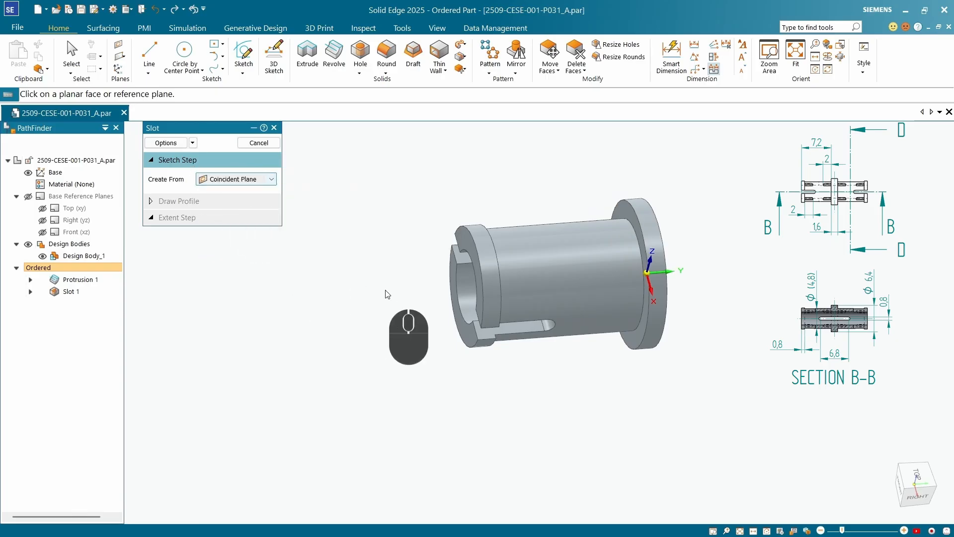
- Sketch a symmetric vertical line about 8.68 mm long on the Top plane, aligned with the sleeve axis at the large flange
{"action": "left_click", "coordinate": [68, 208]}
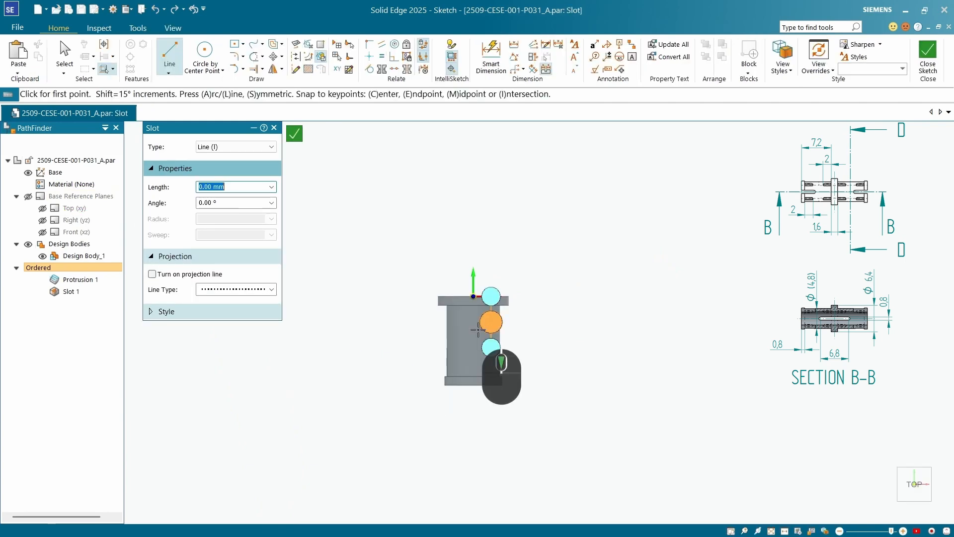
{"action": "scroll", "coordinate": [478, 329], "scroll_direction": "down", "scroll_amount": 3}
{"action": "scroll", "coordinate": [469, 318], "scroll_direction": "up", "scroll_amount": 2}
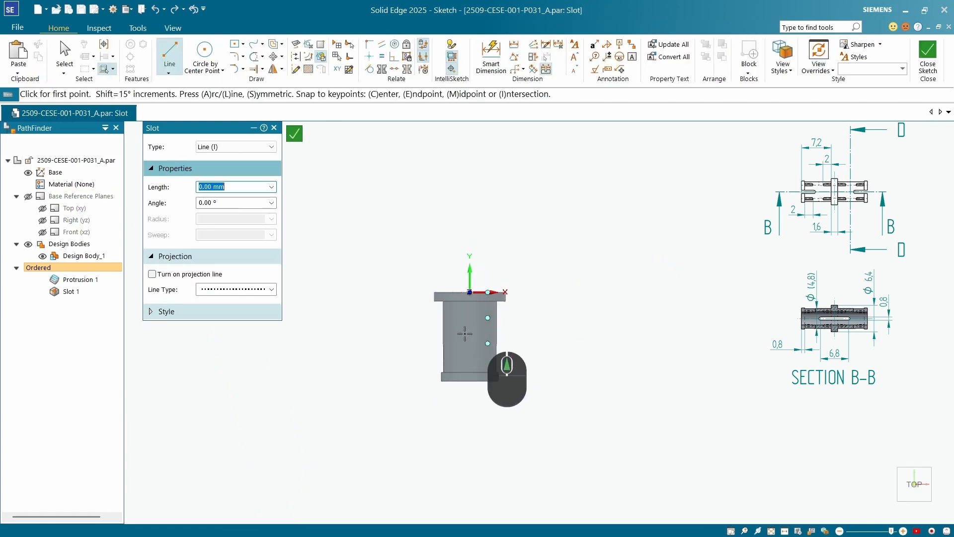
{"action": "scroll", "coordinate": [478, 263], "scroll_direction": "down", "scroll_amount": 2}
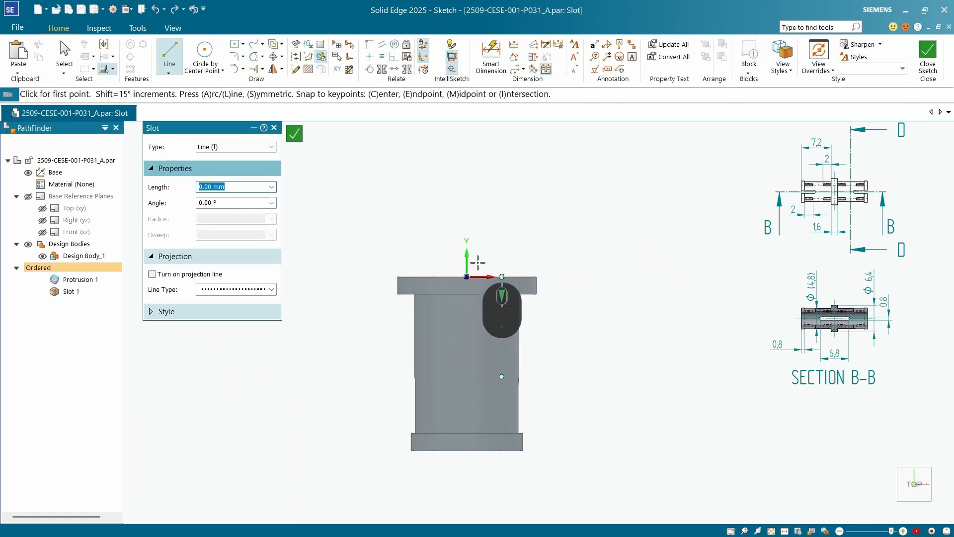
{"action": "left_click", "coordinate": [467, 260]}
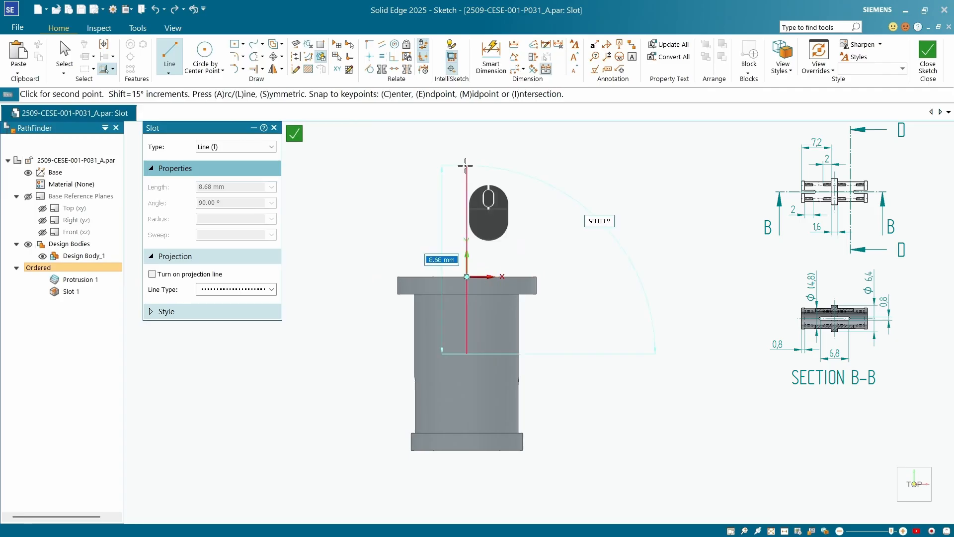
{"action": "left_click", "coordinate": [467, 165]}
{"action": "right_click", "coordinate": [568, 195]}
- Dimension the slot path line's length as 3.4 mm
{"action": "left_click", "coordinate": [394, 70]}
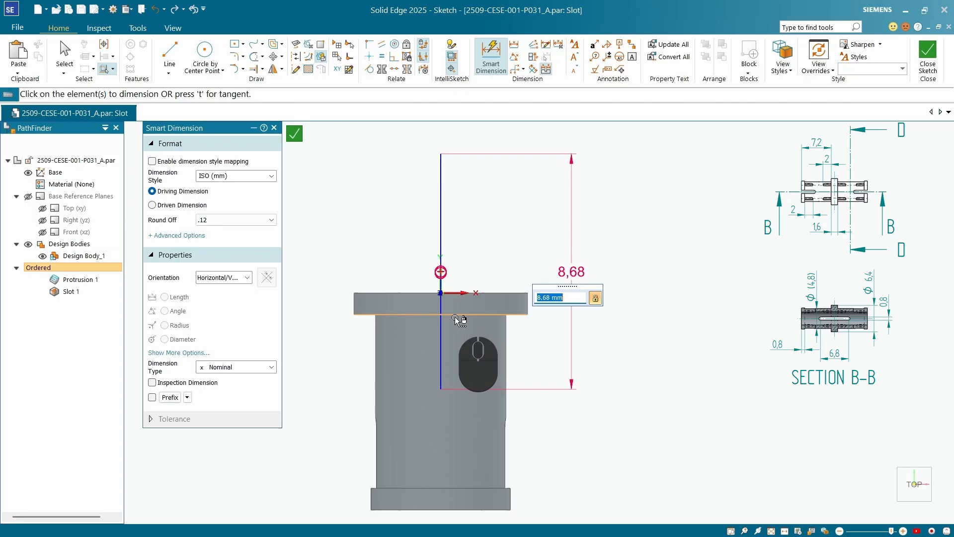
{"action": "type", "text": "3.4"}
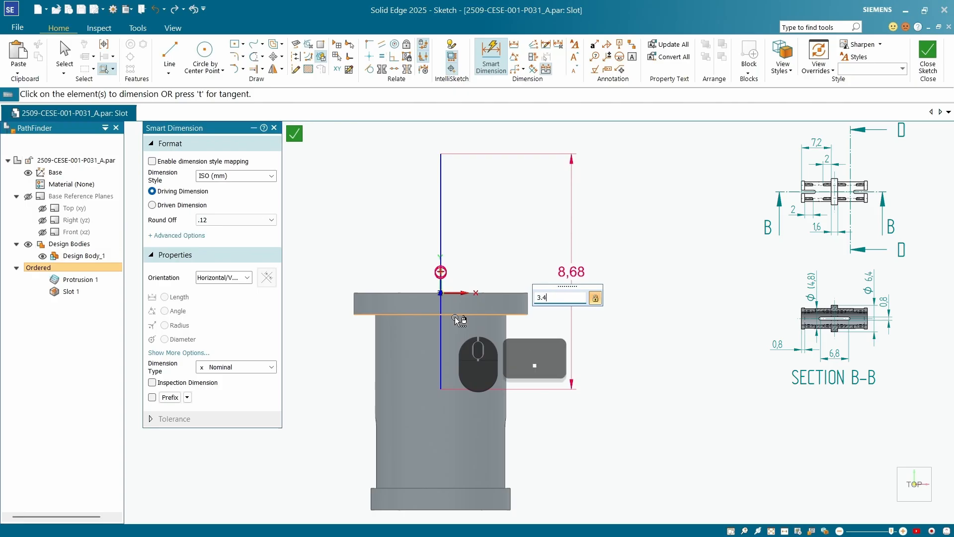
{"action": "key", "text": "Return"}
- Connect the line's outer endpoint to the origin on the flange face and close the slot sketch
{"action": "left_click", "coordinate": [370, 45]}
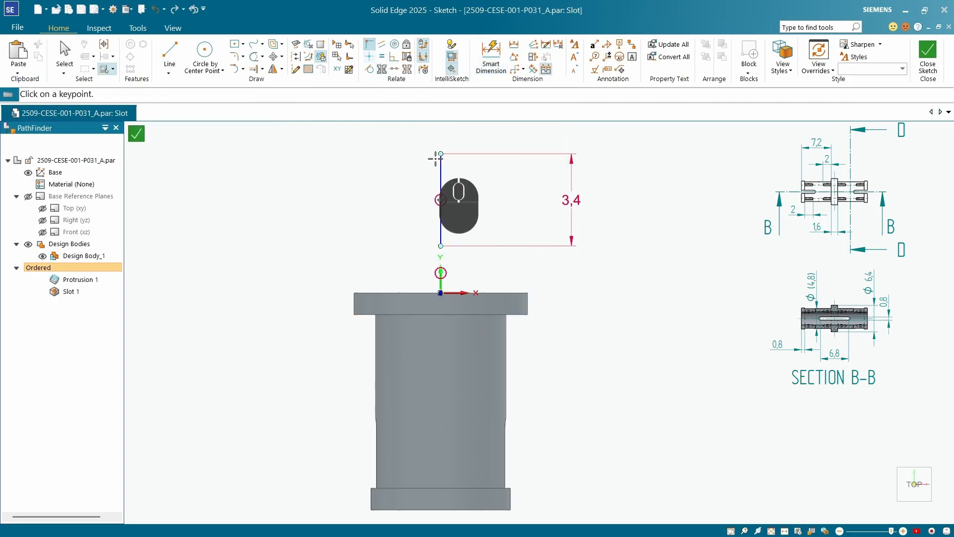
{"action": "left_click", "coordinate": [442, 153]}
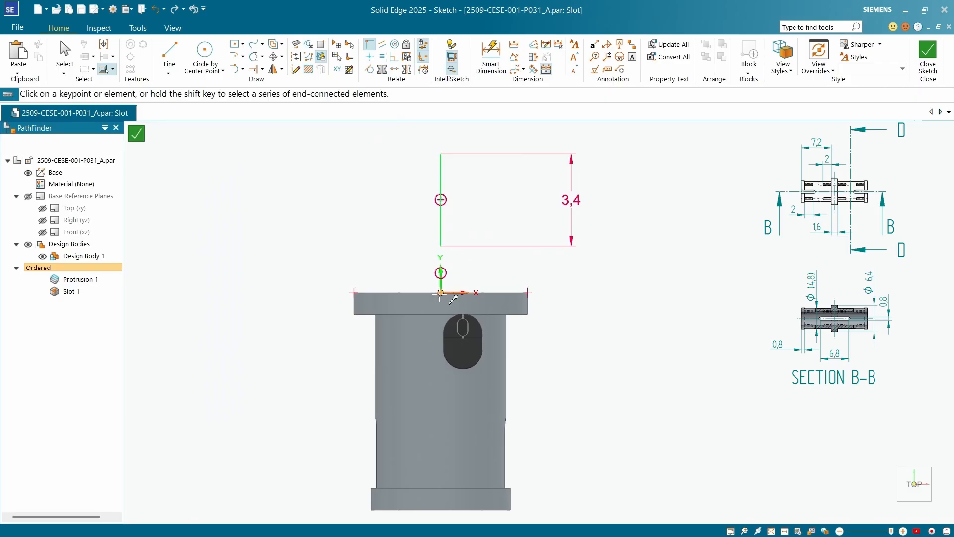
{"action": "left_click", "coordinate": [441, 294]}
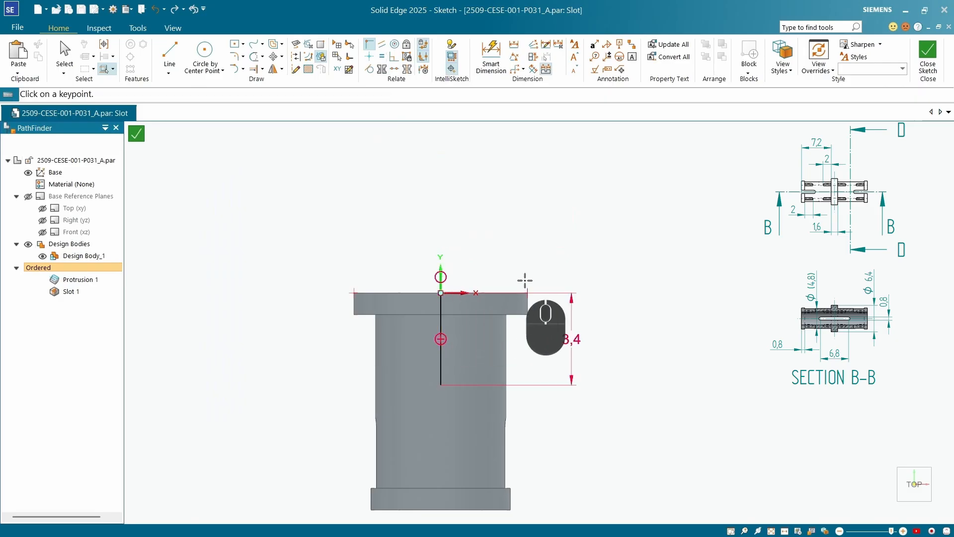
{"action": "left_click", "coordinate": [138, 135]}
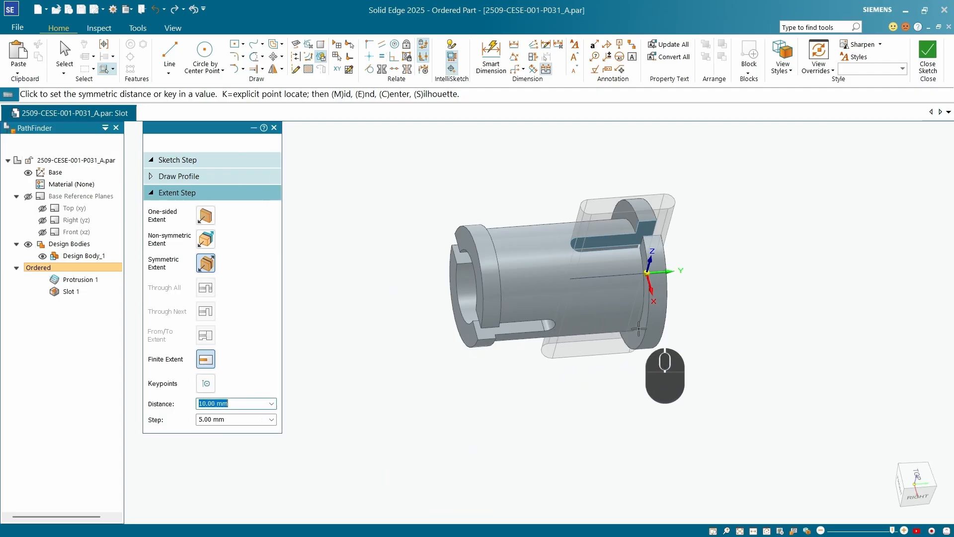
- Cut the flange-end slot with a symmetric finite extent of 10 mm and finish the feature
{"action": "left_click", "coordinate": [569, 361]}
{"action": "middle_click_drag", "start_coordinate": [569, 361], "coordinate": [630, 270]}
{"action": "scroll", "coordinate": [629, 270], "scroll_direction": "up", "scroll_amount": 3}
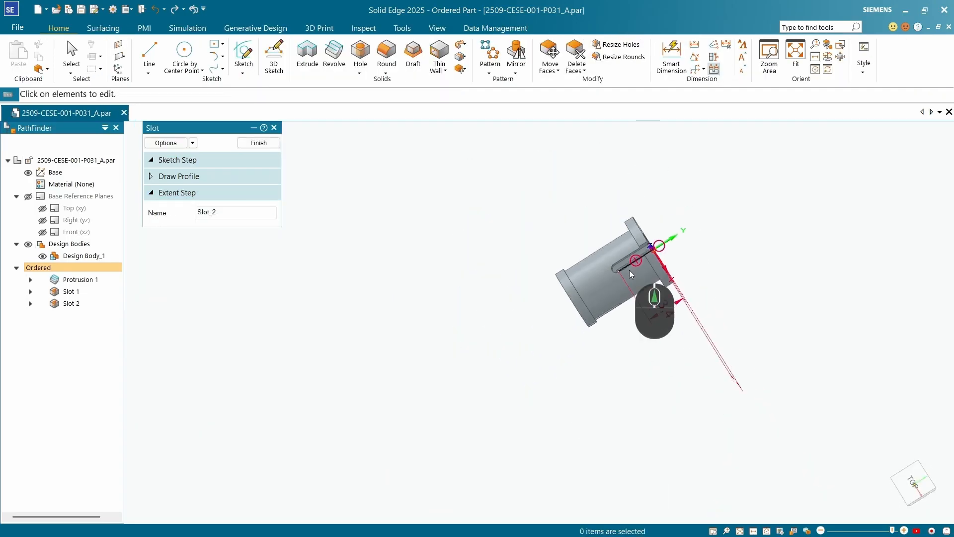
{"action": "scroll", "coordinate": [629, 270], "scroll_direction": "down", "scroll_amount": 6}
{"action": "left_click", "coordinate": [257, 146]}
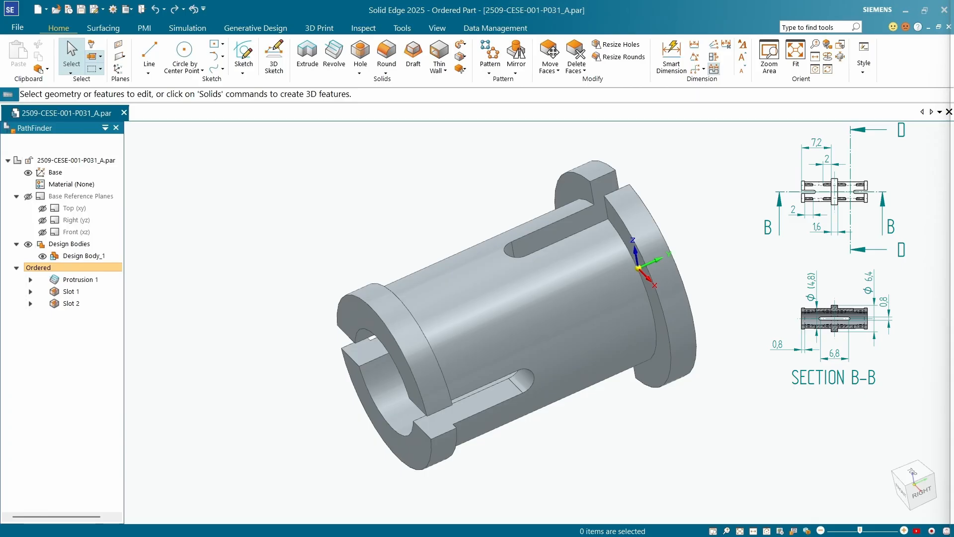
{"action": "middle_click_drag", "start_coordinate": [723, 288], "coordinate": [631, 316]}
{"action": "scroll", "coordinate": [631, 317], "scroll_direction": "down", "scroll_amount": 3}
{"action": "middle_click_drag", "start_coordinate": [599, 255], "coordinate": [599, 276]}
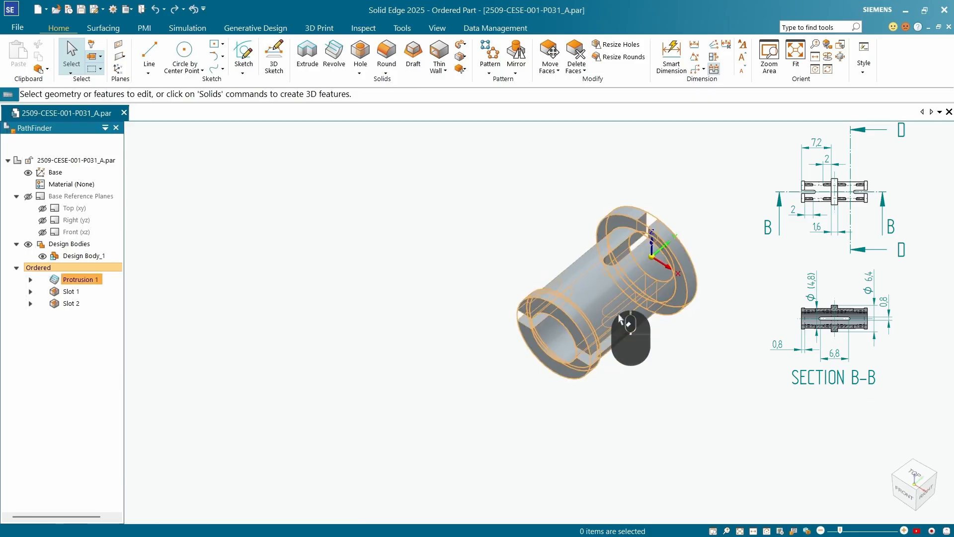
{"action": "scroll", "coordinate": [667, 329], "scroll_direction": "up", "scroll_amount": 4}
{"action": "middle_click_drag", "start_coordinate": [667, 329], "coordinate": [654, 277]}
{"action": "middle_click_drag", "start_coordinate": [484, 235], "coordinate": [505, 270]}
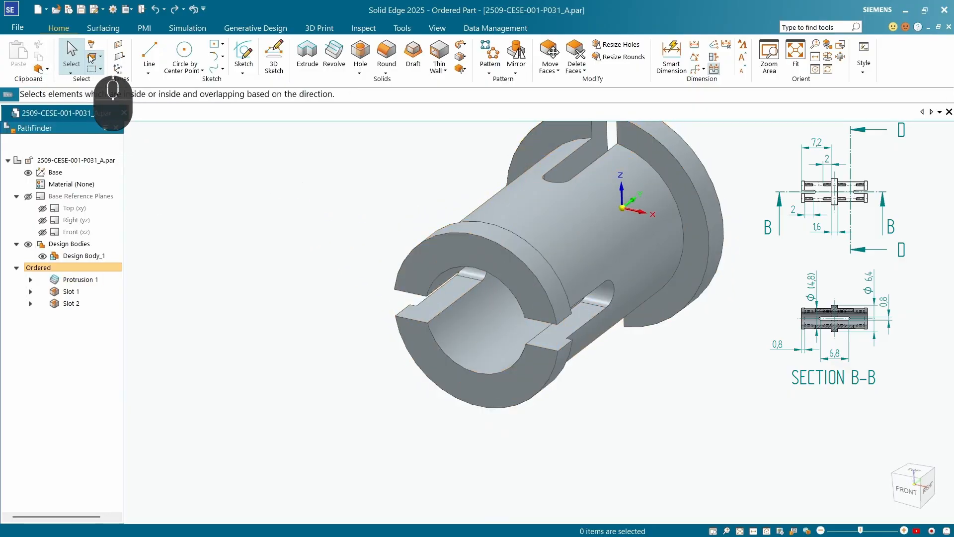
{"action": "left_click", "coordinate": [244, 55]}
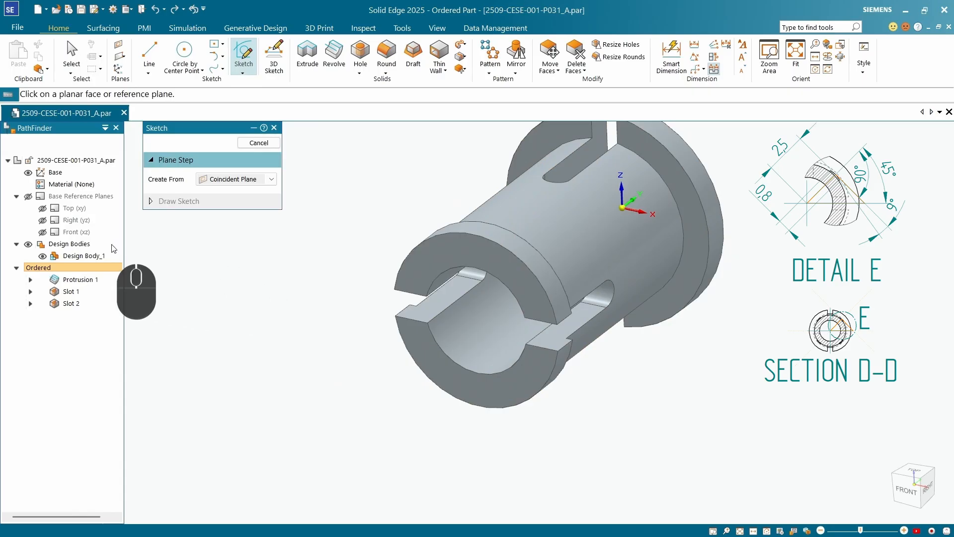
{"action": "left_click", "coordinate": [74, 233]}
{"action": "mouse_move", "coordinate": [392, 247]}
{"action": "middle_mouse_down"}
{"action": "mouse_move", "coordinate": [465, 280]}
{"action": "mouse_move", "coordinate": [420, 427]}
{"action": "middle_mouse_up"}
{"action": "scroll", "coordinate": [387, 359], "scroll_direction": "down", "scroll_amount": 4}
{"action": "scroll", "coordinate": [509, 382], "scroll_direction": "up", "scroll_amount": 4}
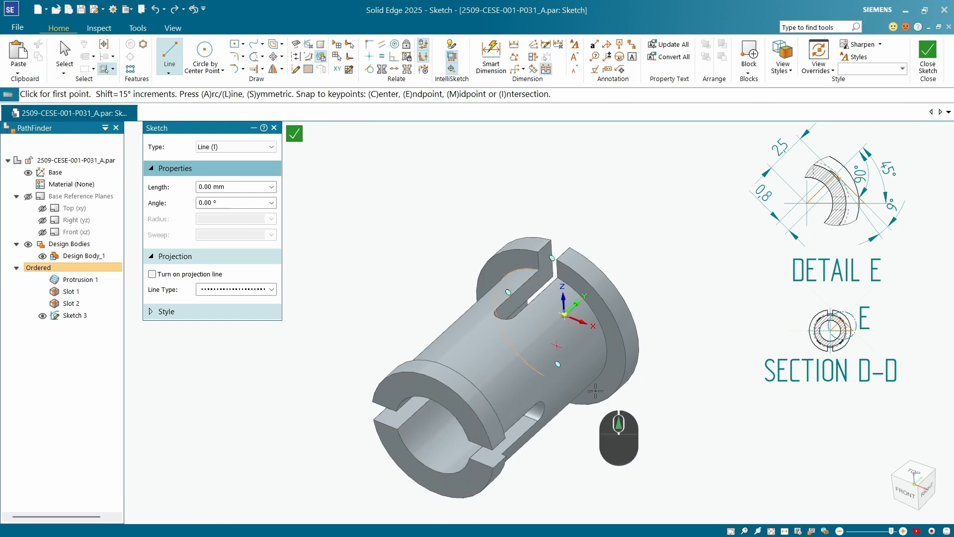
{"action": "scroll", "coordinate": [596, 391], "scroll_direction": "up", "scroll_amount": 1}
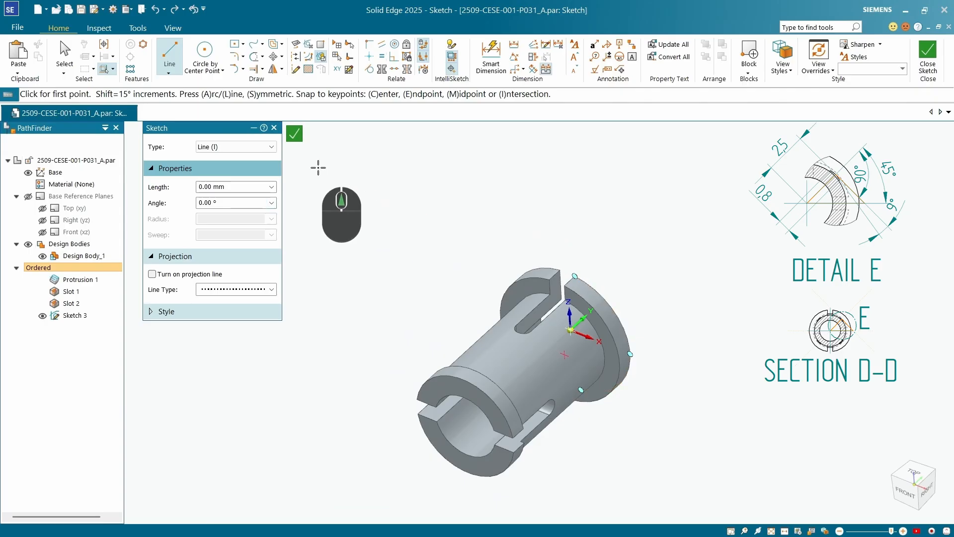
{"action": "left_click", "coordinate": [295, 134]}
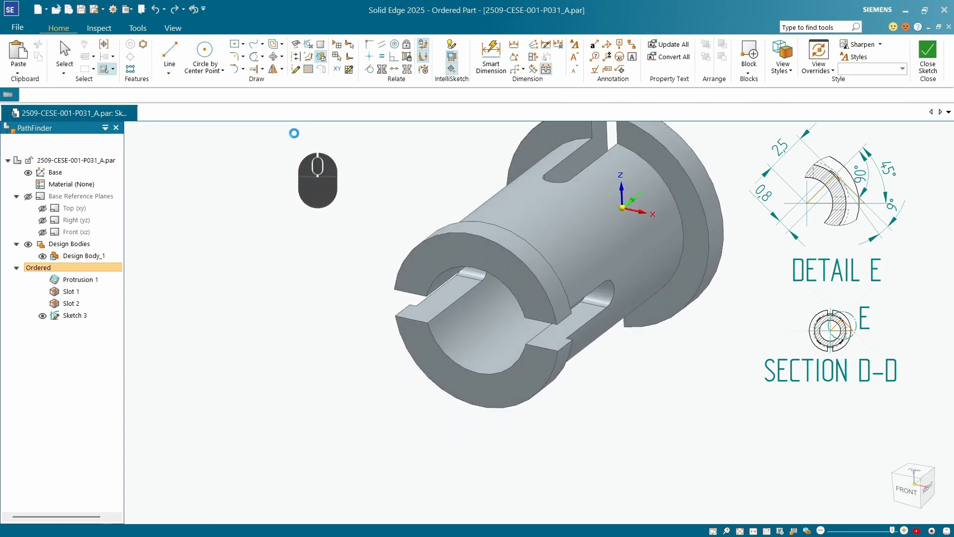
{"action": "left_click", "coordinate": [259, 144]}
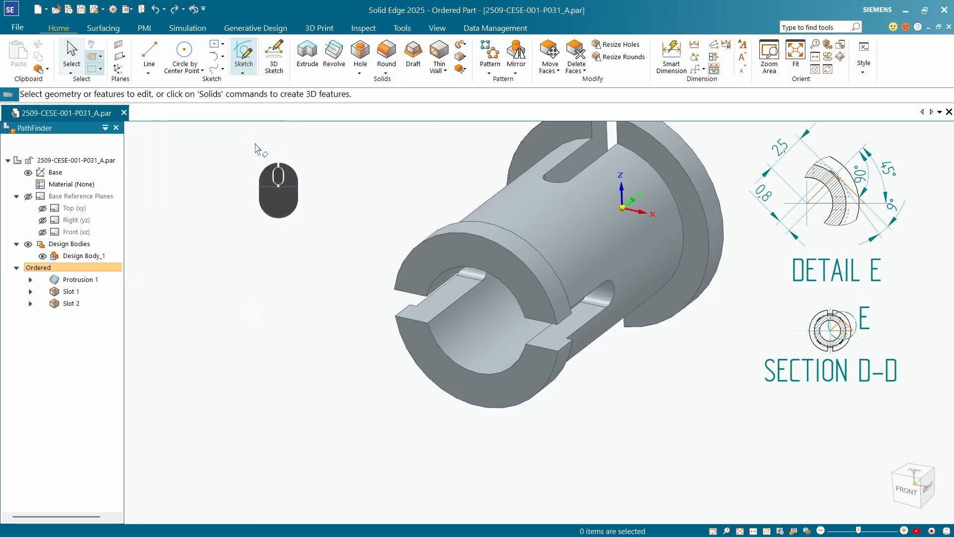
- Create a reference plane parallel to the Front (xz) plane, offset 5 mm toward the sleeve's lipped end
{"action": "scroll", "coordinate": [395, 283], "scroll_direction": "down", "scroll_amount": 3}
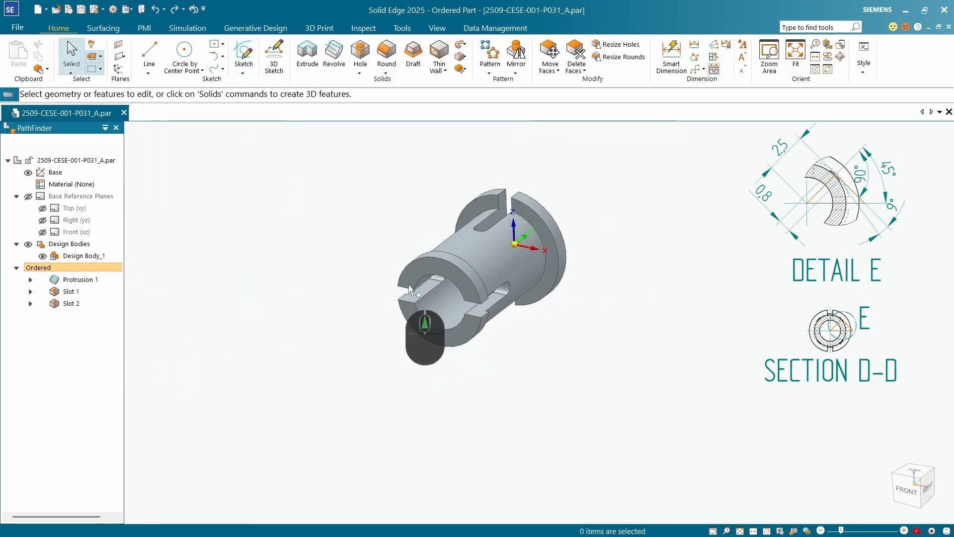
{"action": "left_click", "coordinate": [122, 60]}
{"action": "left_click", "coordinate": [145, 68]}
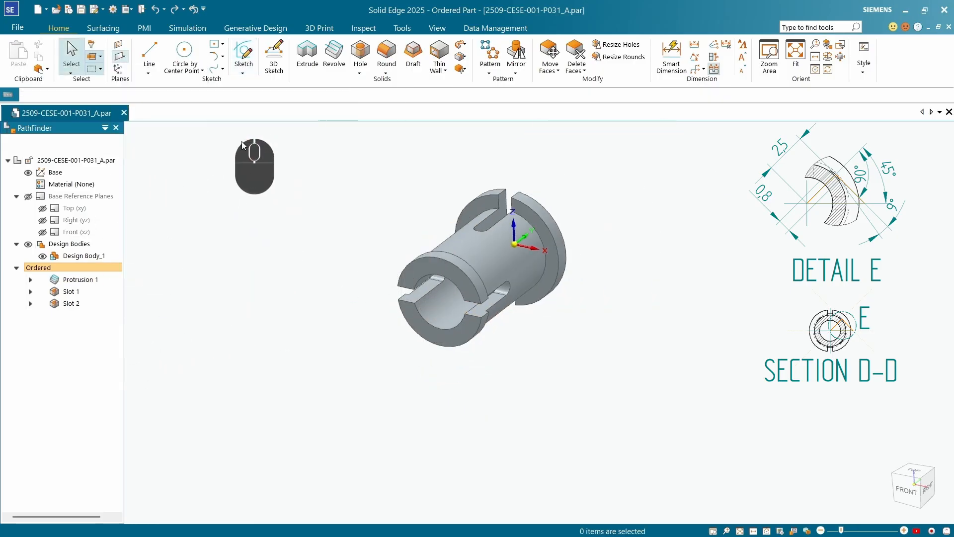
{"action": "left_click", "coordinate": [74, 231]}
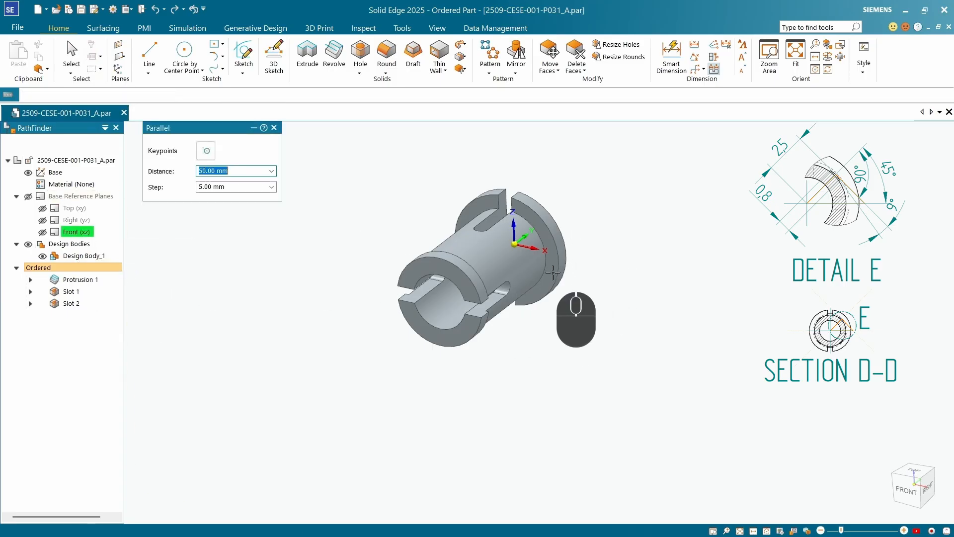
{"action": "middle_click_drag", "start_coordinate": [553, 273], "coordinate": [512, 314]}
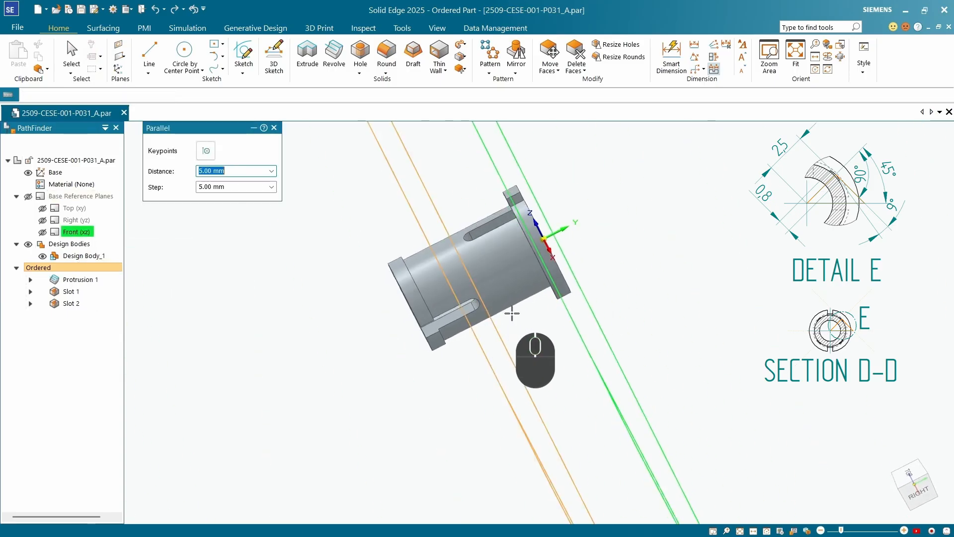
{"action": "left_click", "coordinate": [503, 282]}
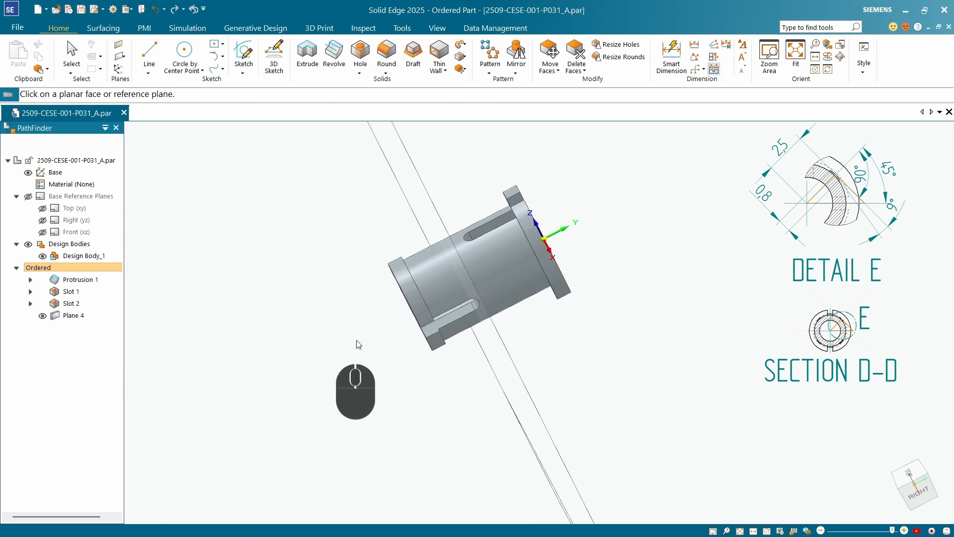
- Create a section view by plane using Plane 4 as the cutting plane, cutting away the sleeve's lipped-end side
{"action": "mouse_move", "coordinate": [412, 323]}
{"action": "middle_mouse_down"}
{"action": "mouse_move", "coordinate": [434, 330]}
{"action": "mouse_move", "coordinate": [419, 335]}
{"action": "middle_mouse_up"}
{"action": "scroll", "coordinate": [431, 290], "scroll_direction": "up", "scroll_amount": 6}
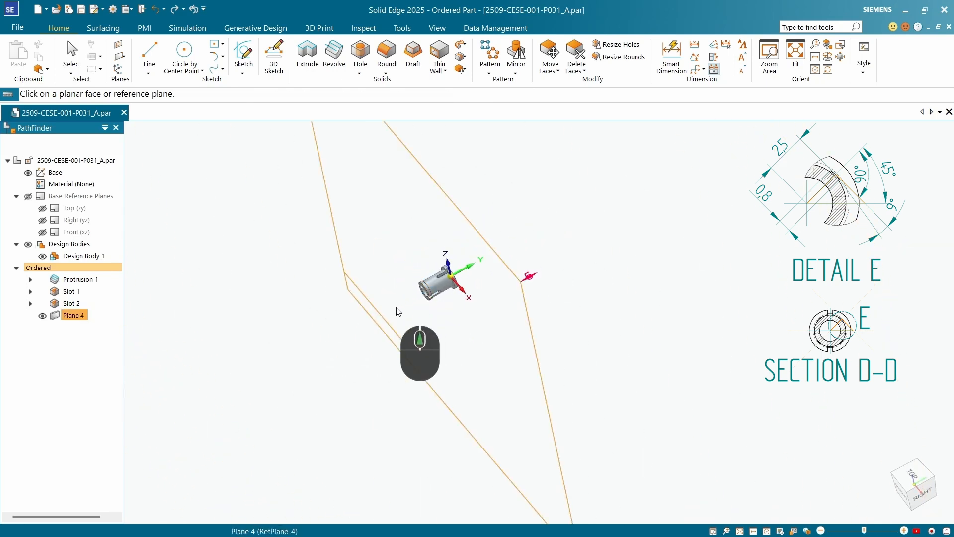
{"action": "scroll", "coordinate": [398, 311], "scroll_direction": "up", "scroll_amount": 3}
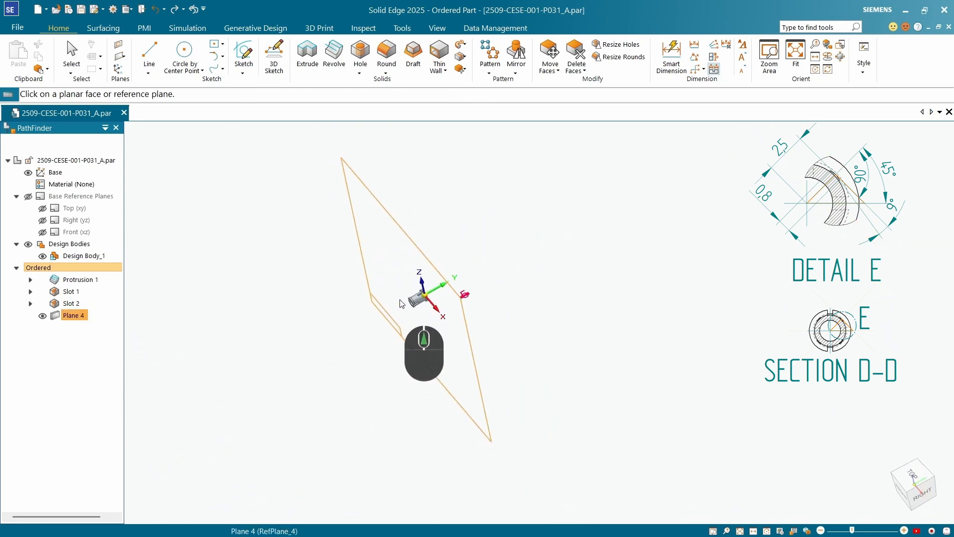
{"action": "left_click", "coordinate": [144, 27]}
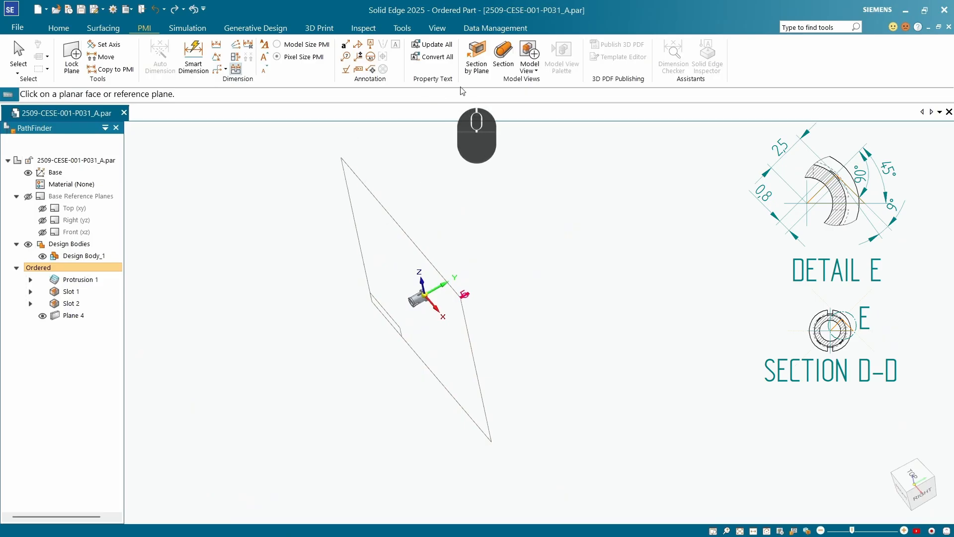
{"action": "left_click", "coordinate": [366, 185]}
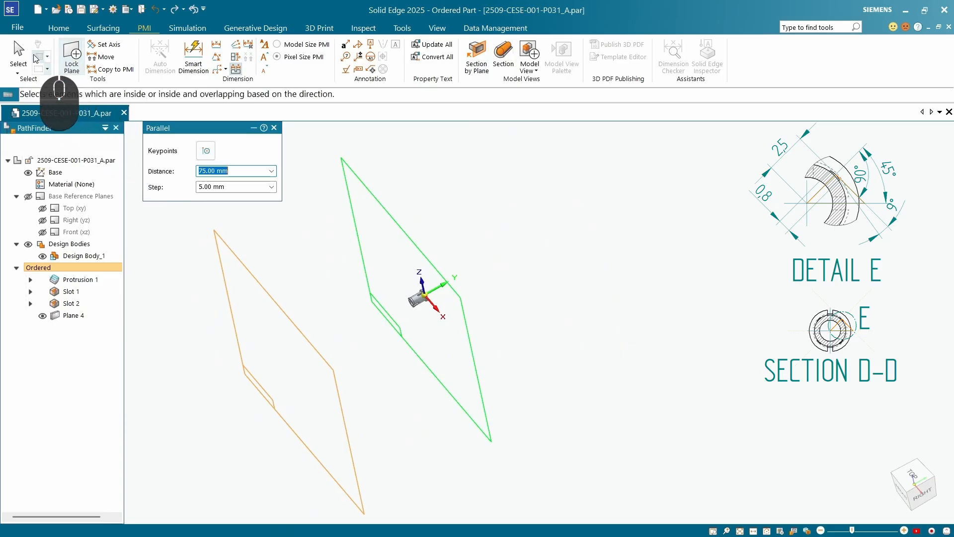
{"action": "left_click", "coordinate": [18, 54]}
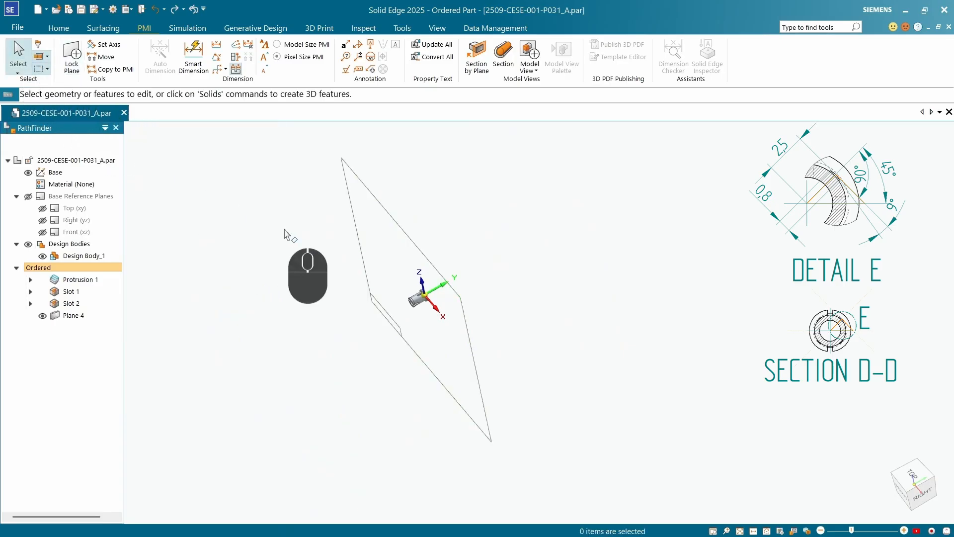
{"action": "left_click", "coordinate": [393, 221]}
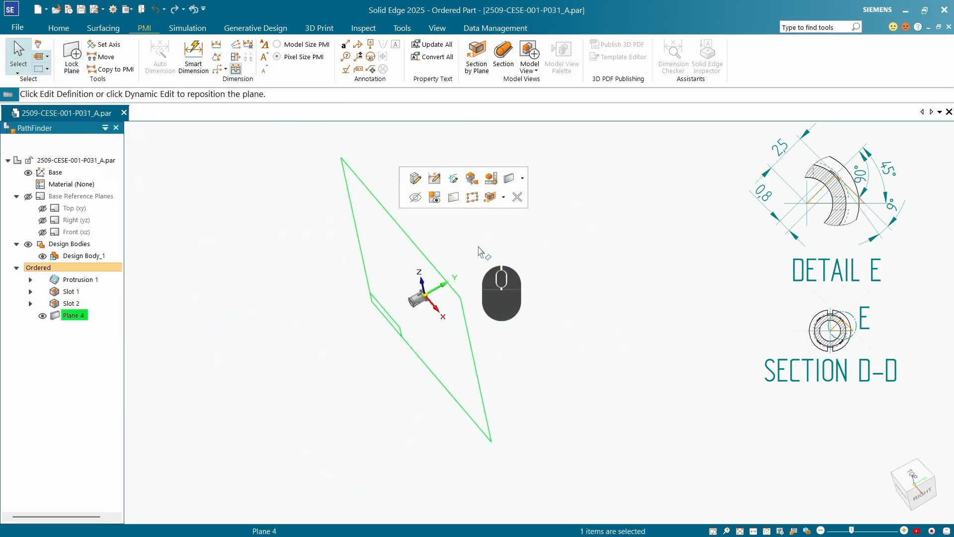
{"action": "left_click", "coordinate": [478, 55]}
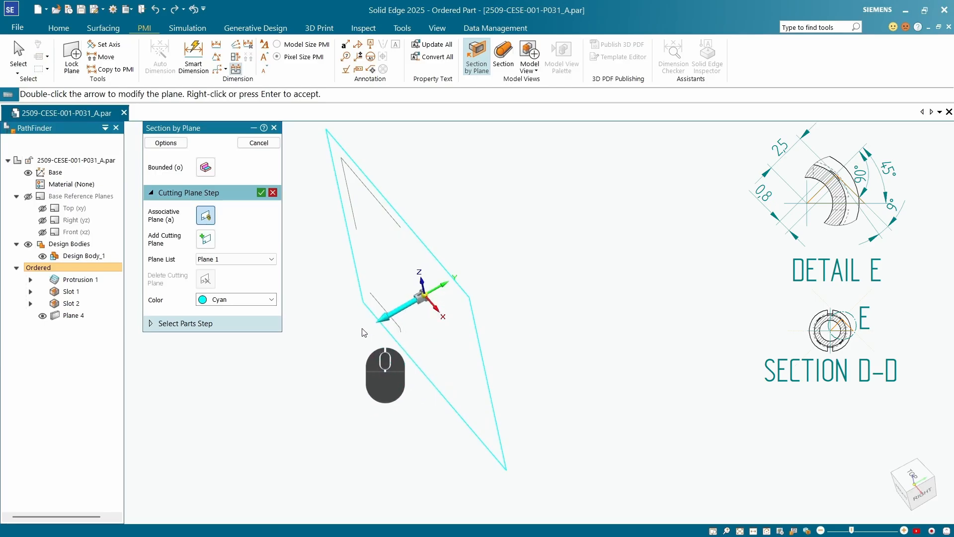
{"action": "scroll", "coordinate": [397, 307], "scroll_direction": "up", "scroll_amount": 5}
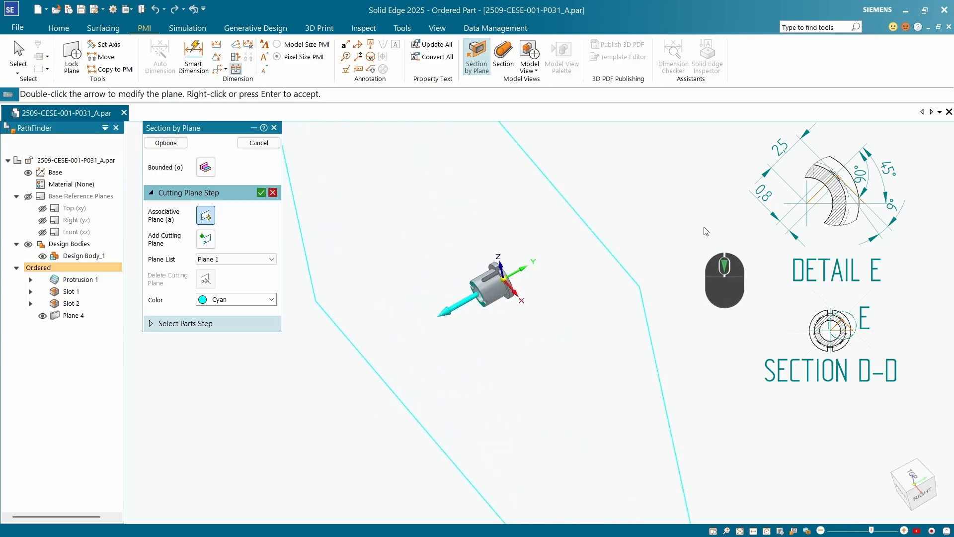
{"action": "scroll", "coordinate": [475, 306], "scroll_direction": "up", "scroll_amount": 5}
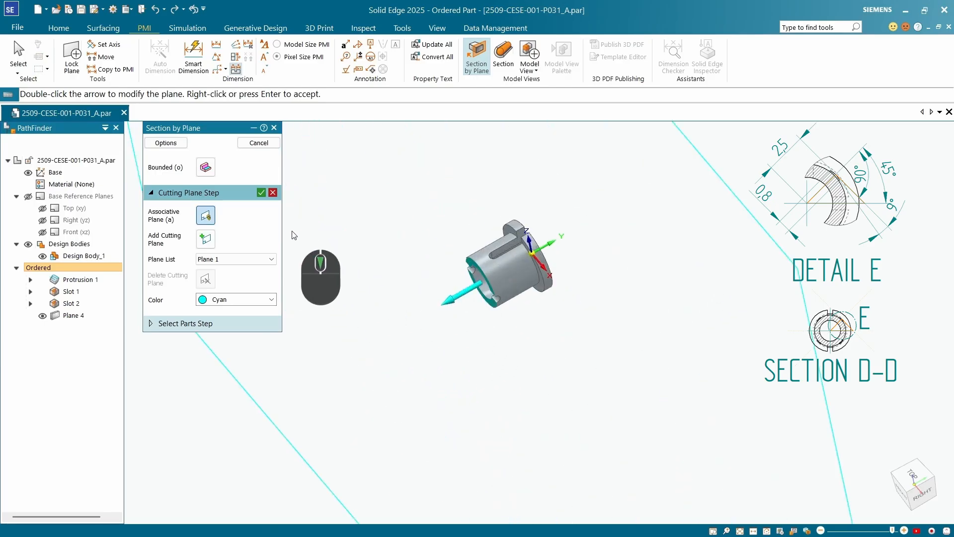
{"action": "scroll", "coordinate": [463, 304], "scroll_direction": "down", "scroll_amount": 5}
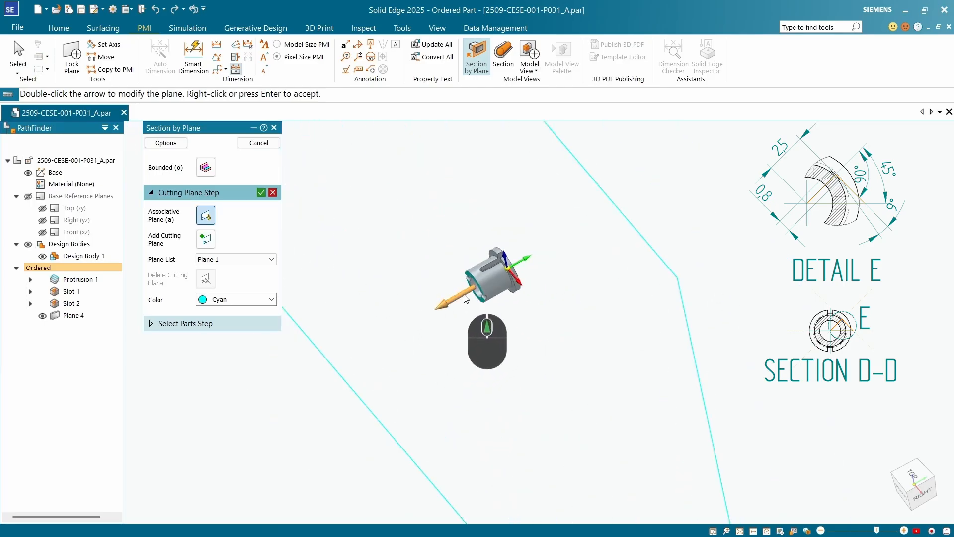
{"action": "left_click", "coordinate": [262, 193]}
{"action": "left_click", "coordinate": [258, 144]}
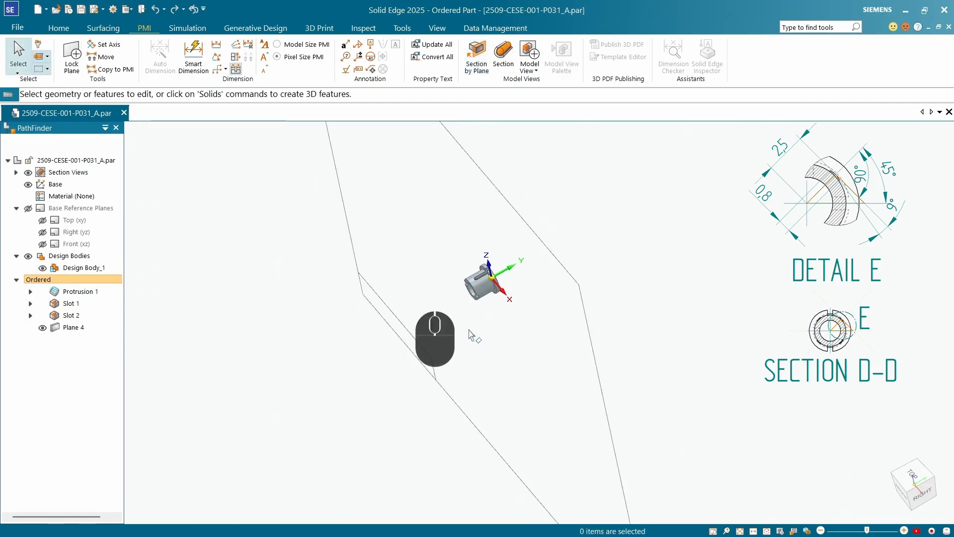
- Hide the offset reference plane Plane 4 so only the sectioned sleeve is displayed
{"action": "middle_click_drag", "start_coordinate": [580, 319], "coordinate": [632, 284]}
{"action": "scroll", "coordinate": [475, 295], "scroll_direction": "up", "scroll_amount": 5}
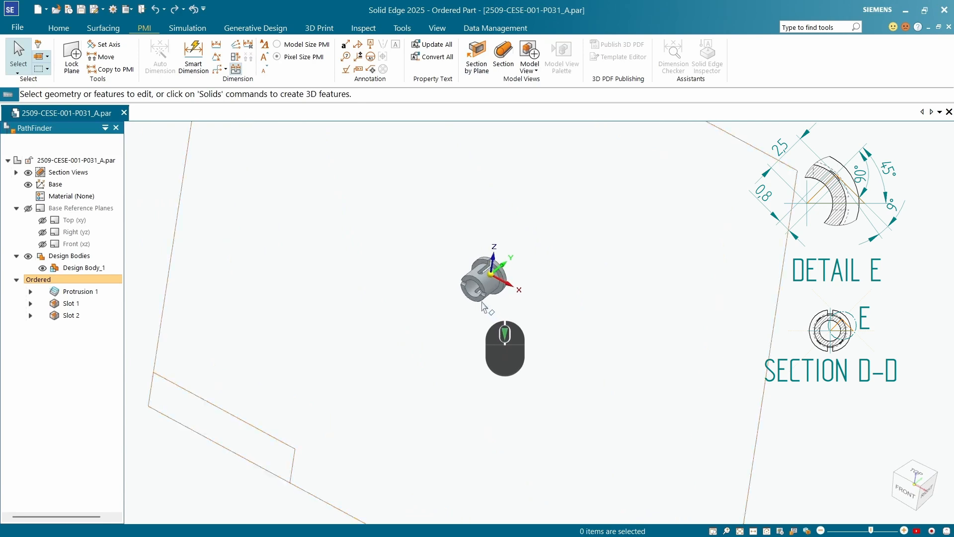
{"action": "mouse_move", "coordinate": [477, 285]}
{"action": "middle_mouse_down"}
{"action": "mouse_move", "coordinate": [468, 238]}
{"action": "mouse_move", "coordinate": [478, 274]}
{"action": "middle_mouse_up"}
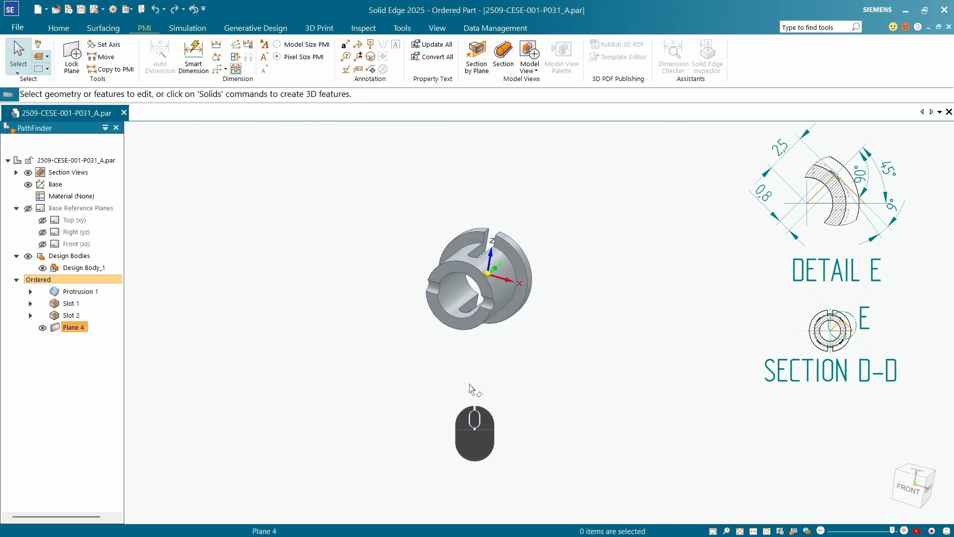
{"action": "scroll", "coordinate": [566, 270], "scroll_direction": "down", "scroll_amount": 5}
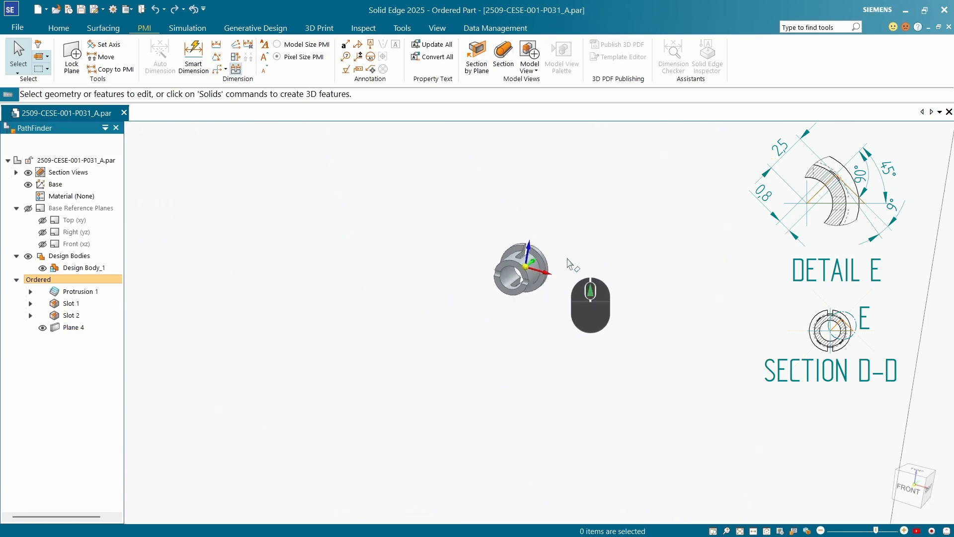
{"action": "left_click", "coordinate": [43, 328]}
{"action": "scroll", "coordinate": [549, 268], "scroll_direction": "up", "scroll_amount": 3}
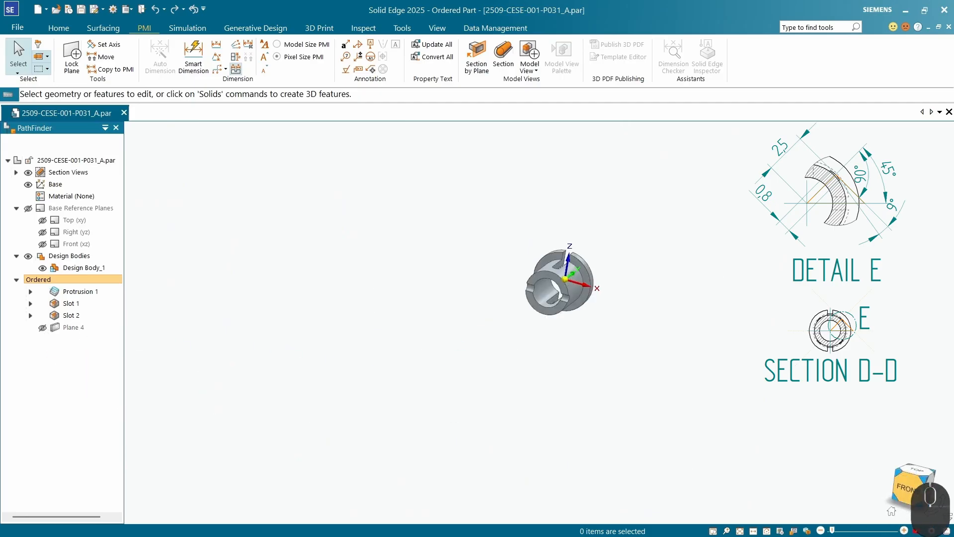
- Start a new sketch on the Front (xz) base reference plane, coincident with it
{"action": "left_click", "coordinate": [907, 480]}
{"action": "scroll", "coordinate": [641, 318], "scroll_direction": "down", "scroll_amount": 2}
{"action": "scroll", "coordinate": [629, 243], "scroll_direction": "up", "scroll_amount": 2}
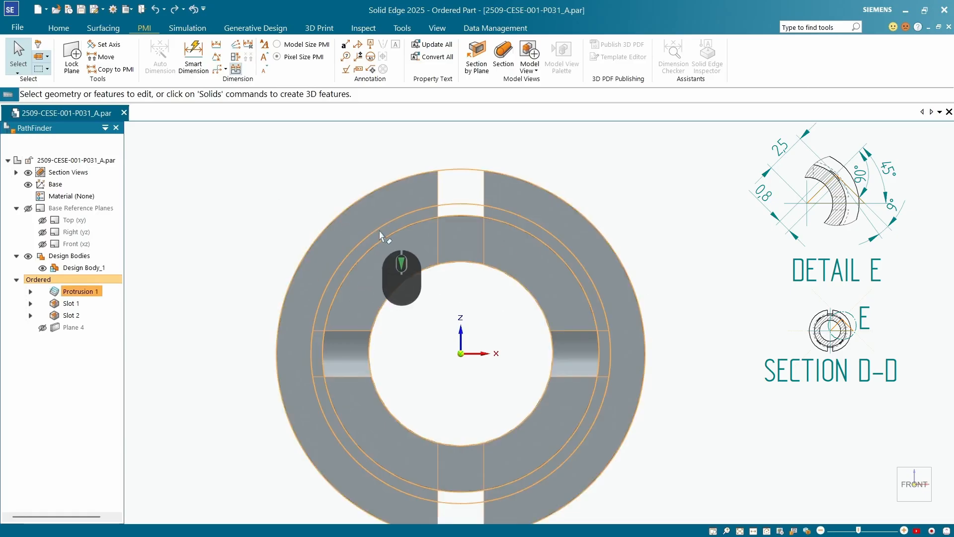
{"action": "scroll", "coordinate": [343, 225], "scroll_direction": "down", "scroll_amount": 4}
{"action": "left_click", "coordinate": [60, 28]}
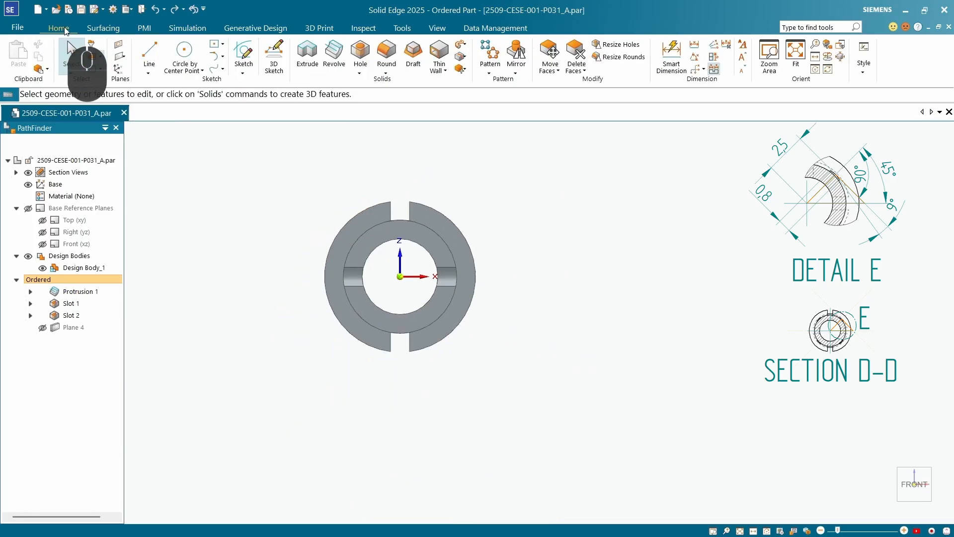
{"action": "left_click", "coordinate": [243, 53]}
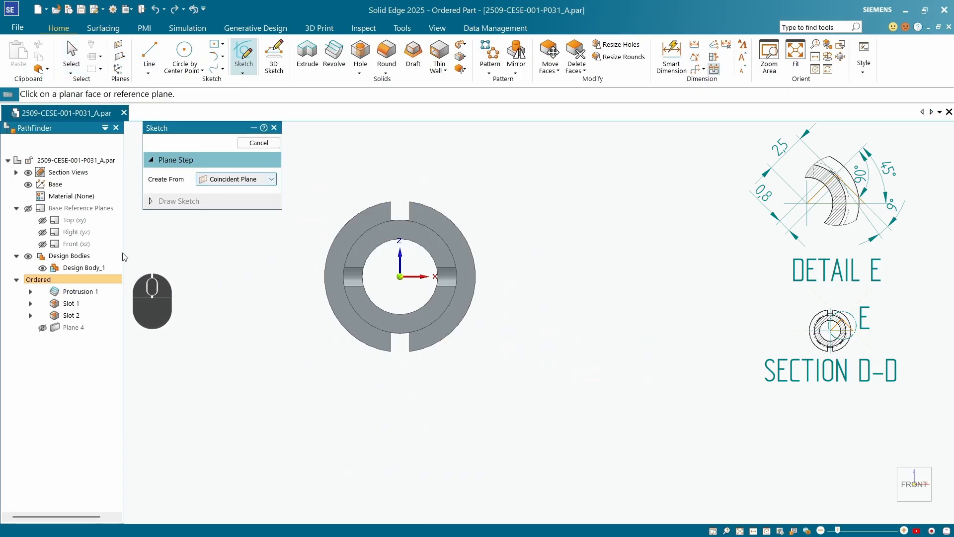
{"action": "left_click", "coordinate": [77, 244]}
{"action": "scroll", "coordinate": [494, 260], "scroll_direction": "down", "scroll_amount": 8}
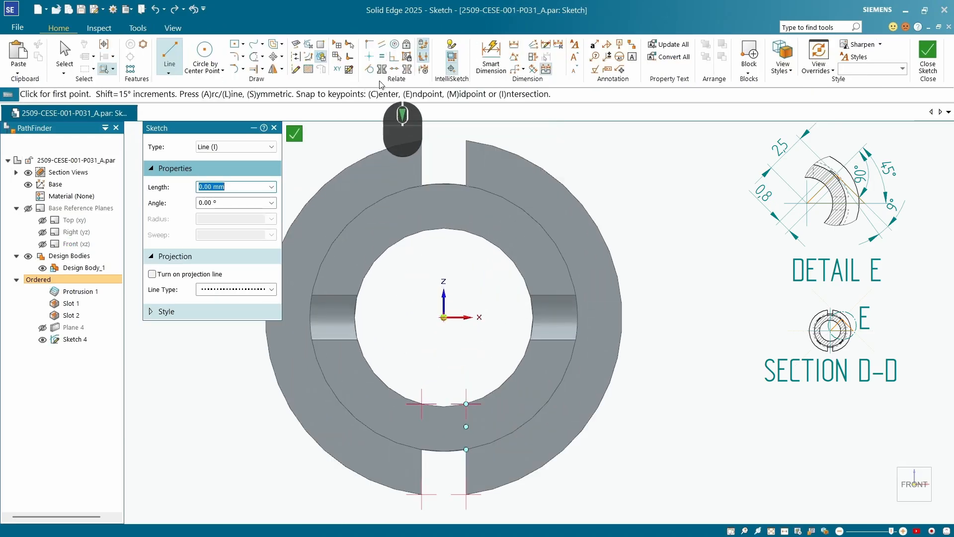
- Project both halves of the slotted flange face into the sketch as construction geometry, with internal face loops included
{"action": "left_click", "coordinate": [295, 70]}
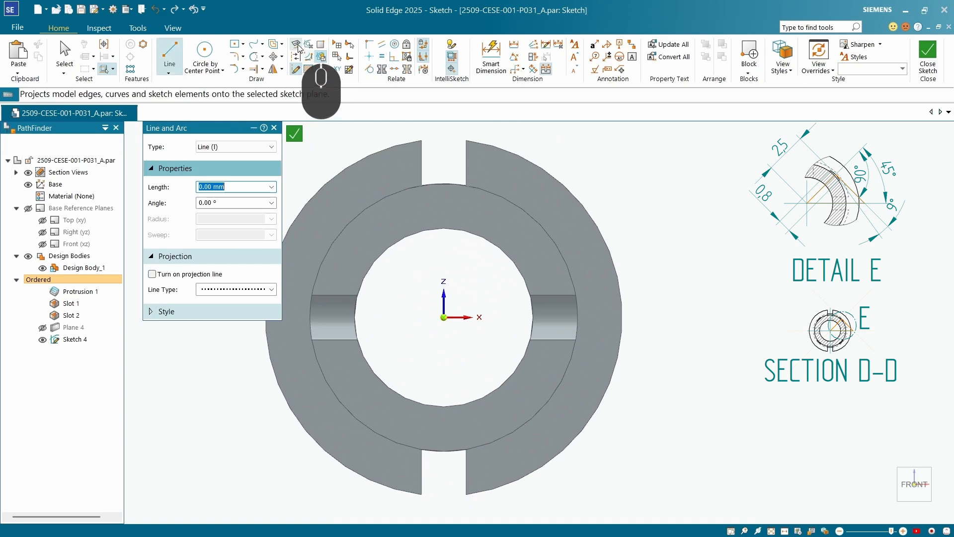
{"action": "left_click", "coordinate": [297, 46]}
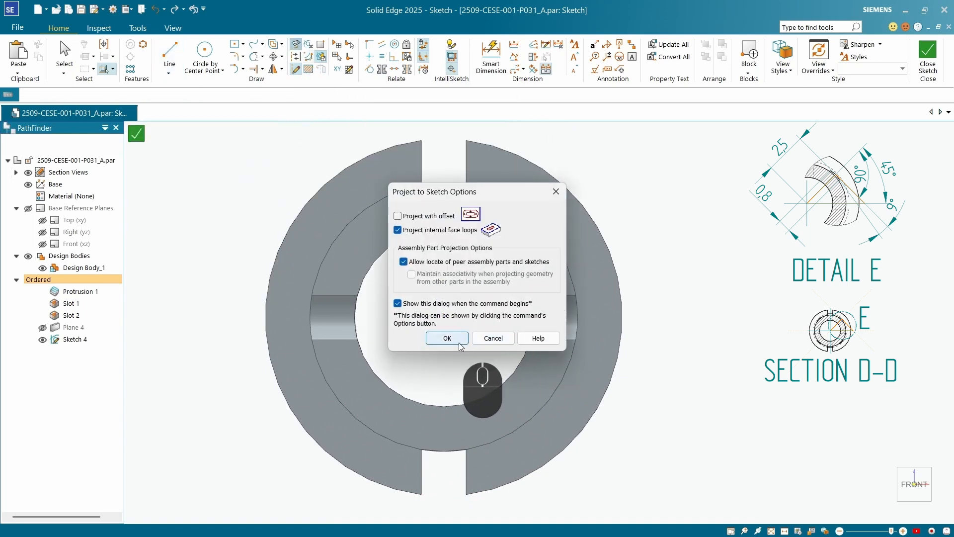
{"action": "key", "text": "Return"}
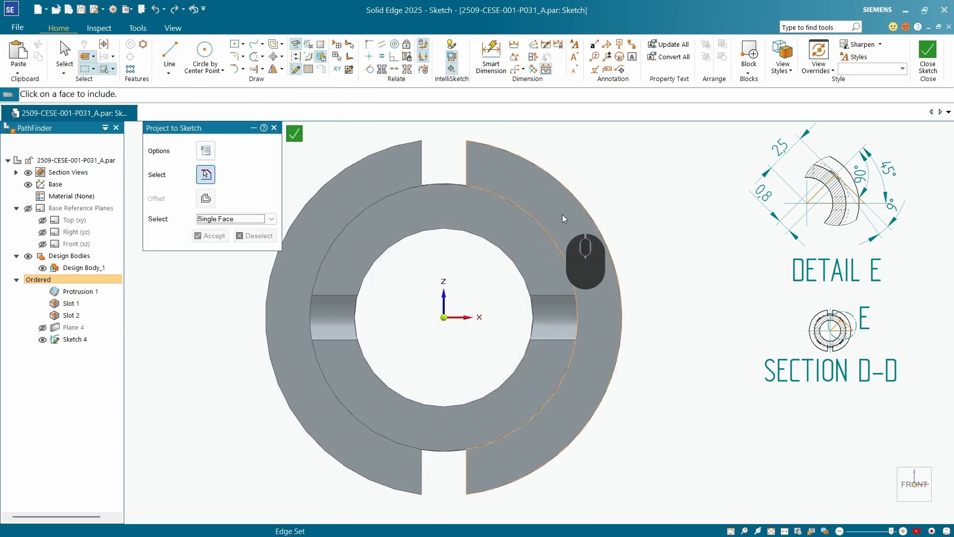
{"action": "left_click", "coordinate": [564, 219]}
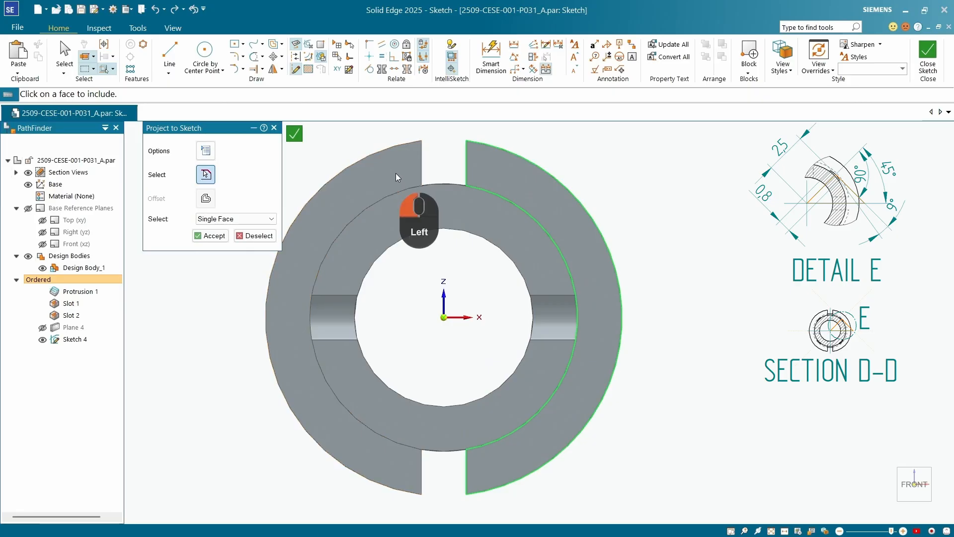
{"action": "left_click", "coordinate": [397, 177]}
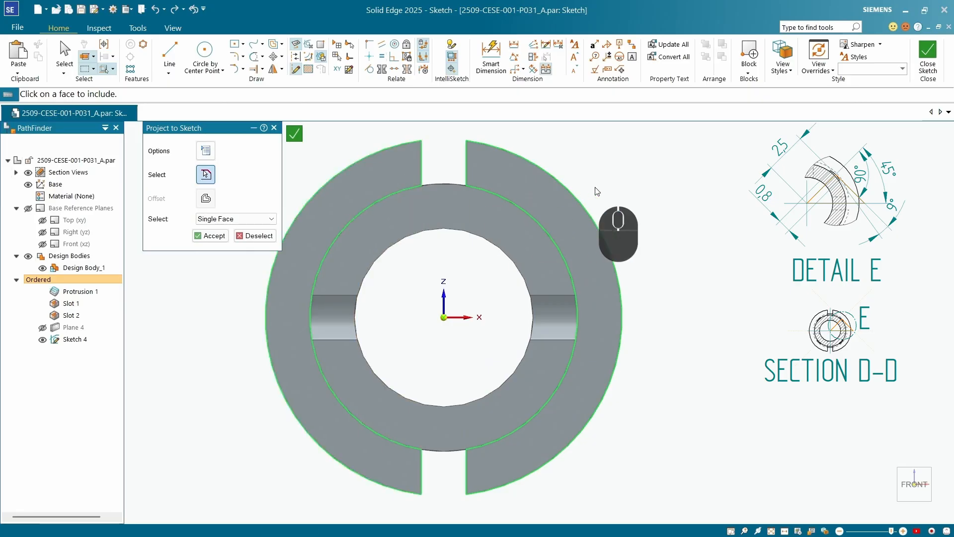
{"action": "left_click", "coordinate": [211, 237]}
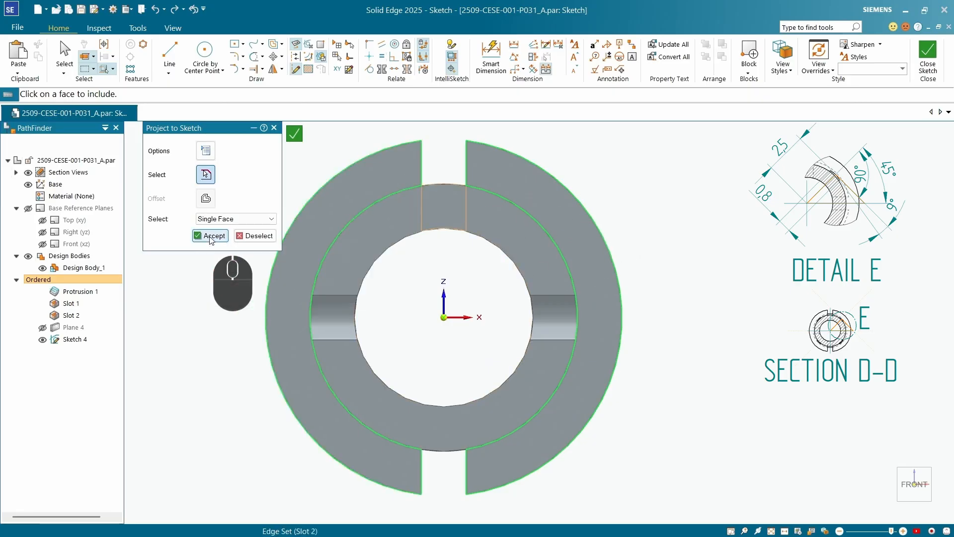
- Hide the design body, leaving only the projected sketch outlines displayed
{"action": "left_click", "coordinate": [43, 269]}
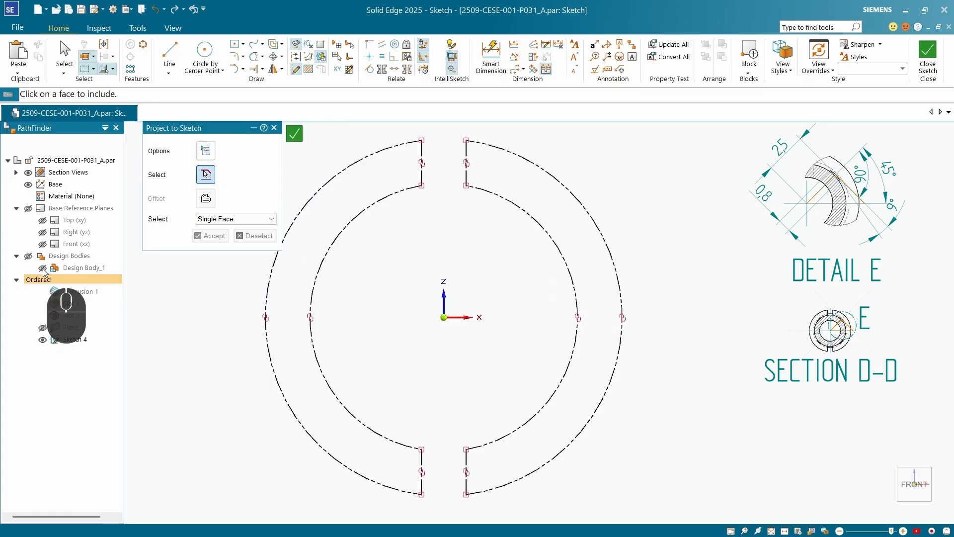
{"action": "left_click", "coordinate": [43, 268]}
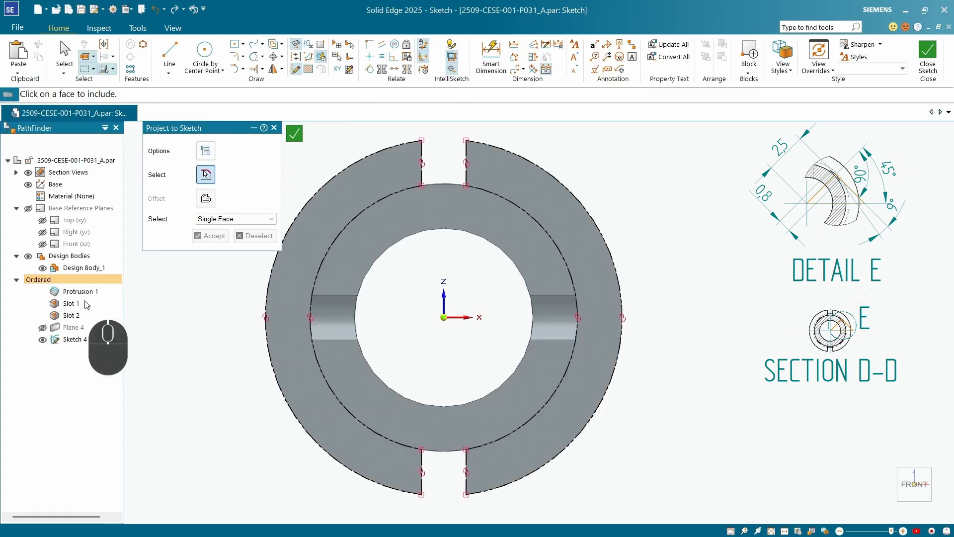
{"action": "left_click", "coordinate": [43, 268]}
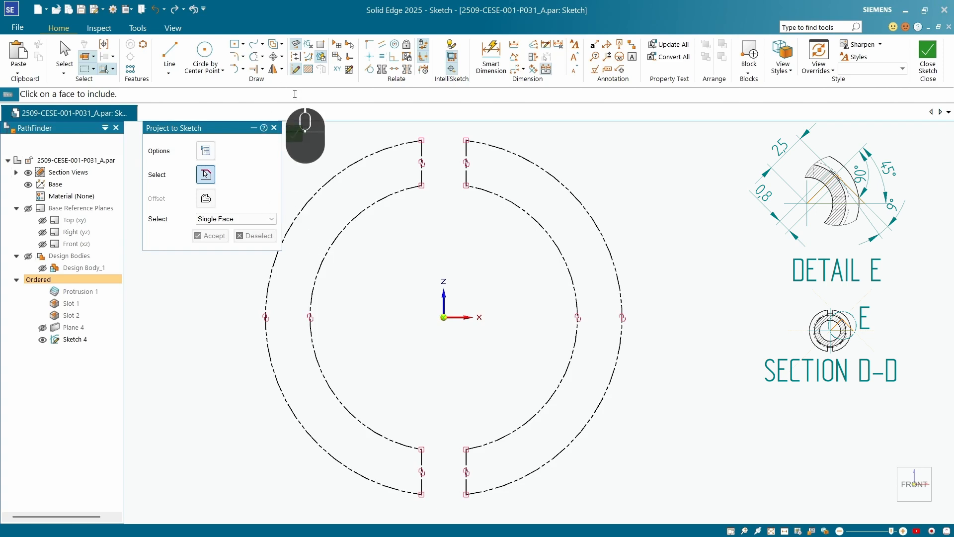
- Draw a construction line from the origin through the upper-right arcs to beyond the outer arc, at about 40° to the X axis
{"action": "left_click", "coordinate": [174, 52]}
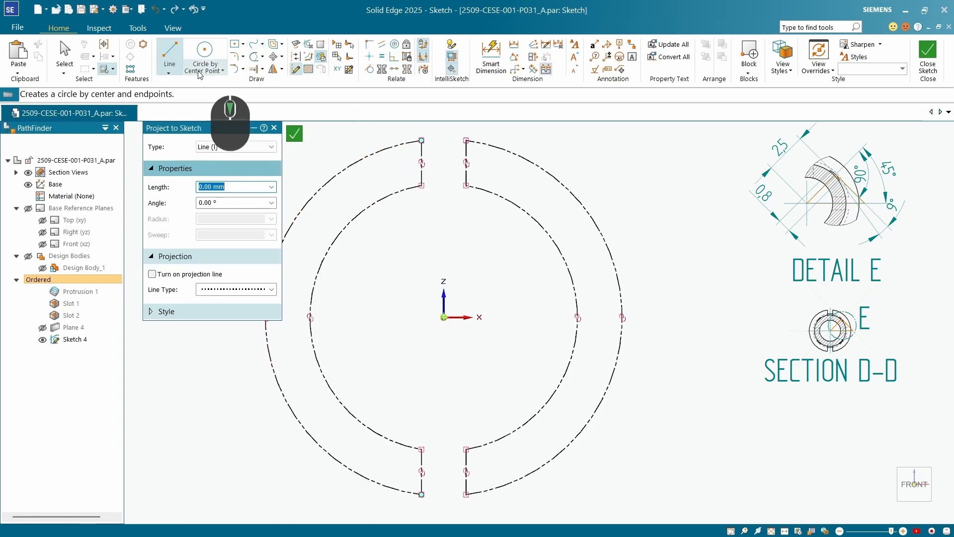
{"action": "left_click", "coordinate": [300, 72]}
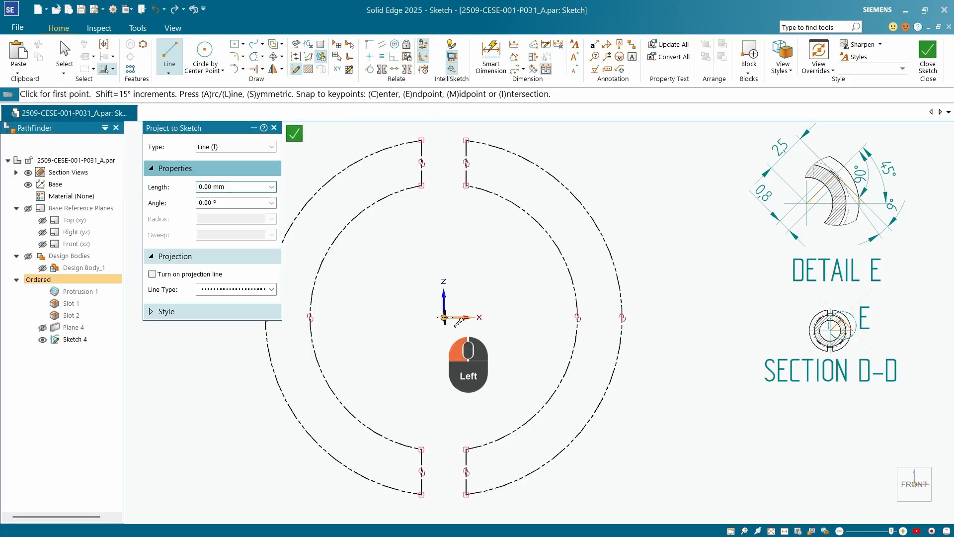
{"action": "left_click", "coordinate": [444, 317]}
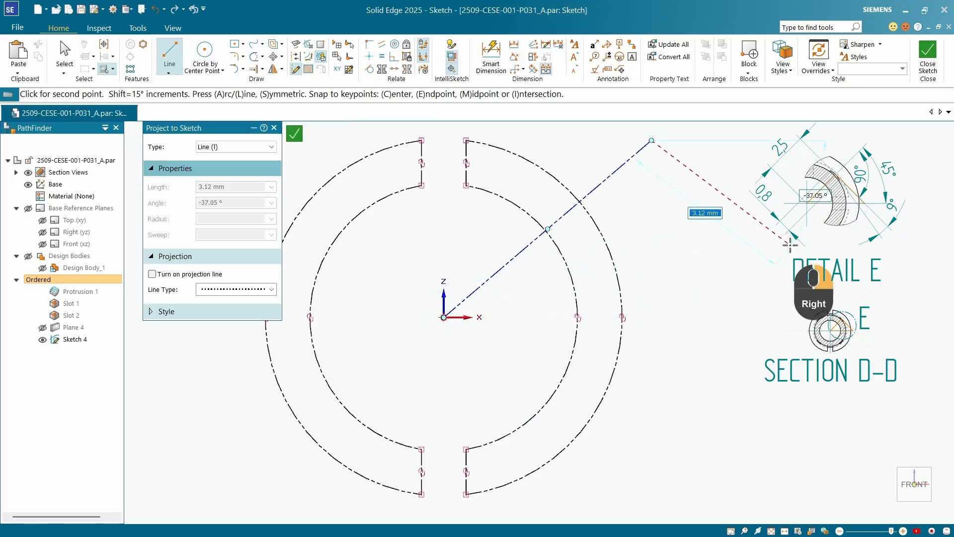
{"action": "right_click", "coordinate": [790, 244]}
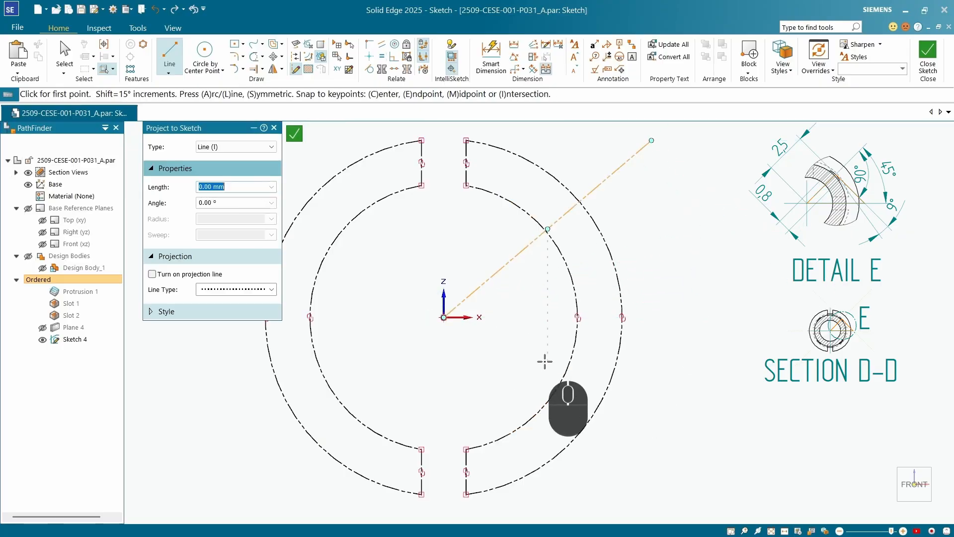
- Dimension the angle between the X axis and the construction line as 45°
{"action": "left_click", "coordinate": [514, 62]}
{"action": "left_click", "coordinate": [462, 302]}
{"action": "left_click", "coordinate": [463, 317]}
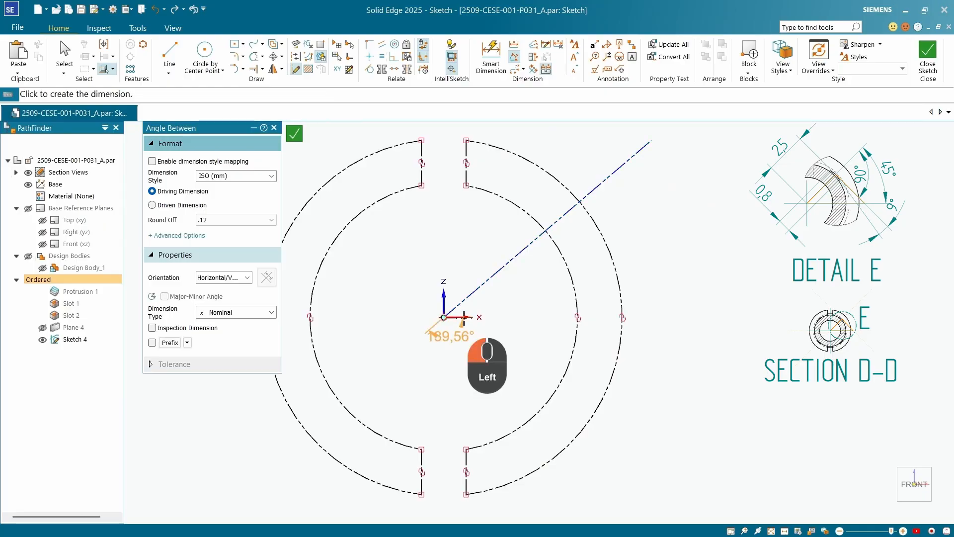
{"action": "left_click", "coordinate": [705, 253]}
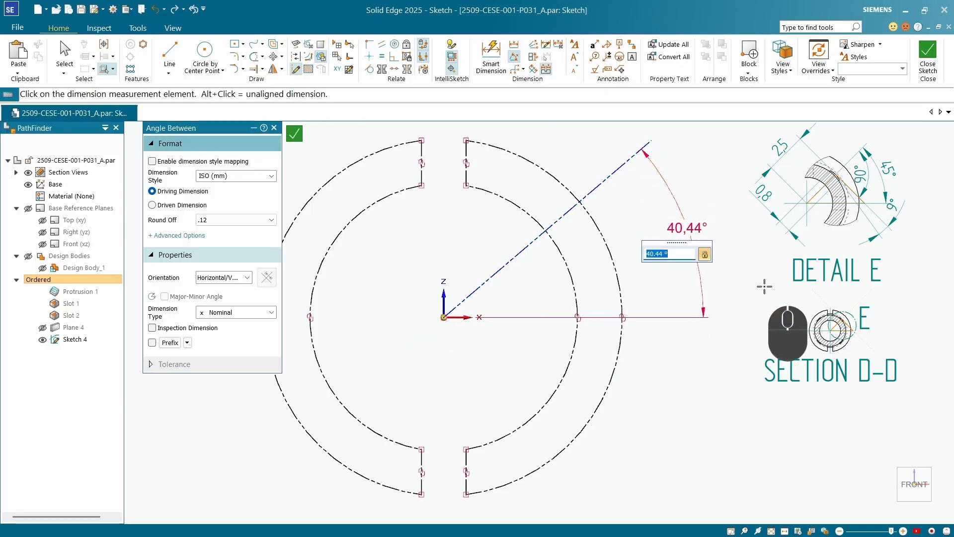
{"action": "type", "text": "43"}
{"action": "key", "text": "Return"}
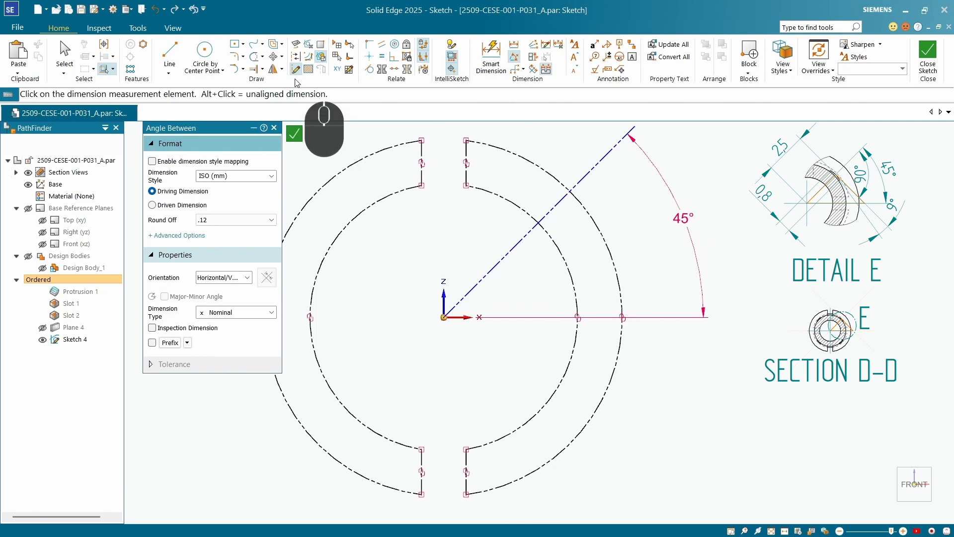
- Trim the 45° construction line back to the outer arc
{"action": "left_click", "coordinate": [259, 63]}
{"action": "left_click", "coordinate": [605, 156]}
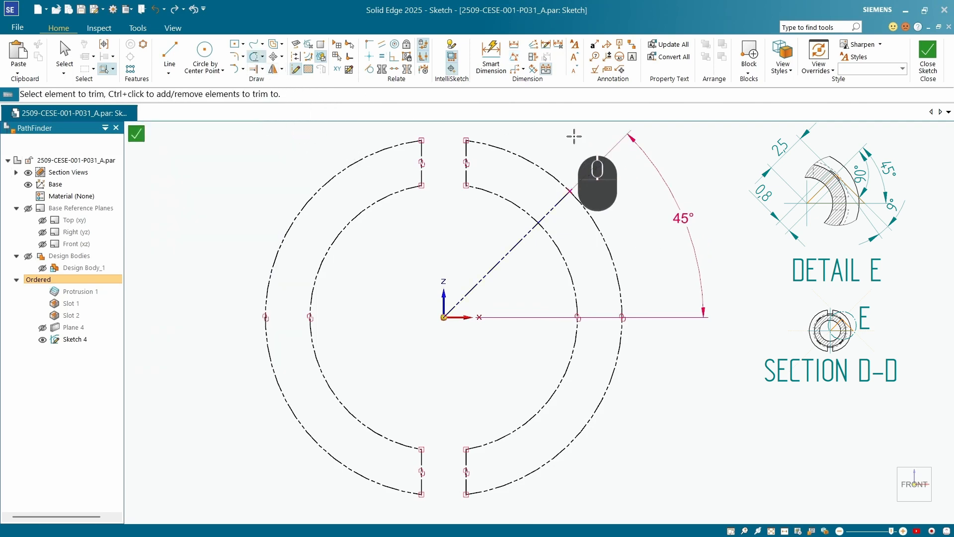
- Place a sketch point just outside the outer arc, near the extension of the 45° construction line
{"action": "scroll", "coordinate": [622, 209], "scroll_direction": "down", "scroll_amount": 2}
{"action": "scroll", "coordinate": [641, 164], "scroll_direction": "up", "scroll_amount": 5}
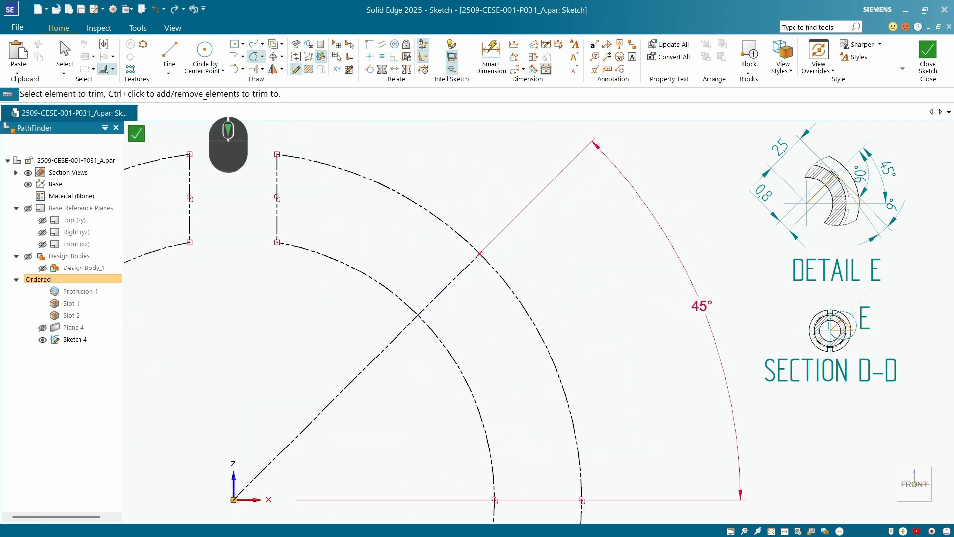
{"action": "left_click", "coordinate": [183, 97]}
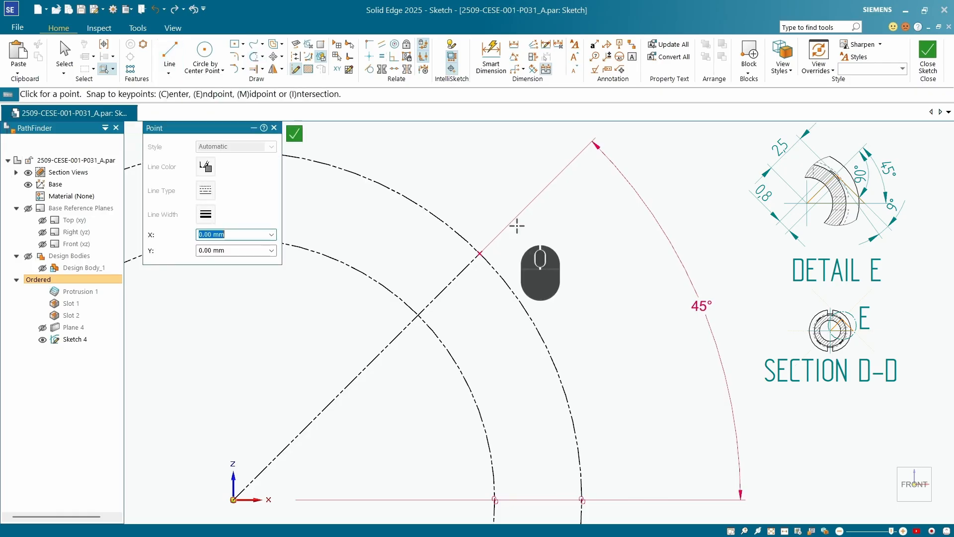
{"action": "left_click", "coordinate": [512, 230]}
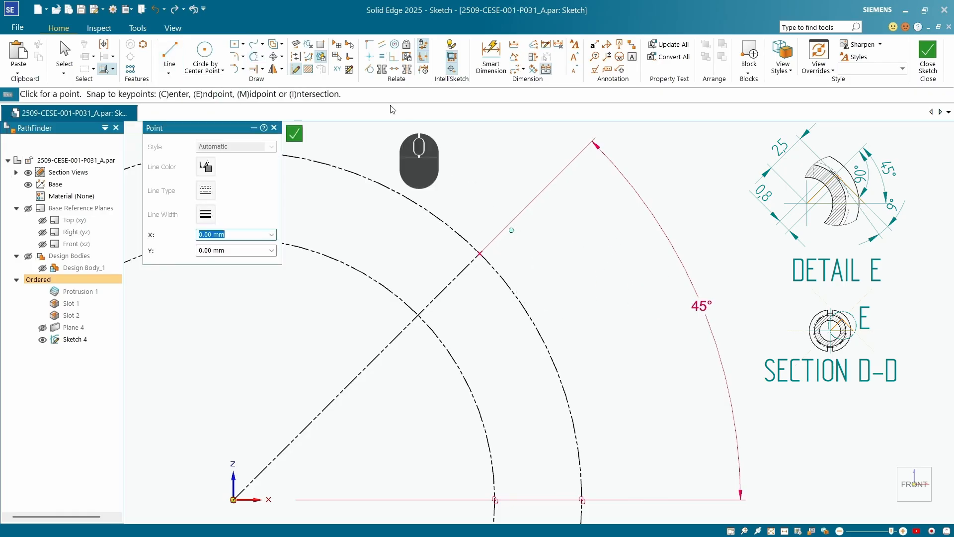
{"action": "left_click", "coordinate": [394, 70]}
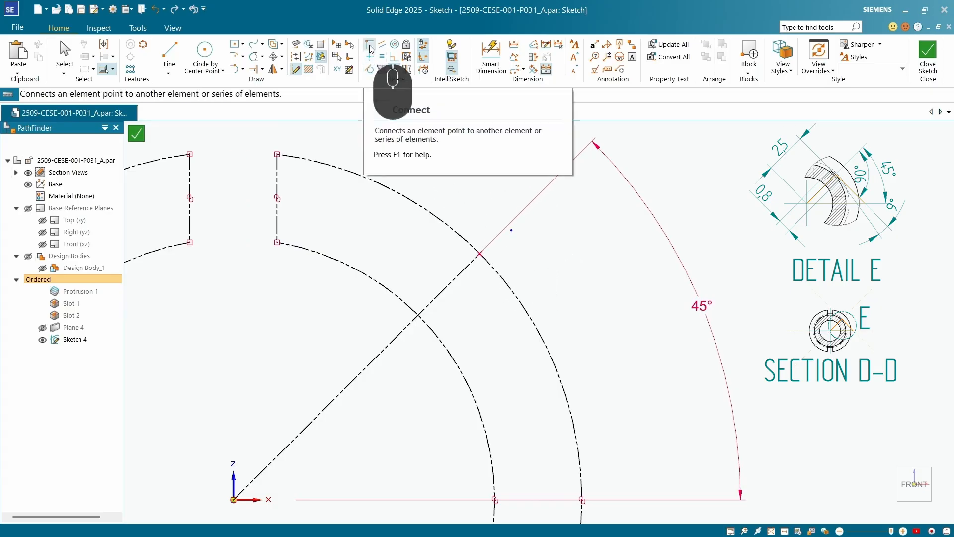
- Connect the sketch point to the 45° construction line so that it lies along the line's direction
{"action": "left_click", "coordinate": [370, 47]}
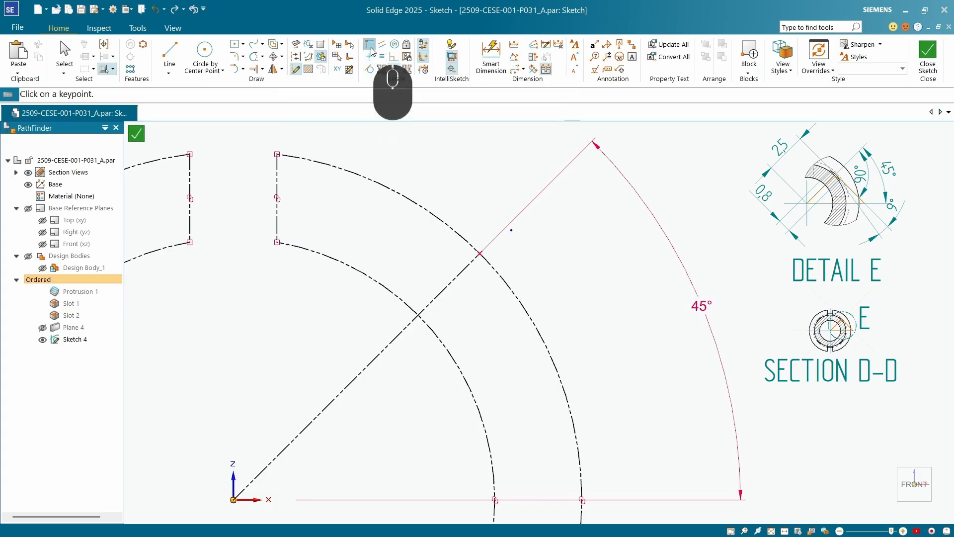
{"action": "left_click", "coordinate": [512, 229]}
{"action": "left_click", "coordinate": [382, 354]}
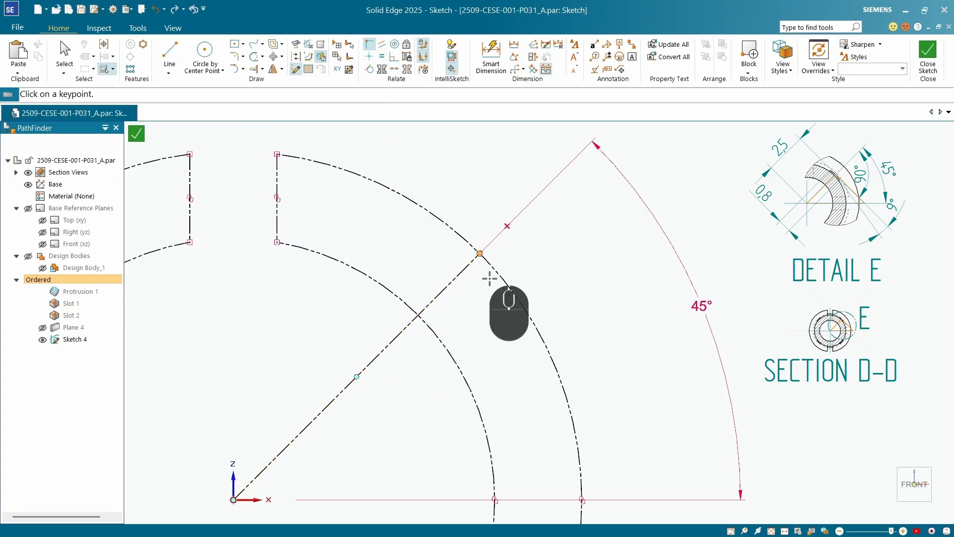
{"action": "left_click", "coordinate": [357, 376]}
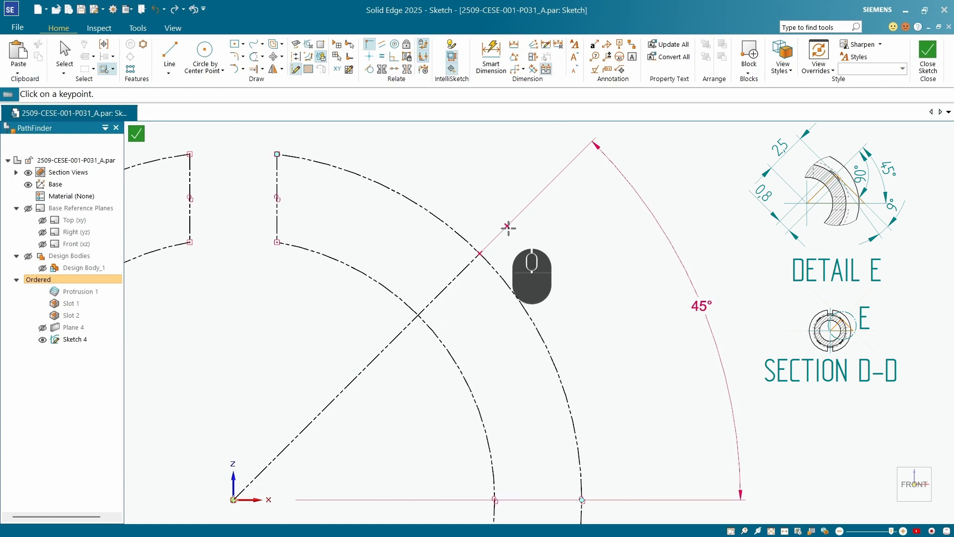
{"action": "scroll", "coordinate": [508, 227], "scroll_direction": "up", "scroll_amount": 3}
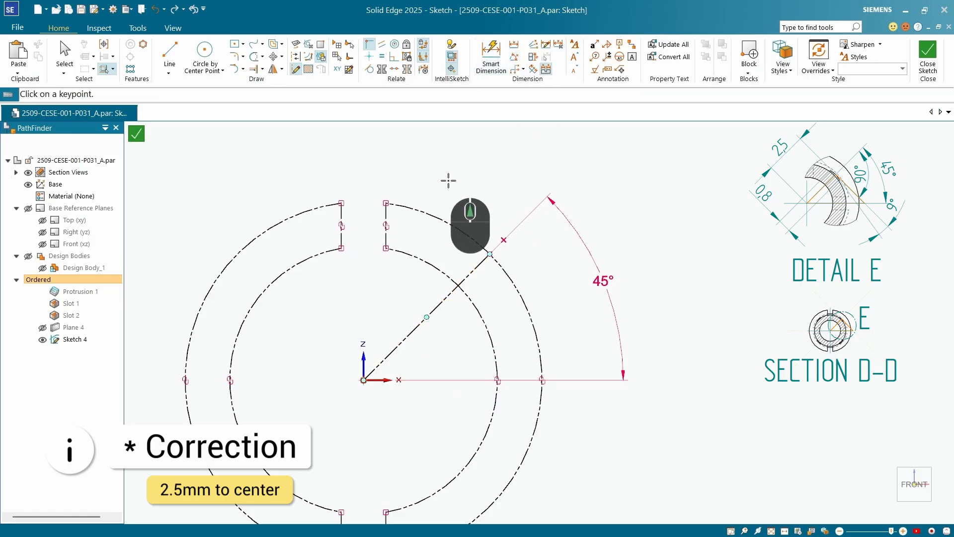
{"action": "left_click", "coordinate": [516, 48]}
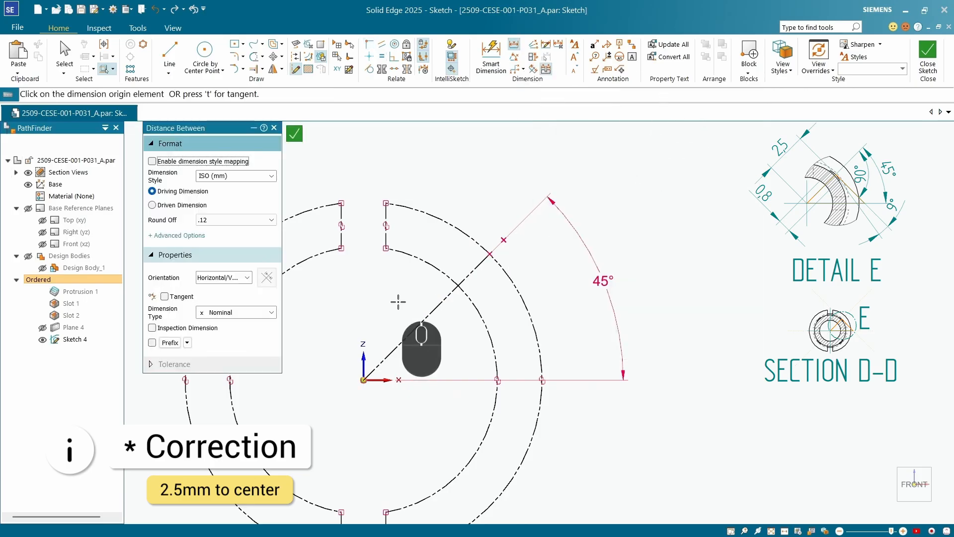
{"action": "left_click", "coordinate": [248, 278]}
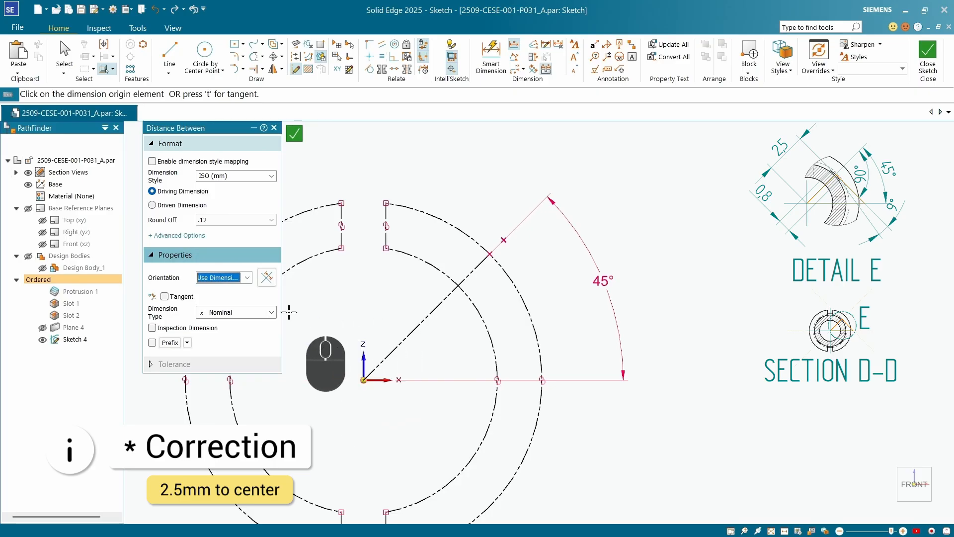
{"action": "left_click", "coordinate": [247, 277]}
{"action": "left_click", "coordinate": [221, 287]}
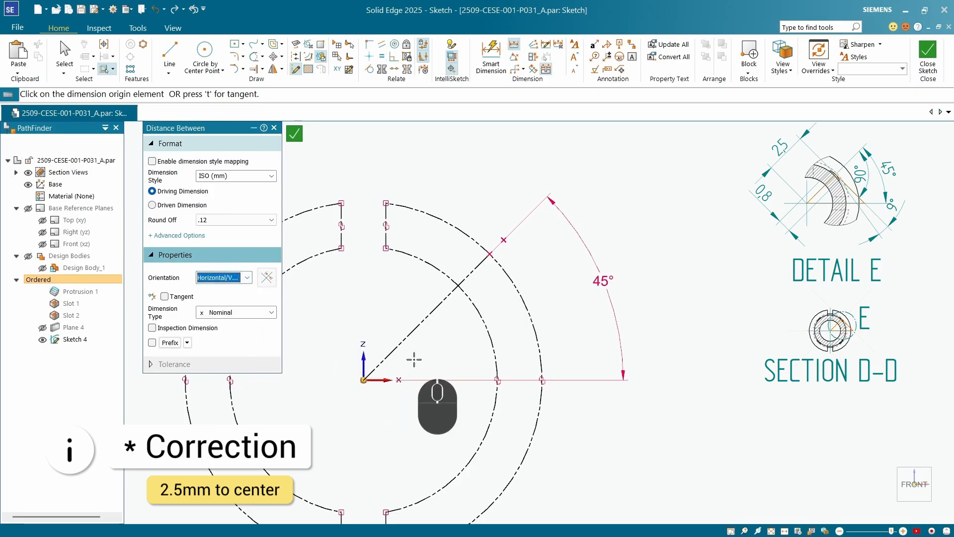
{"action": "left_click", "coordinate": [364, 380]}
{"action": "left_click", "coordinate": [504, 240]}
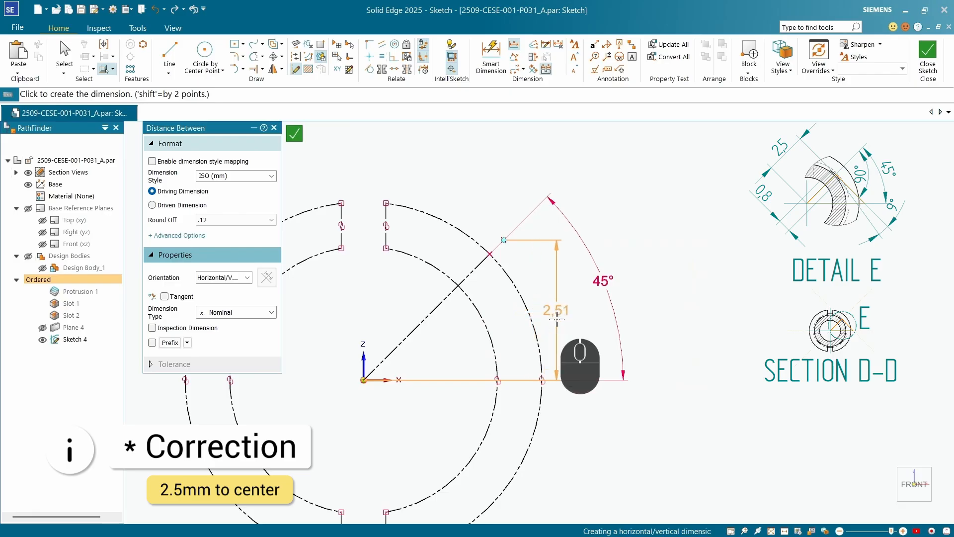
{"action": "right_click", "coordinate": [557, 317]}
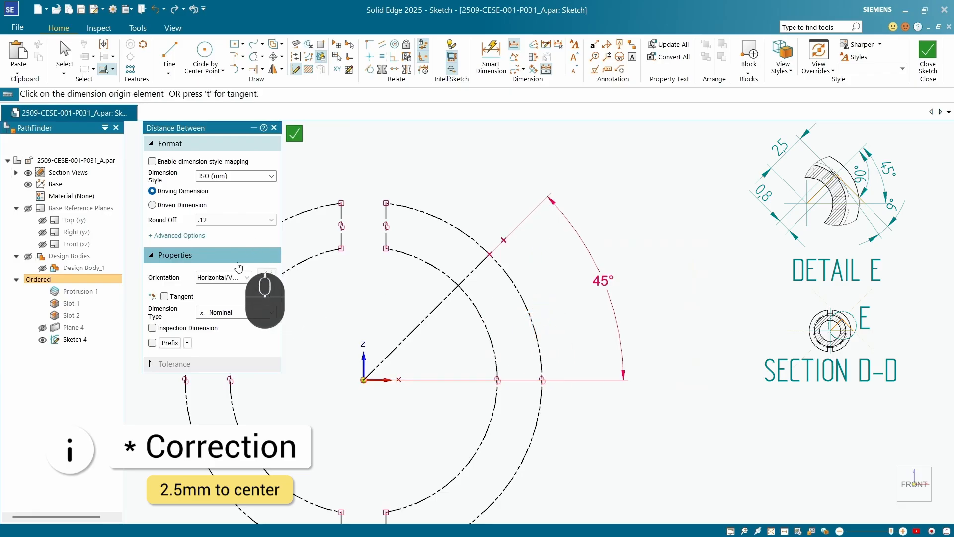
- Set the distance dimension's orientation to use a dimension axis and choose the 45° construction line as that axis
{"action": "left_click", "coordinate": [247, 277]}
{"action": "left_click", "coordinate": [227, 309]}
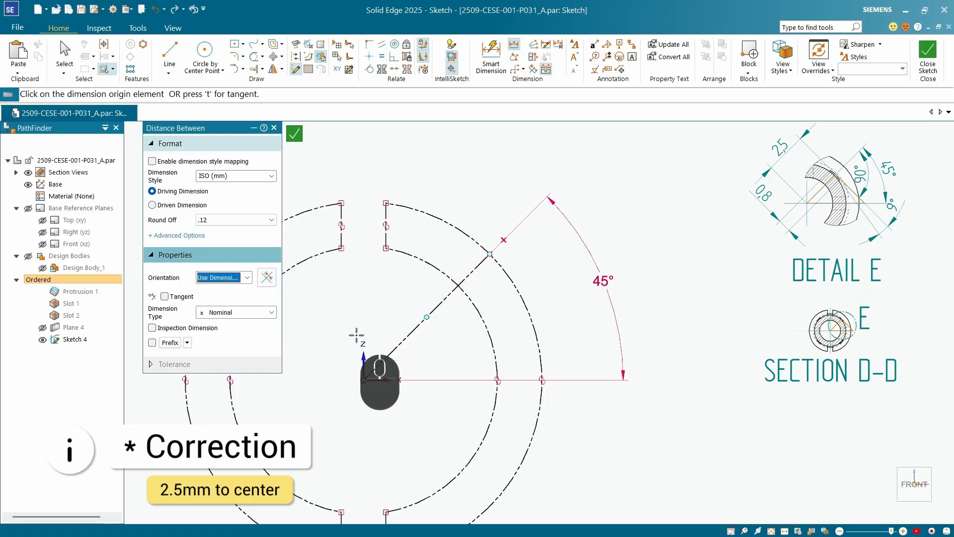
{"action": "left_click", "coordinate": [267, 279]}
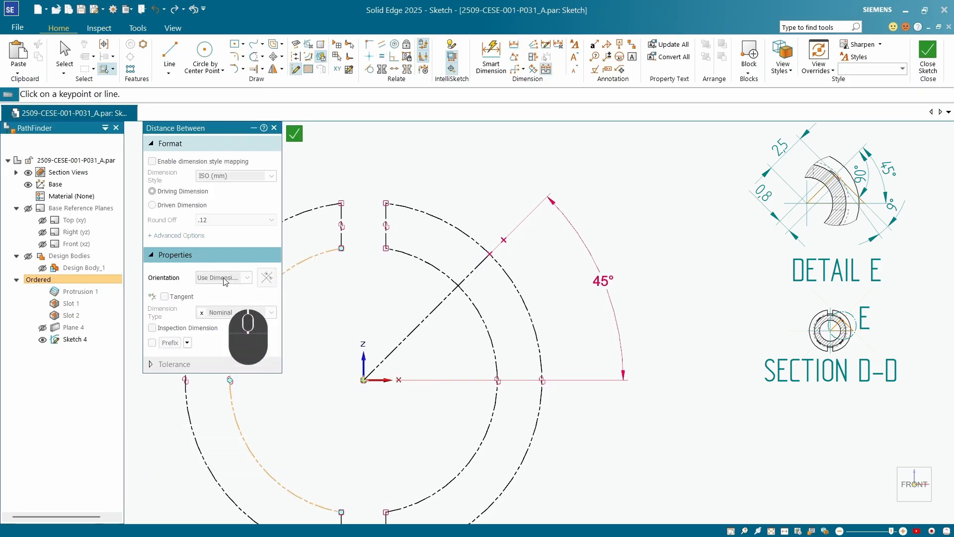
{"action": "key", "text": "ctrl+4"}
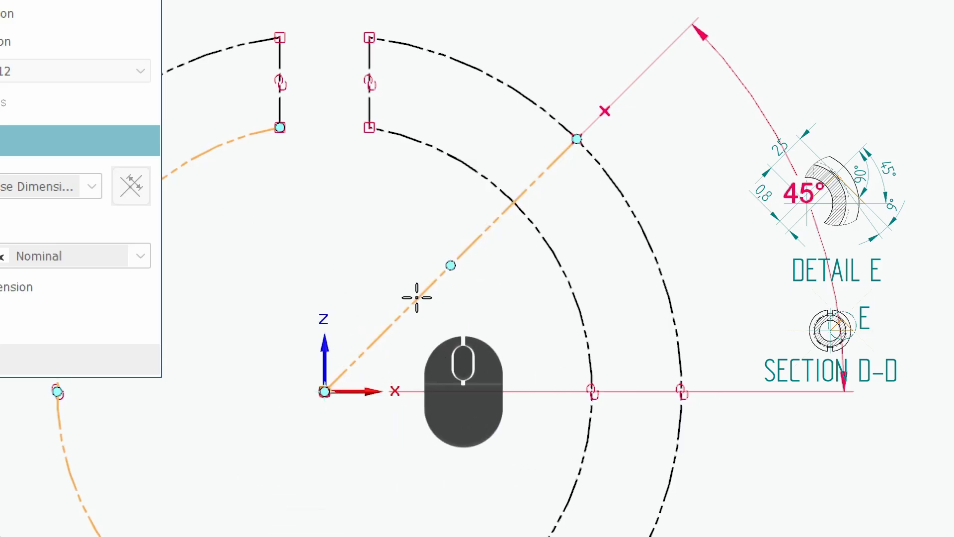
{"action": "left_click", "coordinate": [324, 391]}
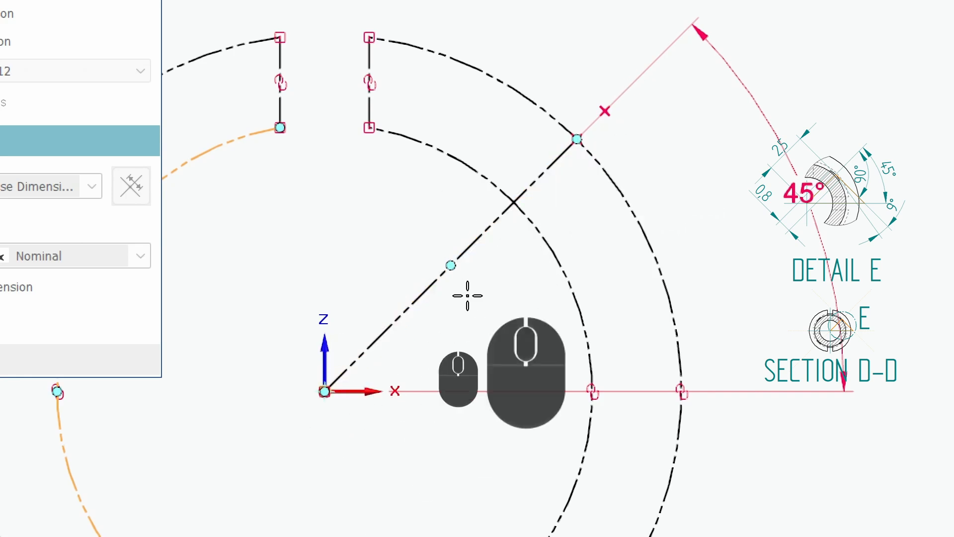
{"action": "left_click", "coordinate": [418, 297]}
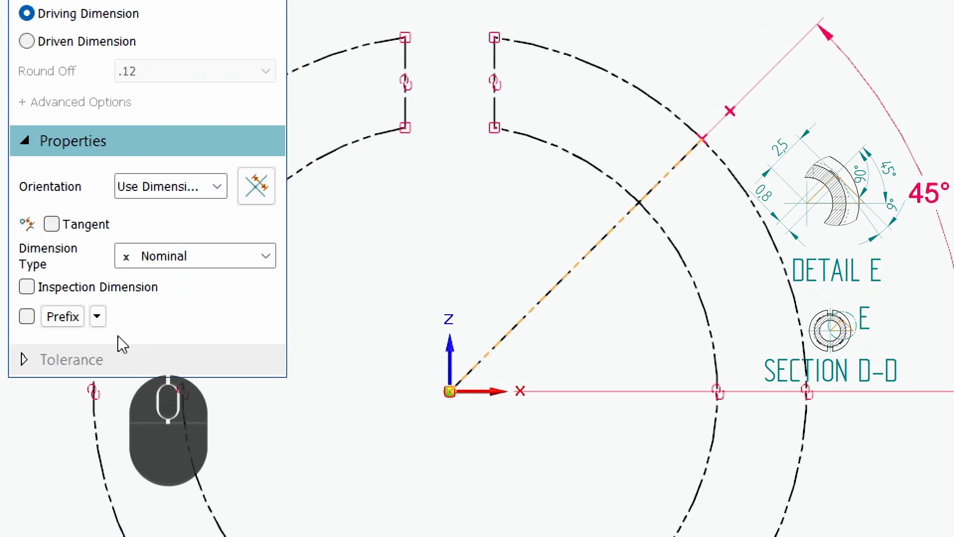
- Dimension the distance from the origin to the sketch point along the 45° line as 2.5 mm
{"action": "scroll", "coordinate": [328, 394], "scroll_direction": "up", "scroll_amount": 4}
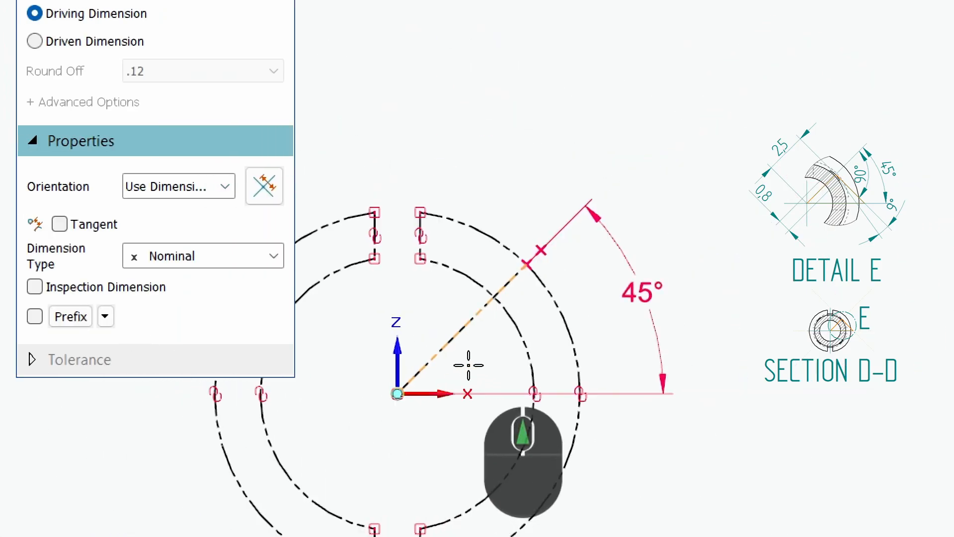
{"action": "scroll", "coordinate": [389, 401], "scroll_direction": "down", "scroll_amount": 2}
{"action": "left_click", "coordinate": [387, 400]}
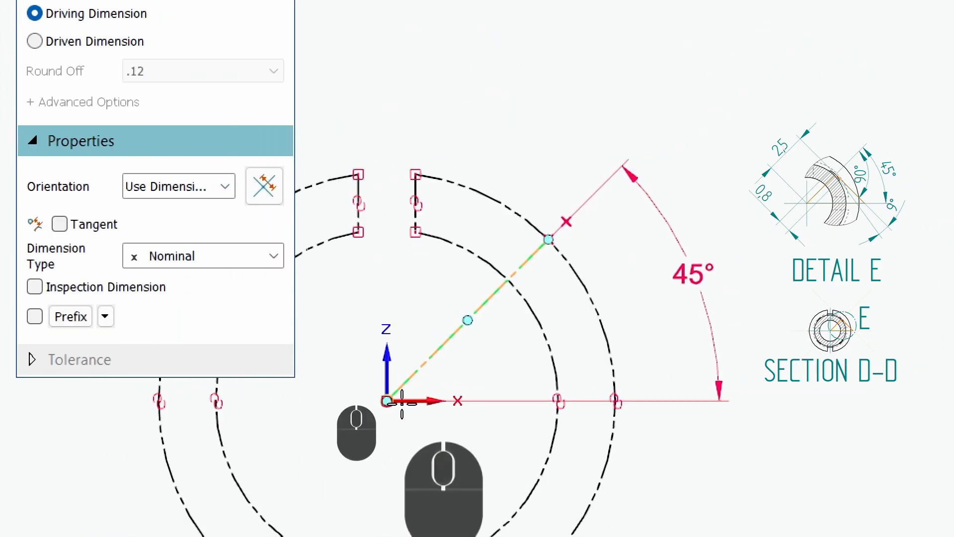
{"action": "left_click", "coordinate": [569, 221]}
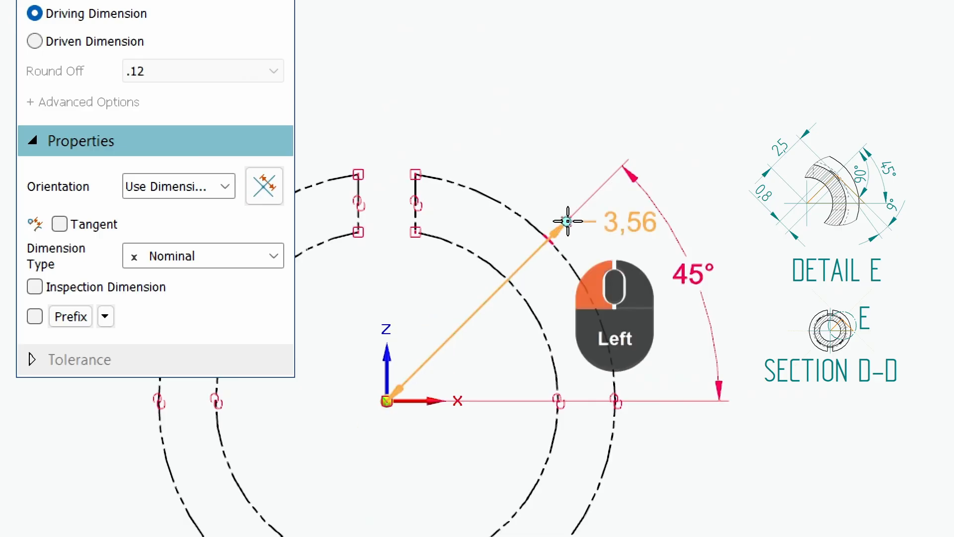
{"action": "left_click", "coordinate": [499, 197]}
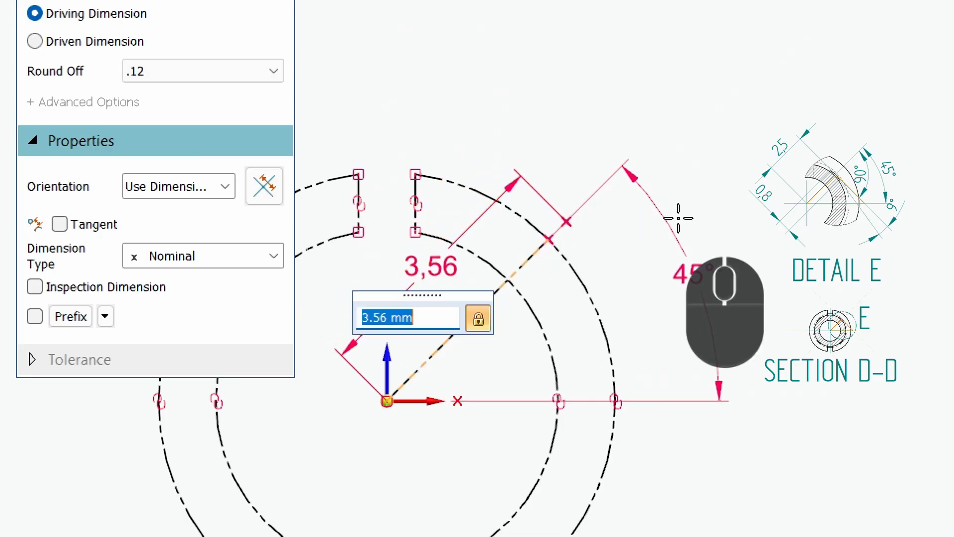
{"action": "type", "text": "2.5"}
{"action": "key", "text": "Return"}
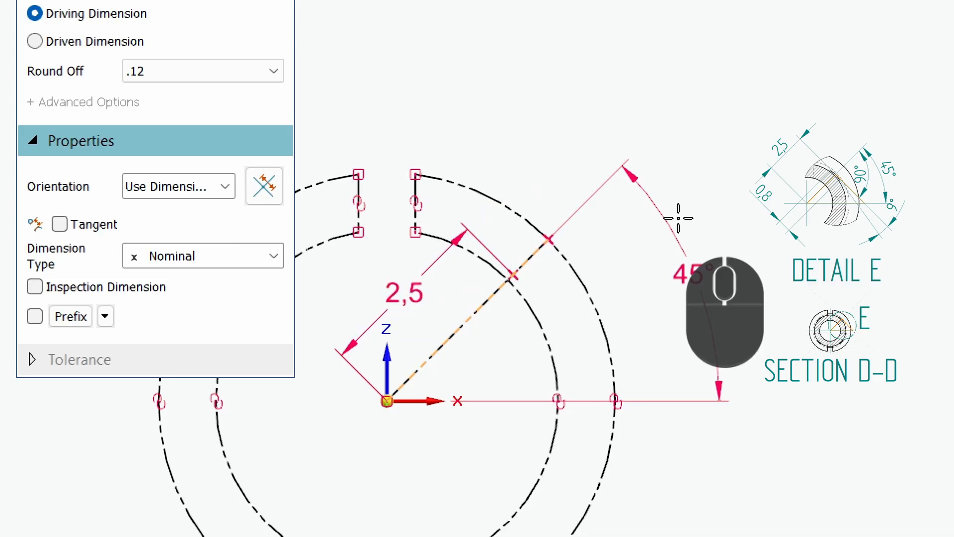
{"action": "scroll", "coordinate": [724, 224], "scroll_direction": "down", "scroll_amount": 3}
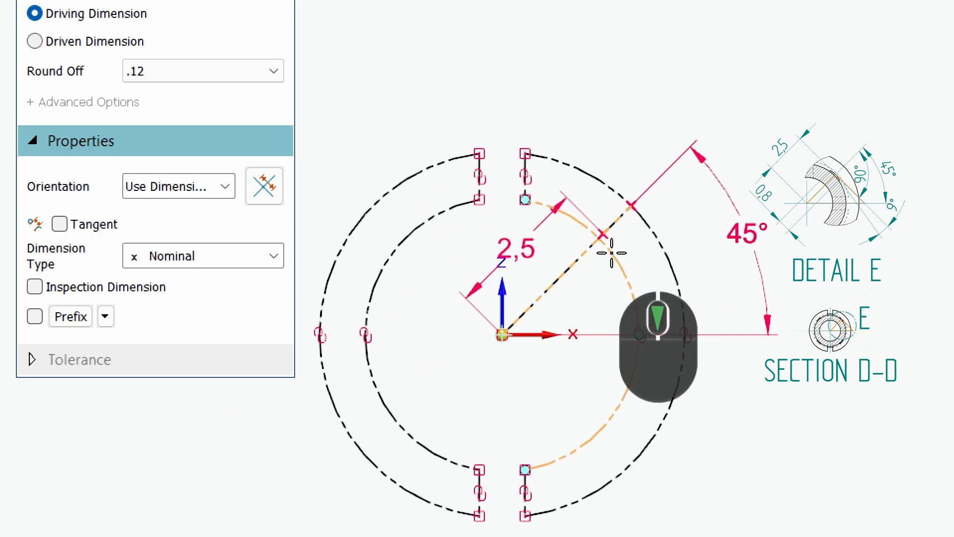
{"action": "left_click", "coordinate": [611, 252]}
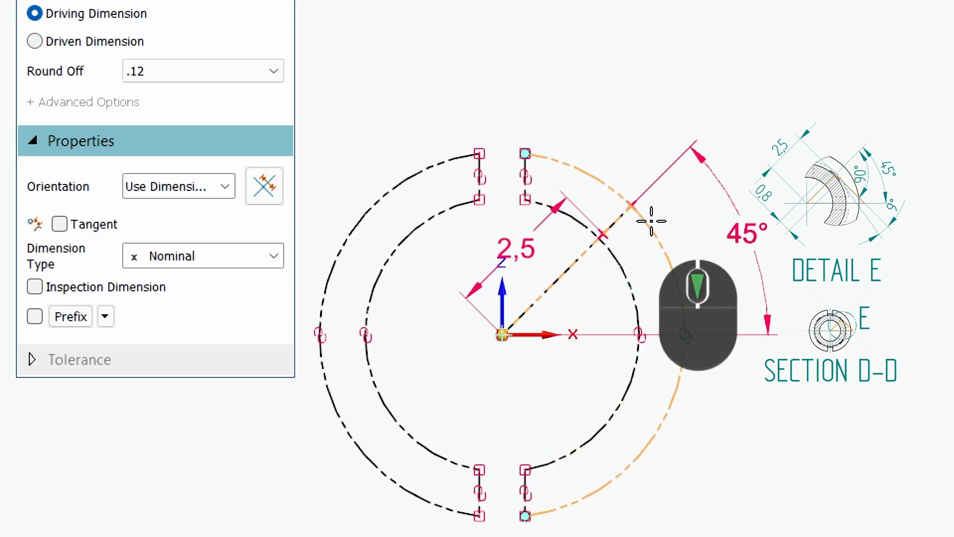
{"action": "scroll", "coordinate": [606, 233], "scroll_direction": "up", "scroll_amount": 4}
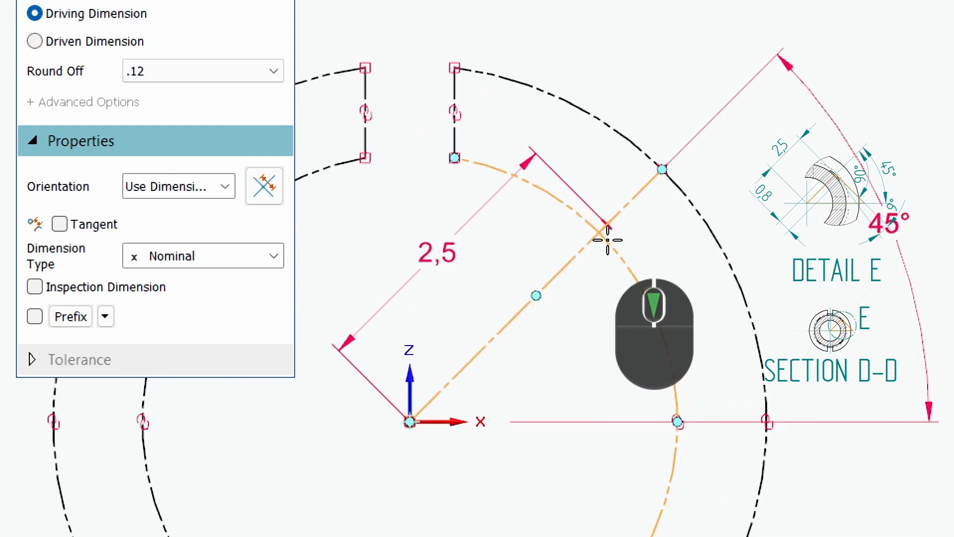
{"action": "scroll", "coordinate": [610, 235], "scroll_direction": "up", "scroll_amount": 4}
{"action": "scroll", "coordinate": [667, 271], "scroll_direction": "down", "scroll_amount": 6}
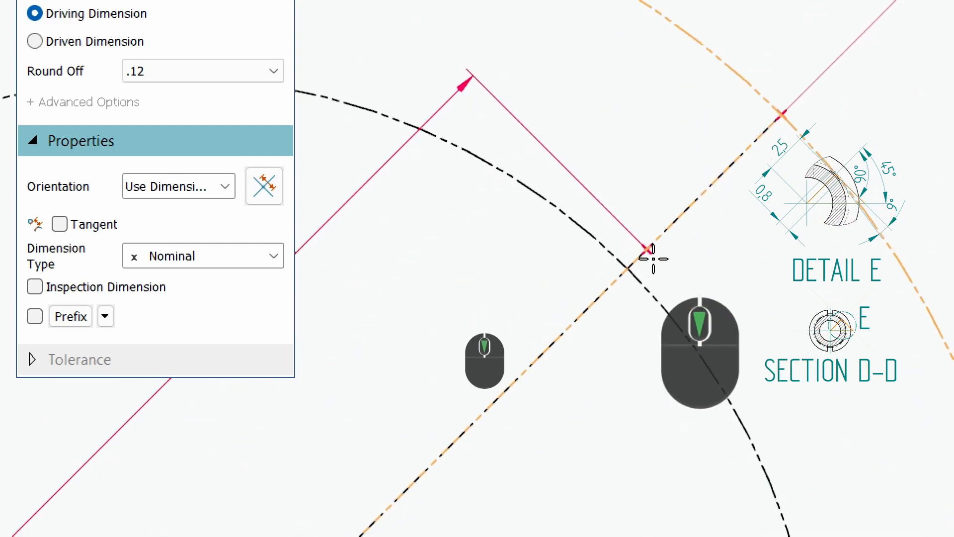
{"action": "scroll", "coordinate": [576, 220], "scroll_direction": "up", "scroll_amount": 3}
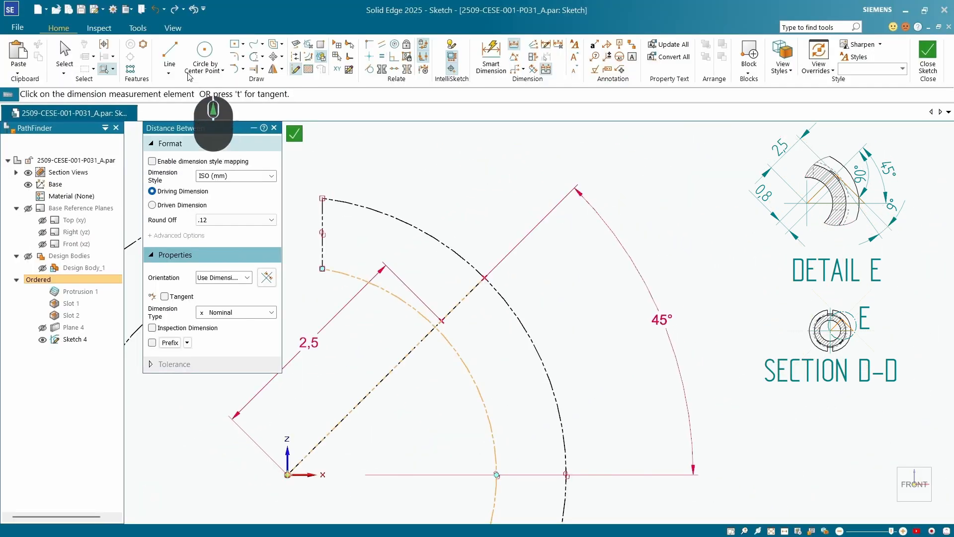
- Sketch two connected non-construction lines from the sketch point, running below the 45° line and turning back inside the inner arc
{"action": "left_click", "coordinate": [169, 56]}
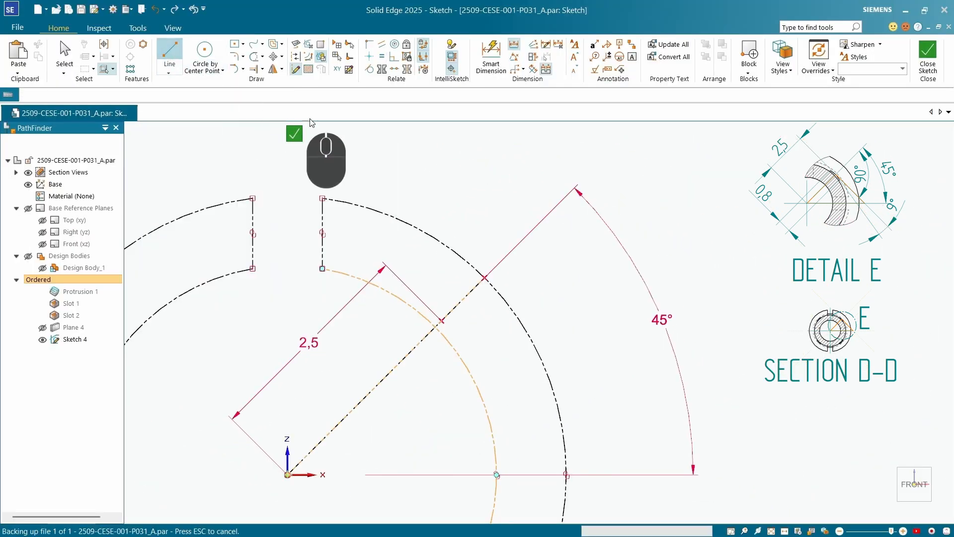
{"action": "left_click", "coordinate": [297, 73]}
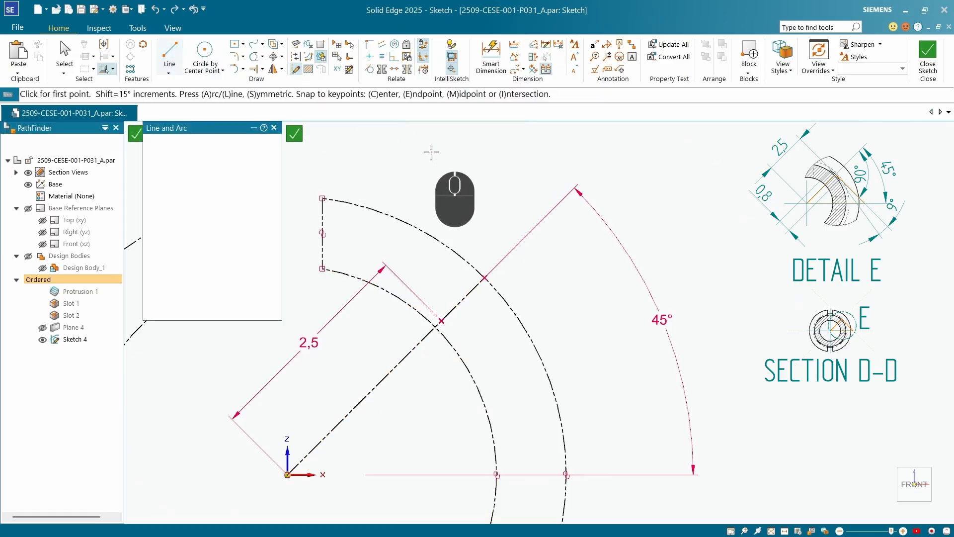
{"action": "scroll", "coordinate": [413, 262], "scroll_direction": "down", "scroll_amount": 5}
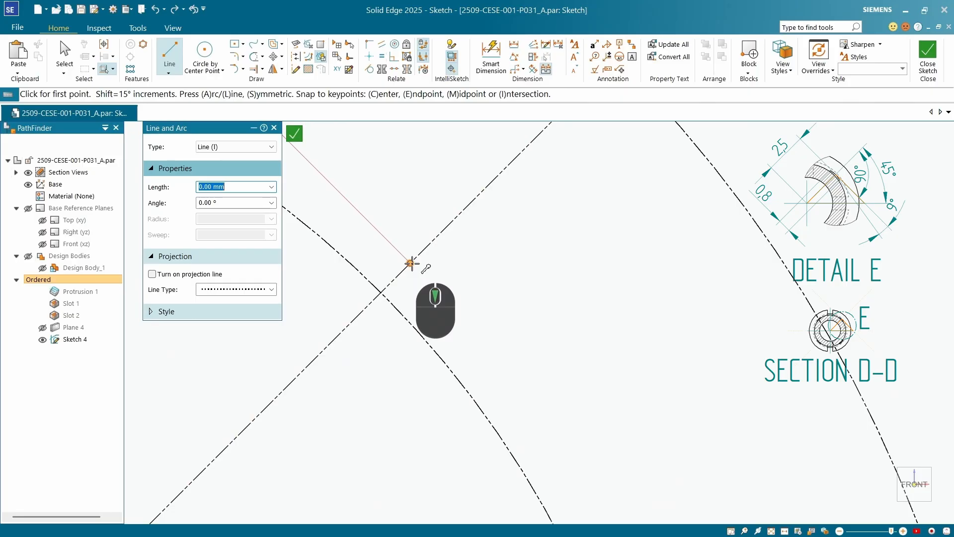
{"action": "left_click", "coordinate": [412, 263]}
{"action": "scroll", "coordinate": [490, 318], "scroll_direction": "up", "scroll_amount": 2}
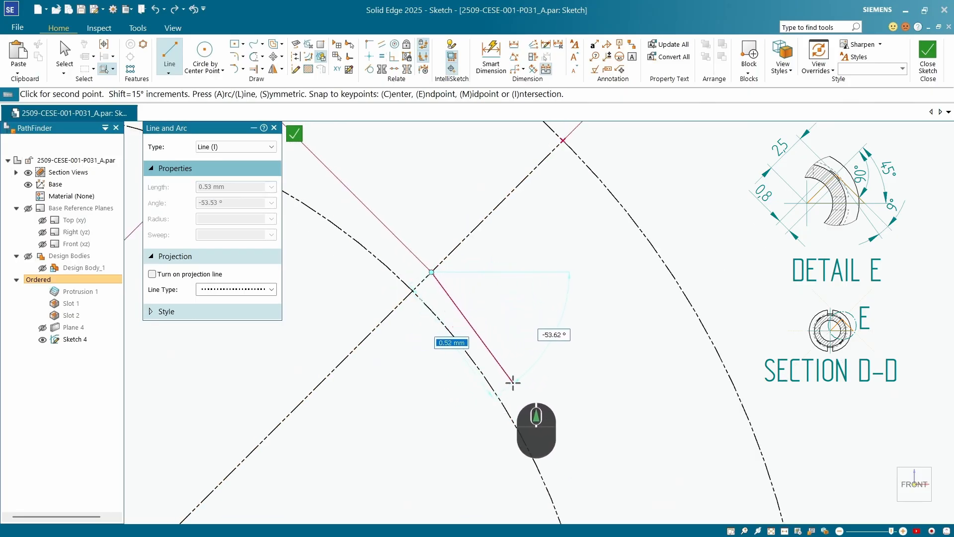
{"action": "scroll", "coordinate": [519, 387], "scroll_direction": "up", "scroll_amount": 3}
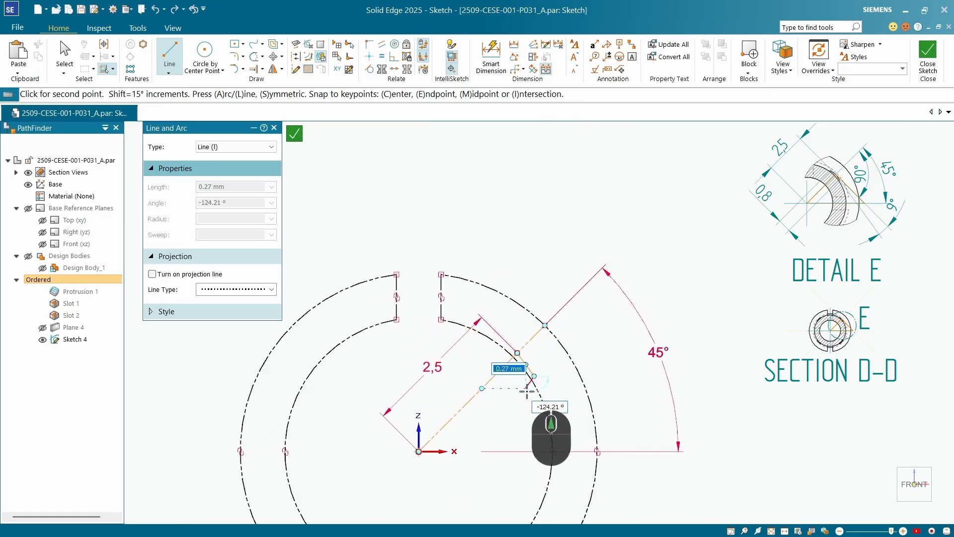
{"action": "left_click", "coordinate": [517, 400]}
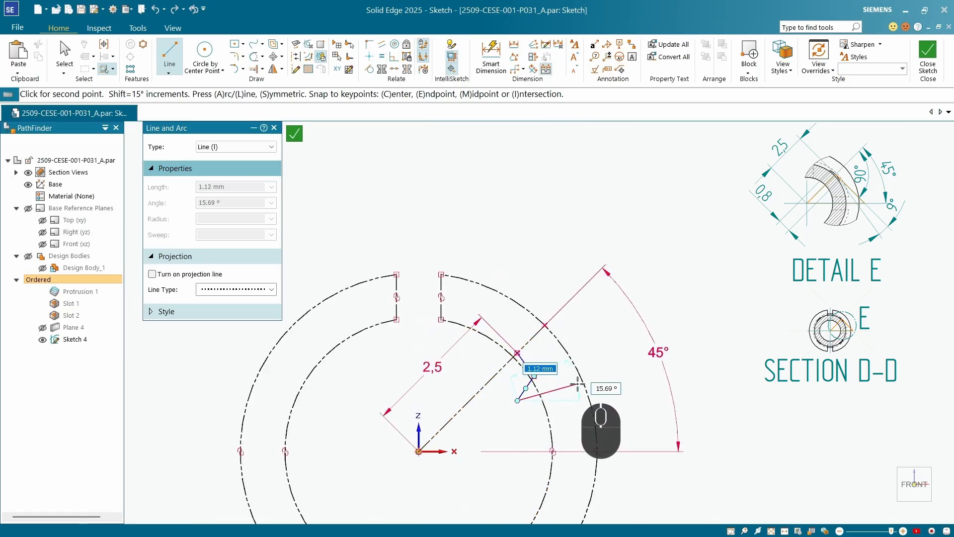
{"action": "right_click", "coordinate": [571, 384]}
- Sketch two more connected lines from the same point, running above the 45° line and turning back inside the inner arc
{"action": "scroll", "coordinate": [517, 366], "scroll_direction": "up", "scroll_amount": 5}
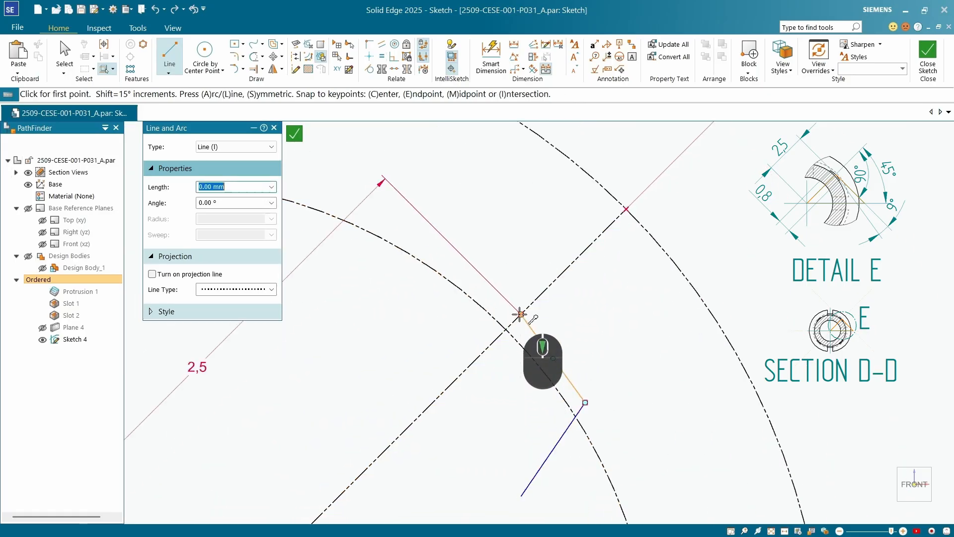
{"action": "left_click", "coordinate": [519, 314]}
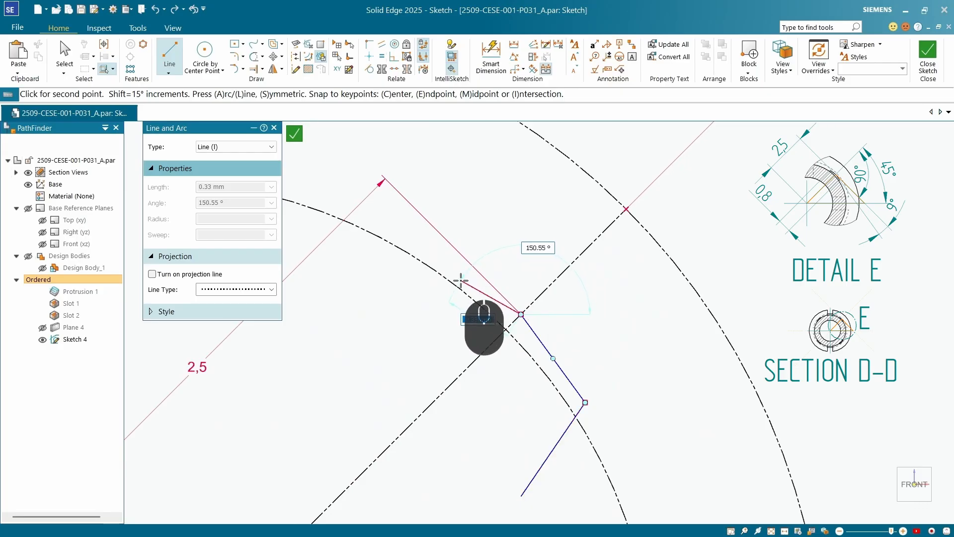
{"action": "left_click", "coordinate": [460, 281]}
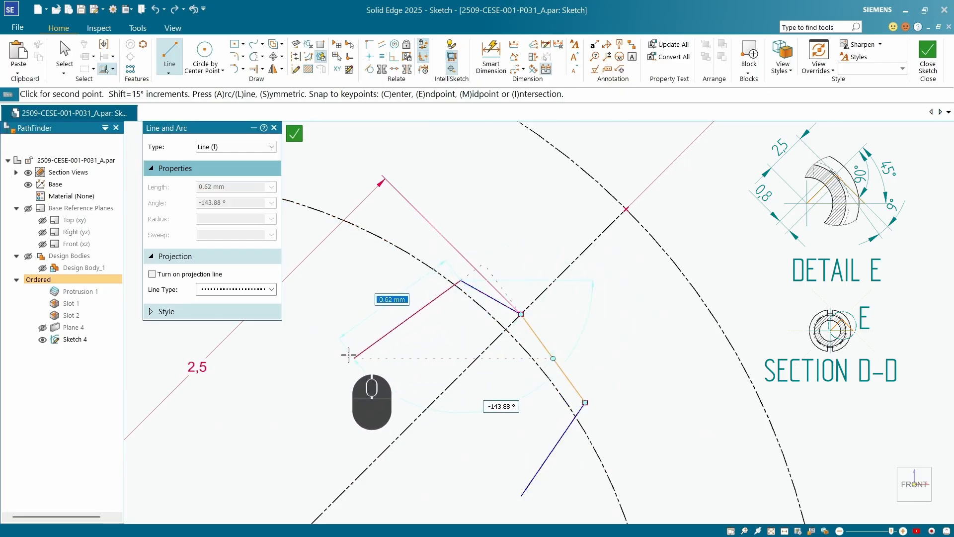
{"action": "right_click", "coordinate": [396, 383]}
- Draw a construction line from the sketch point outward between the lower profile line and the outer arc
{"action": "scroll", "coordinate": [579, 318], "scroll_direction": "down", "scroll_amount": 3}
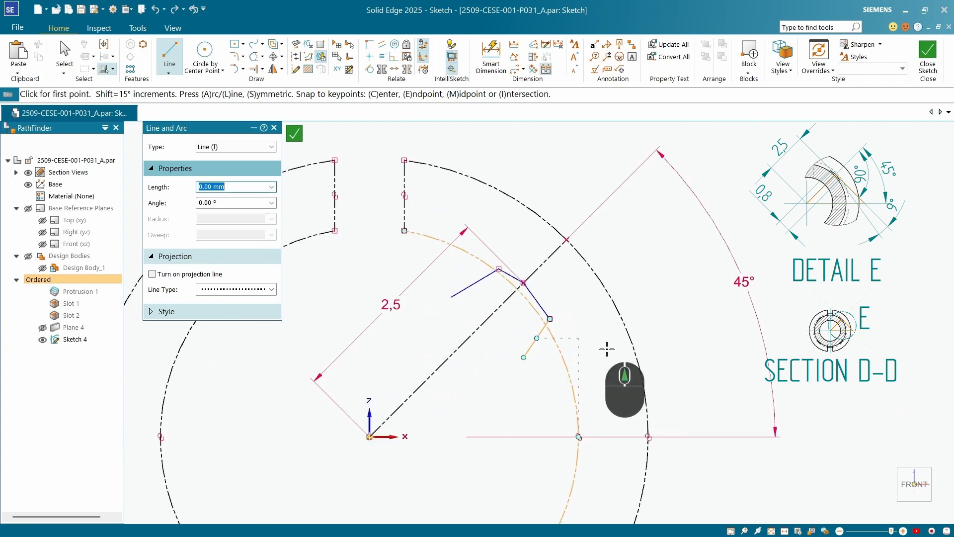
{"action": "scroll", "coordinate": [408, 243], "scroll_direction": "up", "scroll_amount": 4}
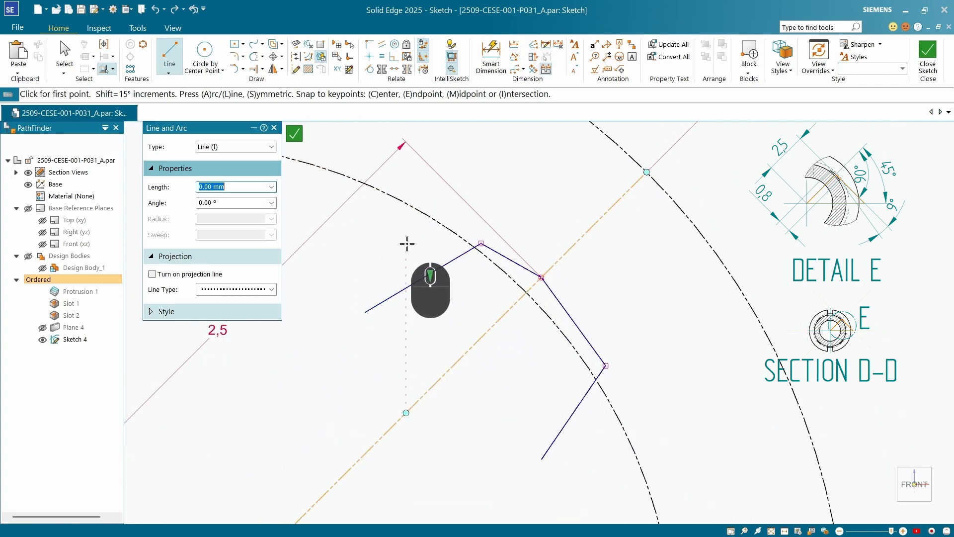
{"action": "scroll", "coordinate": [548, 230], "scroll_direction": "up", "scroll_amount": 1}
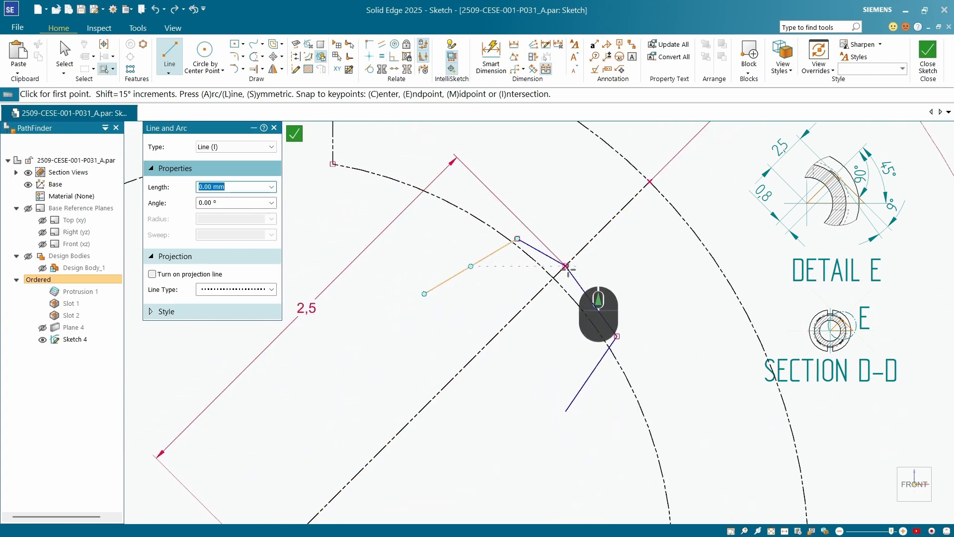
{"action": "scroll", "coordinate": [537, 294], "scroll_direction": "down", "scroll_amount": 1}
{"action": "scroll", "coordinate": [533, 284], "scroll_direction": "down", "scroll_amount": 3}
{"action": "scroll", "coordinate": [510, 190], "scroll_direction": "up", "scroll_amount": 4}
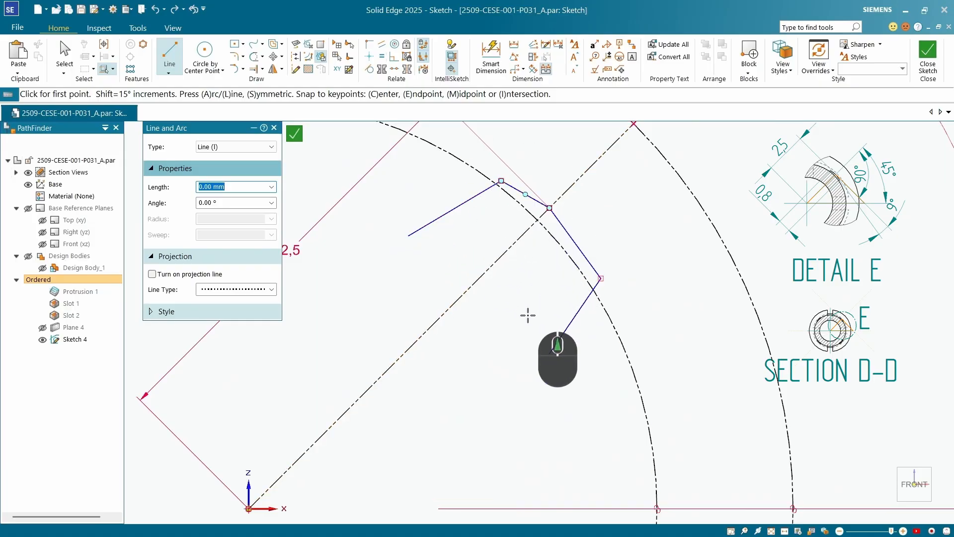
{"action": "scroll", "coordinate": [503, 296], "scroll_direction": "up", "scroll_amount": 2}
{"action": "scroll", "coordinate": [541, 262], "scroll_direction": "down", "scroll_amount": 4}
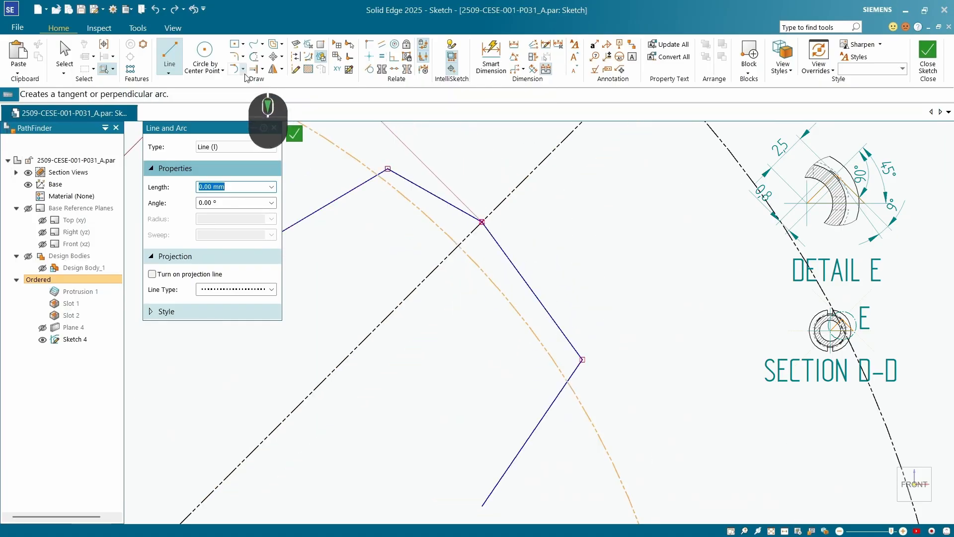
{"action": "left_click", "coordinate": [295, 69]}
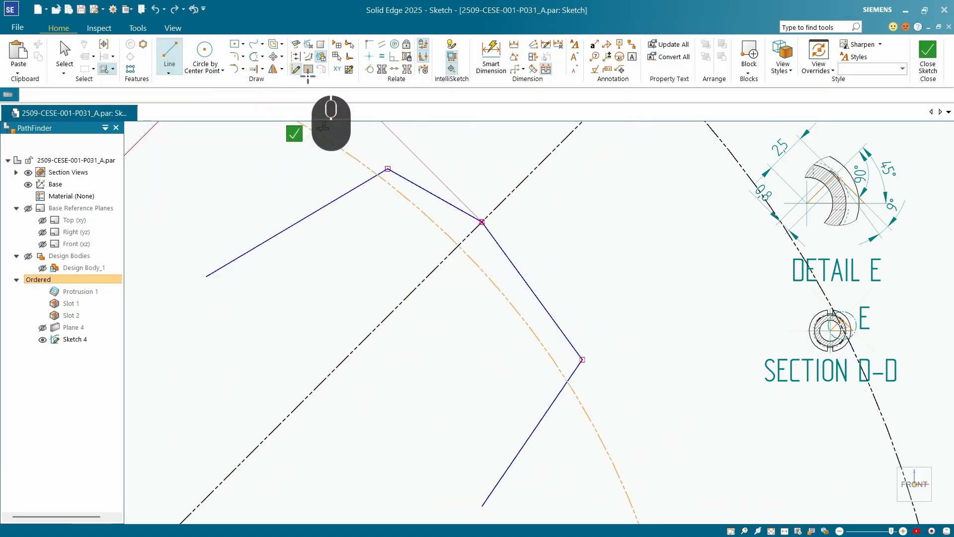
{"action": "left_click", "coordinate": [482, 222]}
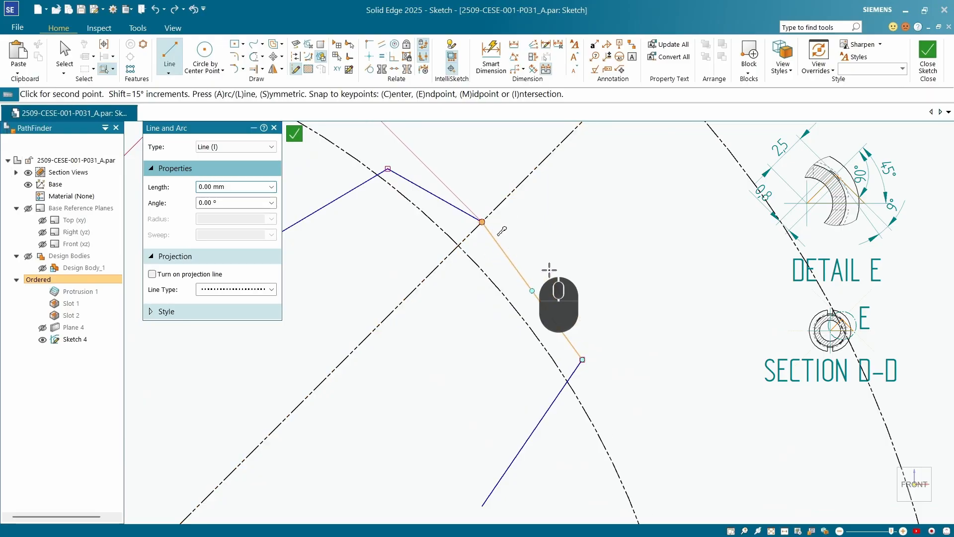
{"action": "left_click", "coordinate": [709, 426]}
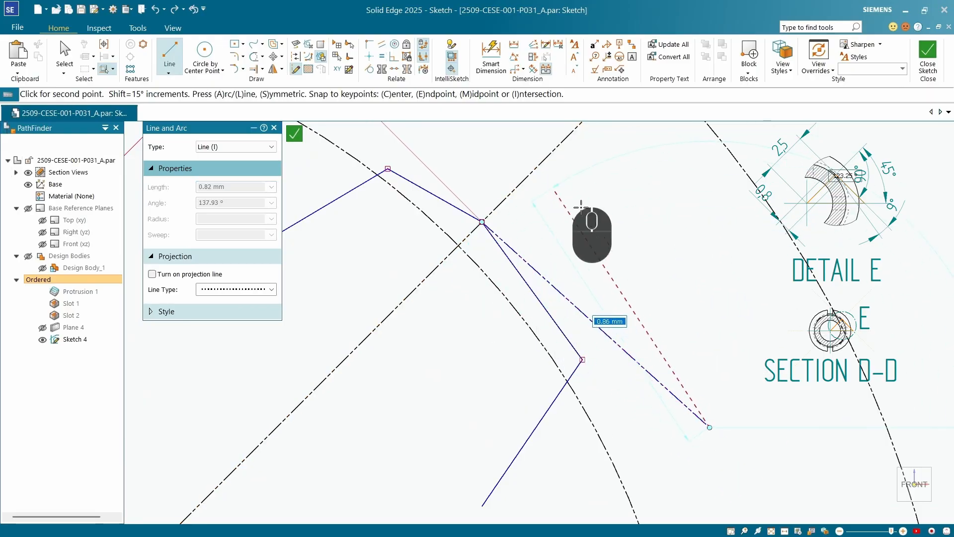
- Make the new construction line perpendicular to the 45° construction line
{"action": "left_click", "coordinate": [394, 58]}
{"action": "left_click", "coordinate": [552, 281]}
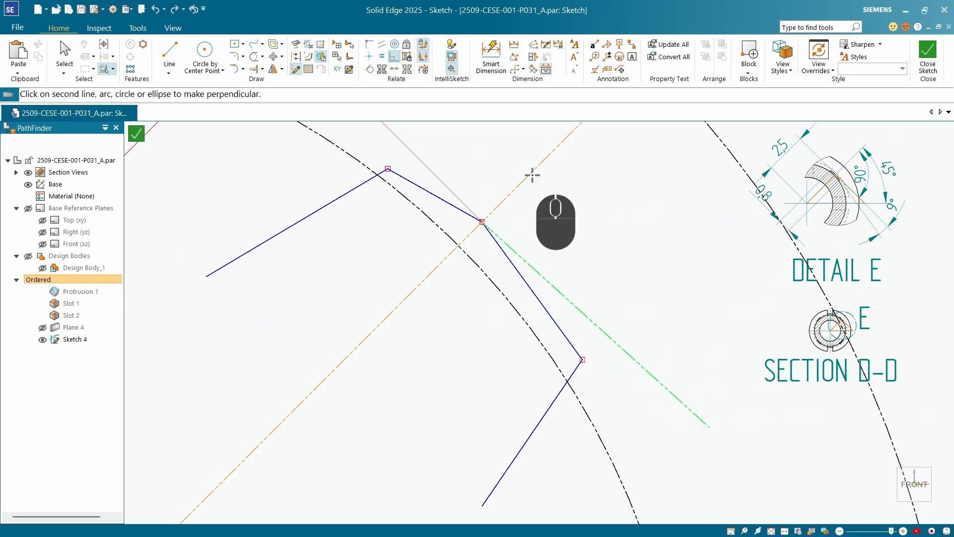
{"action": "scroll", "coordinate": [628, 234], "scroll_direction": "up", "scroll_amount": 6}
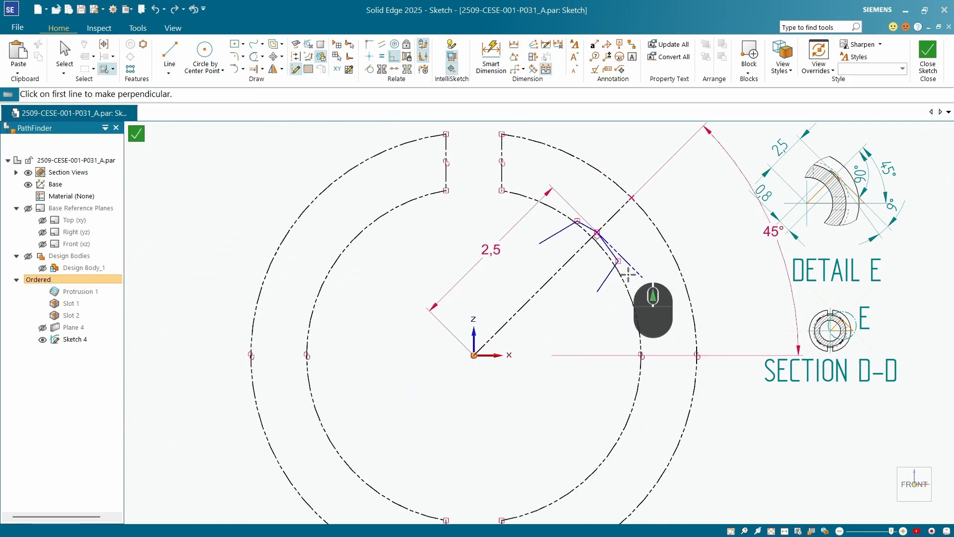
{"action": "scroll", "coordinate": [646, 269], "scroll_direction": "down", "scroll_amount": 4}
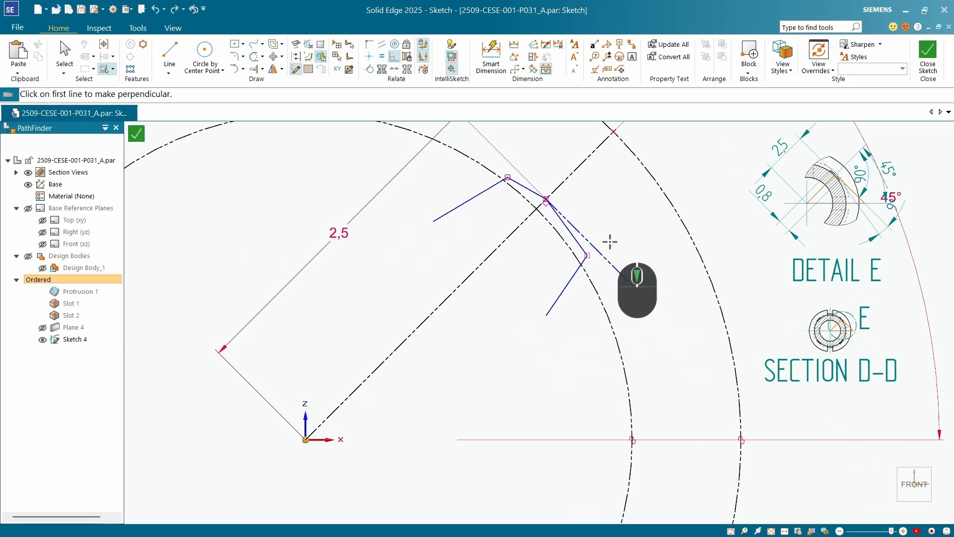
{"action": "scroll", "coordinate": [614, 277], "scroll_direction": "down", "scroll_amount": 2}
- Dimension the angle between the perpendicular construction line and the X axis
{"action": "left_click", "coordinate": [491, 55]}
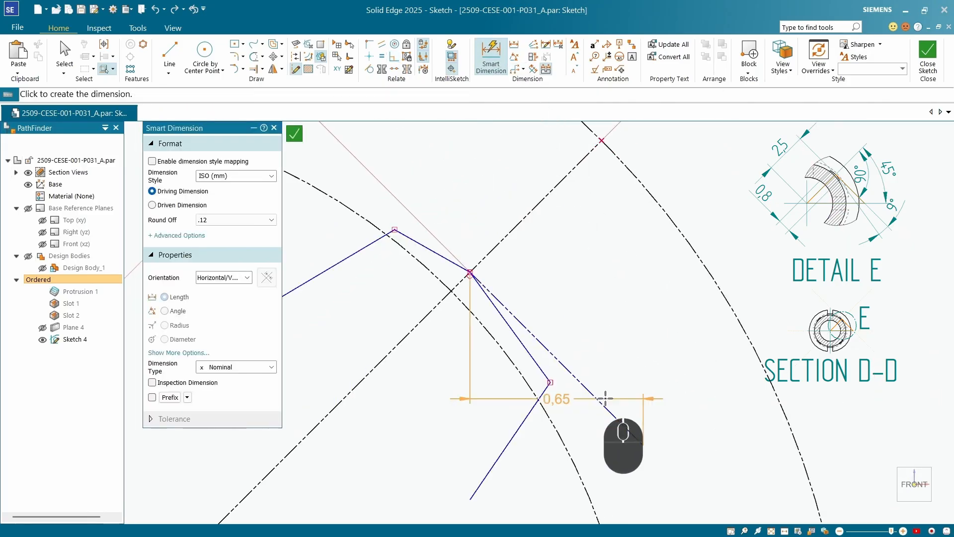
{"action": "scroll", "coordinate": [671, 370], "scroll_direction": "up", "scroll_amount": 3}
{"action": "left_click", "coordinate": [517, 58]}
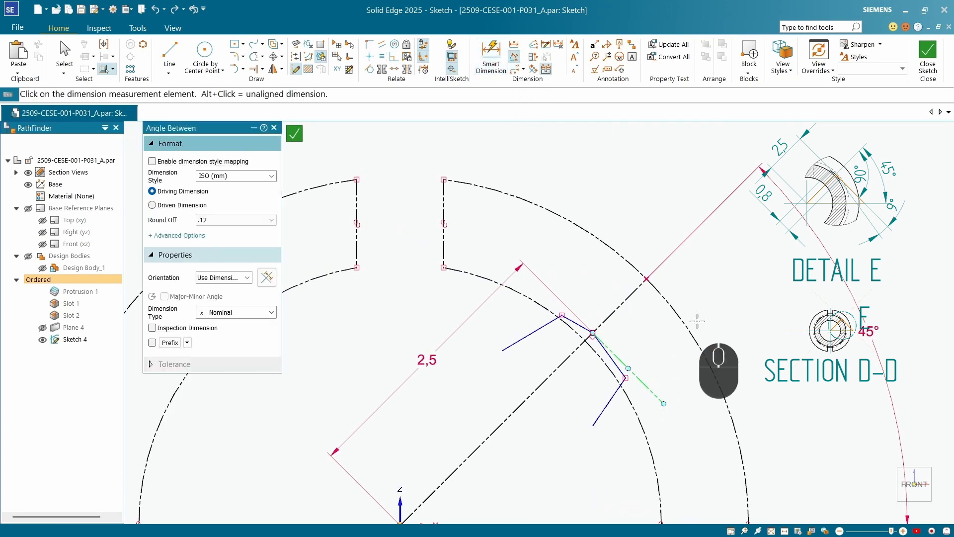
{"action": "scroll", "coordinate": [697, 322], "scroll_direction": "up", "scroll_amount": 4}
{"action": "scroll", "coordinate": [729, 425], "scroll_direction": "down", "scroll_amount": 4}
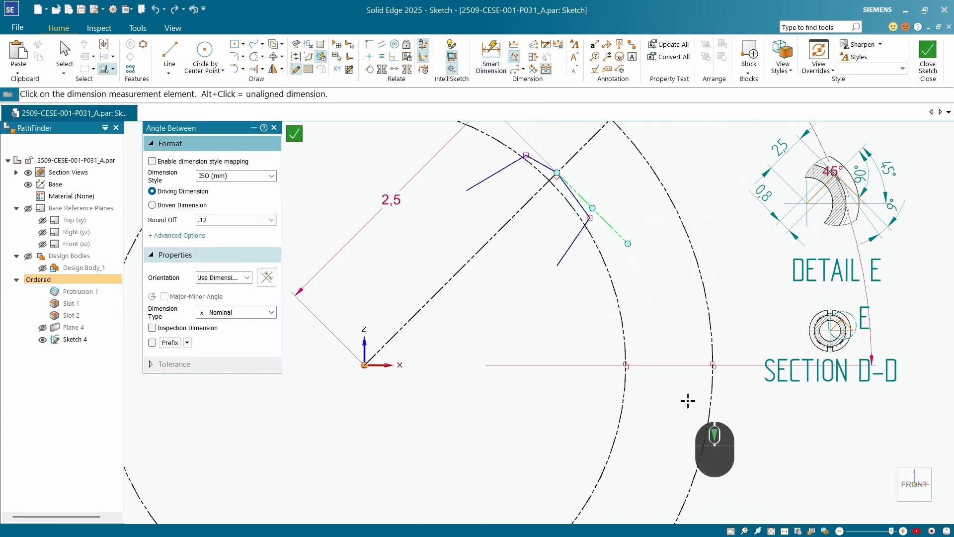
{"action": "left_click", "coordinate": [393, 365]}
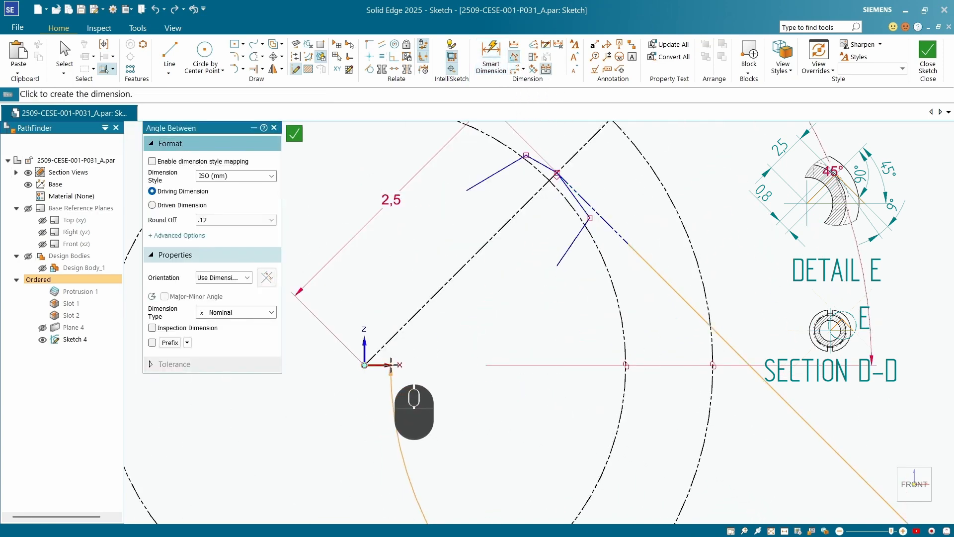
{"action": "left_click", "coordinate": [694, 331]}
- Dimension the angle between the lower profile line and the perpendicular construction line as 9°
{"action": "scroll", "coordinate": [700, 346], "scroll_direction": "up", "scroll_amount": 3}
{"action": "scroll", "coordinate": [669, 308], "scroll_direction": "down", "scroll_amount": 3}
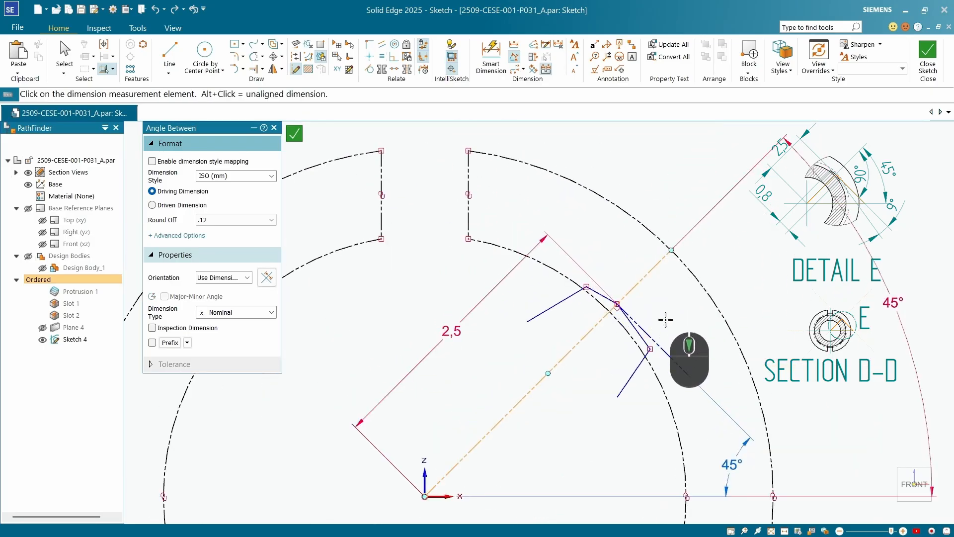
{"action": "scroll", "coordinate": [667, 288], "scroll_direction": "down", "scroll_amount": 3}
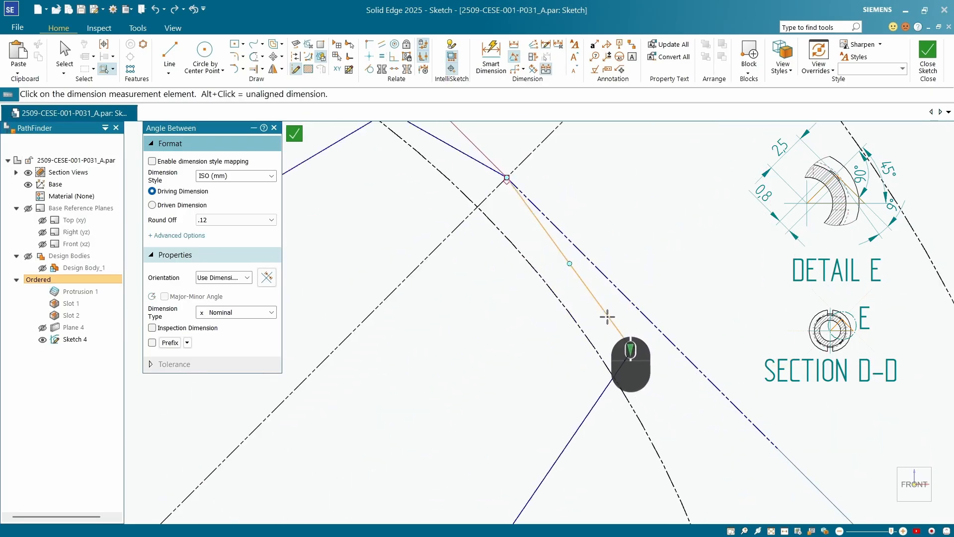
{"action": "left_click", "coordinate": [607, 316]}
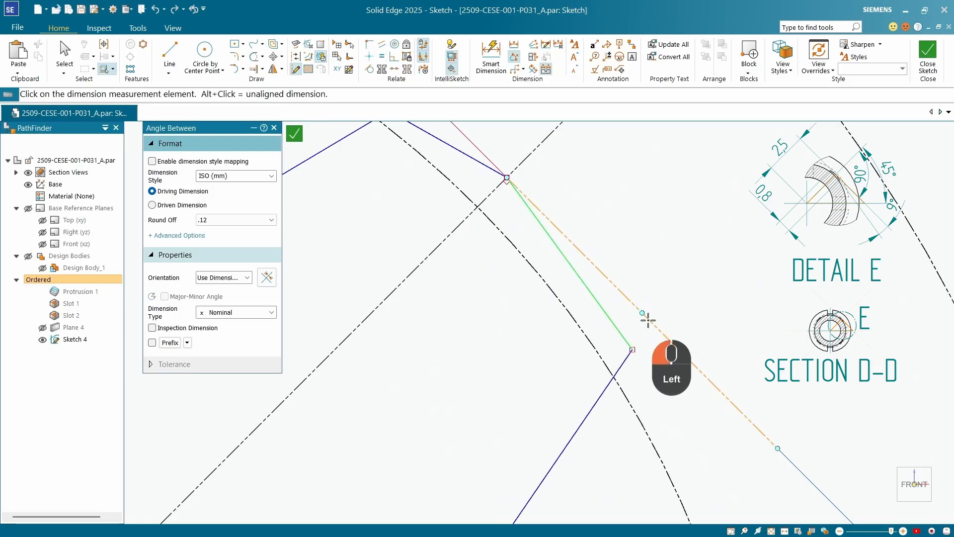
{"action": "left_click", "coordinate": [647, 319]}
{"action": "left_click", "coordinate": [692, 387]}
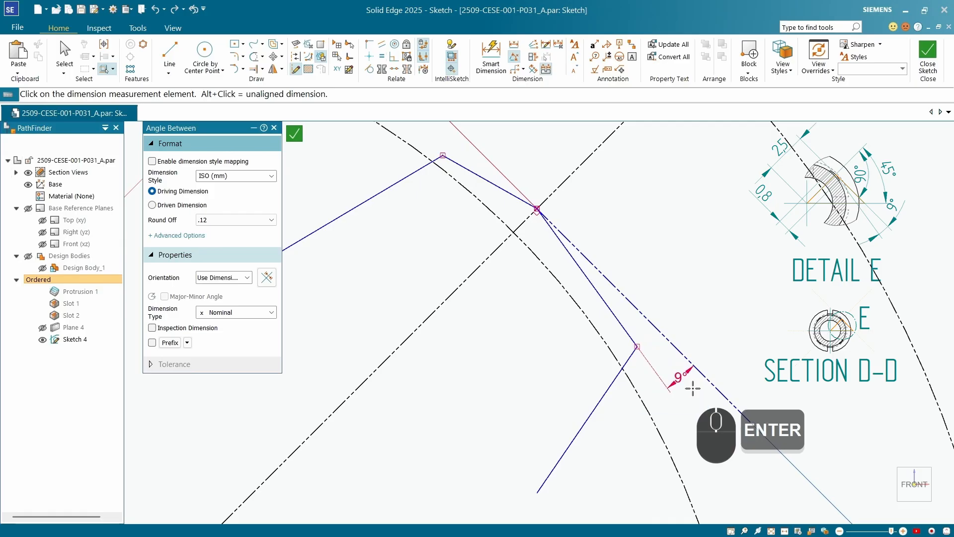
- Make the lower profile's inward end segment parallel to the 45° construction line
{"action": "scroll", "coordinate": [545, 286], "scroll_direction": "up", "scroll_amount": 3}
{"action": "scroll", "coordinate": [510, 198], "scroll_direction": "down", "scroll_amount": 3}
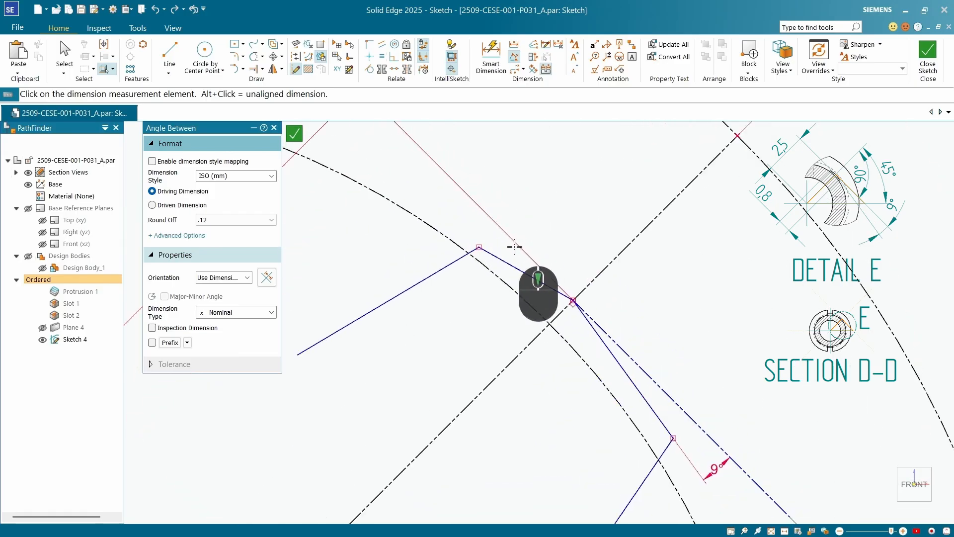
{"action": "scroll", "coordinate": [515, 247], "scroll_direction": "up", "scroll_amount": 5}
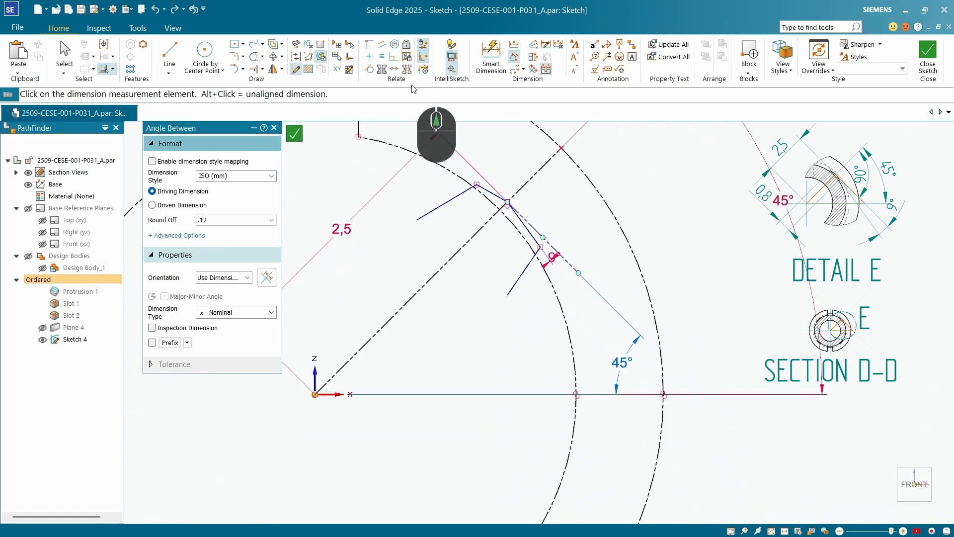
{"action": "left_click", "coordinate": [394, 69]}
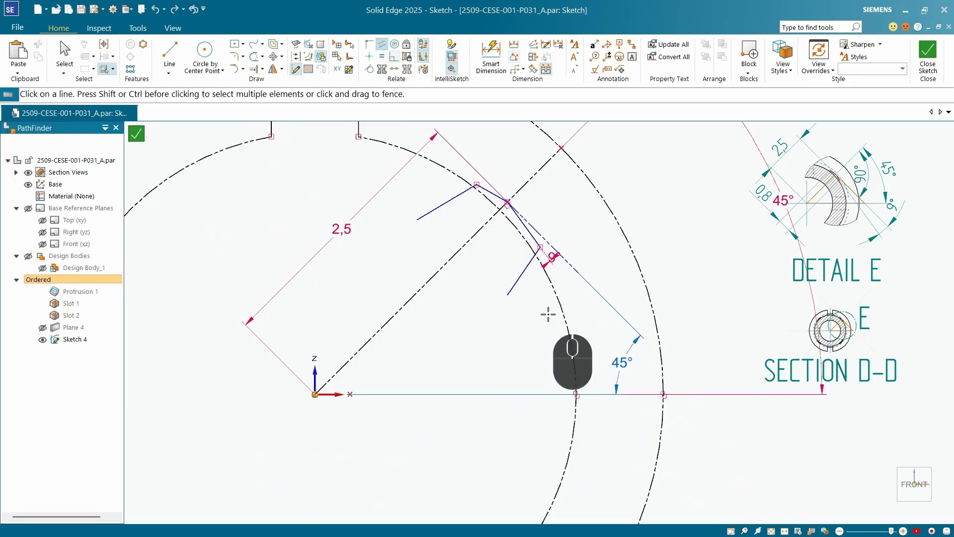
{"action": "left_click", "coordinate": [508, 280]}
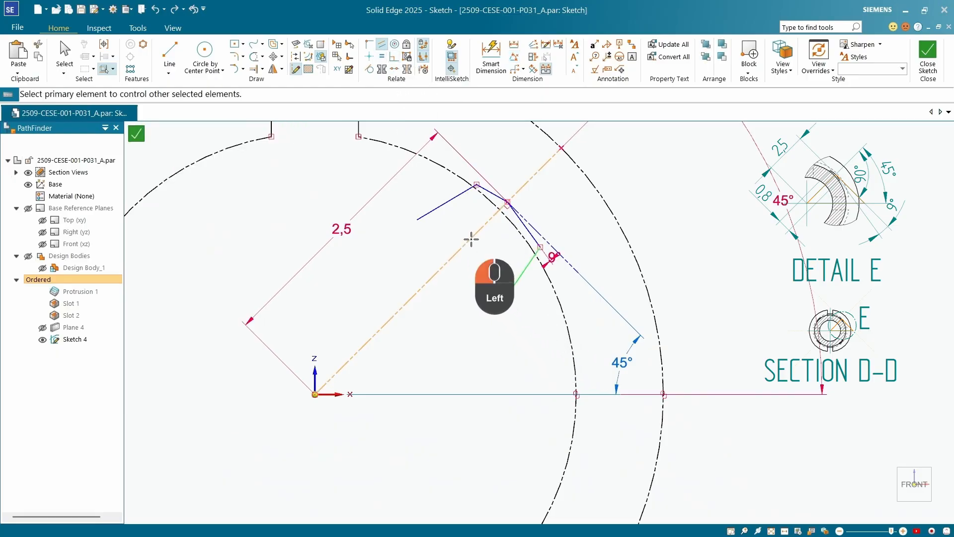
{"action": "left_click", "coordinate": [471, 240]}
- Trim the lower end segment's portion that extends inside the inner arc
{"action": "scroll", "coordinate": [547, 259], "scroll_direction": "up", "scroll_amount": 3}
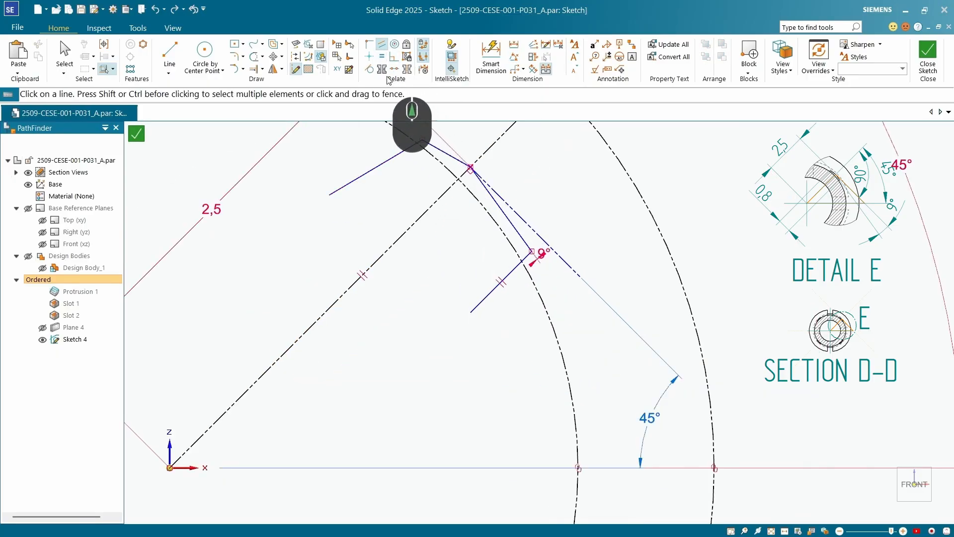
{"action": "left_click", "coordinate": [253, 57]}
{"action": "left_click_drag", "start_coordinate": [494, 309], "coordinate": [472, 280]}
{"action": "scroll", "coordinate": [521, 286], "scroll_direction": "up", "scroll_amount": 3}
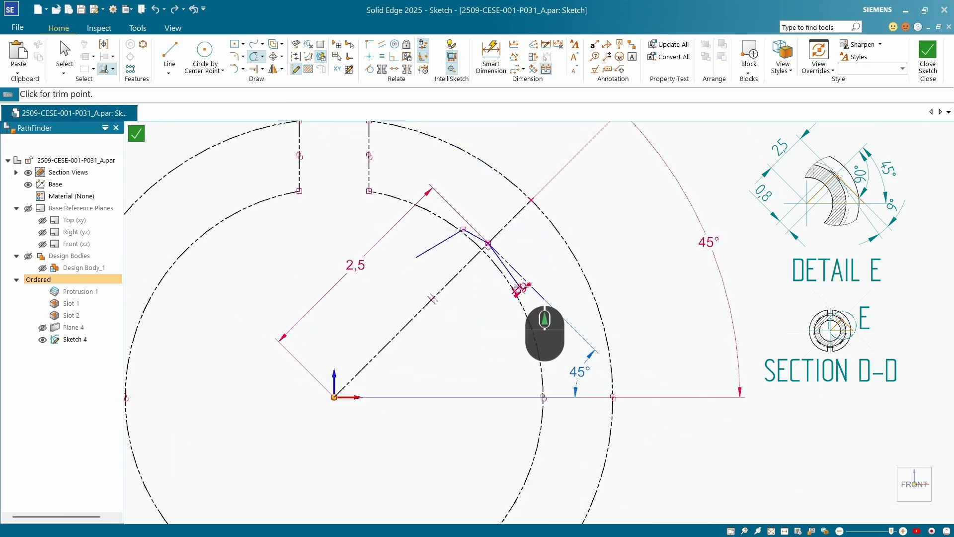
{"action": "scroll", "coordinate": [520, 287], "scroll_direction": "up", "scroll_amount": 5}
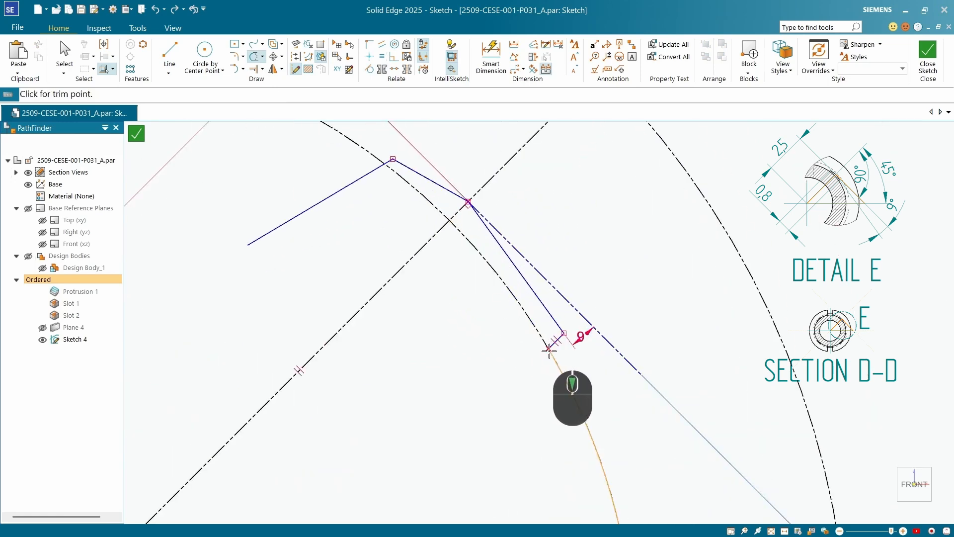
- Draw a non-construction arc centred on the origin, from the lower end segment's inner endpoint to the 45° construction line along the inner arc
{"action": "scroll", "coordinate": [453, 219], "scroll_direction": "down", "scroll_amount": 2}
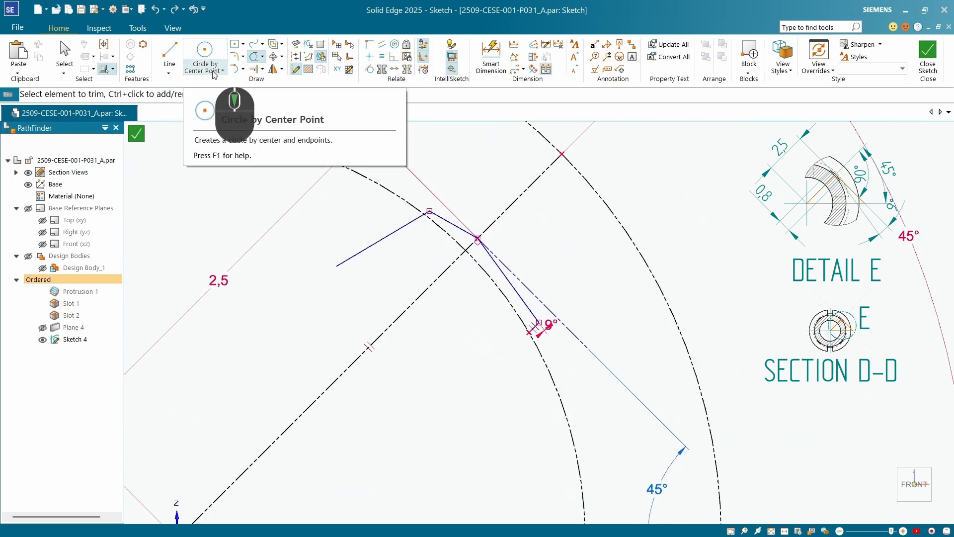
{"action": "left_click", "coordinate": [223, 72]}
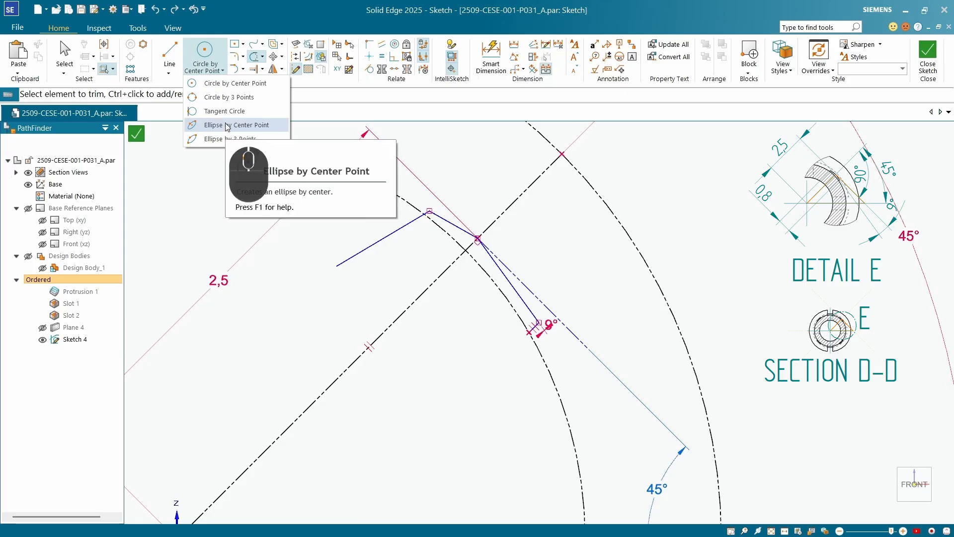
{"action": "left_click", "coordinate": [243, 70]}
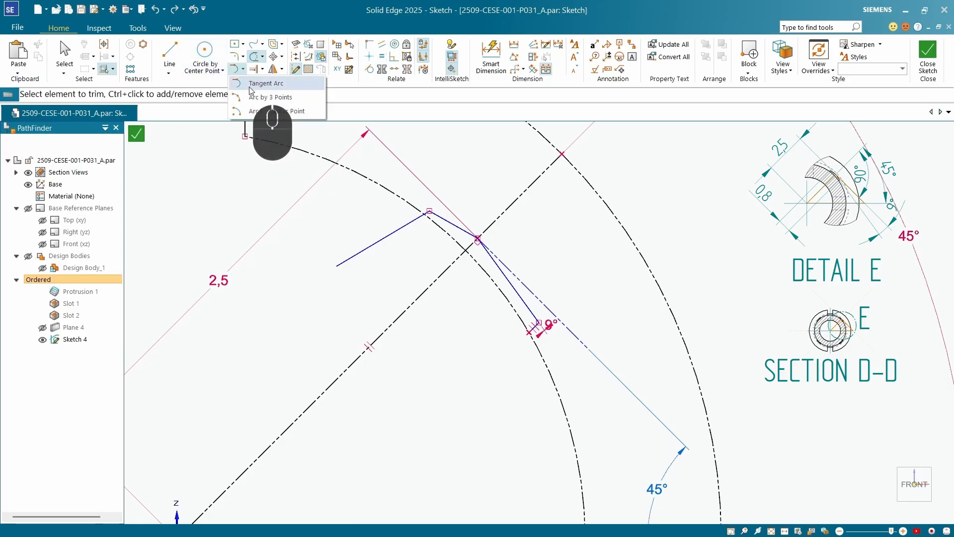
{"action": "left_click", "coordinate": [277, 111]}
{"action": "scroll", "coordinate": [440, 164], "scroll_direction": "down", "scroll_amount": 3}
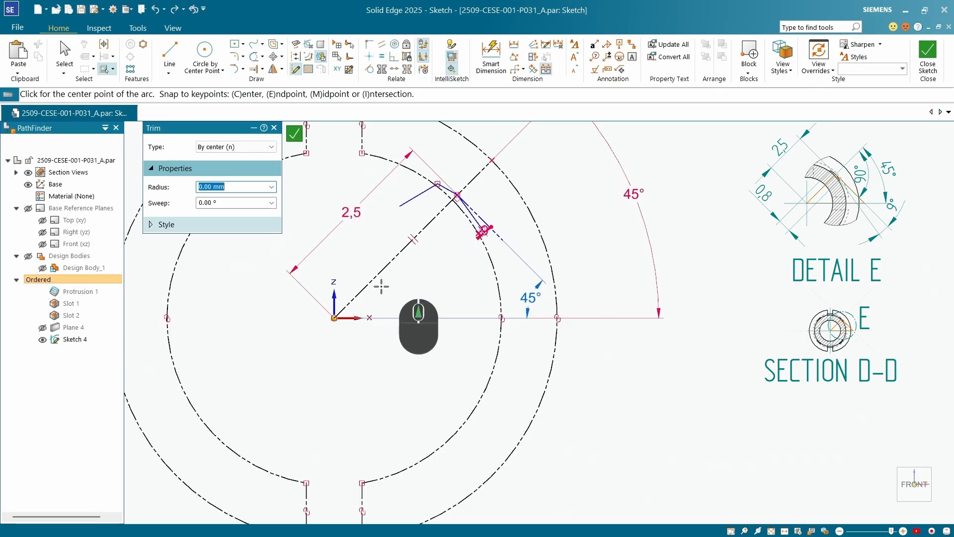
{"action": "left_click", "coordinate": [334, 318]}
{"action": "scroll", "coordinate": [471, 254], "scroll_direction": "up", "scroll_amount": 5}
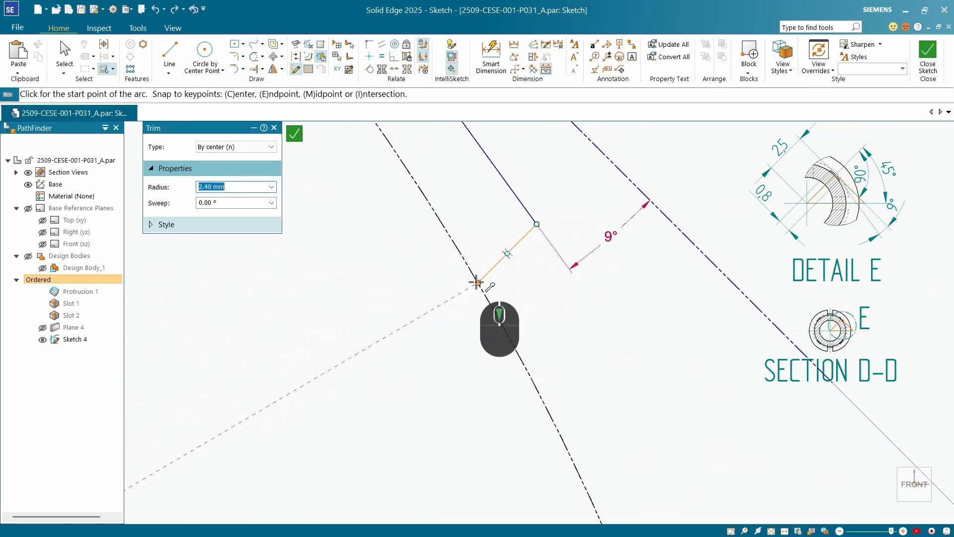
{"action": "left_click", "coordinate": [477, 283]}
{"action": "scroll", "coordinate": [476, 315], "scroll_direction": "down", "scroll_amount": 3}
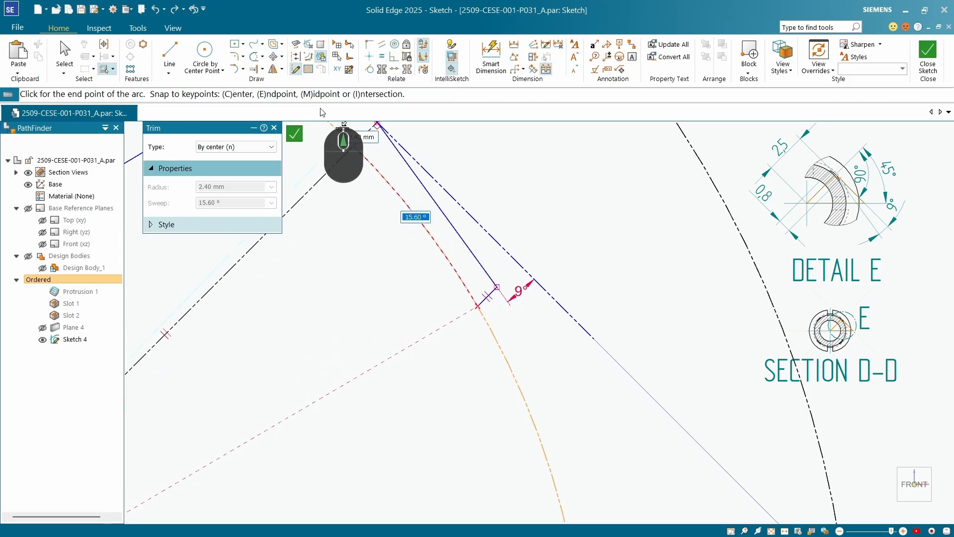
{"action": "left_click", "coordinate": [296, 73]}
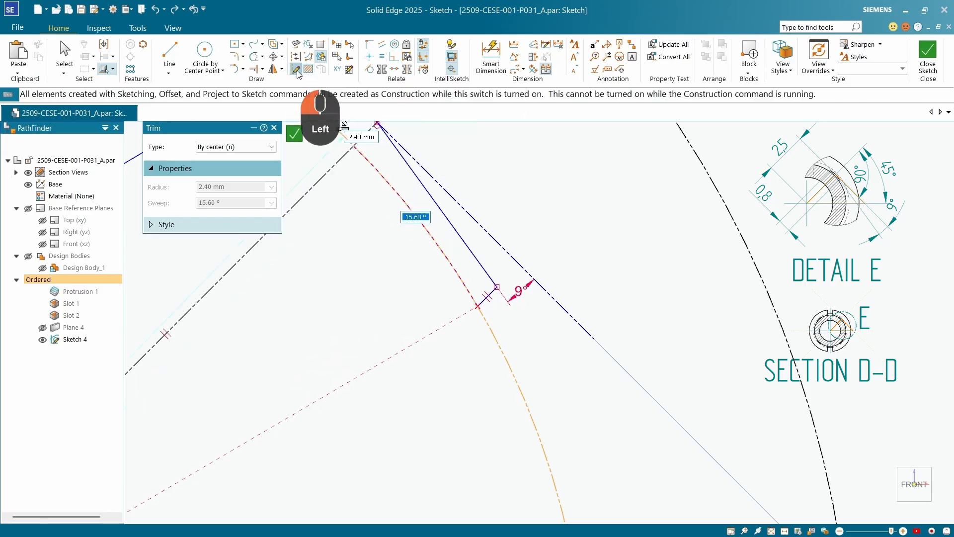
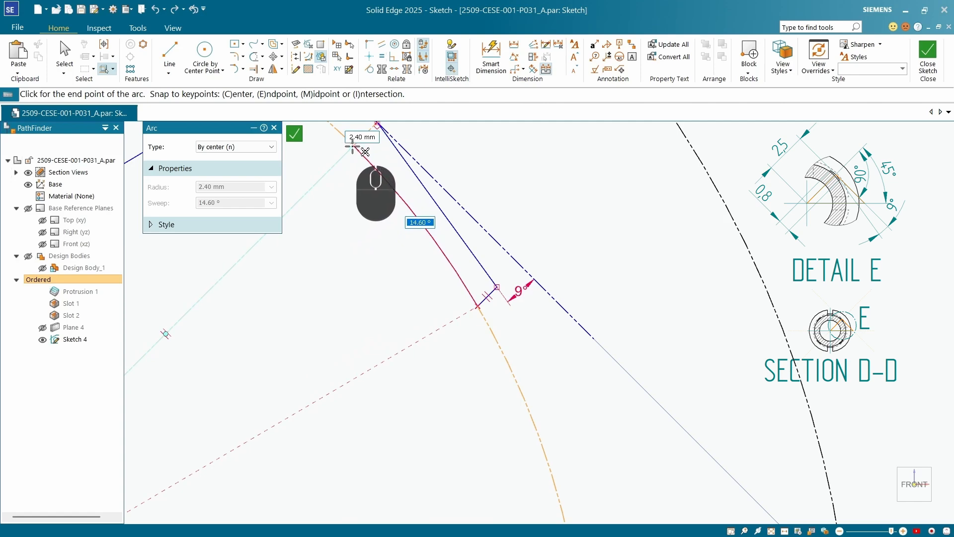
{"action": "key", "text": "ctrl+4"}
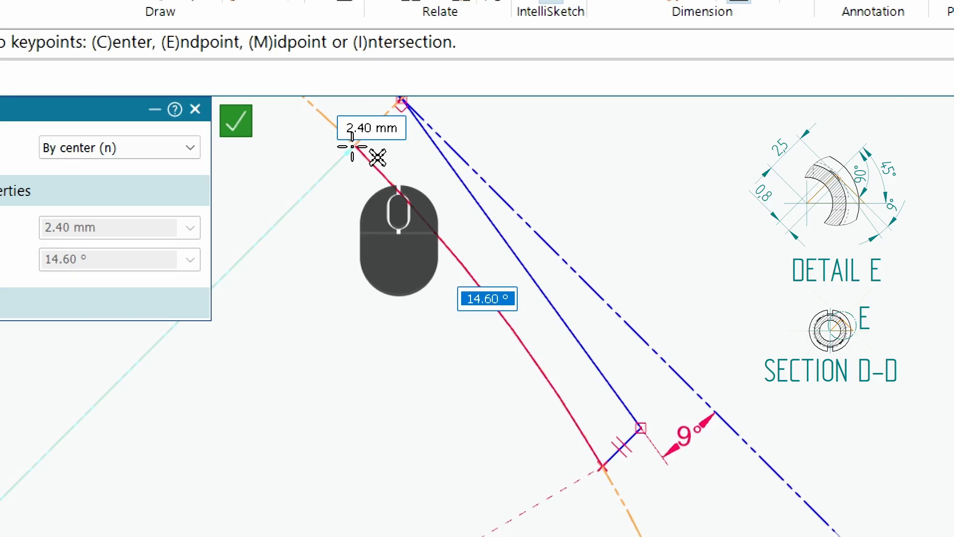
{"action": "left_click", "coordinate": [352, 146]}
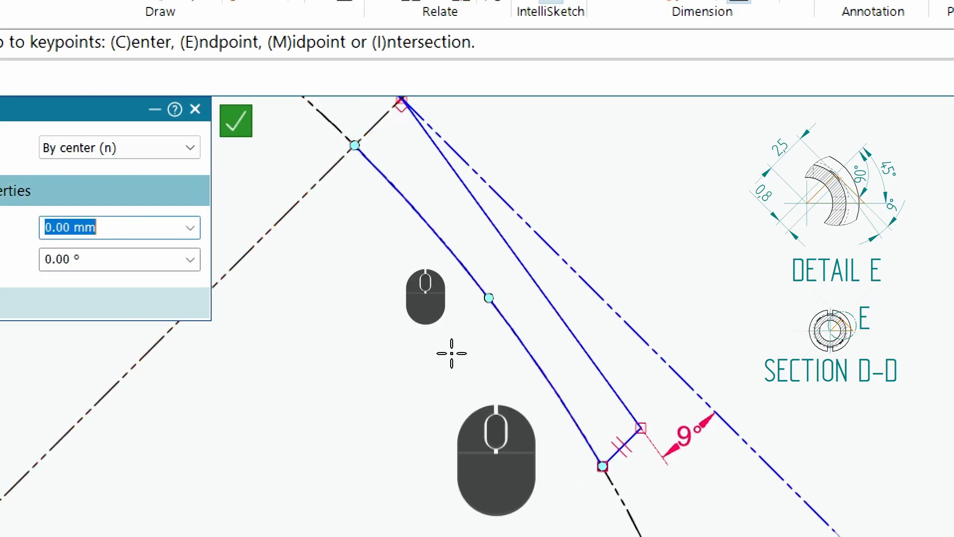
- Delete the two profile lines on the upper side of the 45° construction line
{"action": "scroll", "coordinate": [581, 308], "scroll_direction": "up", "scroll_amount": 3}
{"action": "scroll", "coordinate": [545, 281], "scroll_direction": "up", "scroll_amount": 1}
{"action": "scroll", "coordinate": [415, 201], "scroll_direction": "up", "scroll_amount": 1}
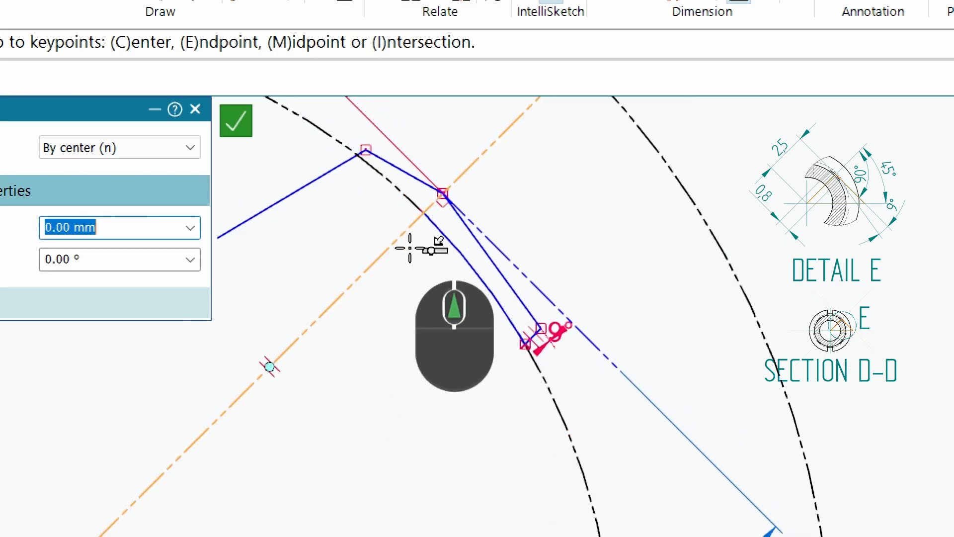
{"action": "scroll", "coordinate": [550, 260], "scroll_direction": "up", "scroll_amount": 1}
{"action": "scroll", "coordinate": [361, 172], "scroll_direction": "up", "scroll_amount": 1}
{"action": "scroll", "coordinate": [462, 204], "scroll_direction": "down", "scroll_amount": 1}
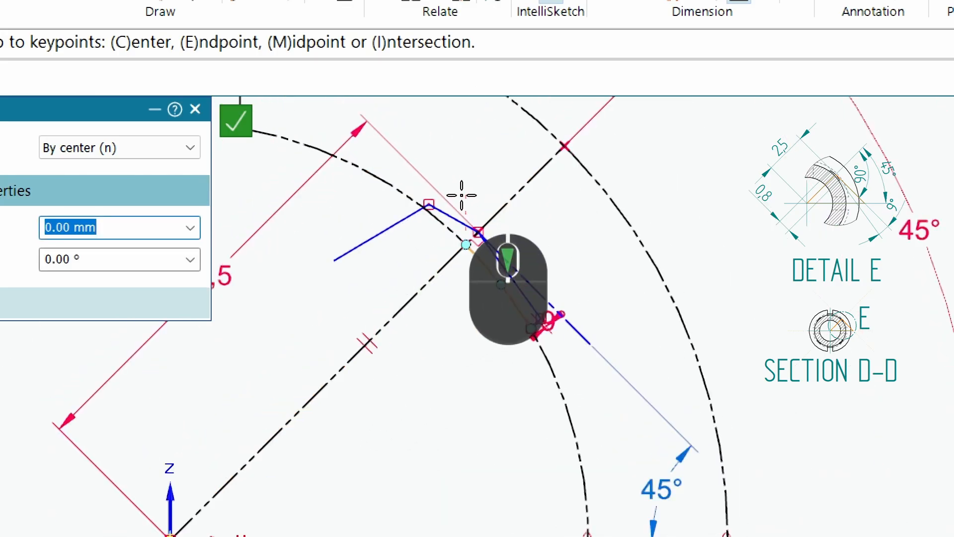
{"action": "scroll", "coordinate": [386, 287], "scroll_direction": "down", "scroll_amount": 1}
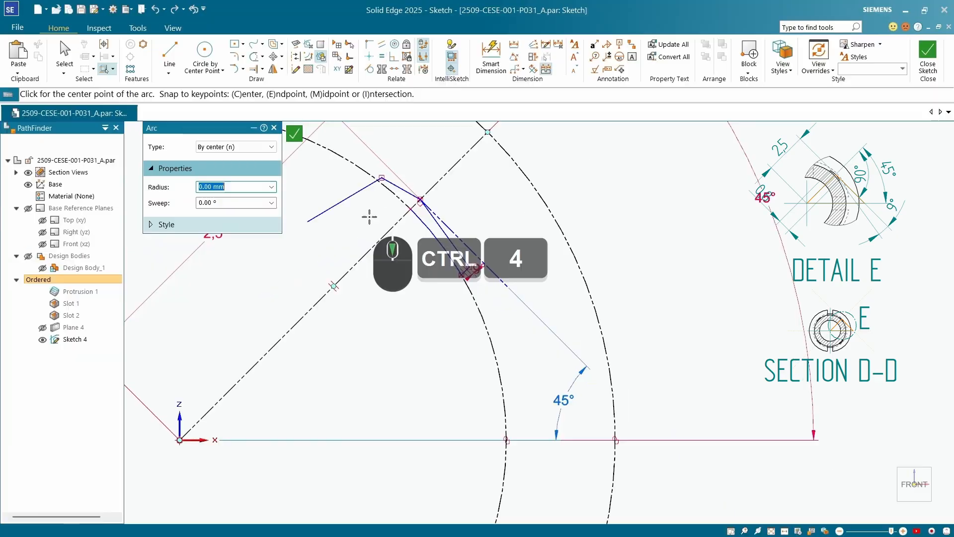
{"action": "left_click", "coordinate": [105, 70]}
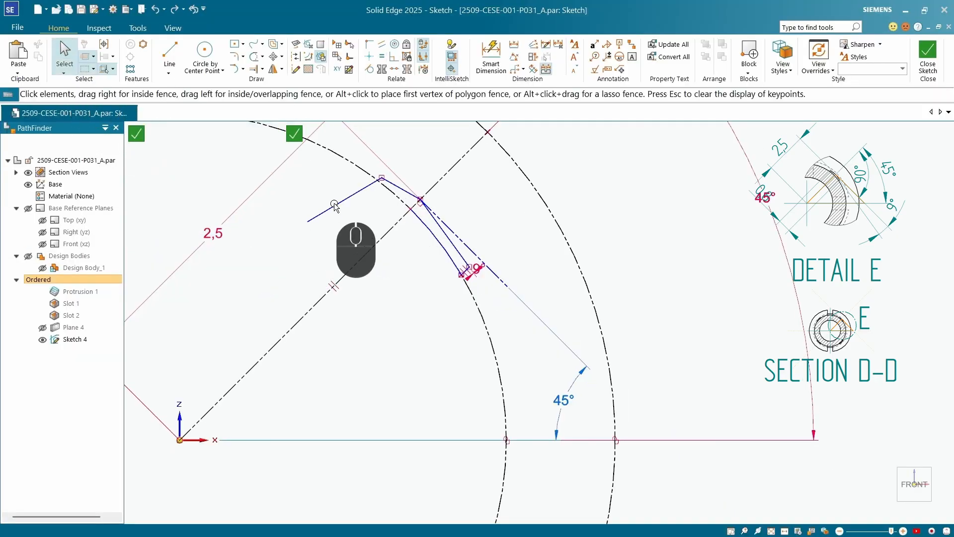
{"action": "left_click", "coordinate": [368, 235]}
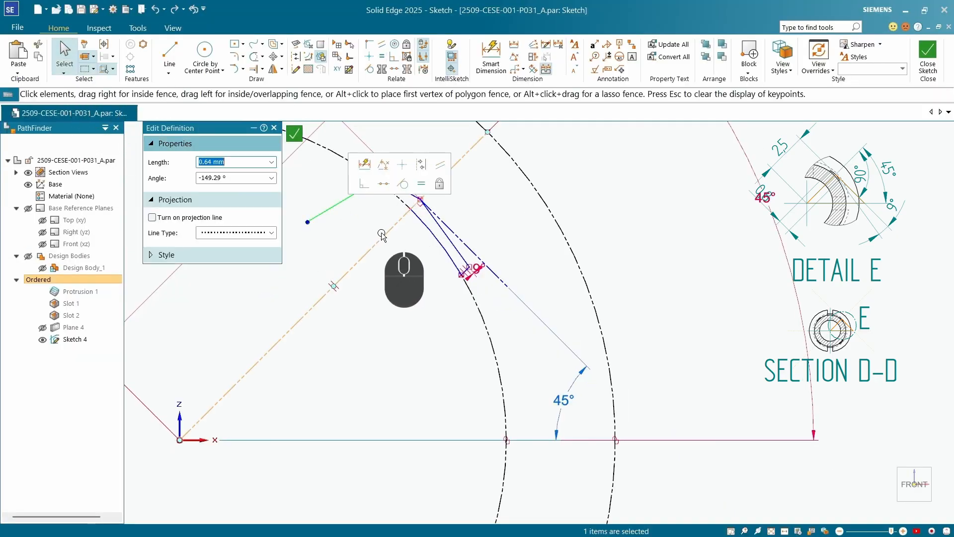
{"action": "key", "text": "Delete"}
{"action": "left_click", "coordinate": [420, 204]}
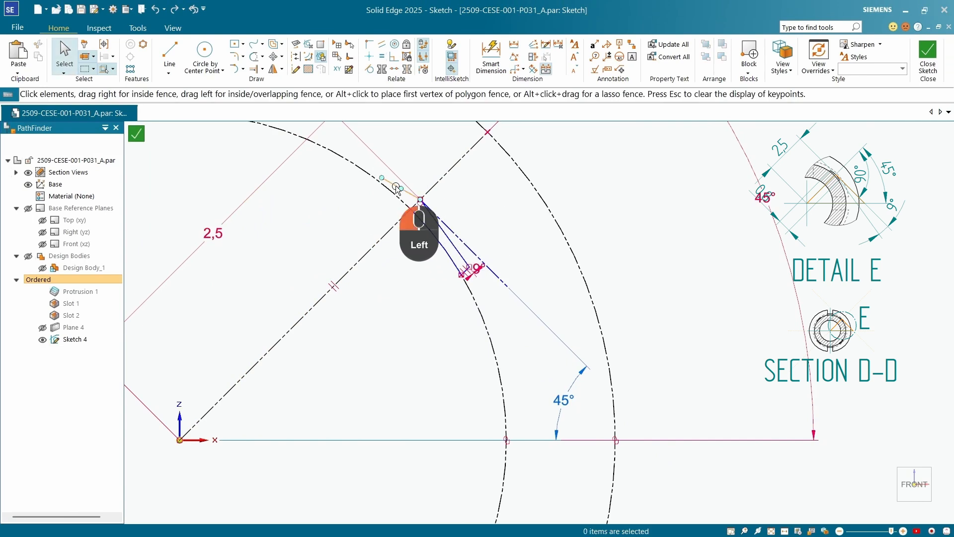
{"action": "key", "text": "Delete"}
{"action": "scroll", "coordinate": [418, 201], "scroll_direction": "up", "scroll_amount": 5}
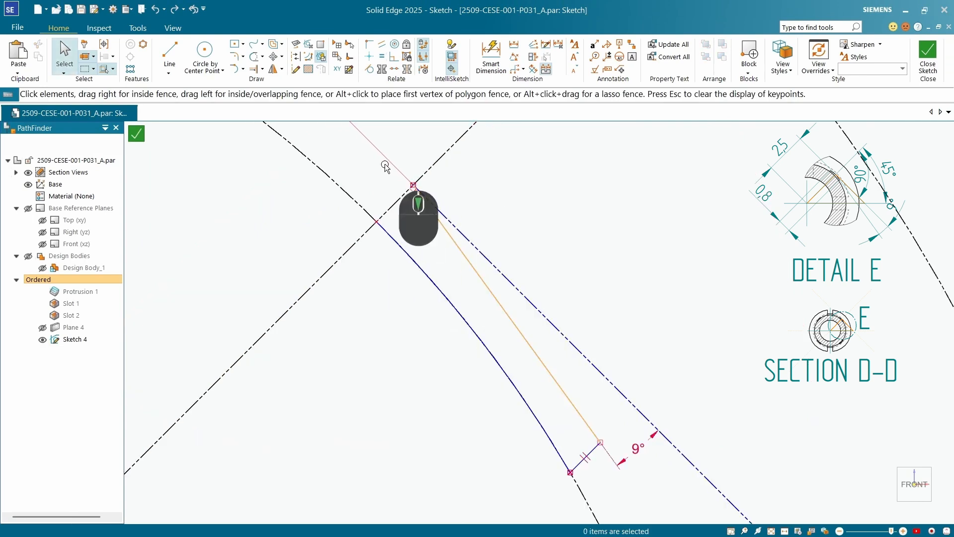
- Close the lower half profile with a line along the 45° construction line, from the arc's upper endpoint to the 9° line's upper endpoint
{"action": "left_click", "coordinate": [169, 53]}
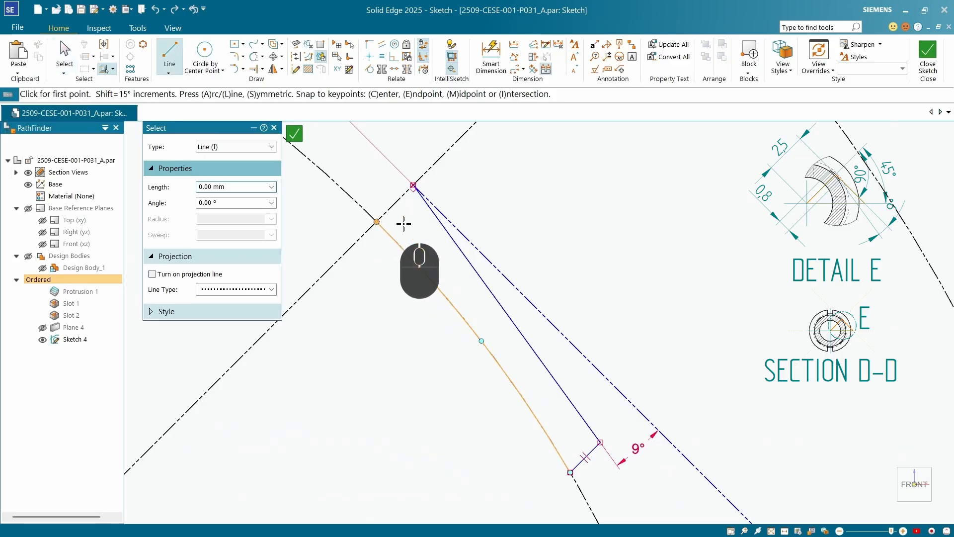
{"action": "left_click", "coordinate": [377, 221]}
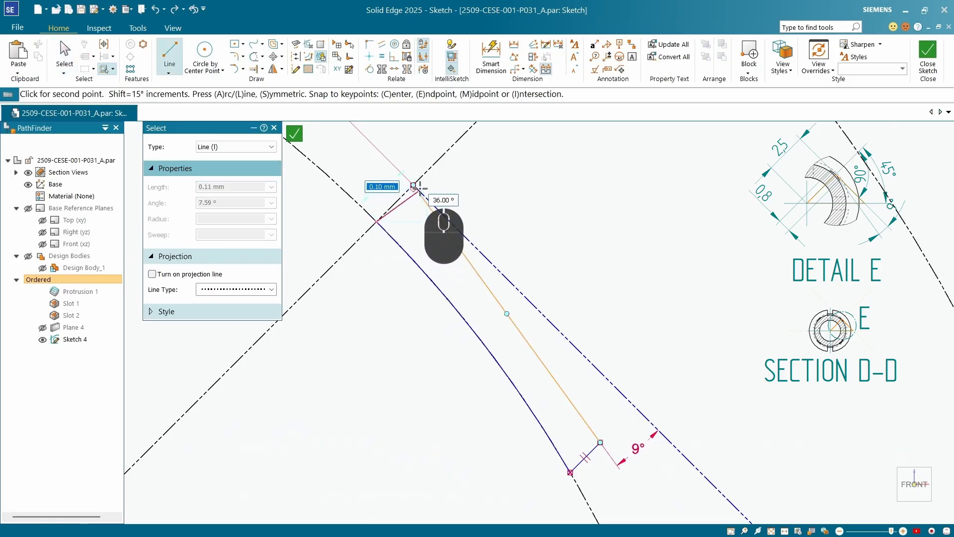
{"action": "left_click", "coordinate": [414, 185]}
{"action": "right_click", "coordinate": [542, 193]}
{"action": "scroll", "coordinate": [547, 204], "scroll_direction": "up", "scroll_amount": 6}
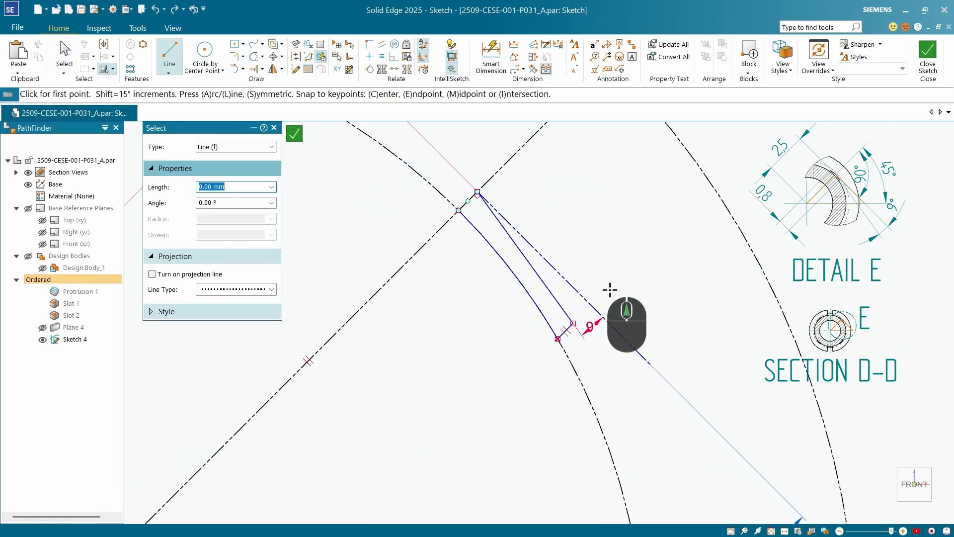
- Add a 0.8 mm symmetric diameter dimension from the 45° construction line to the profile's lower end segment
{"action": "scroll", "coordinate": [615, 256], "scroll_direction": "down", "scroll_amount": 3}
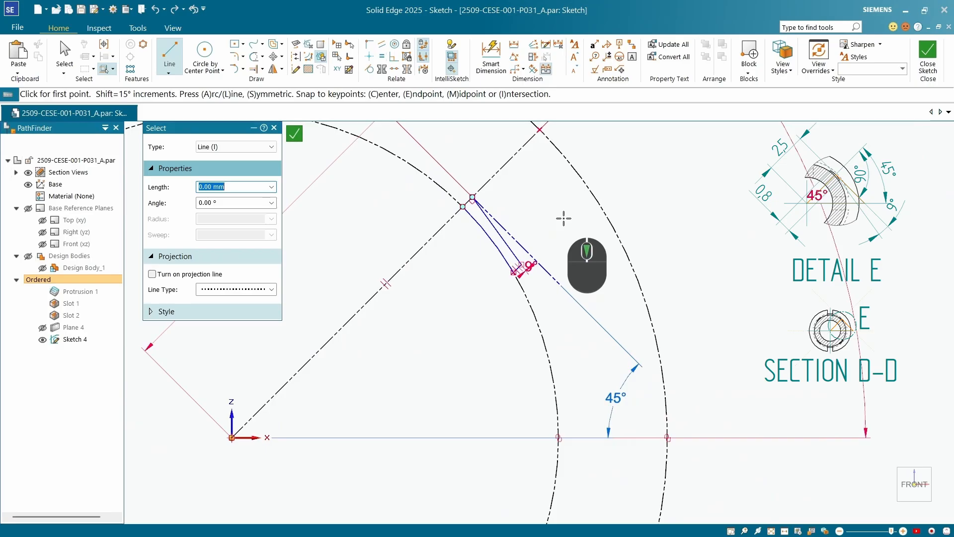
{"action": "scroll", "coordinate": [547, 224], "scroll_direction": "down", "scroll_amount": 3}
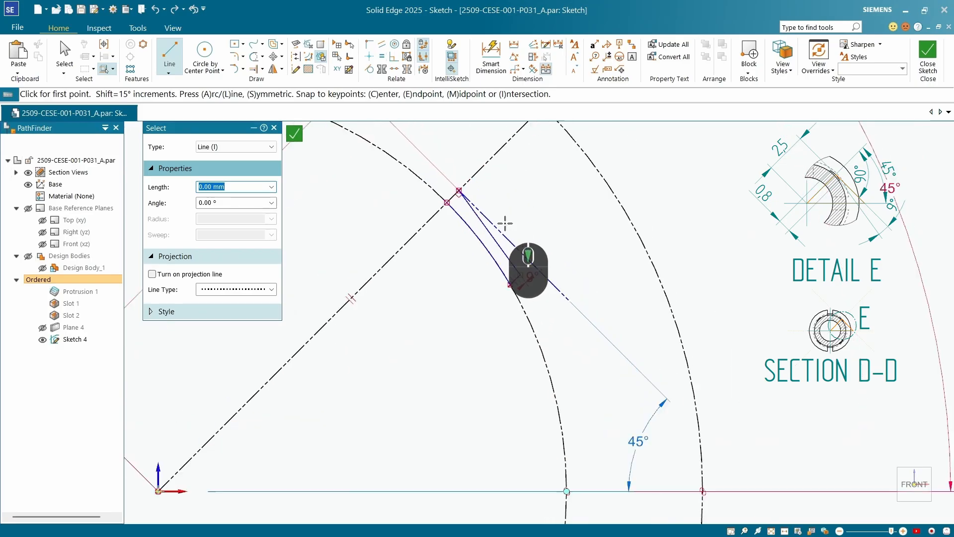
{"action": "scroll", "coordinate": [547, 255], "scroll_direction": "up", "scroll_amount": 3}
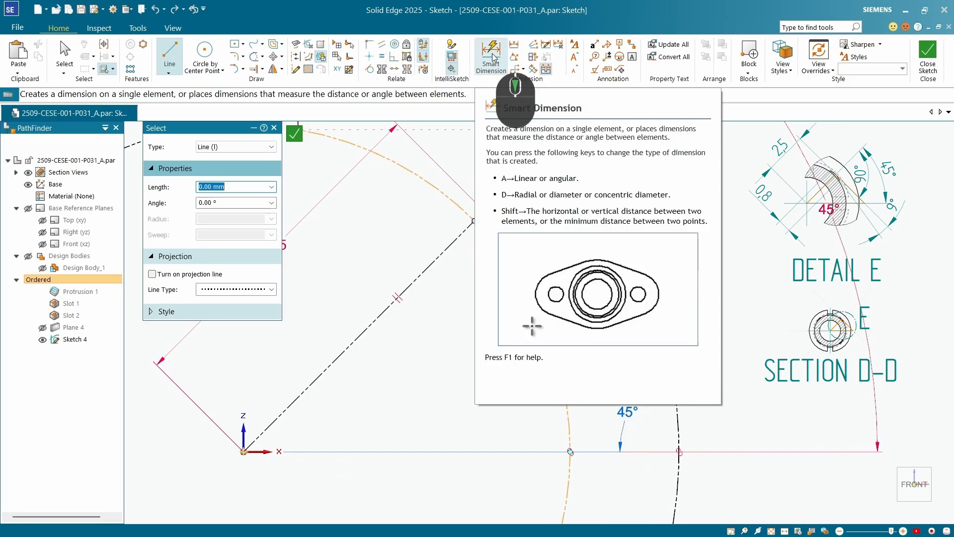
{"action": "left_click", "coordinate": [532, 59]}
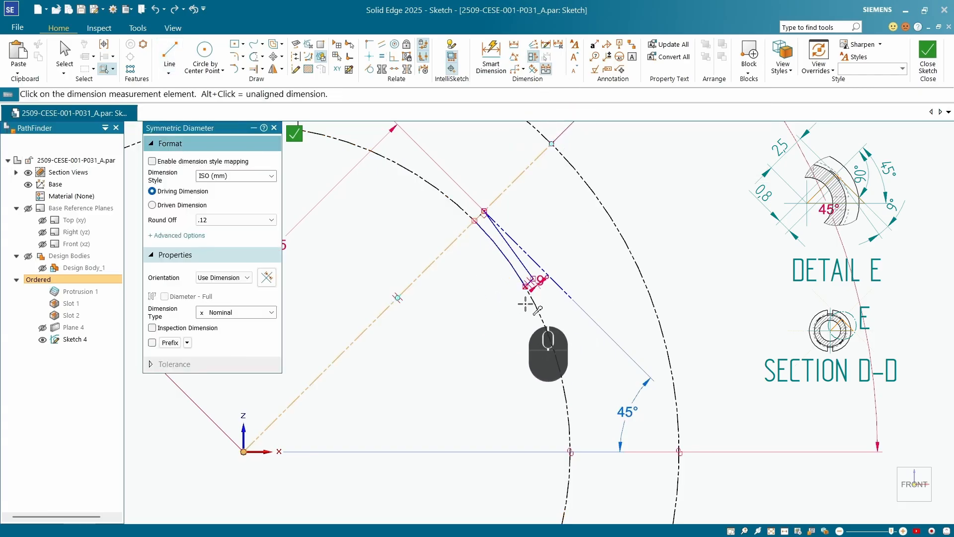
{"action": "scroll", "coordinate": [532, 296], "scroll_direction": "up", "scroll_amount": 3}
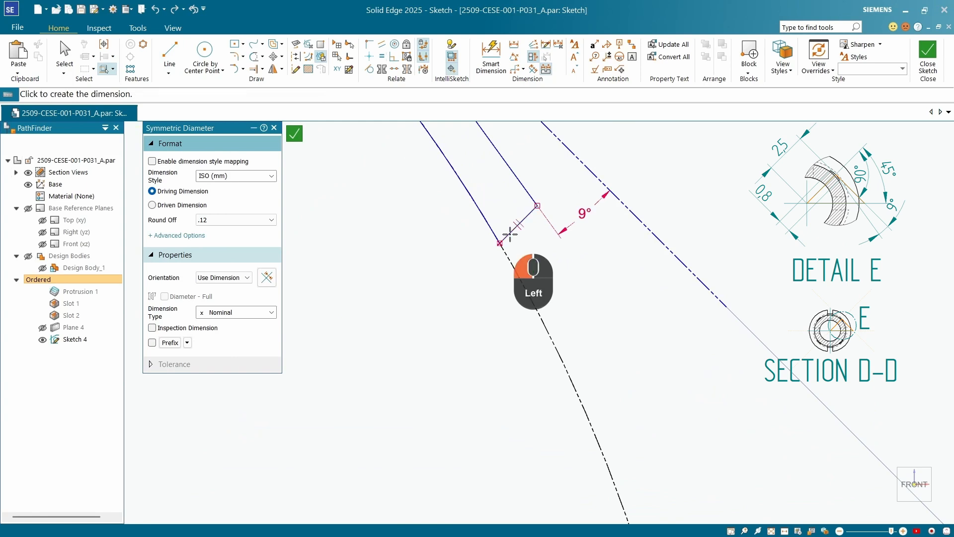
{"action": "left_click", "coordinate": [510, 234]}
{"action": "scroll", "coordinate": [491, 268], "scroll_direction": "down", "scroll_amount": 5}
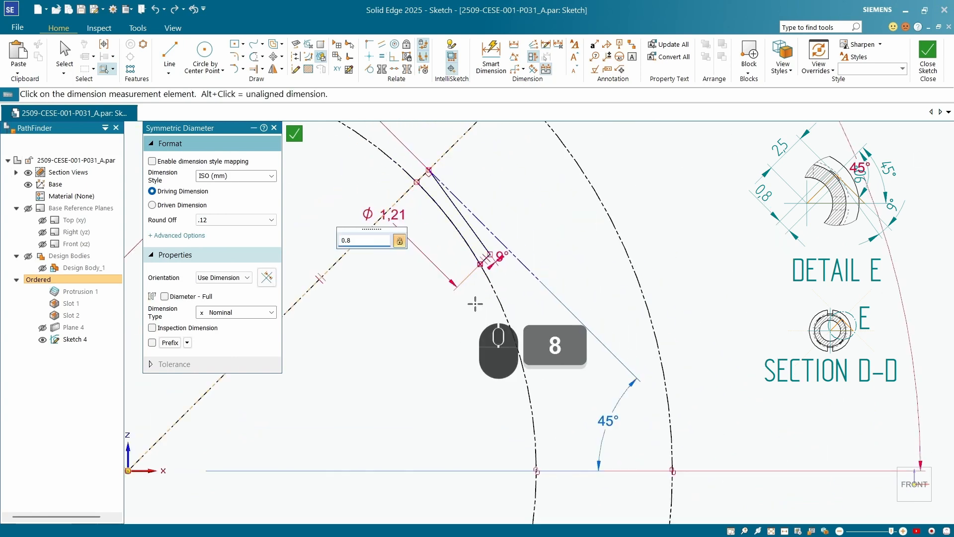
{"action": "left_click", "coordinate": [514, 46]}
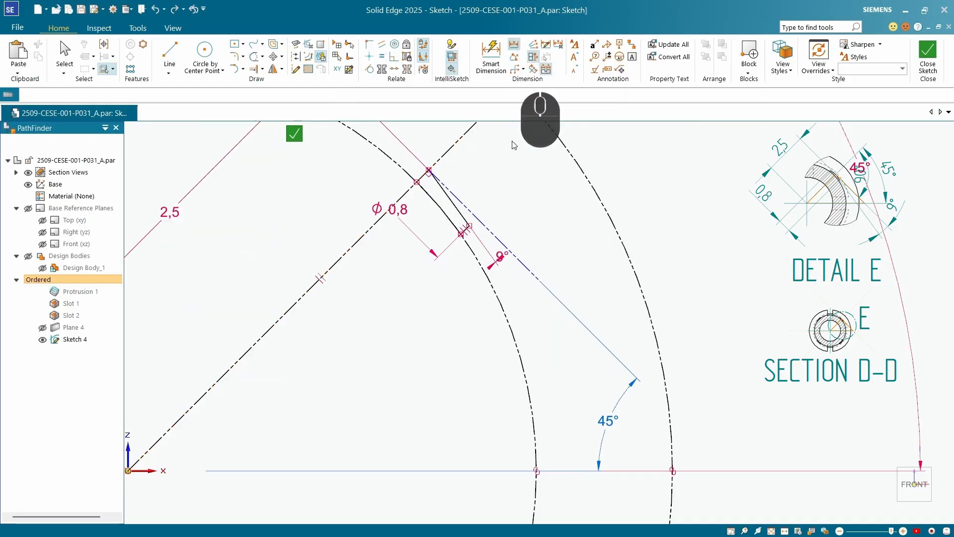
{"action": "left_click", "coordinate": [462, 233]}
{"action": "scroll", "coordinate": [417, 256], "scroll_direction": "up", "scroll_amount": 2}
{"action": "right_click", "coordinate": [354, 279]}
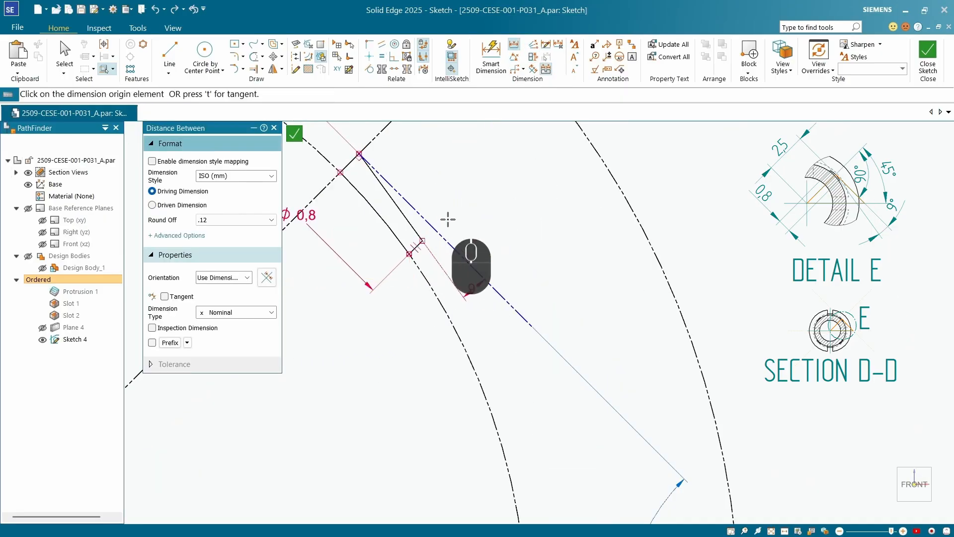
{"action": "scroll", "coordinate": [480, 229], "scroll_direction": "down", "scroll_amount": 4}
{"action": "left_click", "coordinate": [267, 277]}
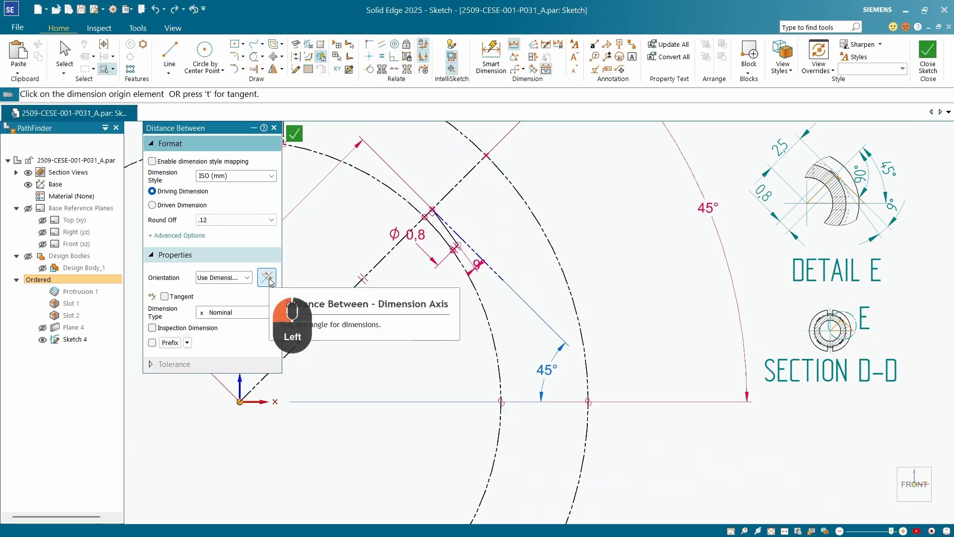
{"action": "scroll", "coordinate": [388, 268], "scroll_direction": "up", "scroll_amount": 2}
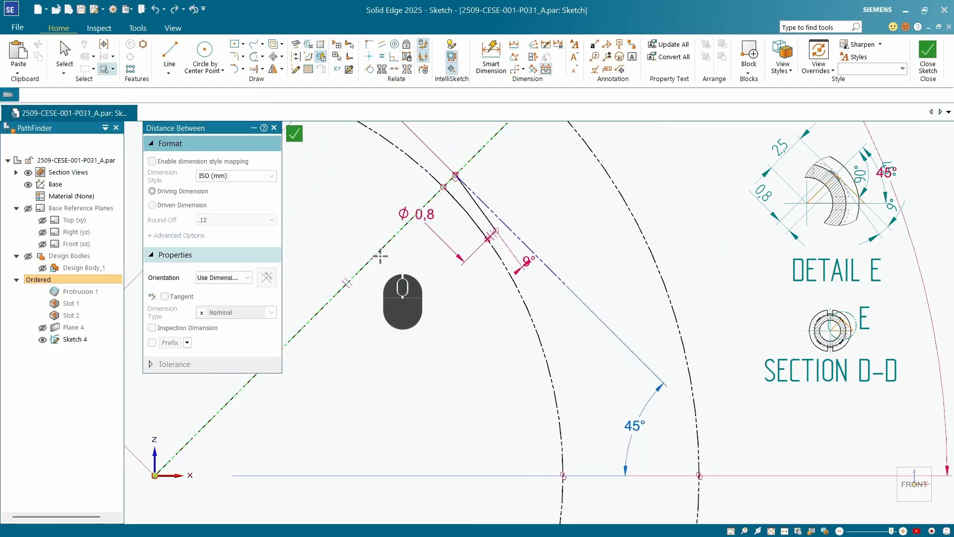
{"action": "left_click", "coordinate": [380, 256]}
{"action": "left_click", "coordinate": [492, 236]}
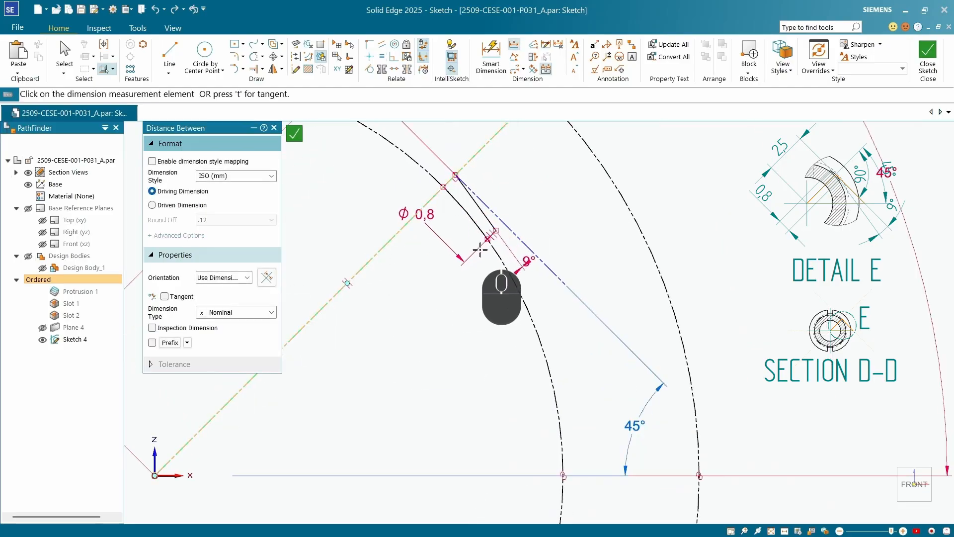
{"action": "scroll", "coordinate": [499, 235], "scroll_direction": "up", "scroll_amount": 2}
{"action": "left_click", "coordinate": [495, 229]}
{"action": "scroll", "coordinate": [383, 302], "scroll_direction": "down", "scroll_amount": 2}
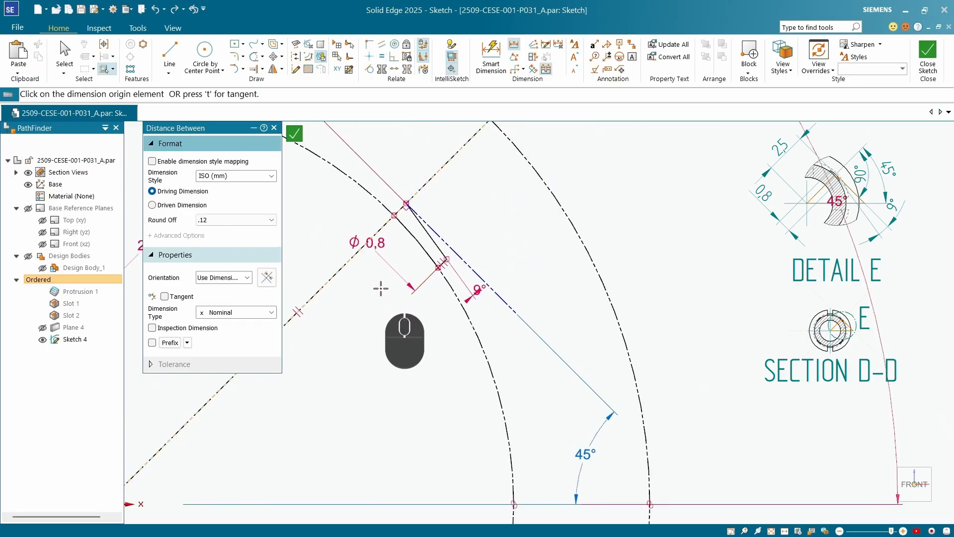
{"action": "scroll", "coordinate": [384, 231], "scroll_direction": "up", "scroll_amount": 2}
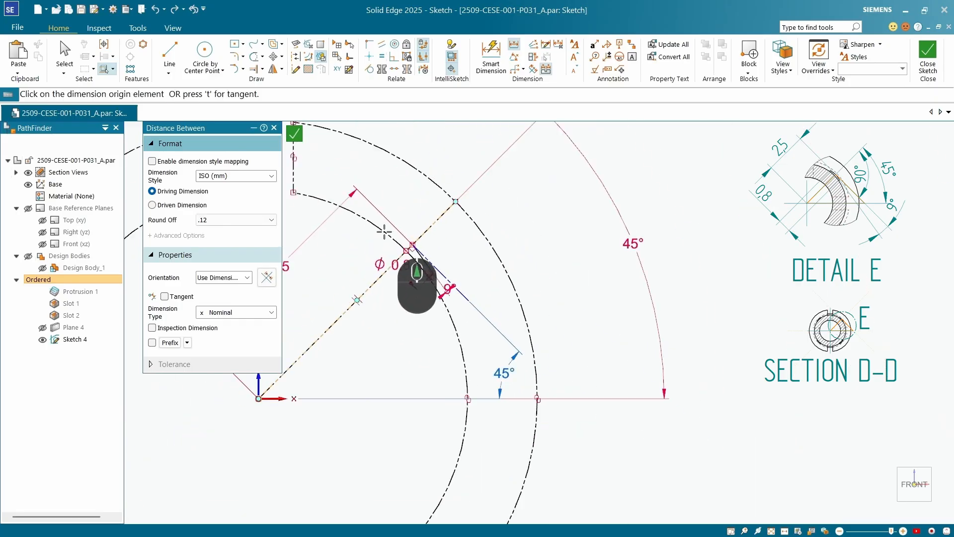
{"action": "scroll", "coordinate": [384, 231], "scroll_direction": "down", "scroll_amount": 3}
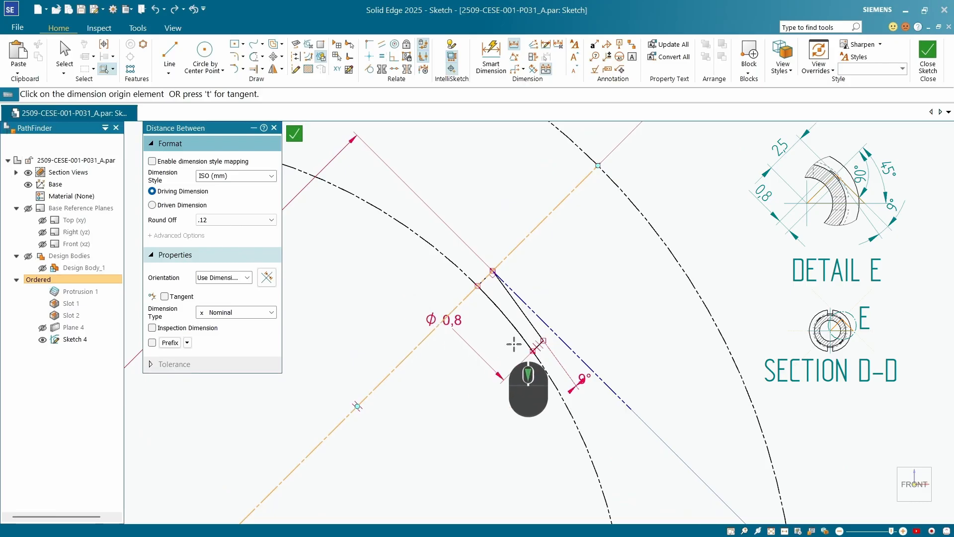
{"action": "scroll", "coordinate": [514, 344], "scroll_direction": "up", "scroll_amount": 3}
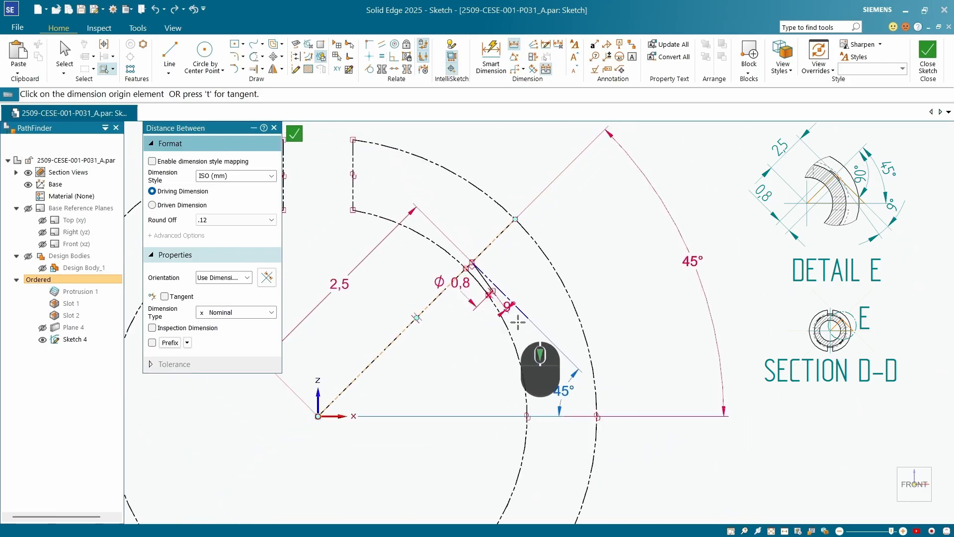
{"action": "scroll", "coordinate": [518, 323], "scroll_direction": "down", "scroll_amount": 3}
{"action": "scroll", "coordinate": [525, 293], "scroll_direction": "up", "scroll_amount": 3}
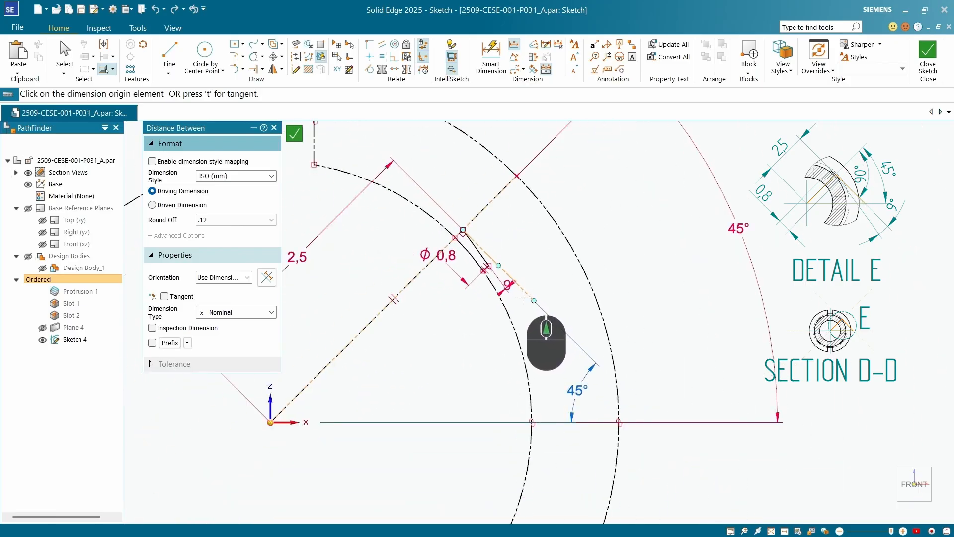
{"action": "scroll", "coordinate": [550, 282], "scroll_direction": "down", "scroll_amount": 2}
- Draw a construction line from the lower end segment's outer endpoint outward, crossing the dashed reference line of the 9° dimension
{"action": "left_click", "coordinate": [169, 52]}
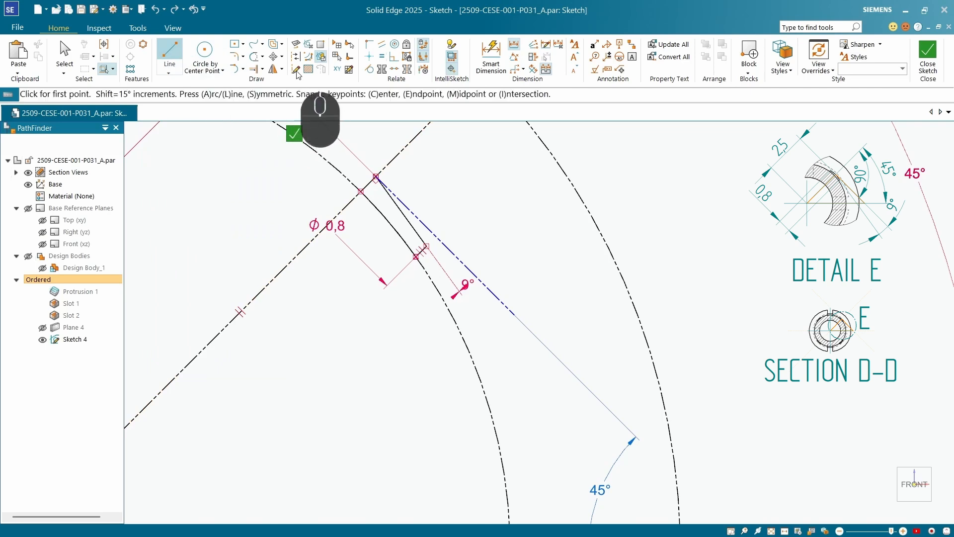
{"action": "scroll", "coordinate": [427, 243], "scroll_direction": "down", "scroll_amount": 3}
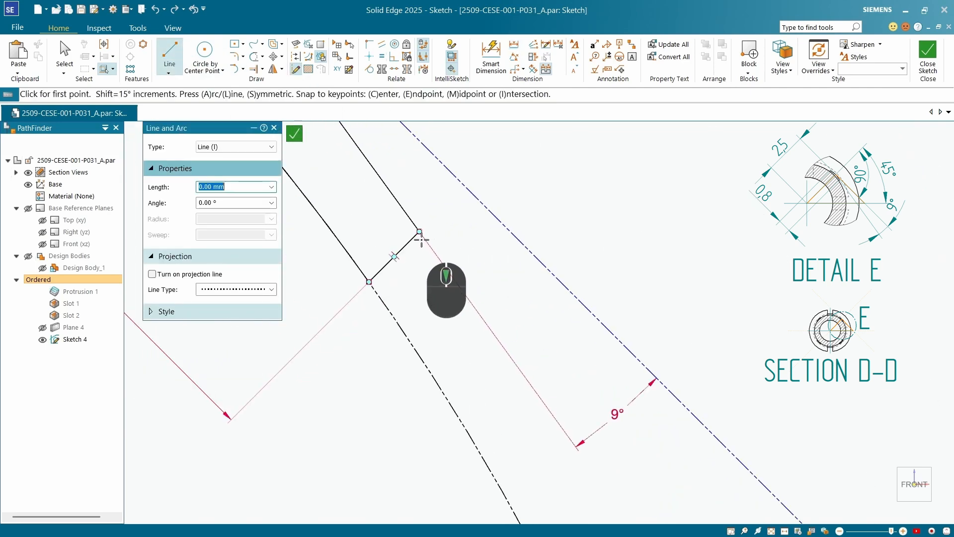
{"action": "left_click", "coordinate": [419, 231]}
{"action": "scroll", "coordinate": [499, 323], "scroll_direction": "up", "scroll_amount": 2}
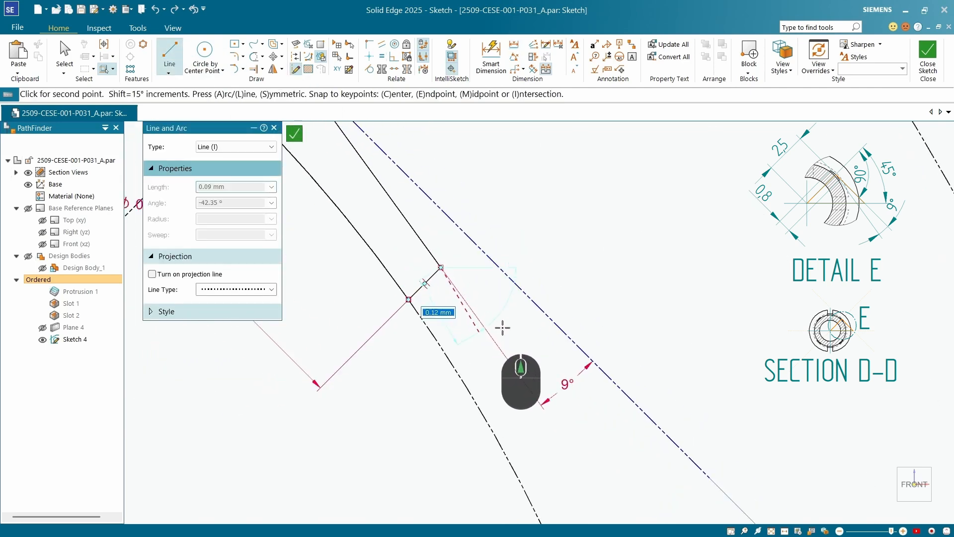
{"action": "left_click", "coordinate": [553, 215]}
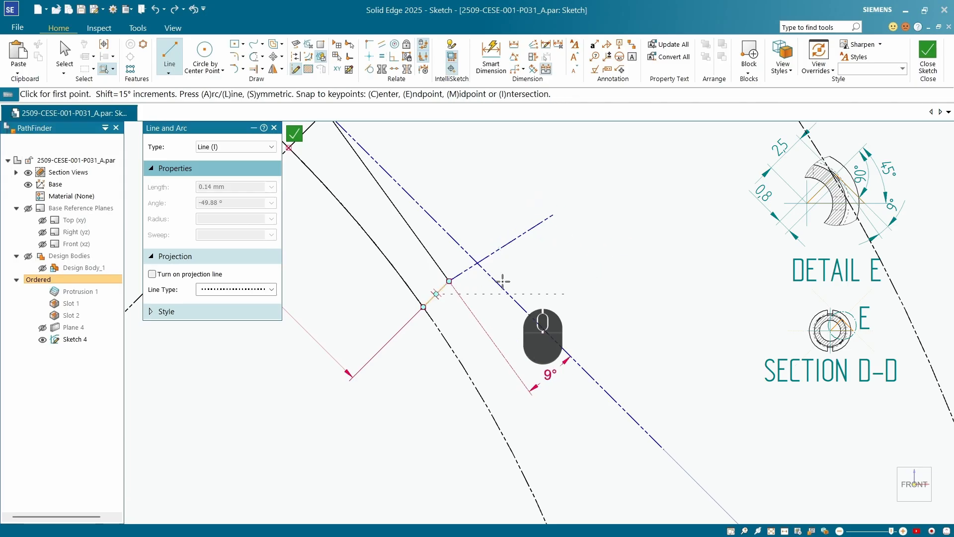
- Make the new construction line collinear with the profile's lower end segment
{"action": "left_click", "coordinate": [396, 70]}
{"action": "left_click", "coordinate": [517, 238]}
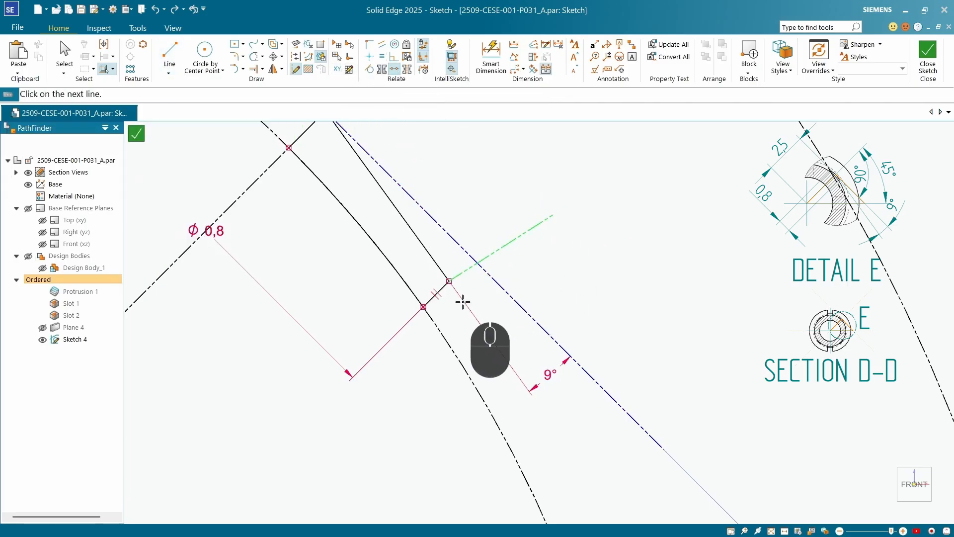
{"action": "scroll", "coordinate": [459, 298], "scroll_direction": "up", "scroll_amount": 3}
- Trim the collinear construction line and the dashed reference line of the 9° dimension to a corner at their intersection
{"action": "scroll", "coordinate": [436, 287], "scroll_direction": "up", "scroll_amount": 2}
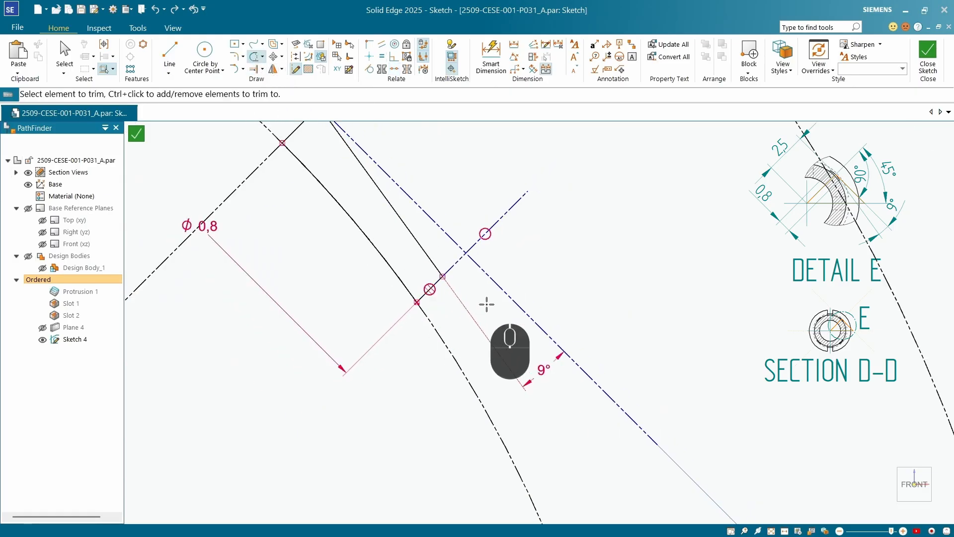
{"action": "scroll", "coordinate": [546, 372], "scroll_direction": "up", "scroll_amount": 2}
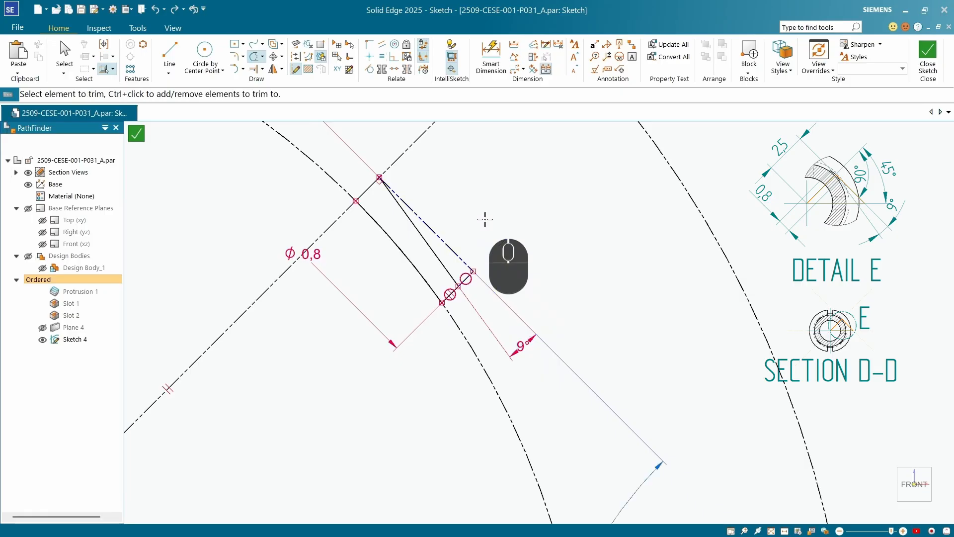
{"action": "scroll", "coordinate": [480, 326], "scroll_direction": "up", "scroll_amount": 3}
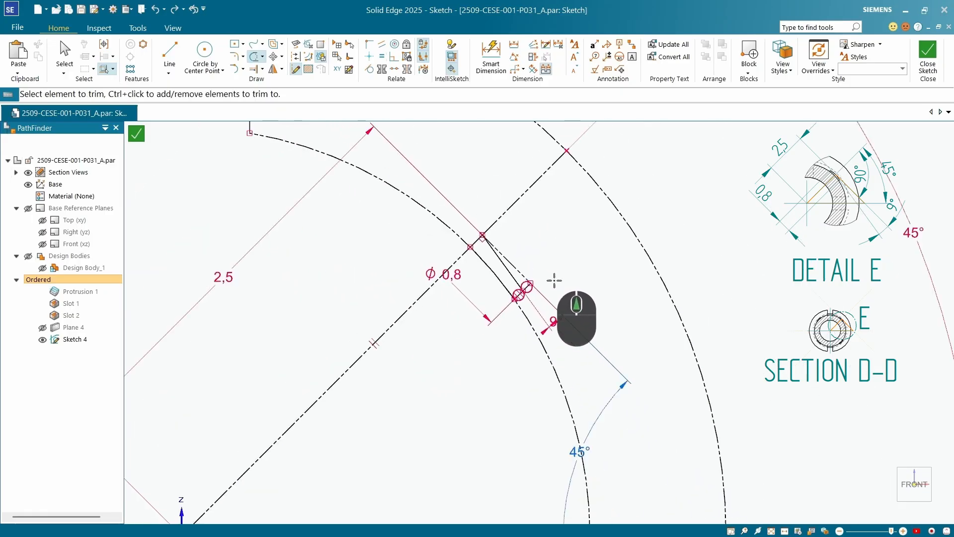
{"action": "scroll", "coordinate": [555, 281], "scroll_direction": "up", "scroll_amount": 3}
{"action": "scroll", "coordinate": [446, 339], "scroll_direction": "down", "scroll_amount": 1}
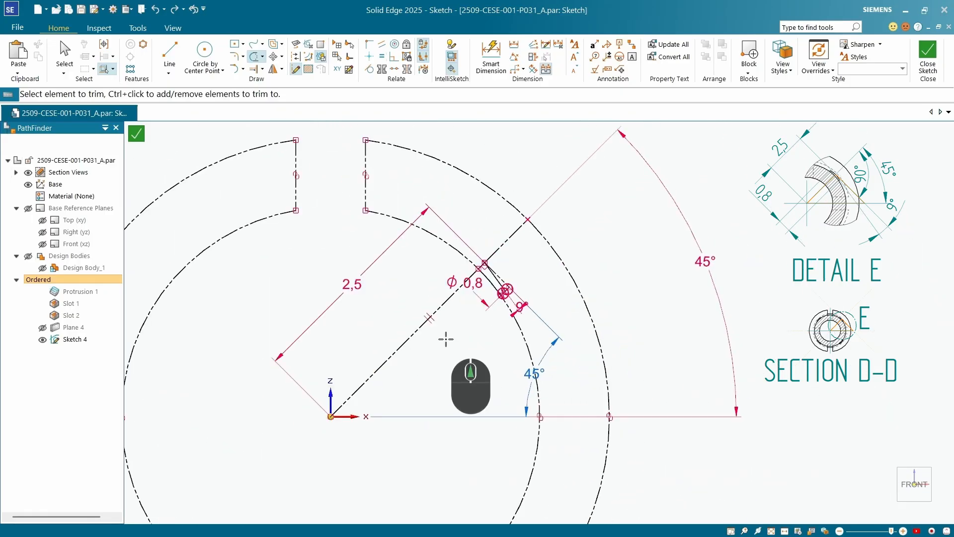
- Close the Detail E profile sketch and finish it
{"action": "left_click", "coordinate": [138, 136]}
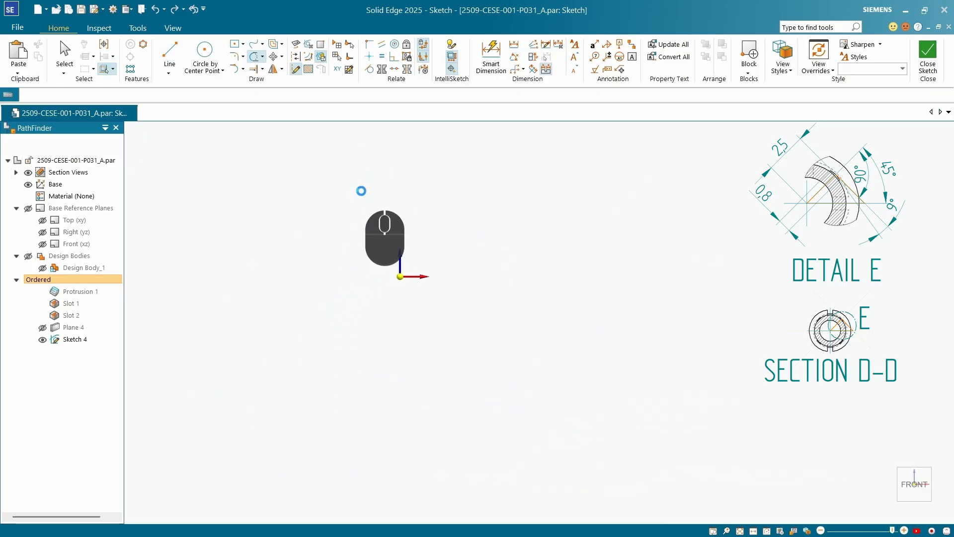
{"action": "left_click", "coordinate": [254, 145]}
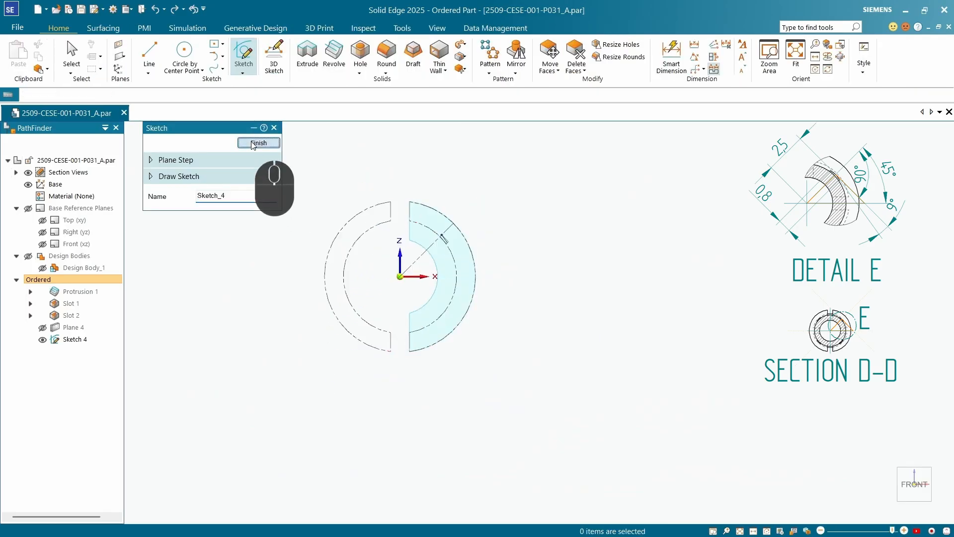
{"action": "left_click", "coordinate": [252, 145]}
- Show the design bodies together with the Detail E profile sketch
{"action": "scroll", "coordinate": [474, 255], "scroll_direction": "down", "scroll_amount": 5}
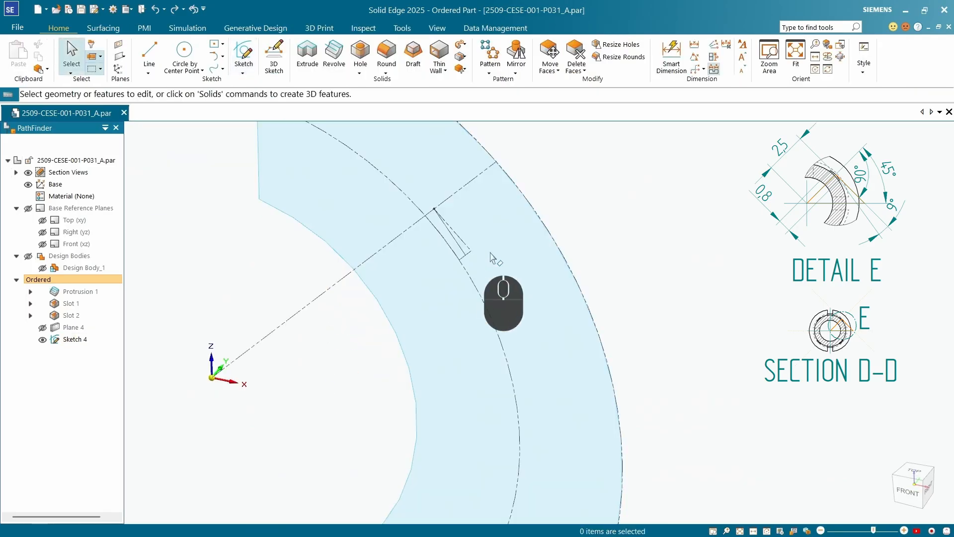
{"action": "scroll", "coordinate": [448, 279], "scroll_direction": "up", "scroll_amount": 1}
{"action": "scroll", "coordinate": [62, 298], "scroll_direction": "up", "scroll_amount": 1}
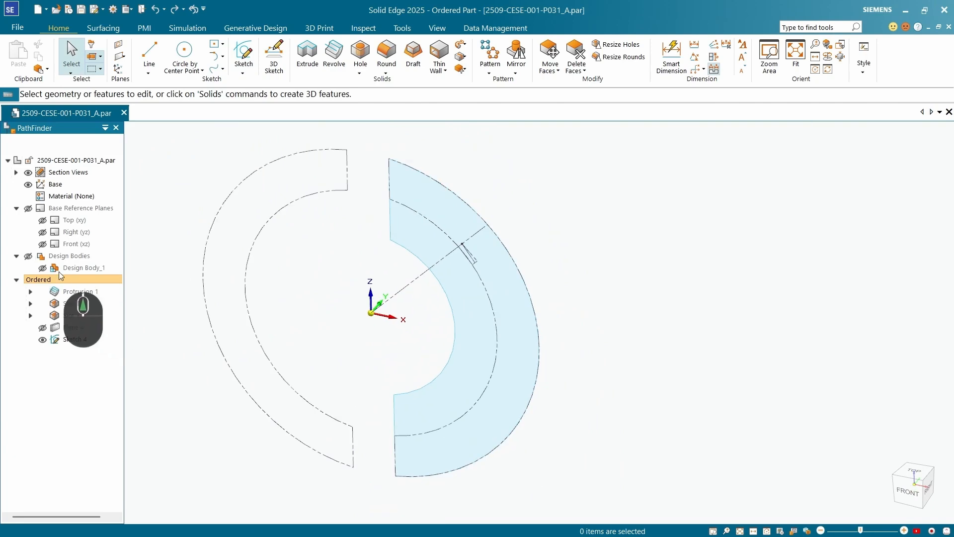
{"action": "left_click", "coordinate": [28, 256]}
{"action": "middle_click_drag", "start_coordinate": [229, 311], "coordinate": [505, 198]}
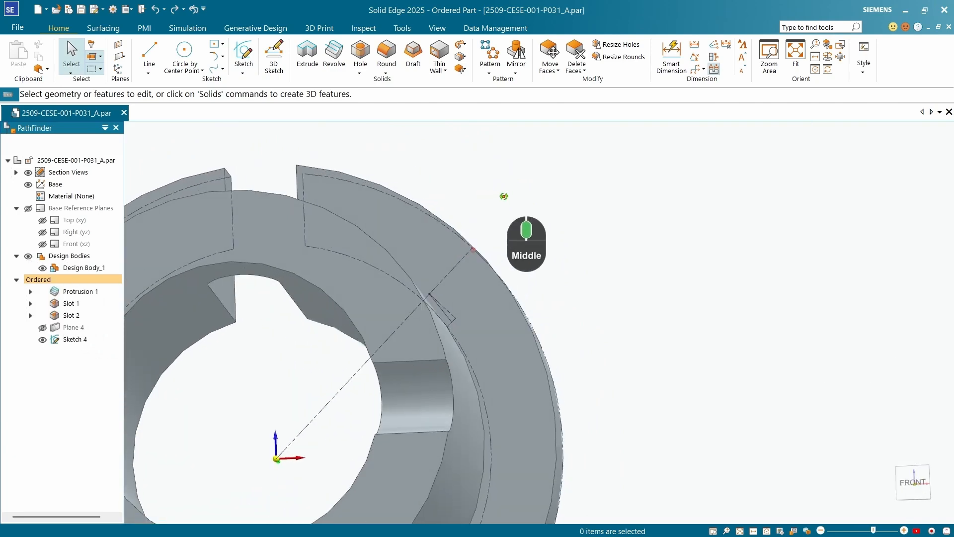
{"action": "scroll", "coordinate": [505, 198], "scroll_direction": "up", "scroll_amount": 3}
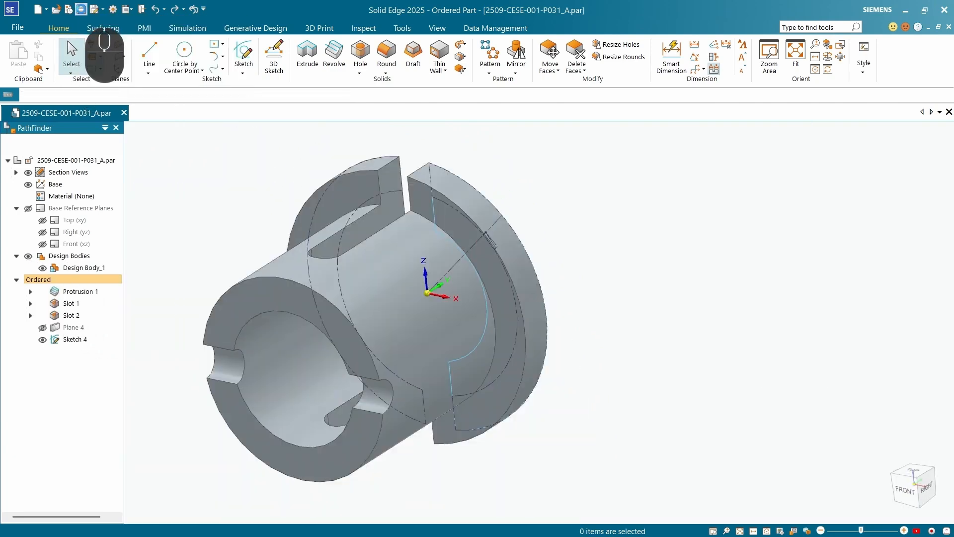
{"action": "scroll", "coordinate": [581, 256], "scroll_direction": "up", "scroll_amount": 4}
{"action": "middle_click_drag", "start_coordinate": [601, 288], "coordinate": [621, 306]}
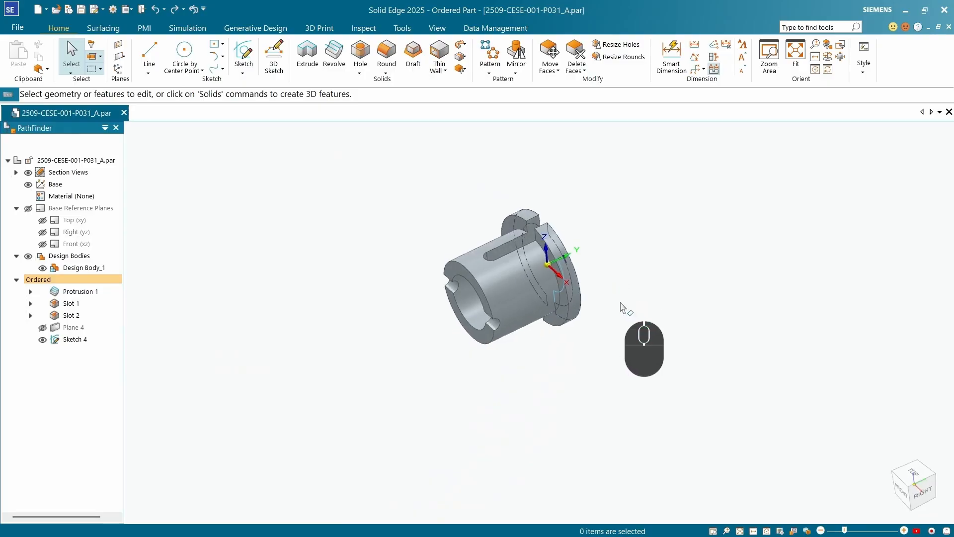
- Create a reference plane parallel to the flange face on the sleeve side, offset 2 mm toward the slotted end
{"action": "left_click", "coordinate": [119, 56]}
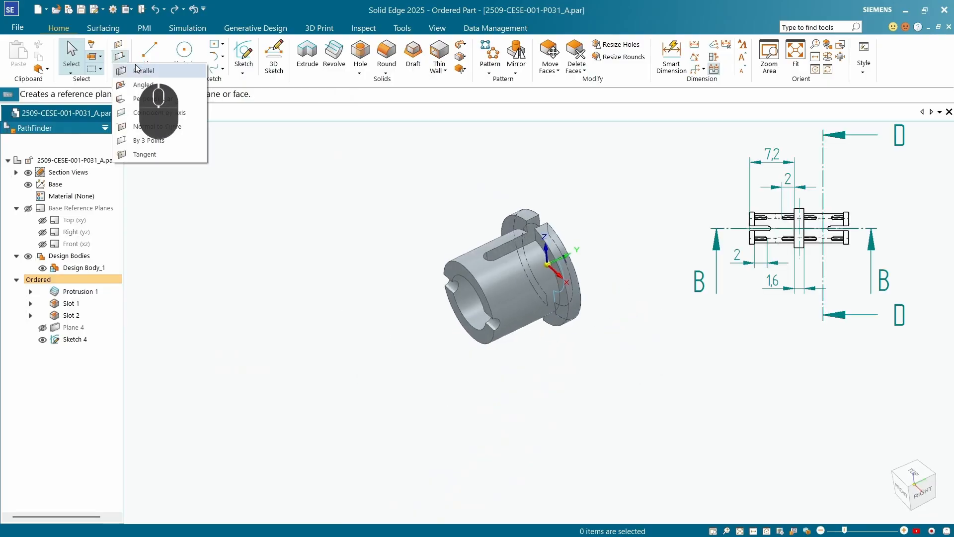
{"action": "left_click", "coordinate": [136, 70]}
{"action": "scroll", "coordinate": [565, 309], "scroll_direction": "down", "scroll_amount": 5}
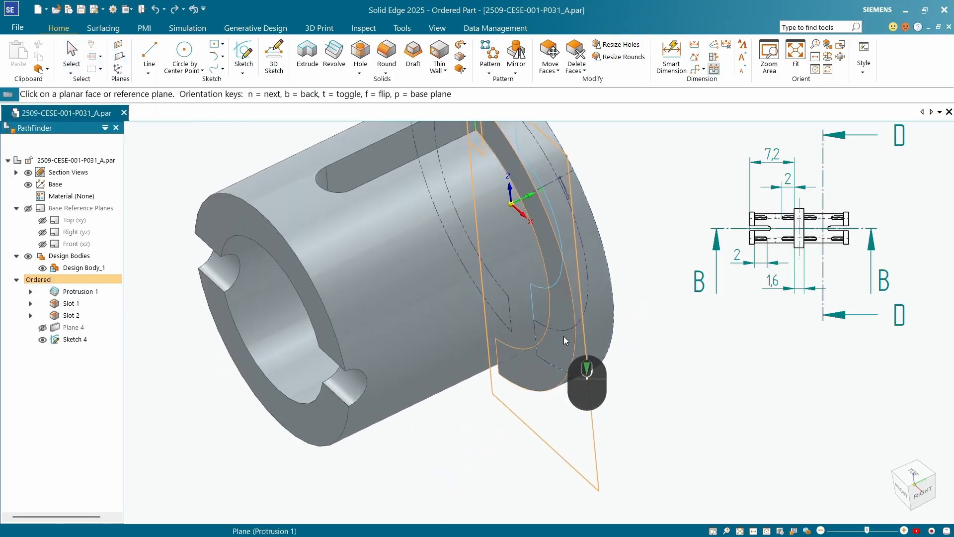
{"action": "left_click", "coordinate": [564, 338]}
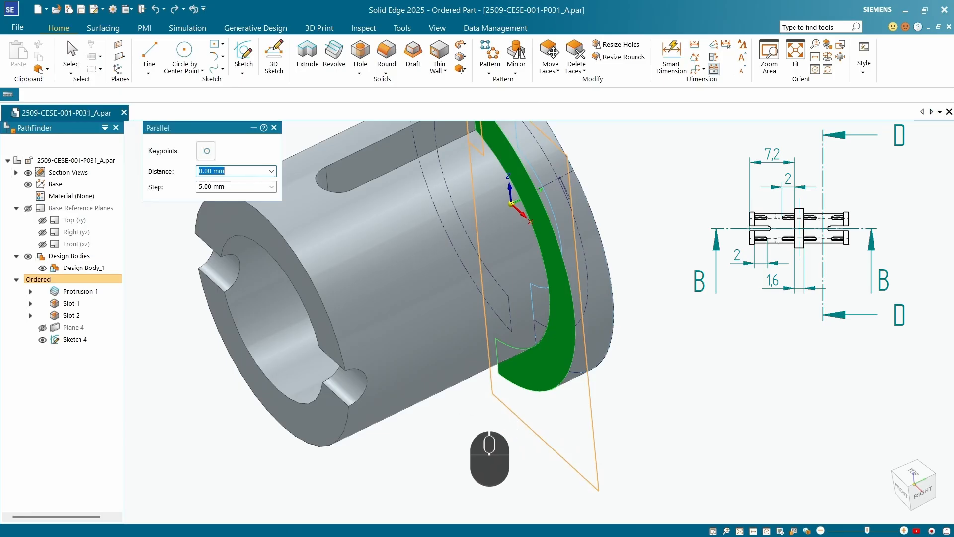
{"action": "type", "text": "2"}
{"action": "key", "text": "Return"}
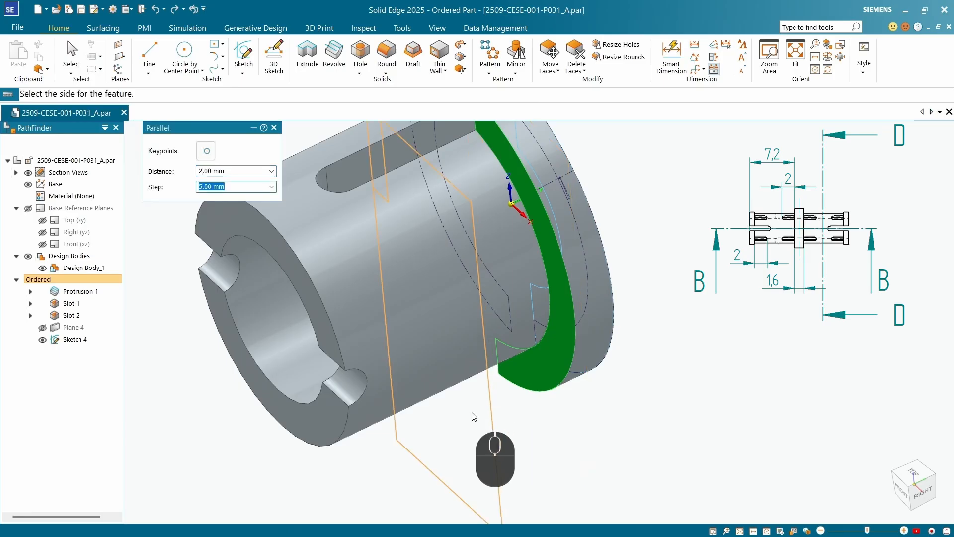
{"action": "left_click", "coordinate": [474, 416]}
- Create a second parallel reference plane from the end collar's inner face, offset 2 mm toward the flange
{"action": "scroll", "coordinate": [512, 388], "scroll_direction": "up", "scroll_amount": 5}
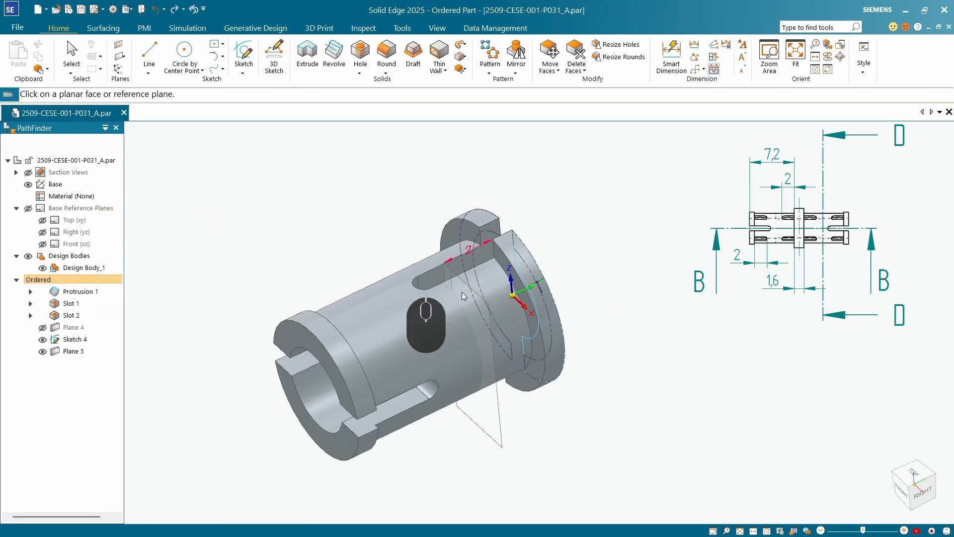
{"action": "middle_click_drag", "start_coordinate": [462, 291], "coordinate": [393, 268]}
{"action": "scroll", "coordinate": [341, 268], "scroll_direction": "down", "scroll_amount": 2}
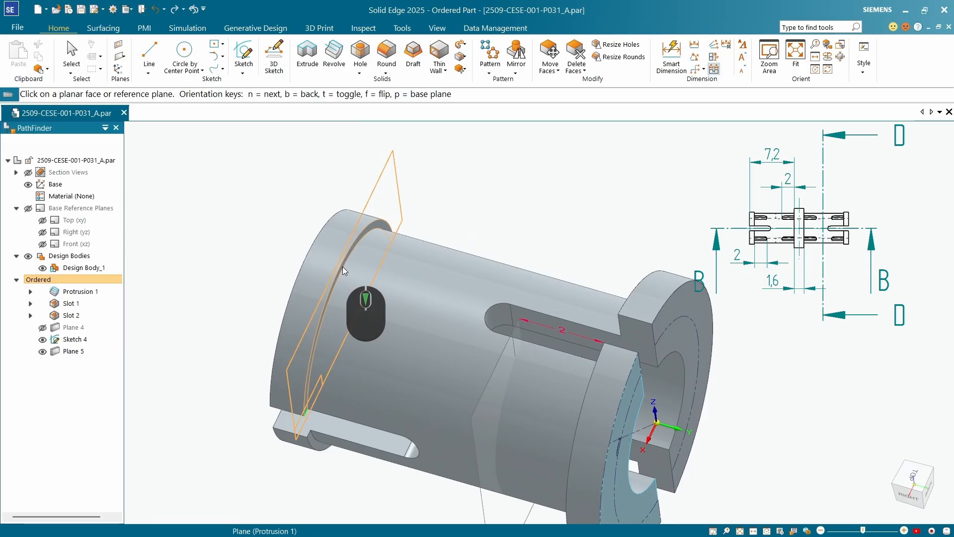
{"action": "left_click", "coordinate": [342, 266]}
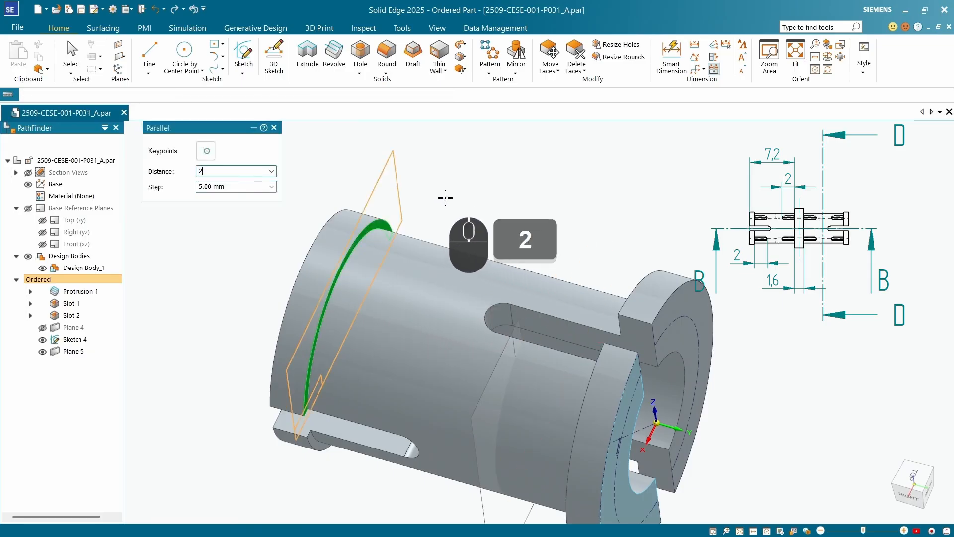
{"action": "key", "text": "Return"}
{"action": "middle_click_drag", "start_coordinate": [446, 207], "coordinate": [558, 211]}
{"action": "scroll", "coordinate": [558, 210], "scroll_direction": "down", "scroll_amount": 3}
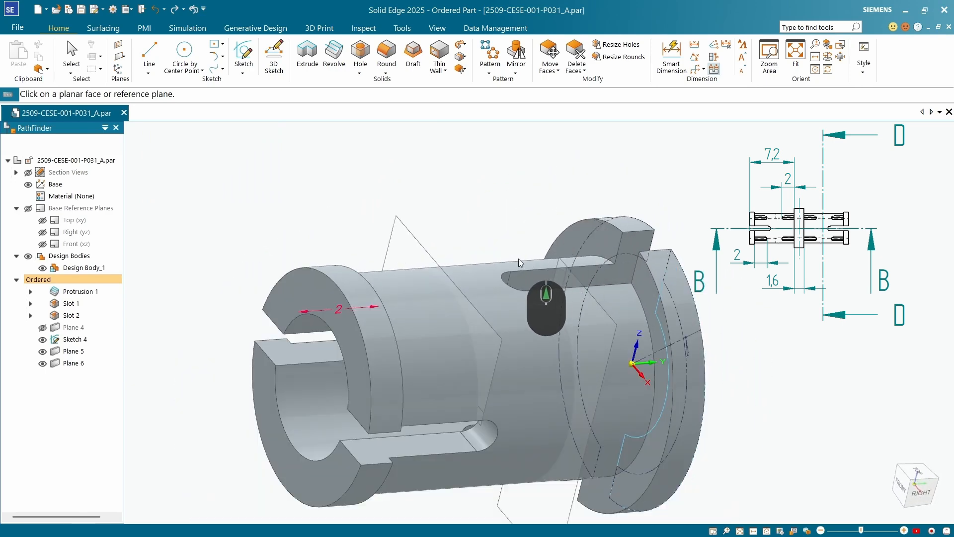
{"action": "scroll", "coordinate": [518, 258], "scroll_direction": "down", "scroll_amount": 3}
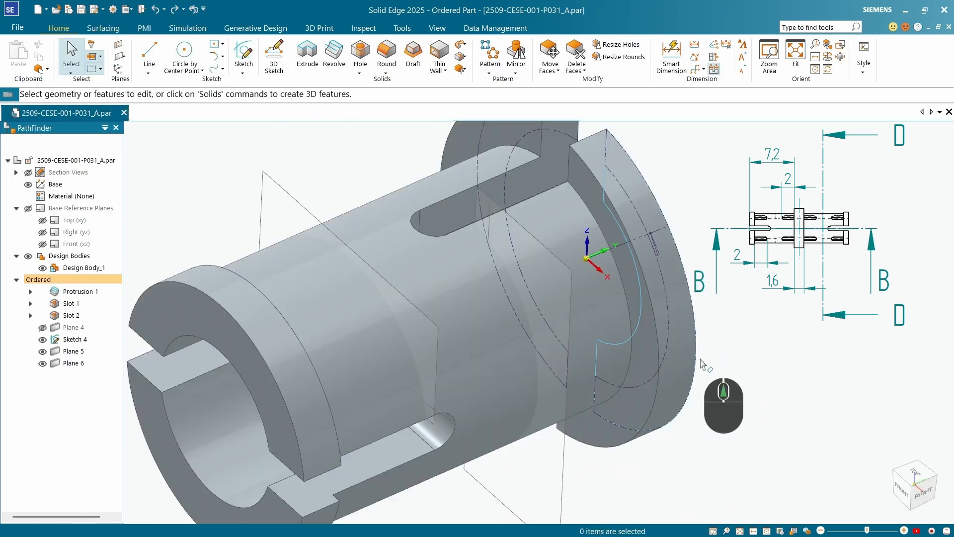
- Start an Extrude from the existing sketch, selecting the small closed Detail E profile as a chain
{"action": "scroll", "coordinate": [532, 316], "scroll_direction": "up", "scroll_amount": 5}
{"action": "left_click", "coordinate": [306, 57]}
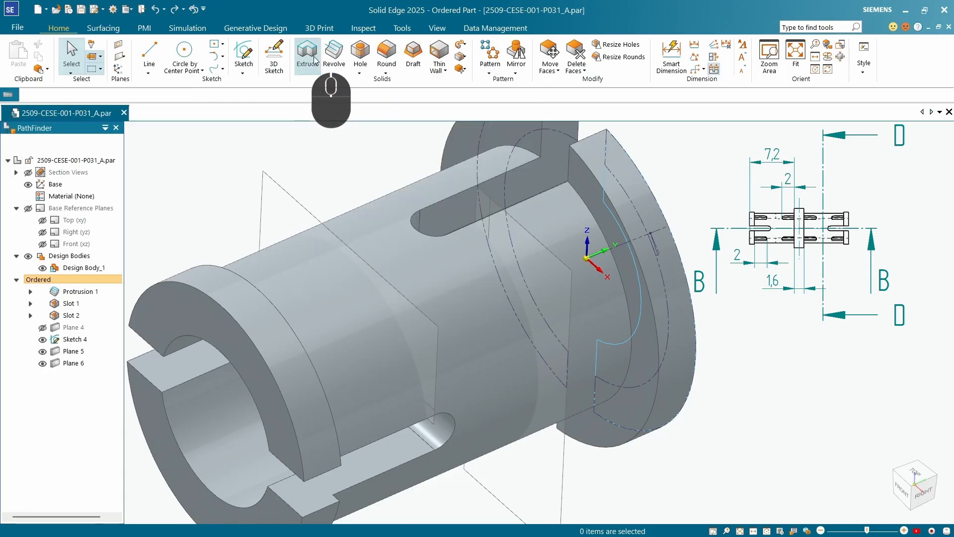
{"action": "left_click", "coordinate": [219, 213]}
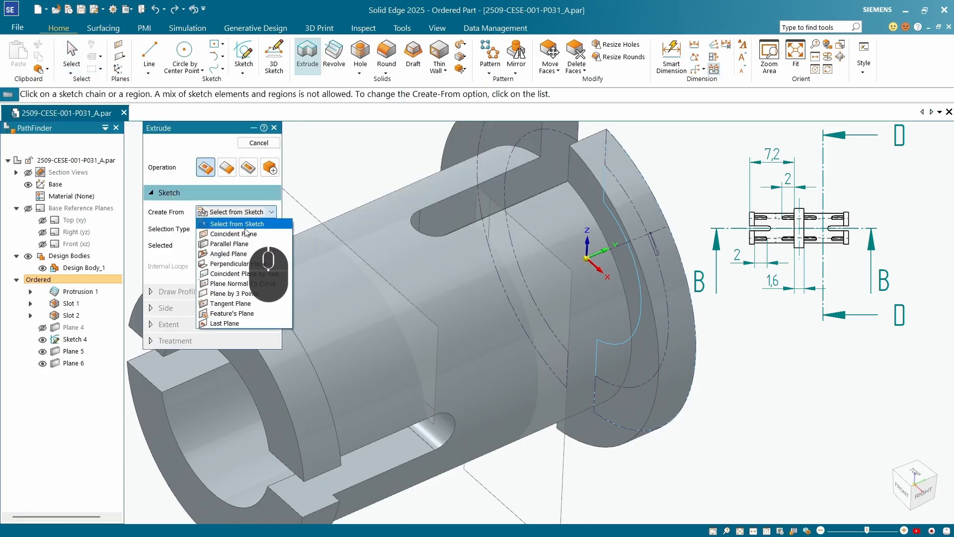
{"action": "left_click", "coordinate": [245, 225]}
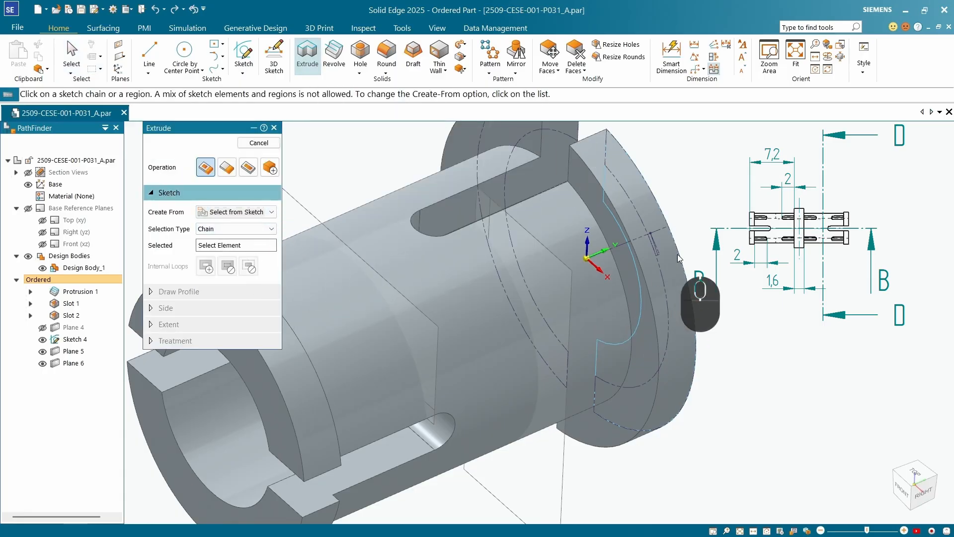
{"action": "scroll", "coordinate": [658, 255], "scroll_direction": "up", "scroll_amount": 3}
{"action": "scroll", "coordinate": [657, 251], "scroll_direction": "up", "scroll_amount": 1}
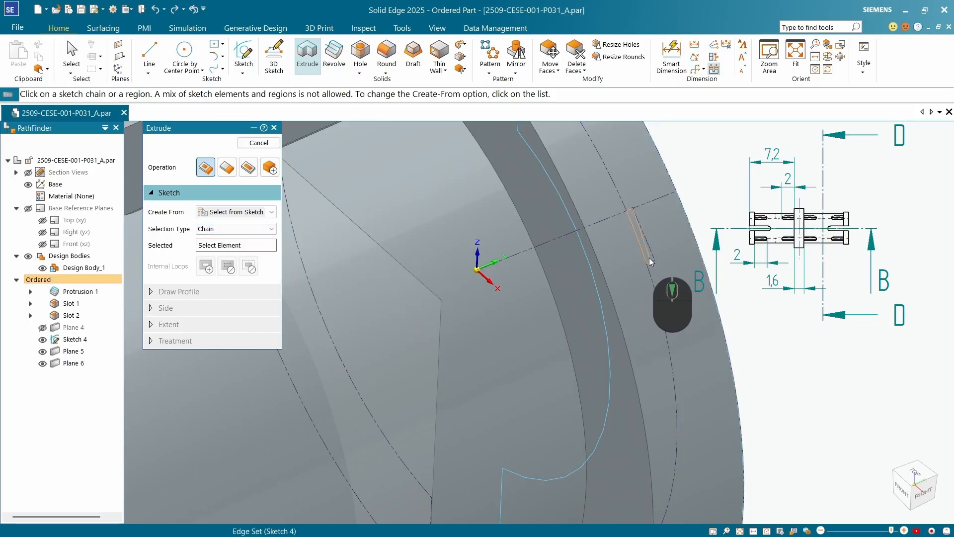
{"action": "scroll", "coordinate": [649, 257], "scroll_direction": "up", "scroll_amount": 1}
{"action": "scroll", "coordinate": [648, 257], "scroll_direction": "down", "scroll_amount": 4}
{"action": "scroll", "coordinate": [651, 255], "scroll_direction": "up", "scroll_amount": 4}
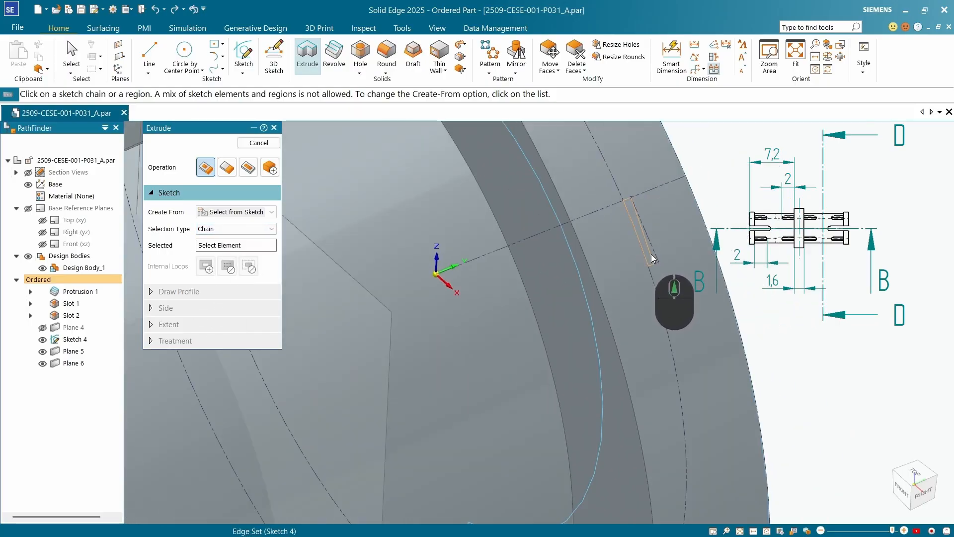
{"action": "scroll", "coordinate": [651, 254], "scroll_direction": "down", "scroll_amount": 1}
{"action": "left_click", "coordinate": [650, 258]}
{"action": "scroll", "coordinate": [650, 263], "scroll_direction": "down", "scroll_amount": 5}
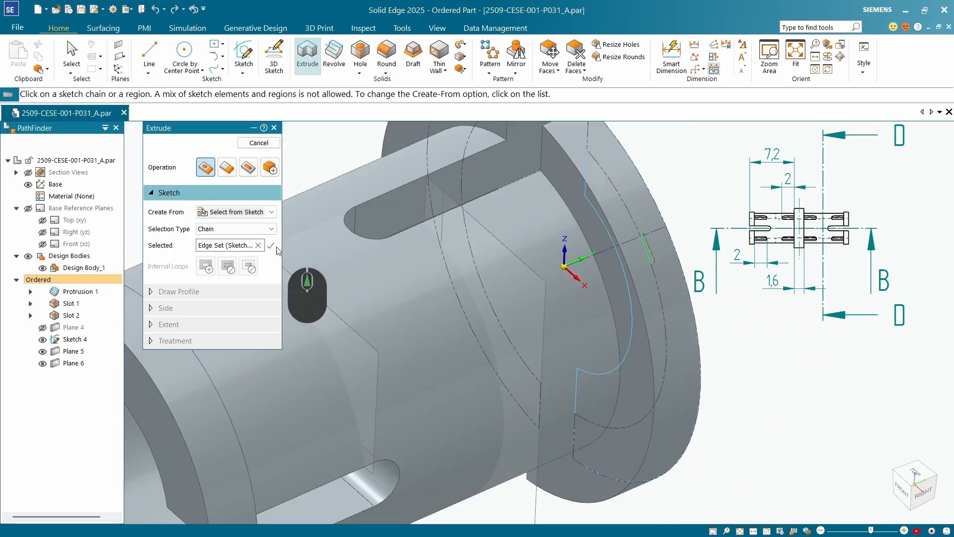
{"action": "left_click", "coordinate": [271, 246]}
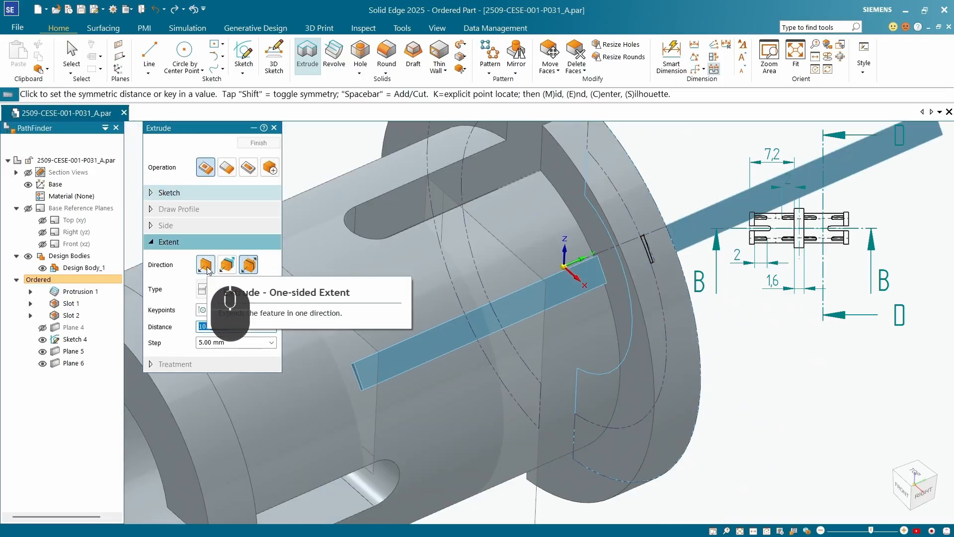
- Set a one-sided from-to extent for the profile, from the 2 mm offset plane beside the flange to the flange face
{"action": "left_click", "coordinate": [206, 265]}
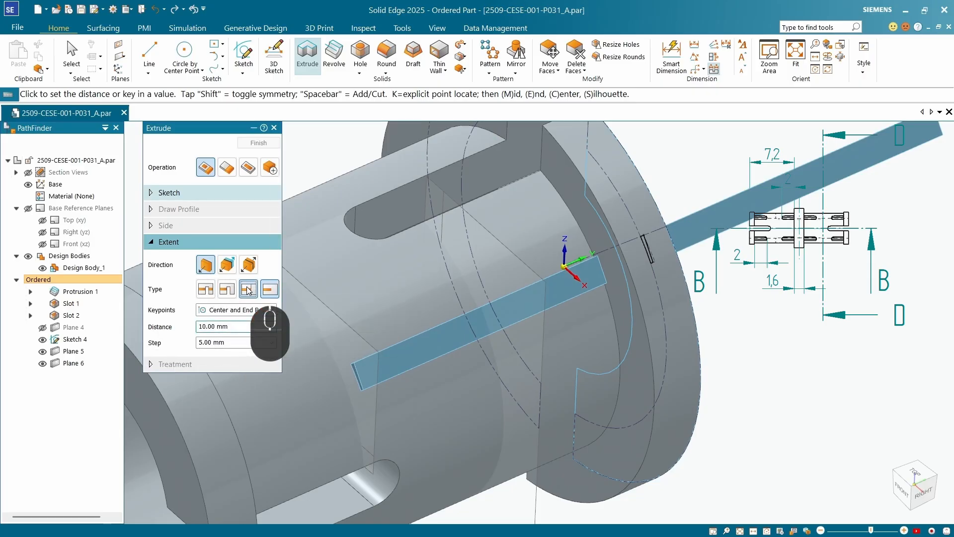
{"action": "left_click", "coordinate": [248, 290]}
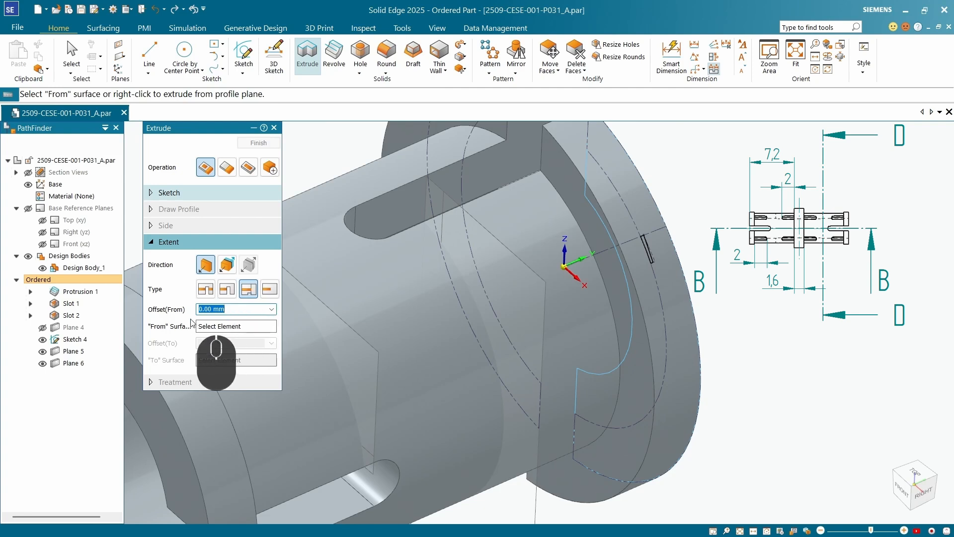
{"action": "left_click", "coordinate": [240, 326]}
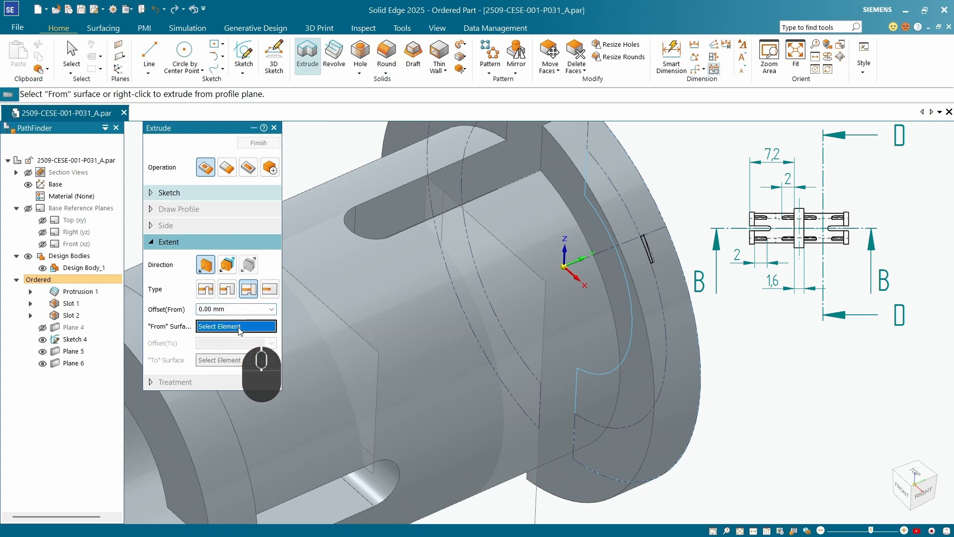
{"action": "left_click", "coordinate": [545, 310]}
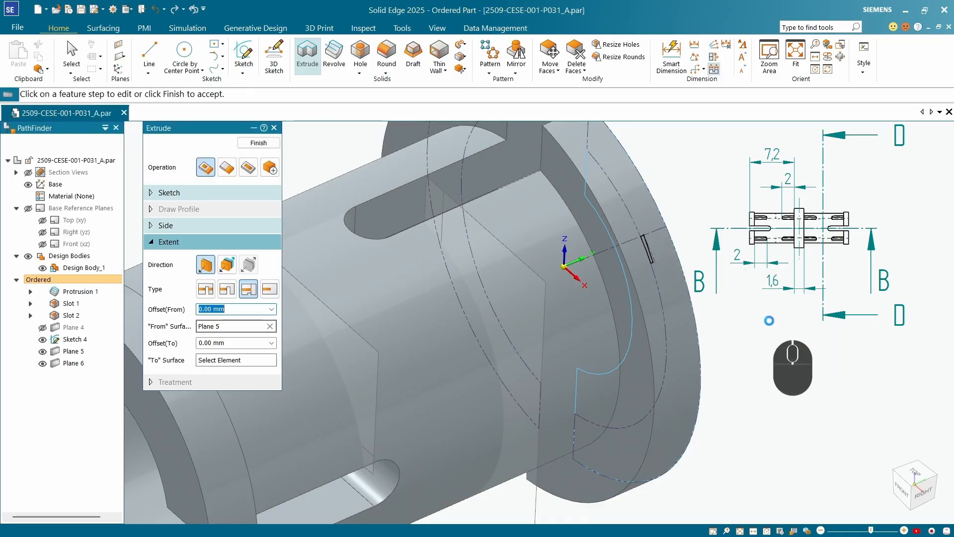
{"action": "key", "text": "Return"}
- Change the extrusion's operation from cutting to adding material and finish the flange-side rib
{"action": "middle_click_drag", "start_coordinate": [768, 320], "coordinate": [670, 288]}
{"action": "scroll", "coordinate": [588, 301], "scroll_direction": "down", "scroll_amount": 3}
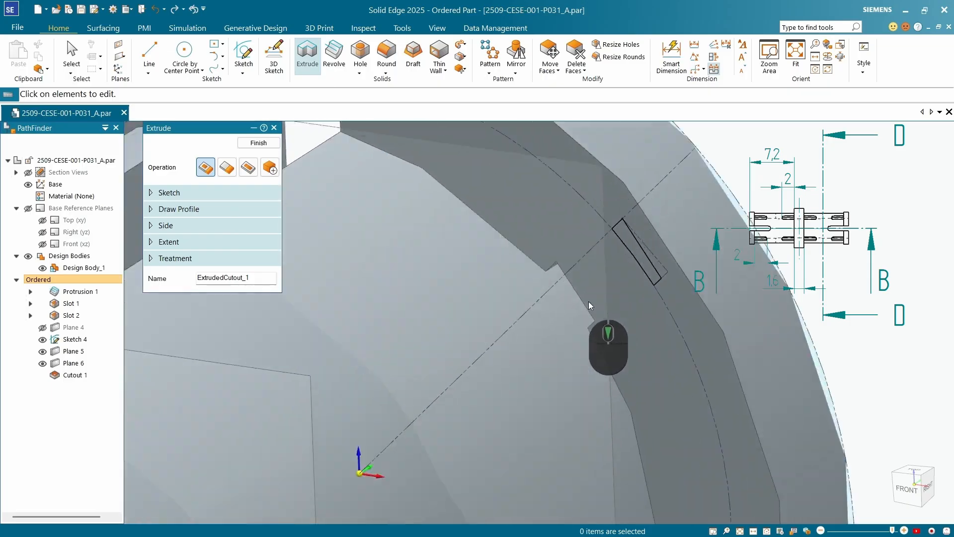
{"action": "middle_click_drag", "start_coordinate": [588, 301], "coordinate": [646, 273]}
{"action": "scroll", "coordinate": [645, 272], "scroll_direction": "up", "scroll_amount": 1}
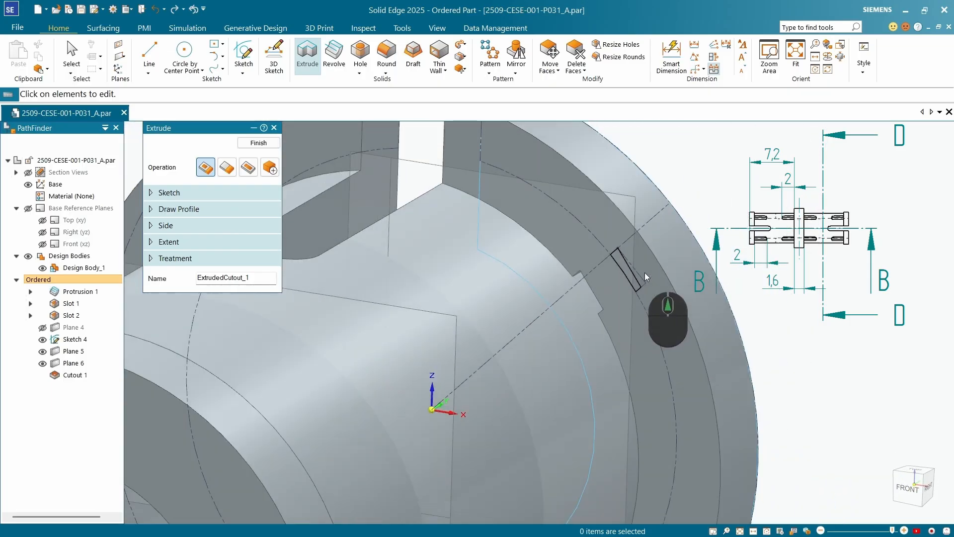
{"action": "left_click", "coordinate": [227, 168]}
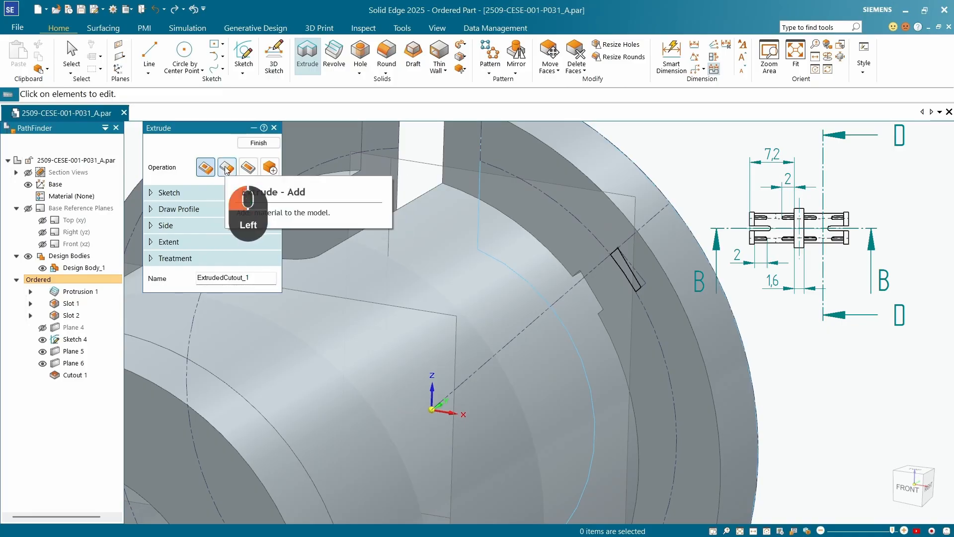
{"action": "middle_click_drag", "start_coordinate": [628, 360], "coordinate": [611, 343]}
{"action": "scroll", "coordinate": [611, 344], "scroll_direction": "up", "scroll_amount": 5}
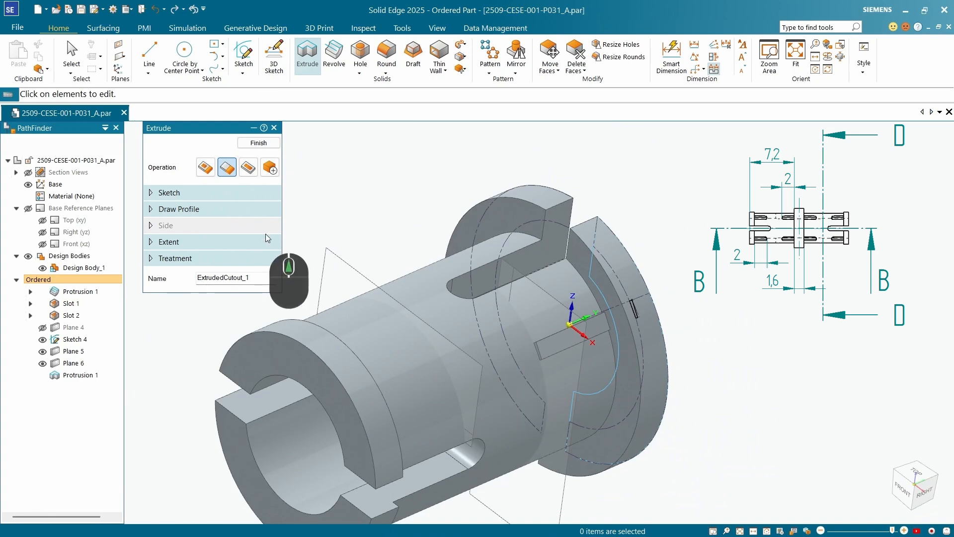
{"action": "left_click", "coordinate": [259, 143]}
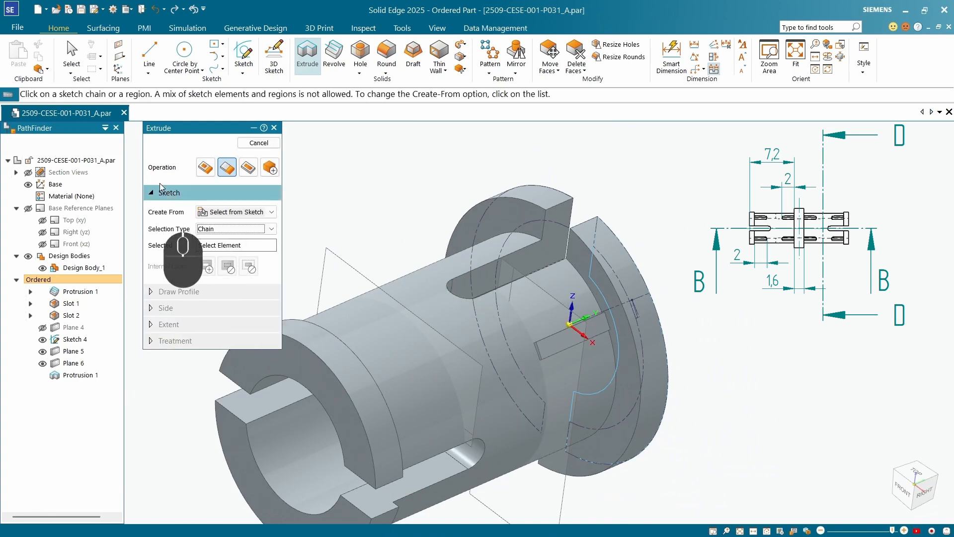
- Extrude the same profile as added material from the plane offset from the end collar to the collar's inner face, and exit Extrude
{"action": "scroll", "coordinate": [586, 263], "scroll_direction": "down", "scroll_amount": 3}
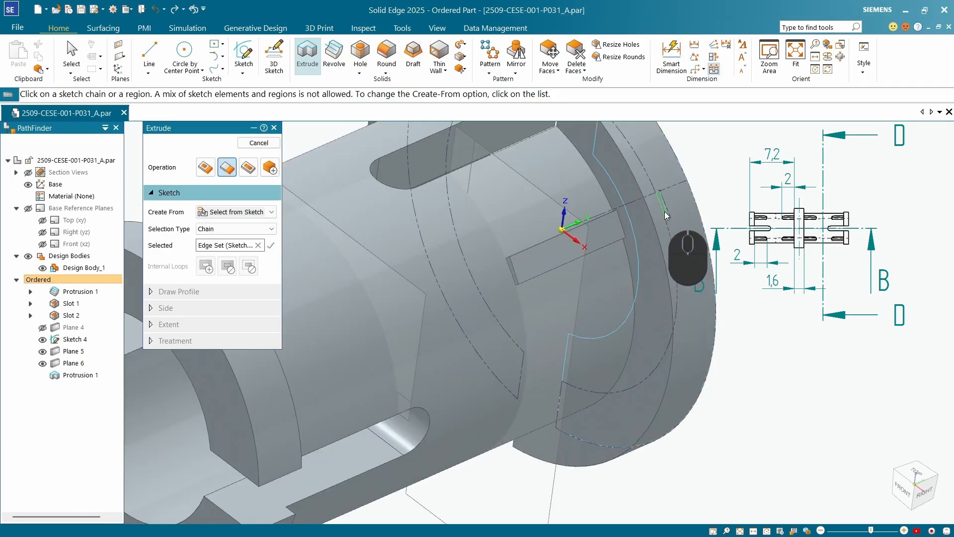
{"action": "scroll", "coordinate": [702, 227], "scroll_direction": "up", "scroll_amount": 3}
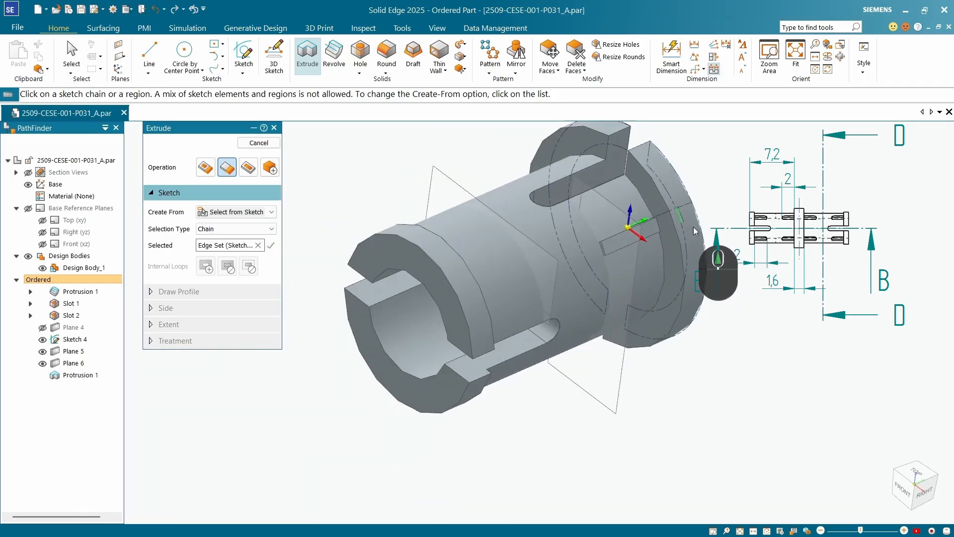
{"action": "left_click", "coordinate": [272, 245]}
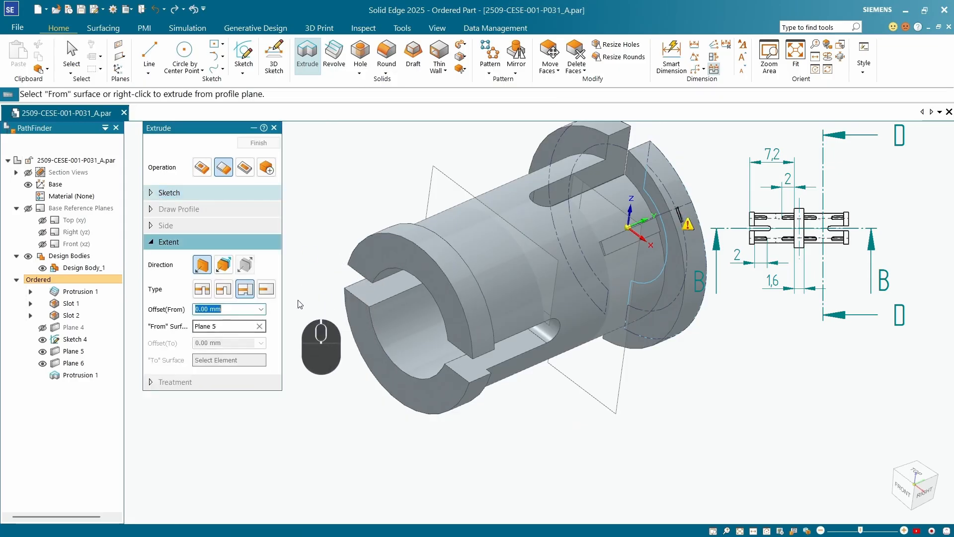
{"action": "left_click", "coordinate": [230, 328]}
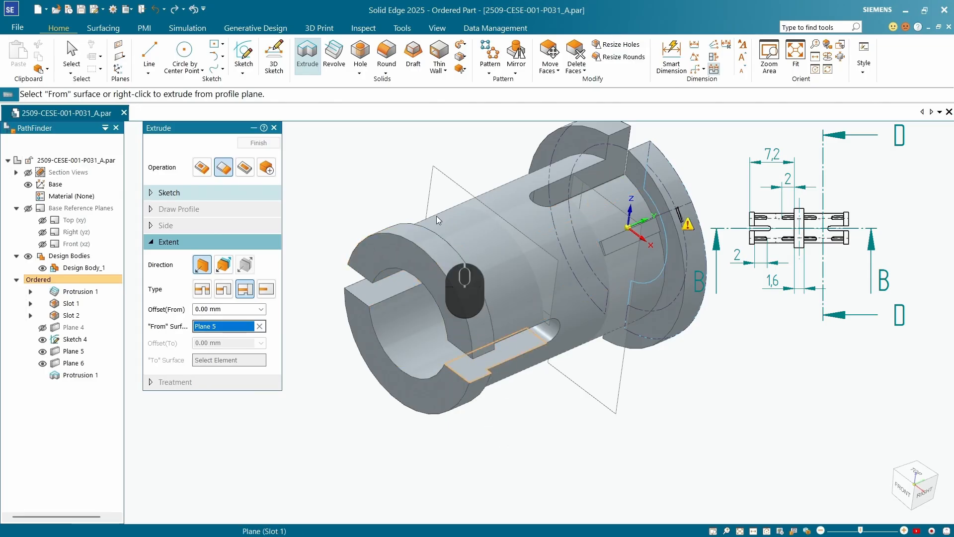
{"action": "left_click", "coordinate": [442, 181]}
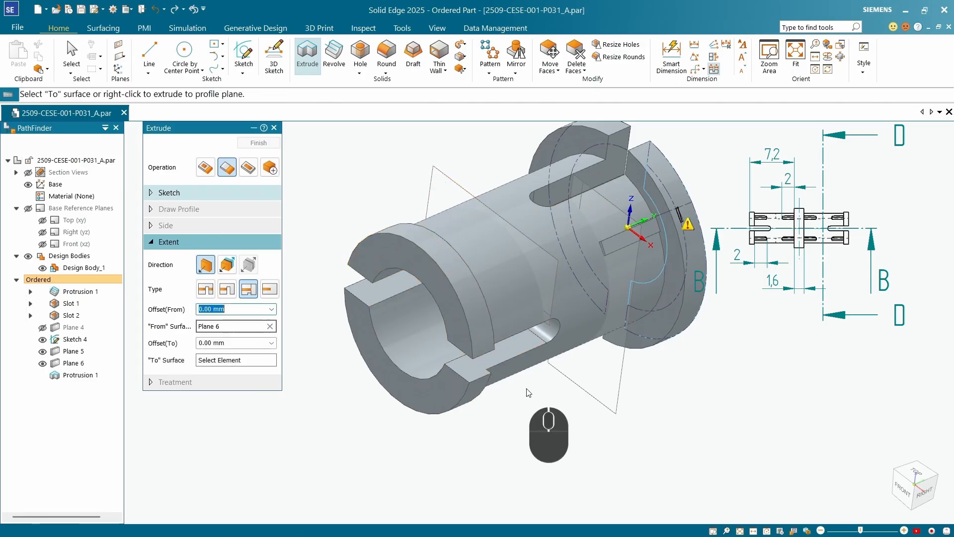
{"action": "middle_click_drag", "start_coordinate": [529, 340], "coordinate": [412, 342]}
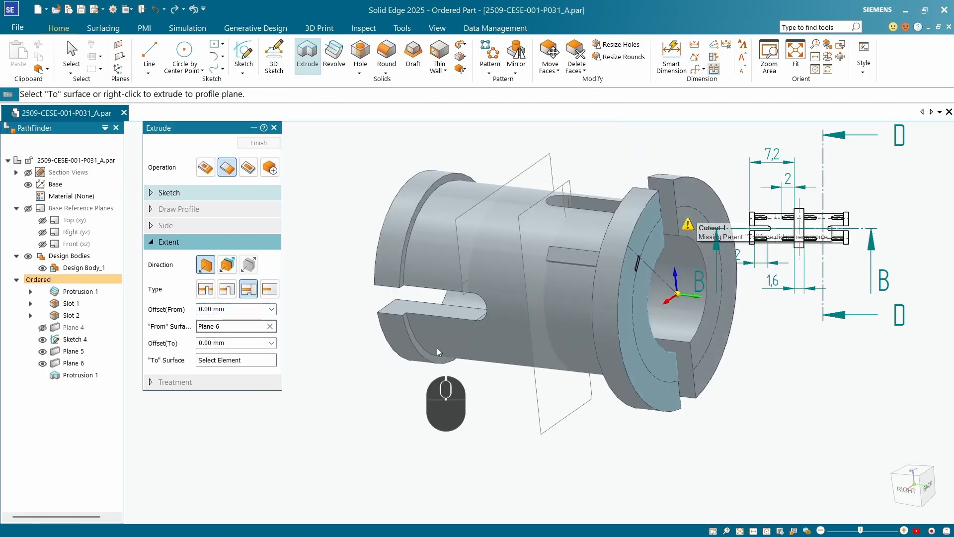
{"action": "left_click", "coordinate": [213, 360]}
{"action": "scroll", "coordinate": [417, 226], "scroll_direction": "up", "scroll_amount": 5}
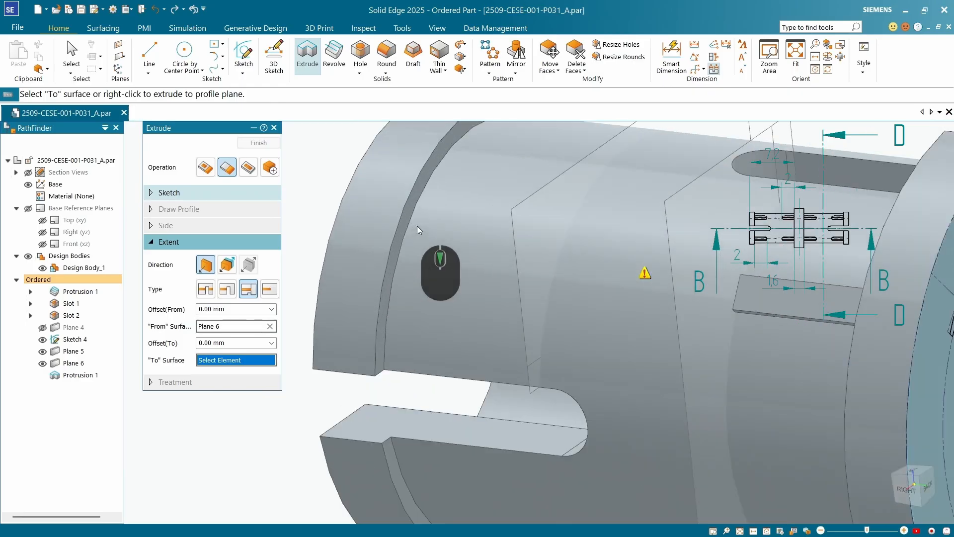
{"action": "left_click", "coordinate": [401, 220]}
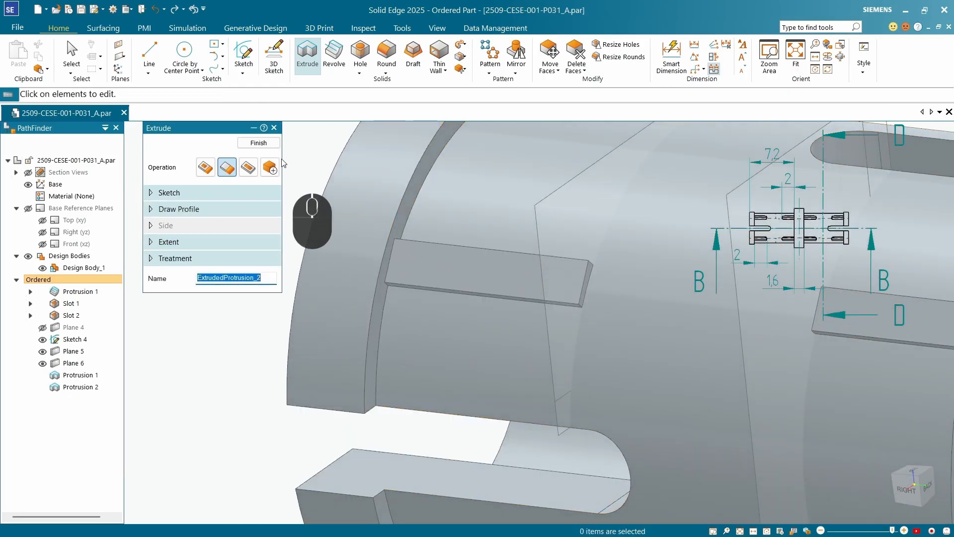
{"action": "left_click", "coordinate": [263, 144]}
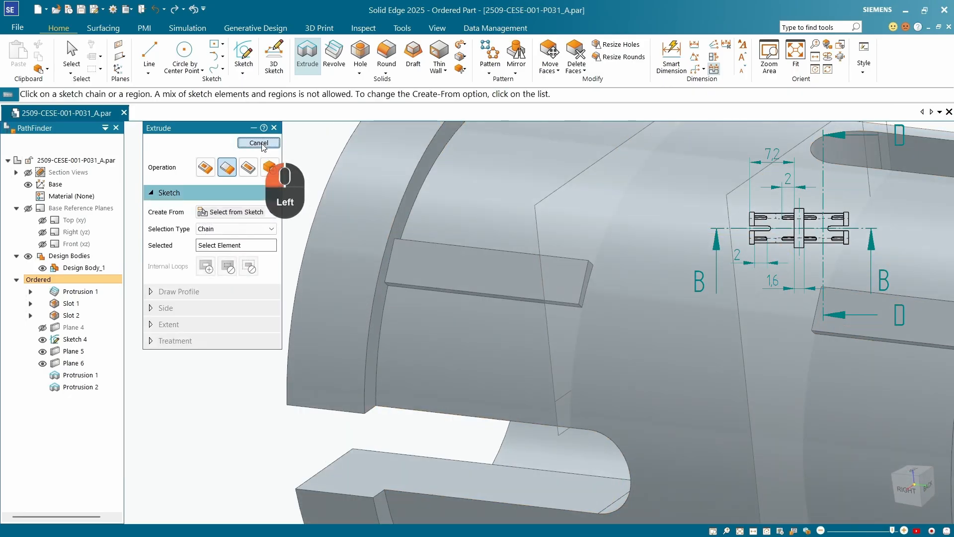
{"action": "left_click", "coordinate": [259, 143]}
- Start a Mirror Copy Feature and accept both extruded ribs on the sleeve wall as the features to mirror
{"action": "scroll", "coordinate": [492, 278], "scroll_direction": "down", "scroll_amount": 5}
{"action": "middle_click_drag", "start_coordinate": [490, 281], "coordinate": [569, 288]}
{"action": "scroll", "coordinate": [571, 279], "scroll_direction": "up", "scroll_amount": 5}
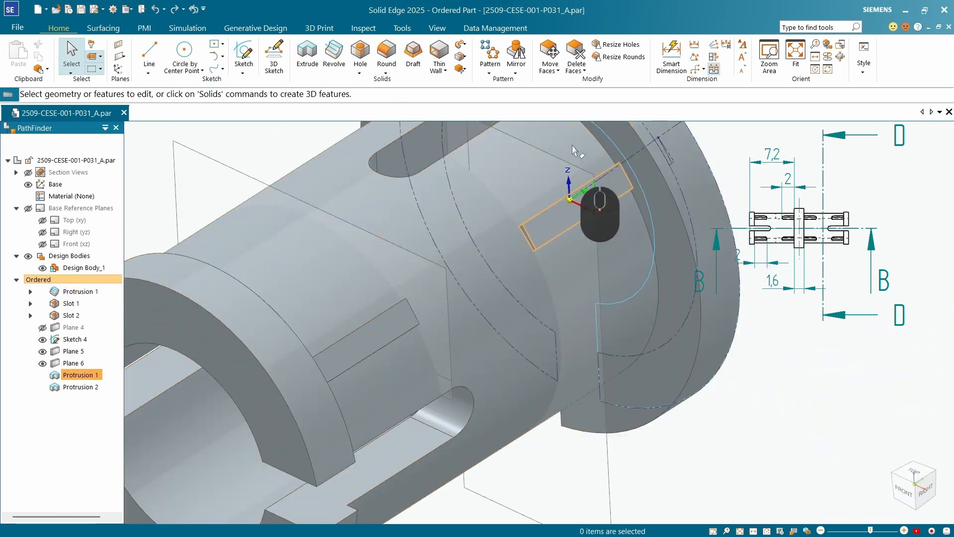
{"action": "left_click", "coordinate": [520, 72]}
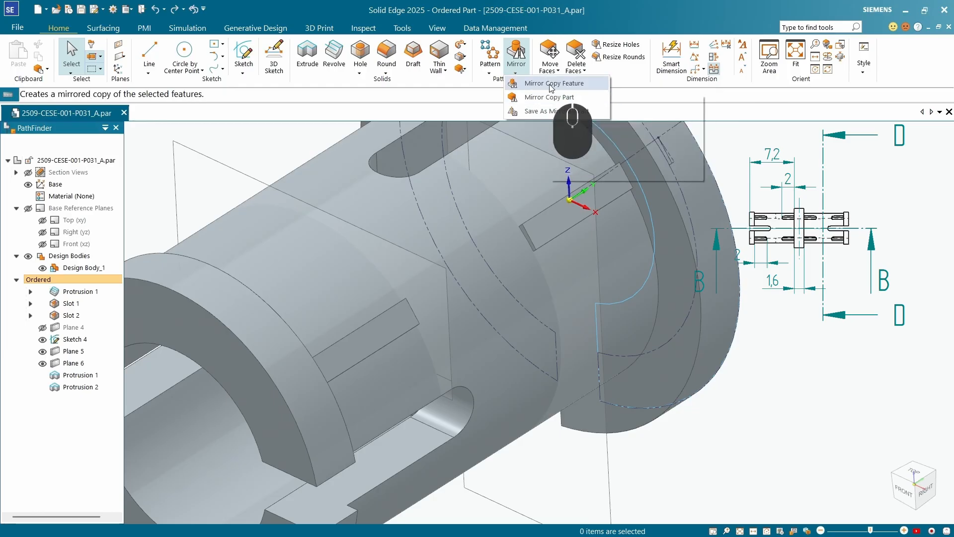
{"action": "left_click", "coordinate": [569, 84]}
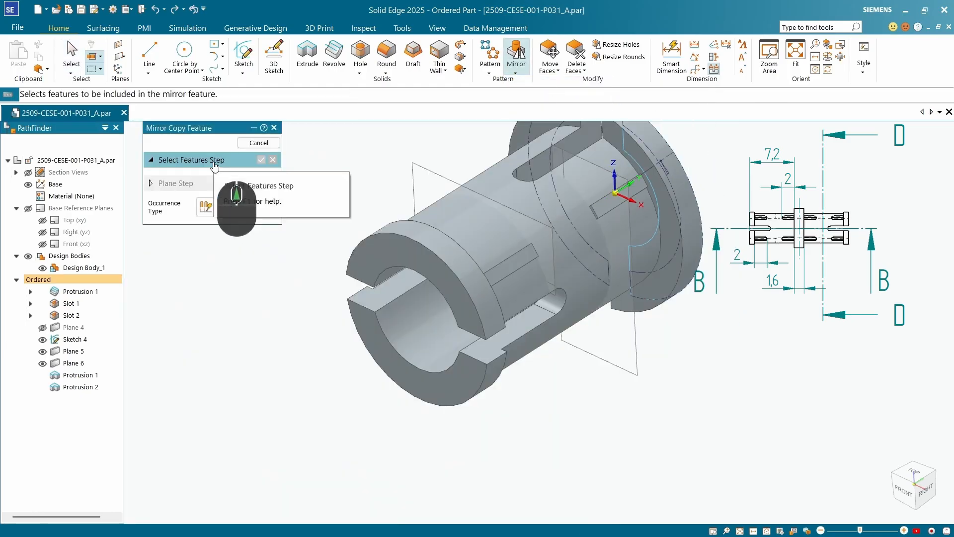
{"action": "scroll", "coordinate": [606, 202], "scroll_direction": "up", "scroll_amount": 3}
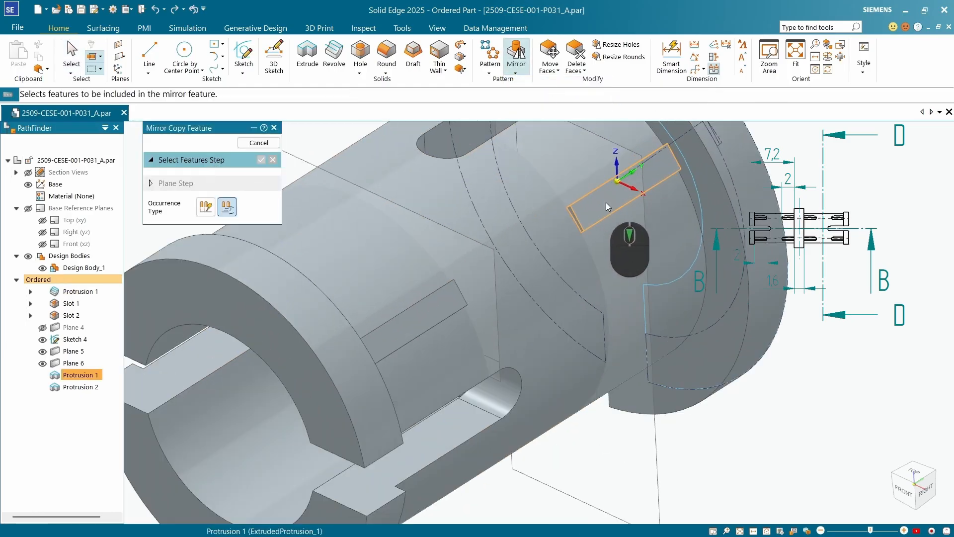
{"action": "scroll", "coordinate": [528, 278], "scroll_direction": "up", "scroll_amount": 2}
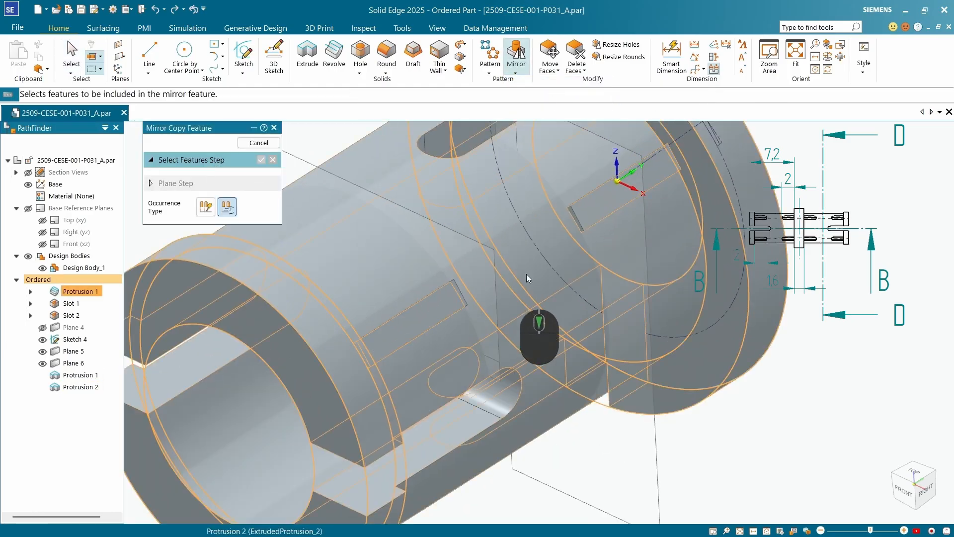
{"action": "left_click", "coordinate": [596, 212]}
{"action": "left_click", "coordinate": [425, 320]}
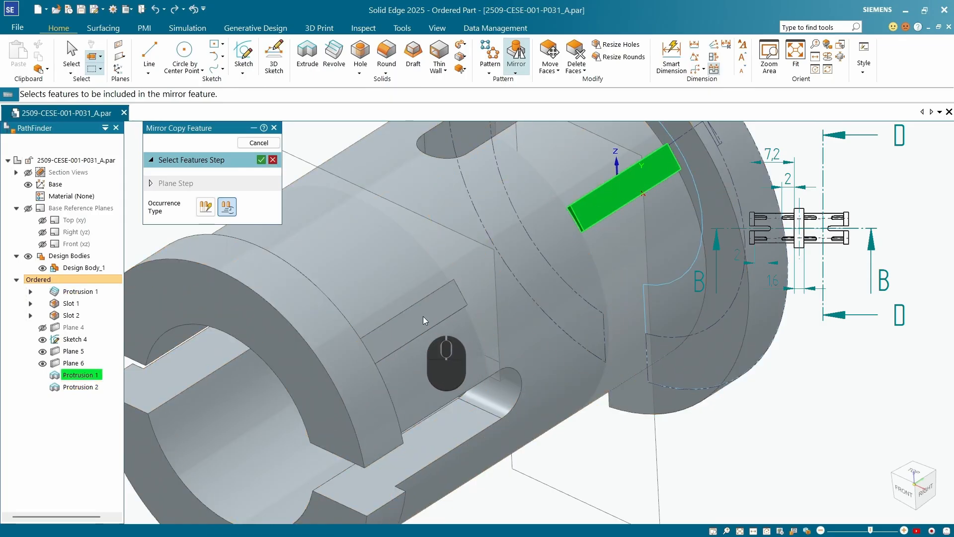
{"action": "middle_click_drag", "start_coordinate": [515, 310], "coordinate": [332, 210]}
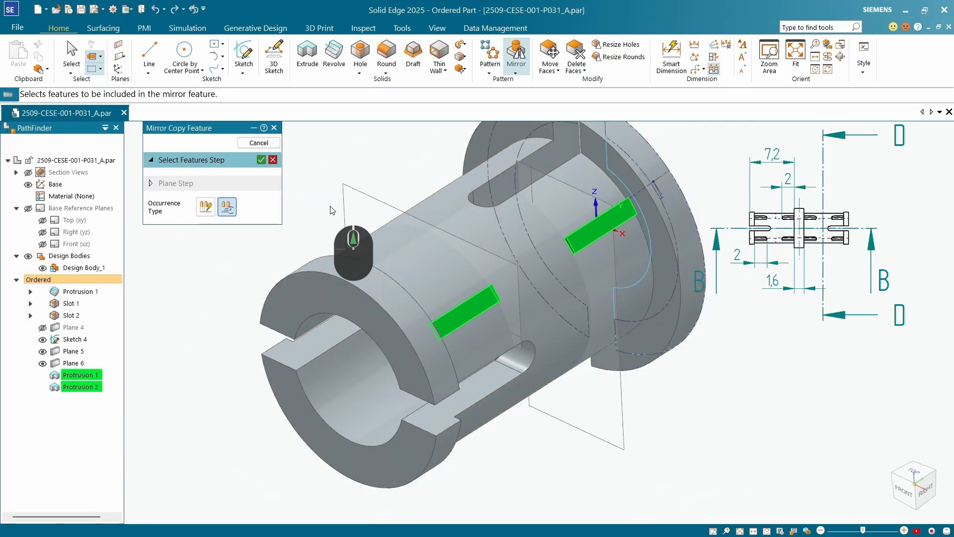
{"action": "left_click", "coordinate": [262, 161]}
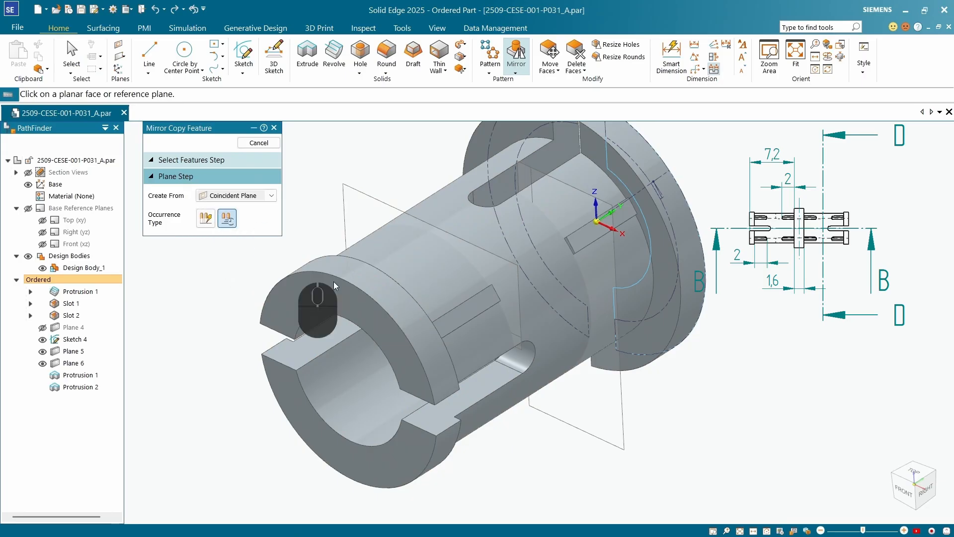
- Mirror the two extruded ribs about the flat long side face of the rib and finish the mirror feature
{"action": "middle_click_drag", "start_coordinate": [395, 254], "coordinate": [452, 186]}
{"action": "scroll", "coordinate": [451, 186], "scroll_direction": "up", "scroll_amount": 5}
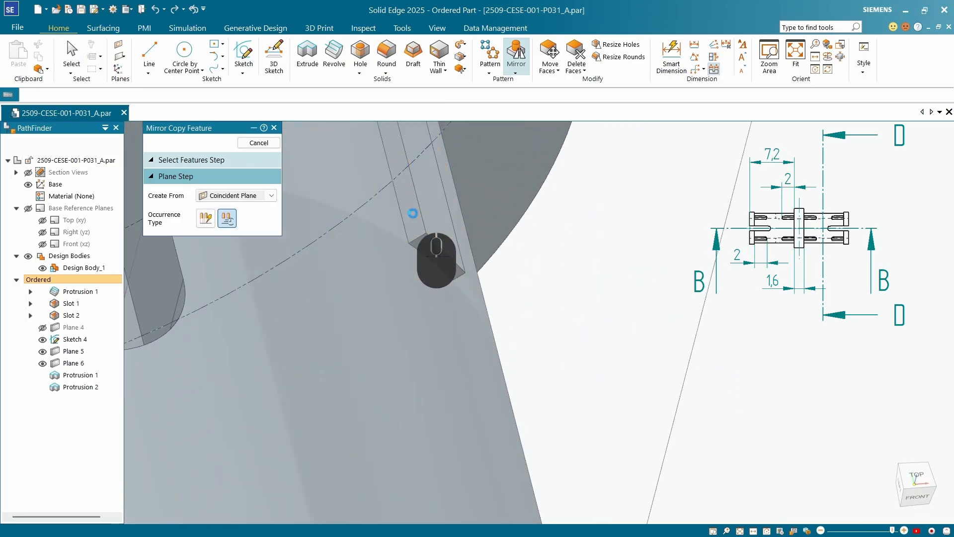
{"action": "left_click", "coordinate": [441, 222]}
{"action": "scroll", "coordinate": [348, 189], "scroll_direction": "down", "scroll_amount": 5}
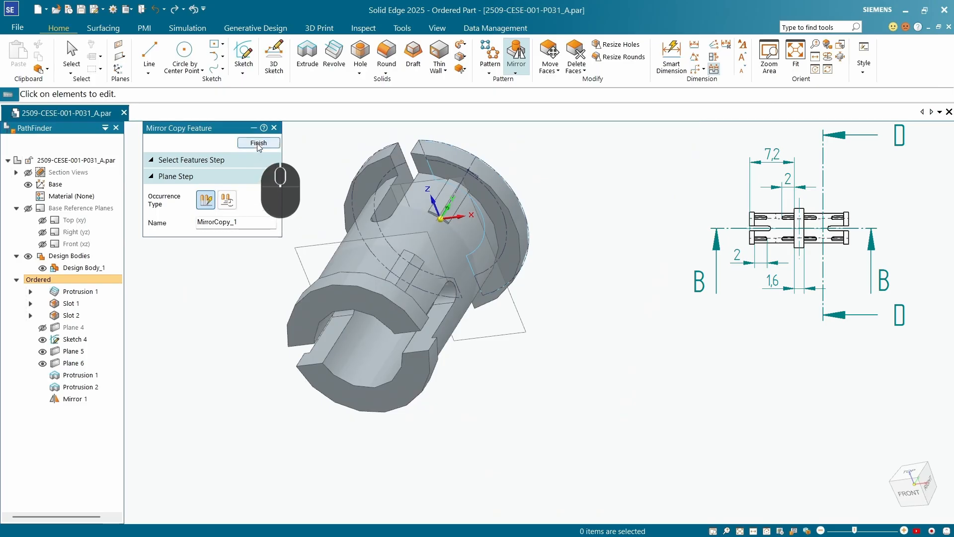
{"action": "left_click", "coordinate": [258, 143]}
{"action": "scroll", "coordinate": [380, 292], "scroll_direction": "up", "scroll_amount": 5}
{"action": "middle_click_drag", "start_coordinate": [380, 292], "coordinate": [464, 278]}
{"action": "scroll", "coordinate": [463, 233], "scroll_direction": "down", "scroll_amount": 5}
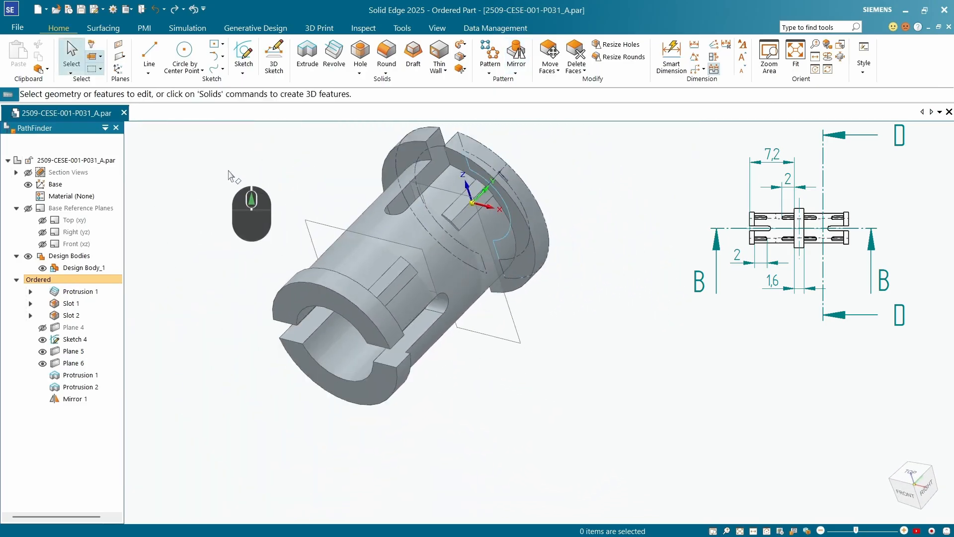
- Start a Round with a 0.4 mm radius and hide Plane 5, Plane 6 and Sketch 4
{"action": "scroll", "coordinate": [397, 189], "scroll_direction": "up", "scroll_amount": 3}
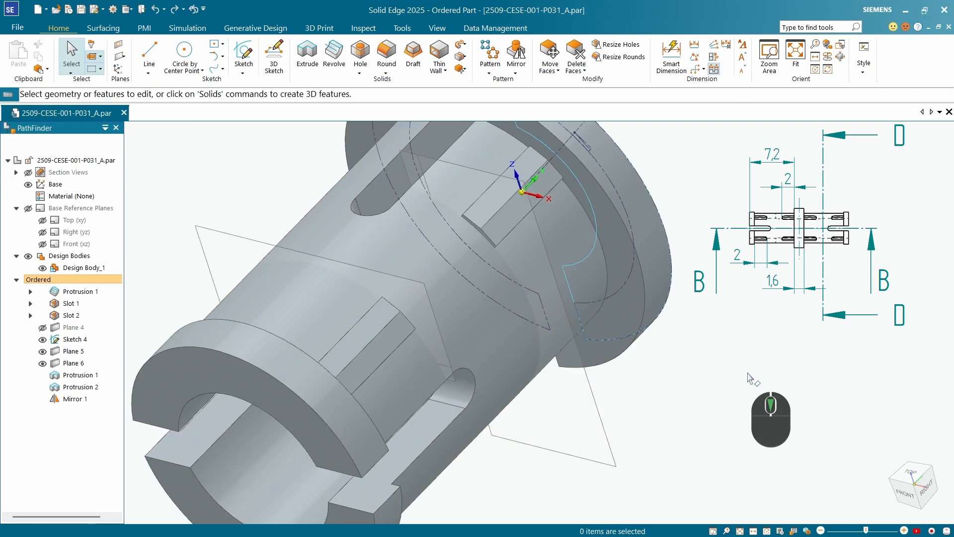
{"action": "left_click", "coordinate": [388, 52]}
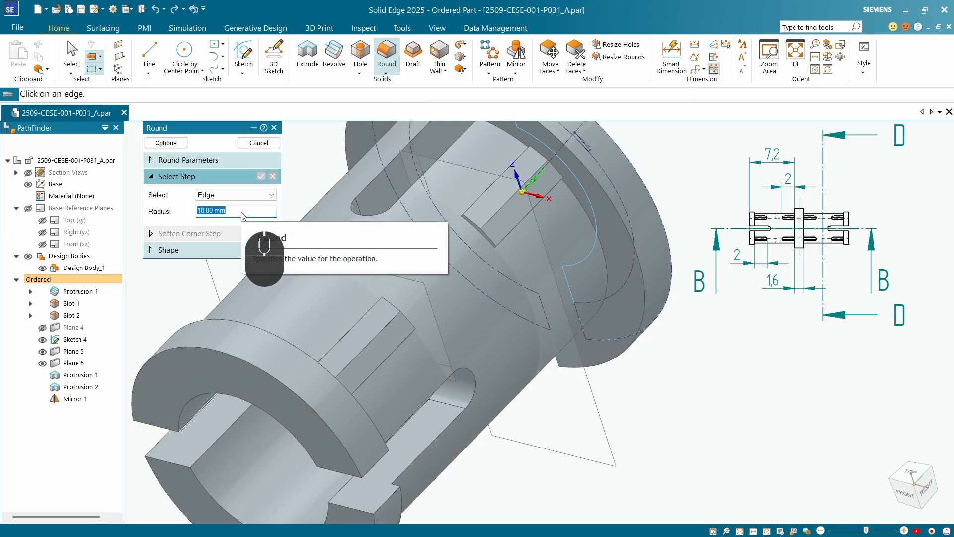
{"action": "type", "text": "0.4"}
{"action": "key", "text": "Tab"}
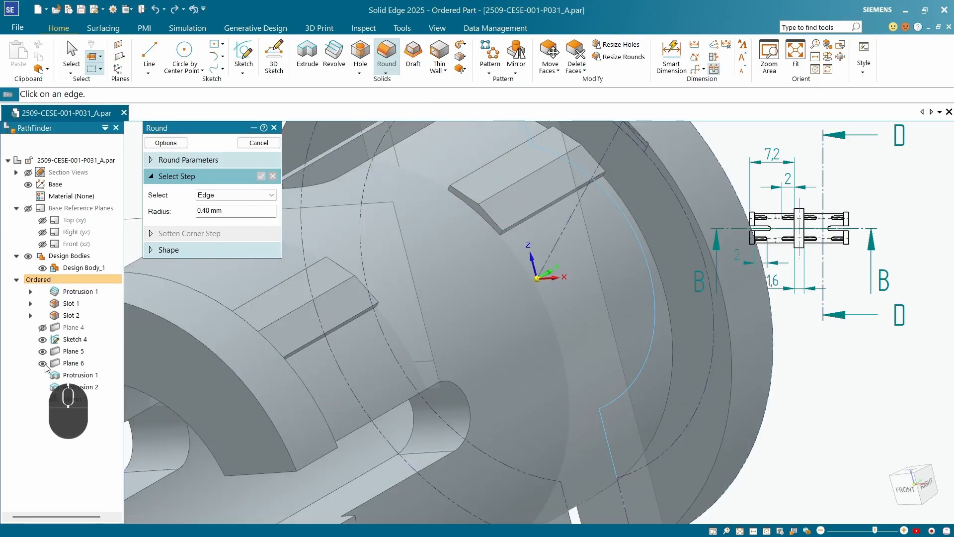
{"action": "left_click", "coordinate": [44, 364]}
{"action": "left_click", "coordinate": [43, 352]}
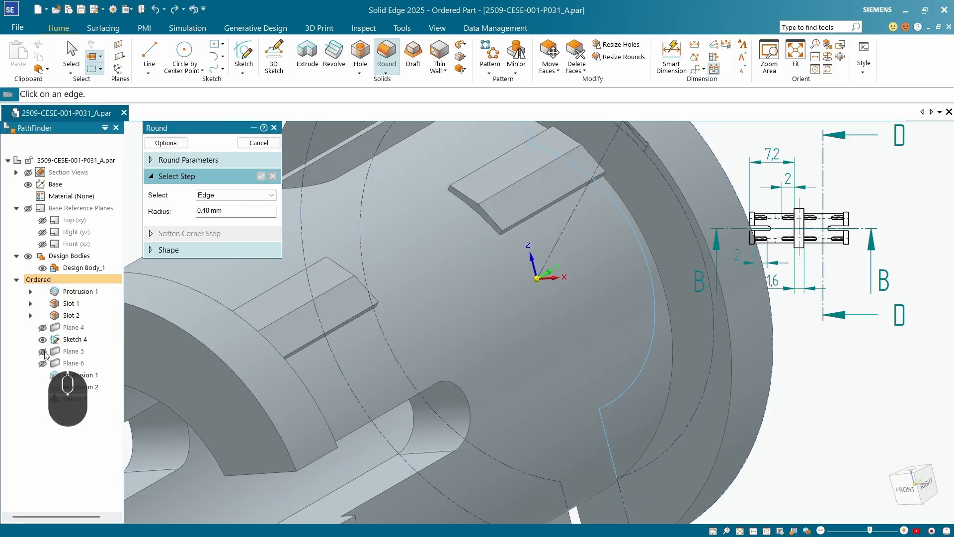
{"action": "left_click", "coordinate": [43, 340]}
{"action": "scroll", "coordinate": [537, 244], "scroll_direction": "down", "scroll_amount": 5}
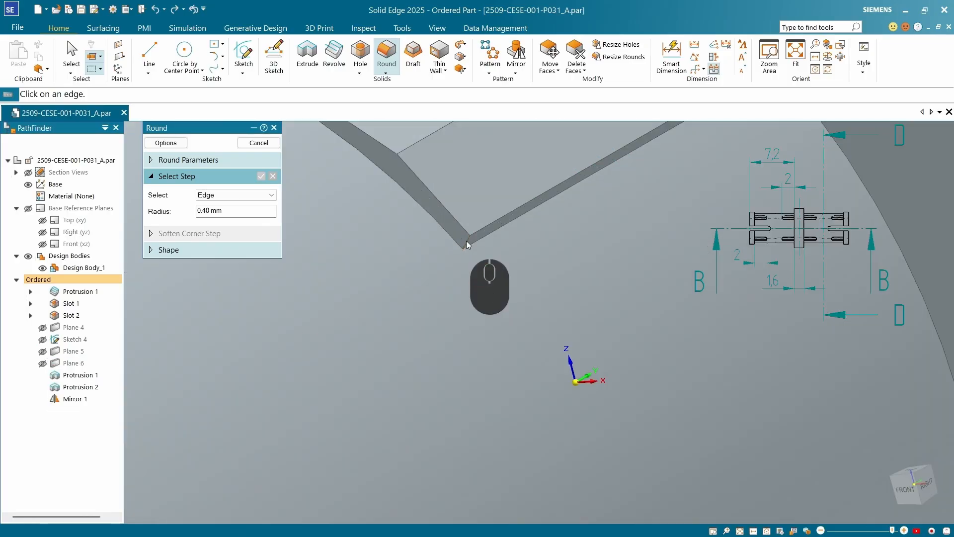
- Round the corner edges at the free ends of both wall ribs with the 0.4 mm radius, finish the feature and exit Round
{"action": "left_click", "coordinate": [466, 241]}
{"action": "scroll", "coordinate": [515, 276], "scroll_direction": "up", "scroll_amount": 4}
{"action": "scroll", "coordinate": [447, 216], "scroll_direction": "down", "scroll_amount": 5}
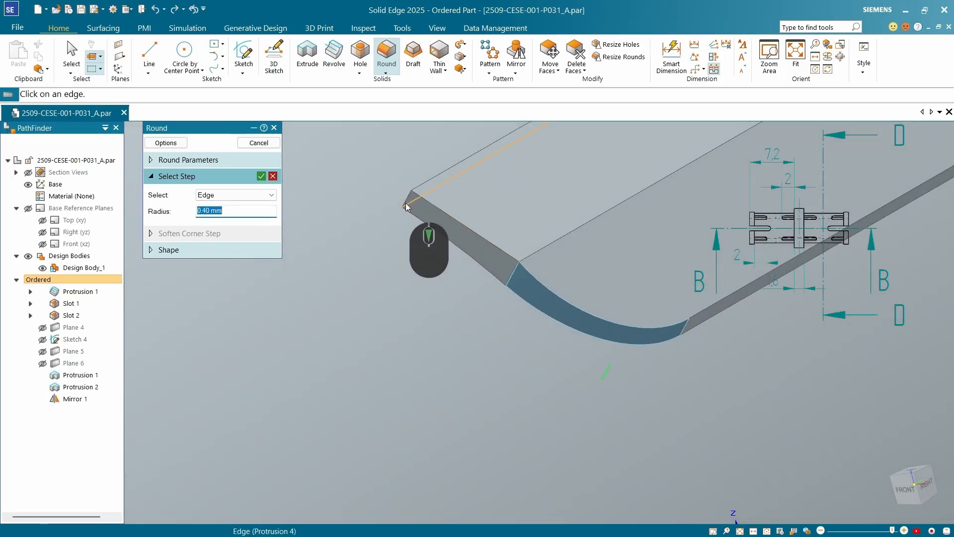
{"action": "scroll", "coordinate": [536, 255], "scroll_direction": "up", "scroll_amount": 6}
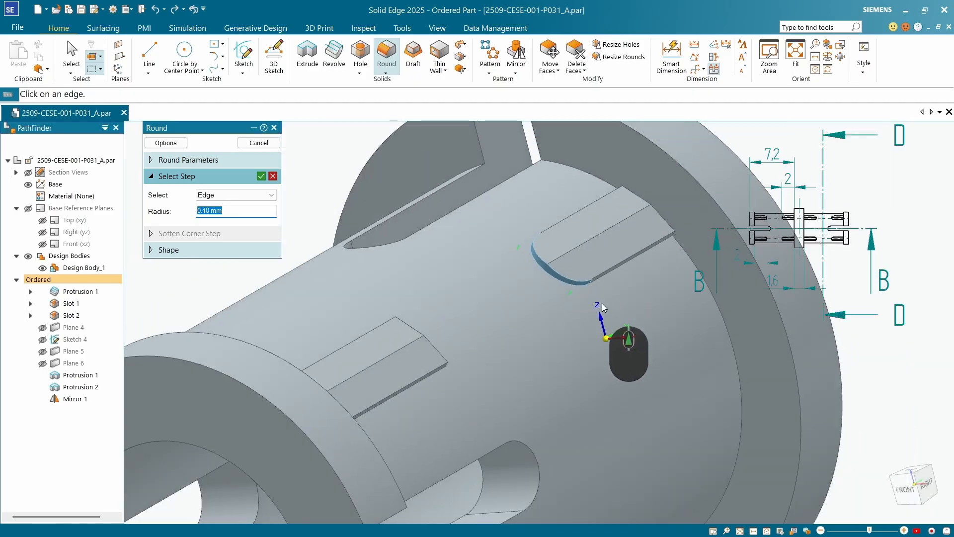
{"action": "middle_click_drag", "start_coordinate": [601, 303], "coordinate": [383, 222]}
{"action": "left_click", "coordinate": [383, 222]}
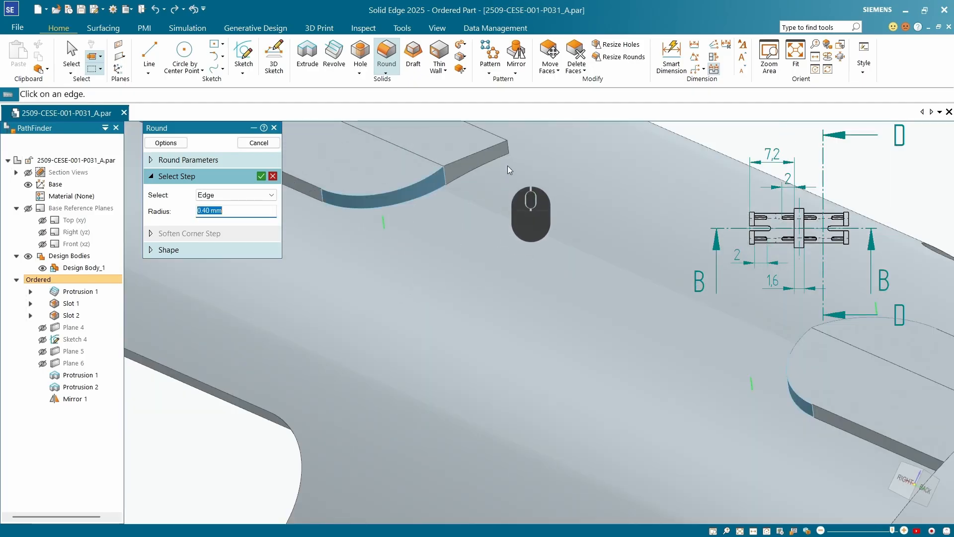
{"action": "scroll", "coordinate": [500, 218], "scroll_direction": "up", "scroll_amount": 4}
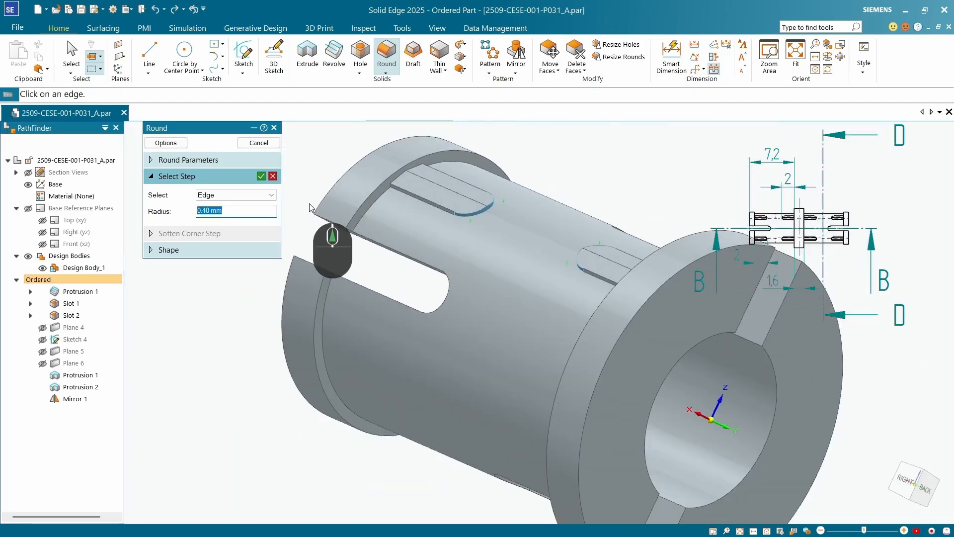
{"action": "left_click", "coordinate": [261, 177]}
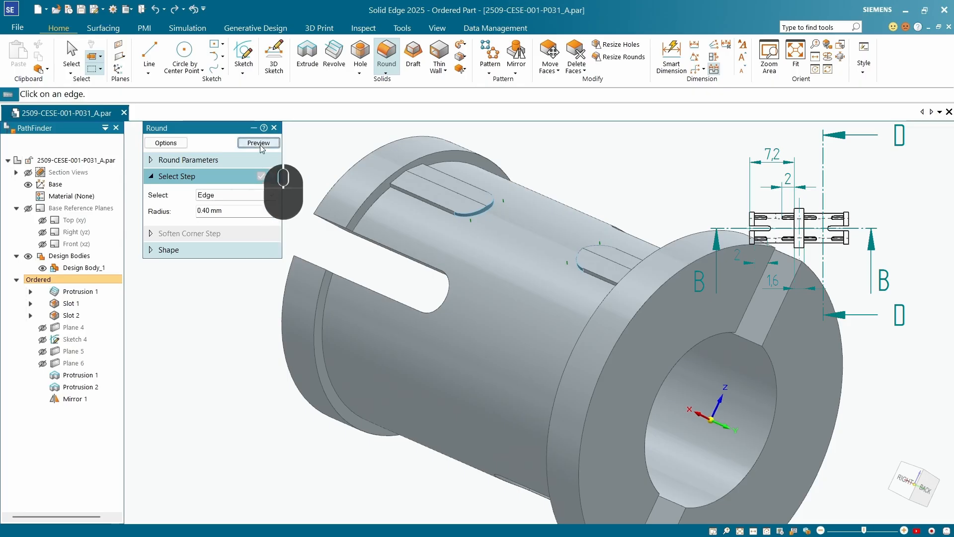
{"action": "left_click", "coordinate": [259, 144]}
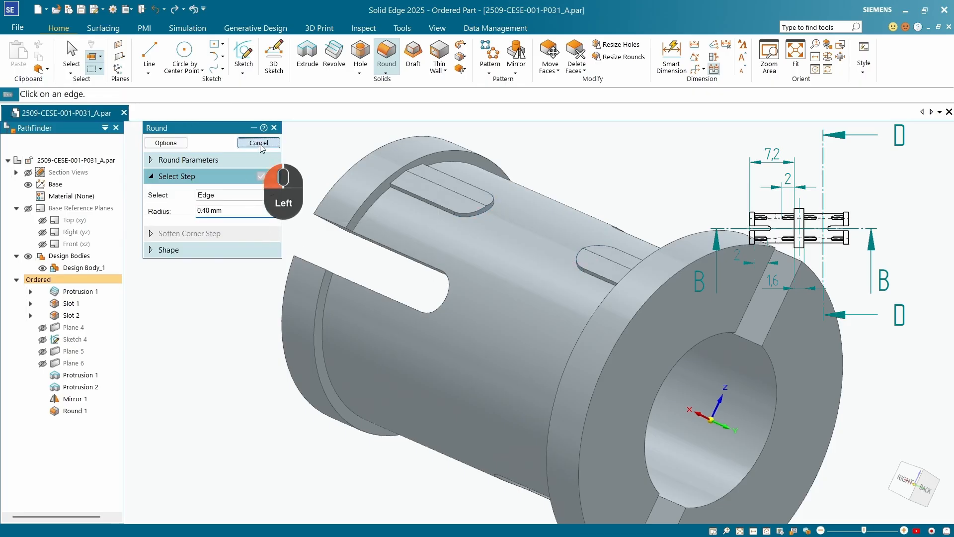
{"action": "left_click", "coordinate": [259, 143]}
- Start a circular Pattern and accept both extruded ribs, their mirror copy and the corner round as the features to pattern
{"action": "key", "text": "ctrl+i"}
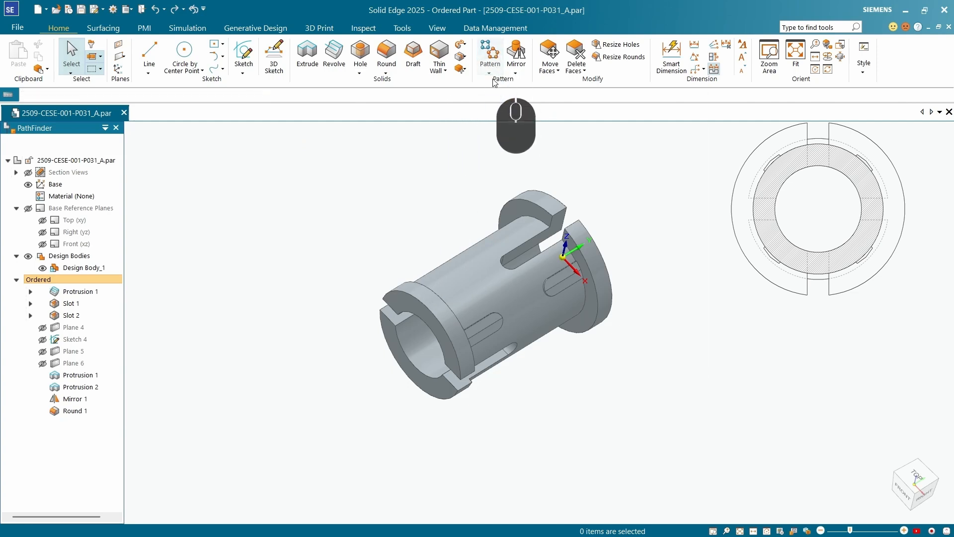
{"action": "left_click", "coordinate": [491, 56]}
{"action": "left_click", "coordinate": [239, 164]}
{"action": "left_click", "coordinate": [234, 195]}
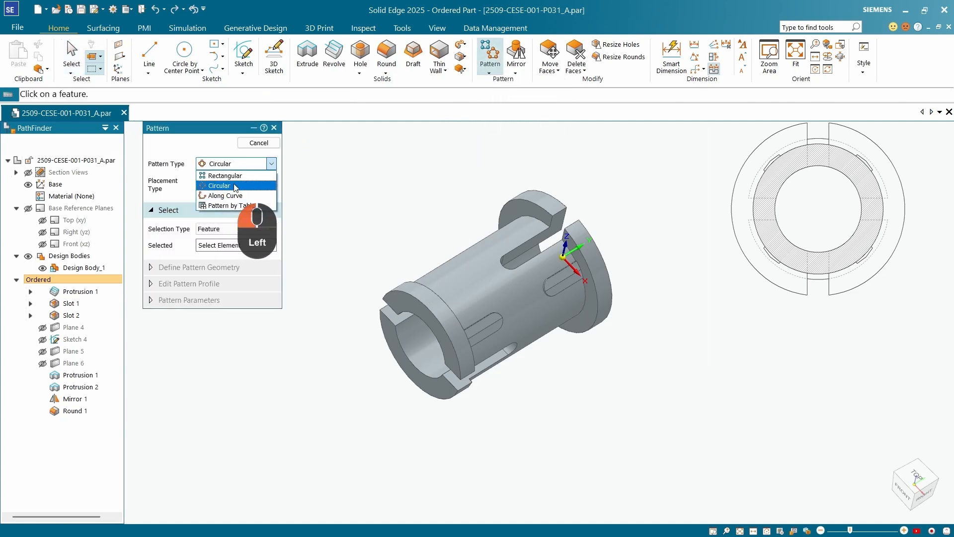
{"action": "left_click", "coordinate": [236, 187]}
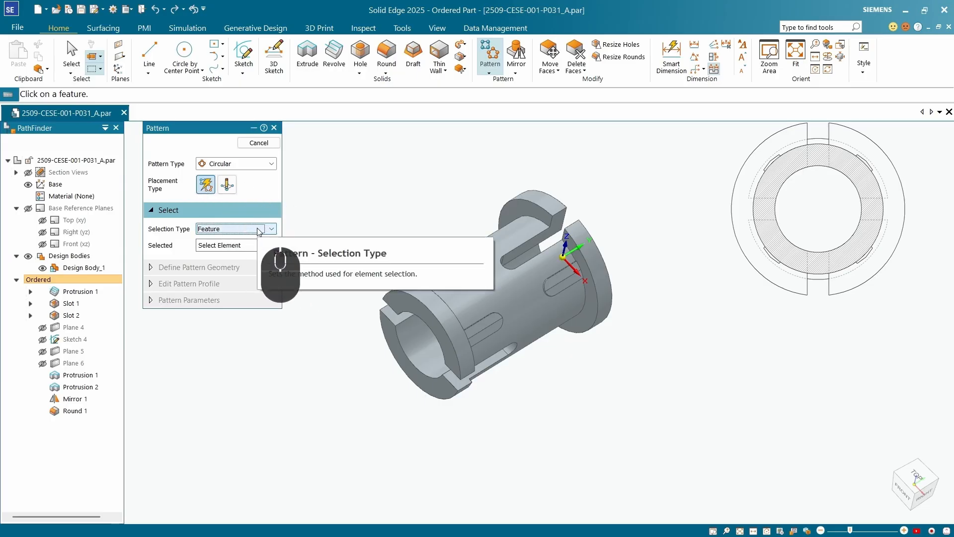
{"action": "scroll", "coordinate": [543, 302], "scroll_direction": "up", "scroll_amount": 5}
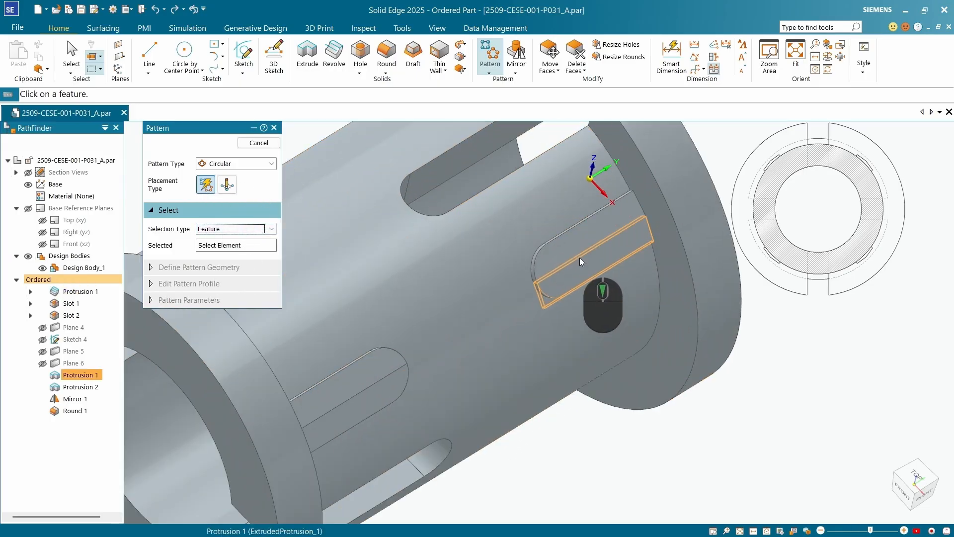
{"action": "left_click", "coordinate": [584, 266]}
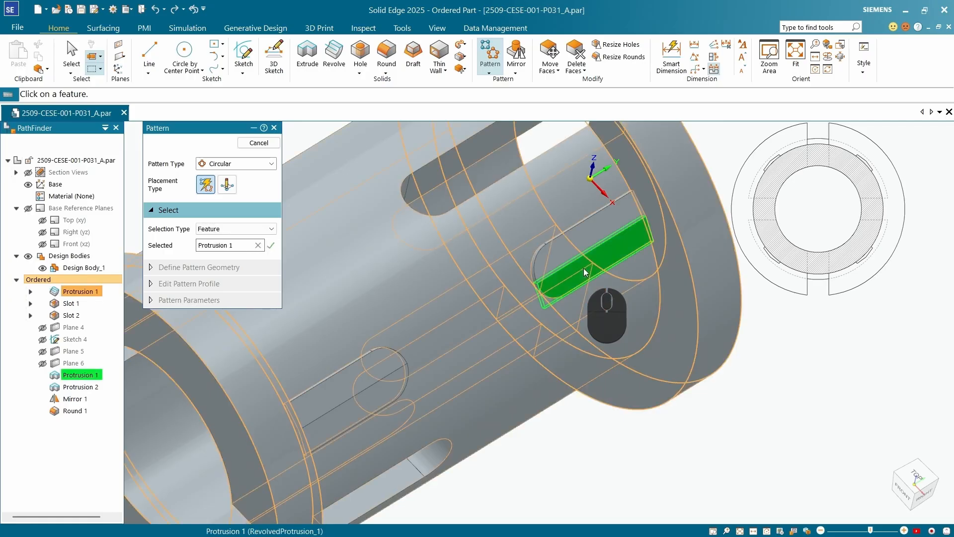
{"action": "left_click", "coordinate": [385, 389]}
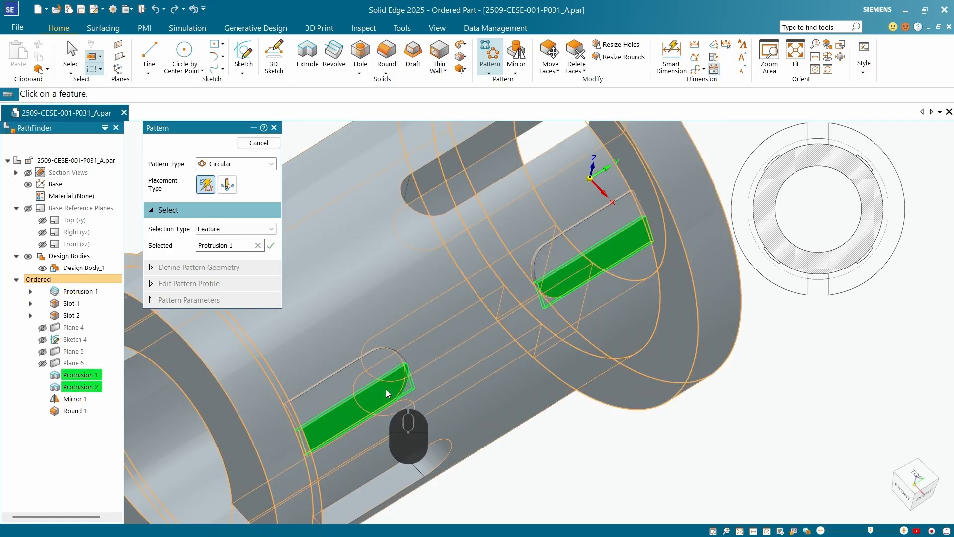
{"action": "left_click", "coordinate": [75, 400]}
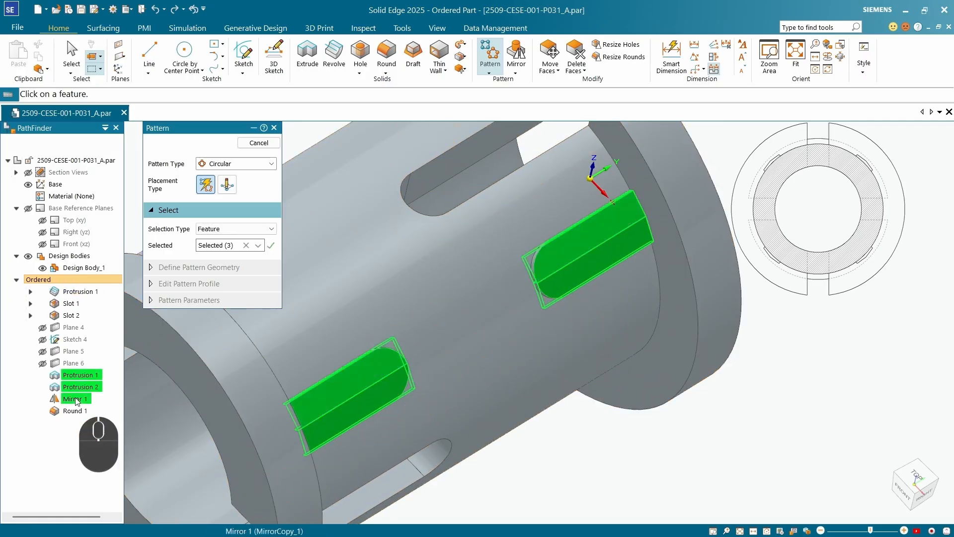
{"action": "scroll", "coordinate": [597, 318], "scroll_direction": "down", "scroll_amount": 5}
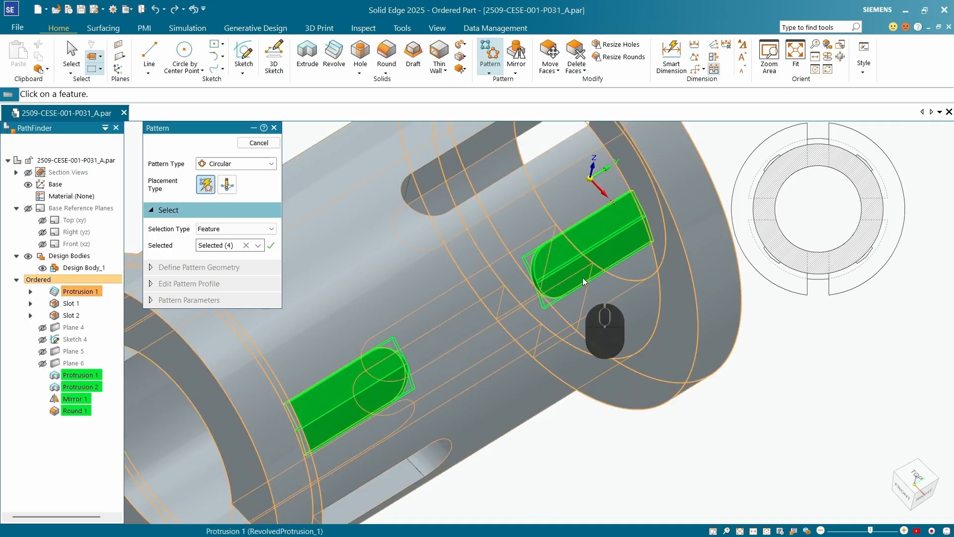
{"action": "left_click", "coordinate": [271, 246]}
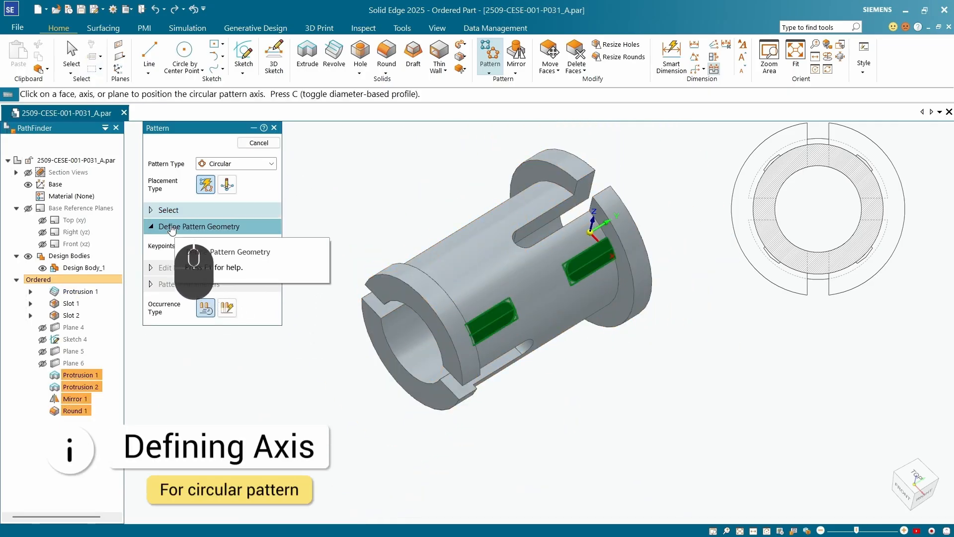
- Place the circular pattern's axis at the base coordinate system origin, oriented along the sleeve's length
{"action": "middle_click_drag", "start_coordinate": [437, 253], "coordinate": [405, 288]}
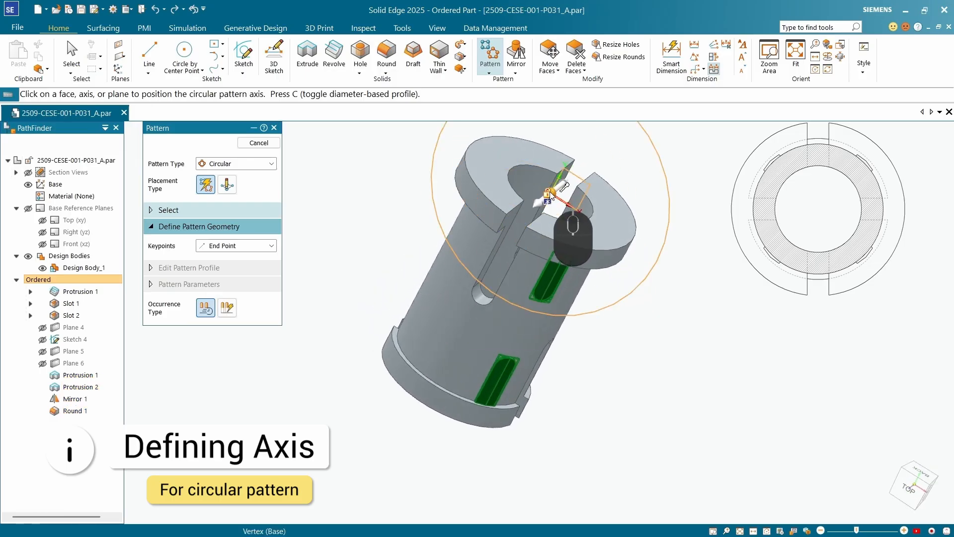
{"action": "scroll", "coordinate": [551, 193], "scroll_direction": "up", "scroll_amount": 6}
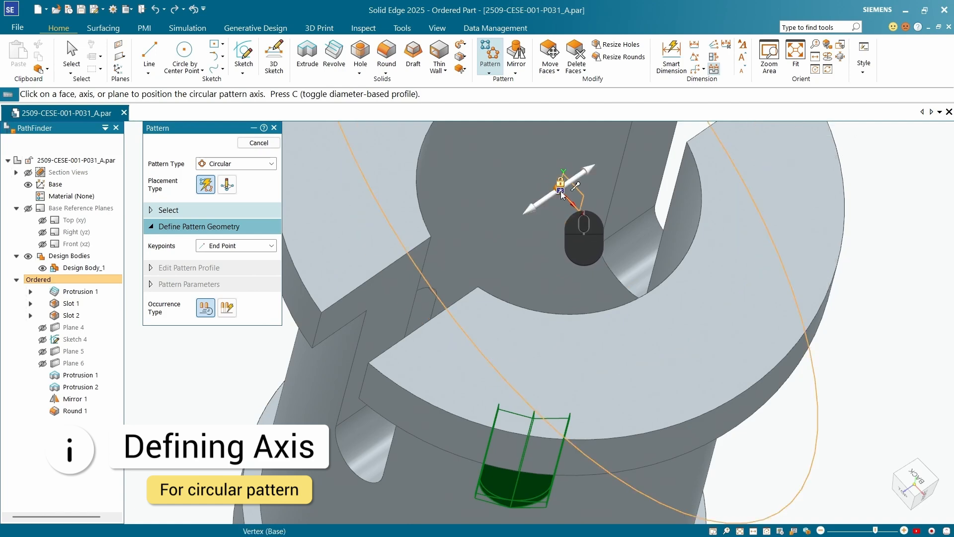
{"action": "key", "text": "ctrl+4"}
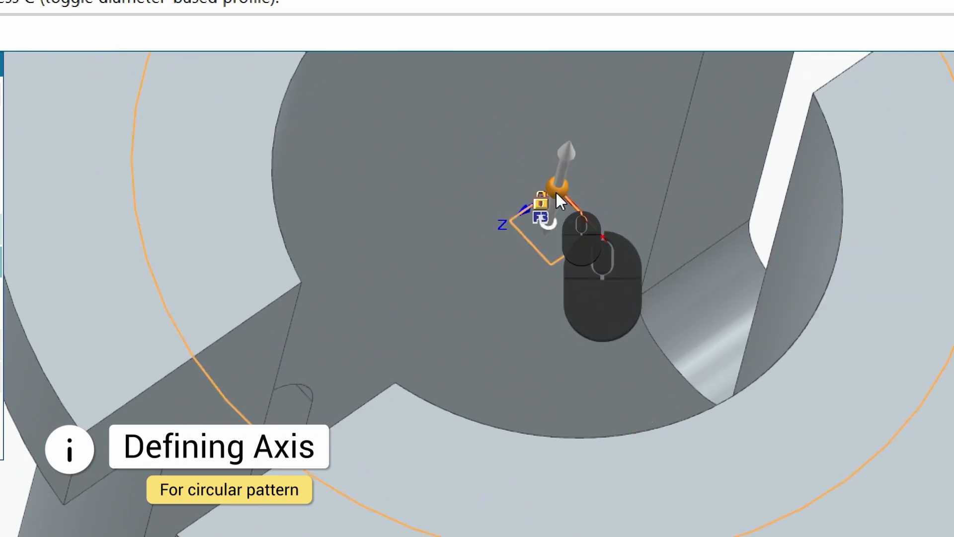
{"action": "scroll", "coordinate": [559, 193], "scroll_direction": "down", "scroll_amount": 2}
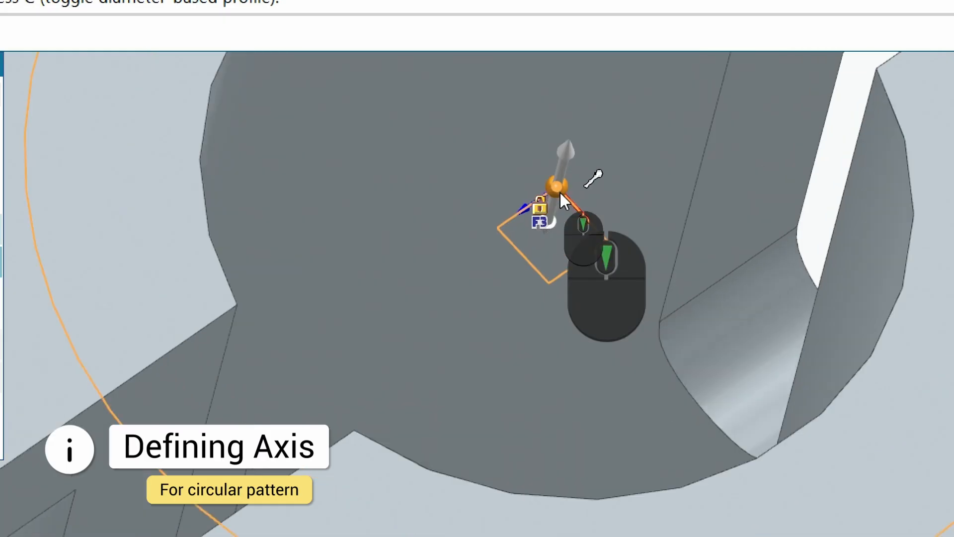
{"action": "scroll", "coordinate": [559, 193], "scroll_direction": "down", "scroll_amount": 3}
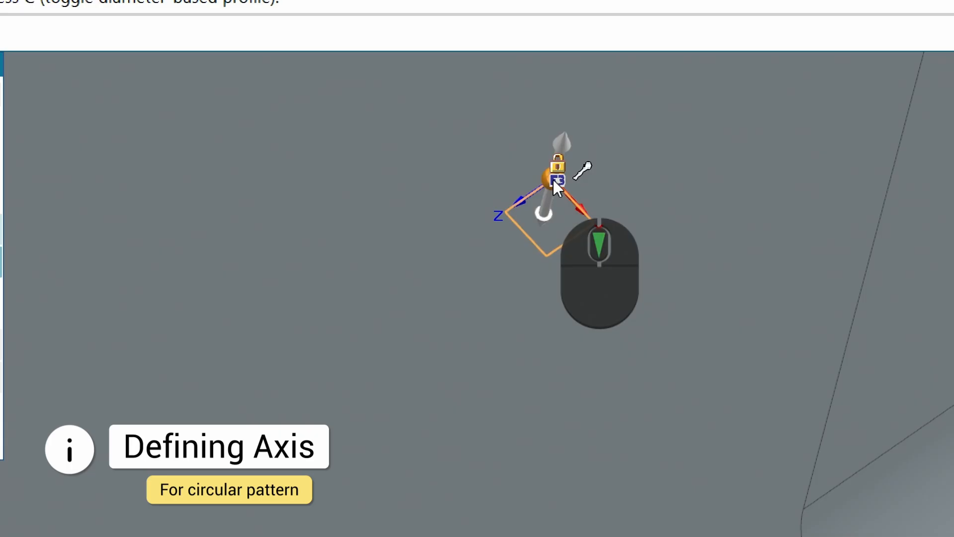
{"action": "scroll", "coordinate": [553, 179], "scroll_direction": "down", "scroll_amount": 5}
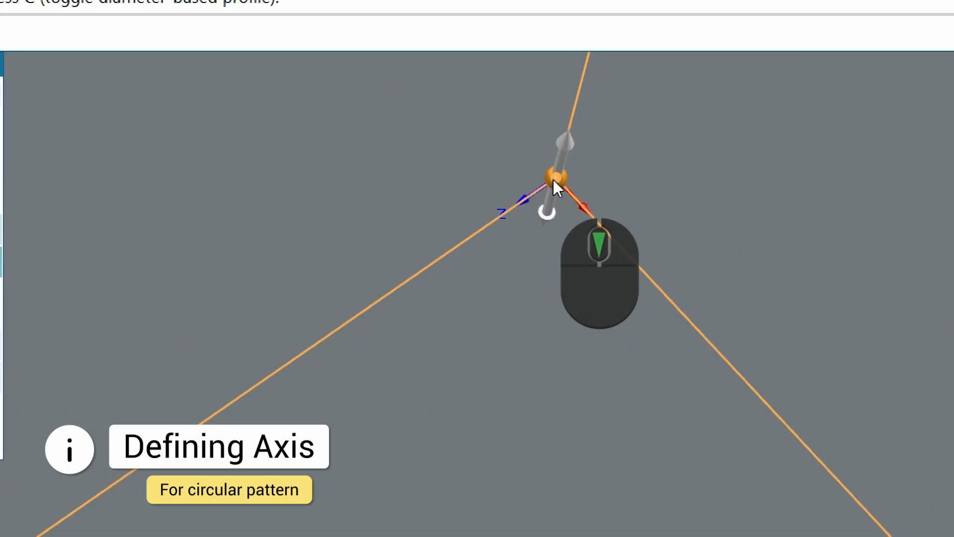
{"action": "left_click", "coordinate": [553, 180]}
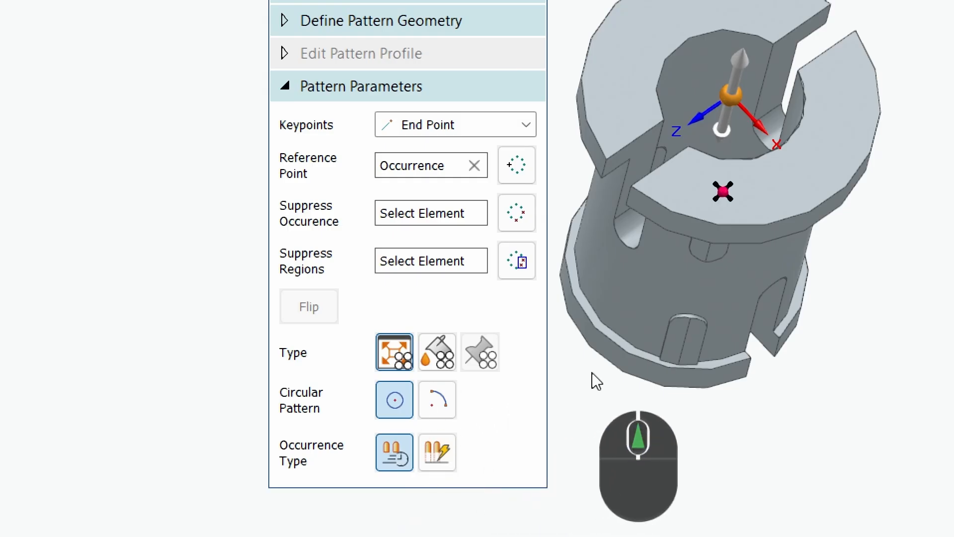
- Adjust the number of rib occurrences in the full-circle pattern around the sleeve
{"action": "scroll", "coordinate": [592, 373], "scroll_direction": "up", "scroll_amount": 1, "text": "ctrl"}
{"action": "scroll", "coordinate": [592, 372], "scroll_direction": "down", "scroll_amount": 1, "text": "ctrl"}
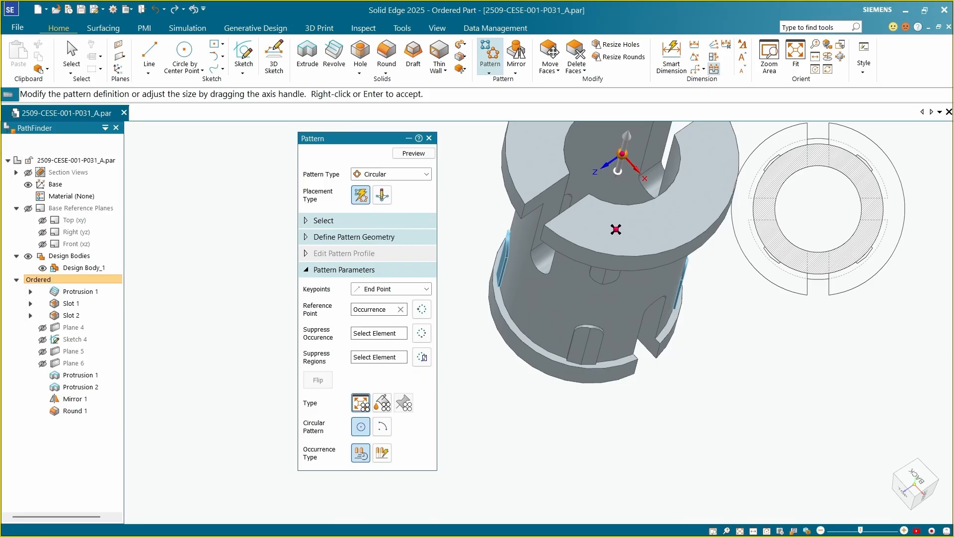
{"action": "scroll", "coordinate": [743, 353], "scroll_direction": "up", "scroll_amount": 1, "text": "ctrl"}
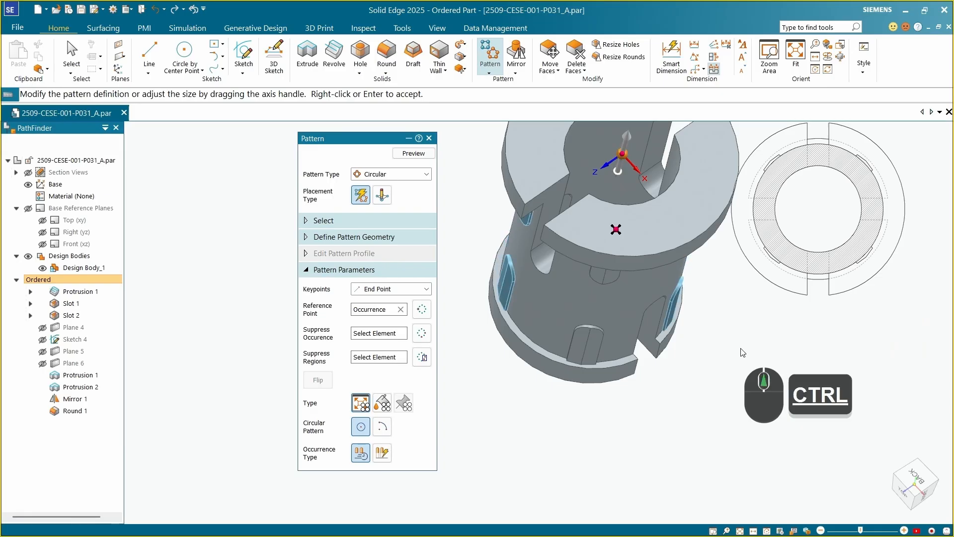
{"action": "scroll", "coordinate": [743, 353], "scroll_direction": "up", "scroll_amount": 1, "text": "ctrl"}
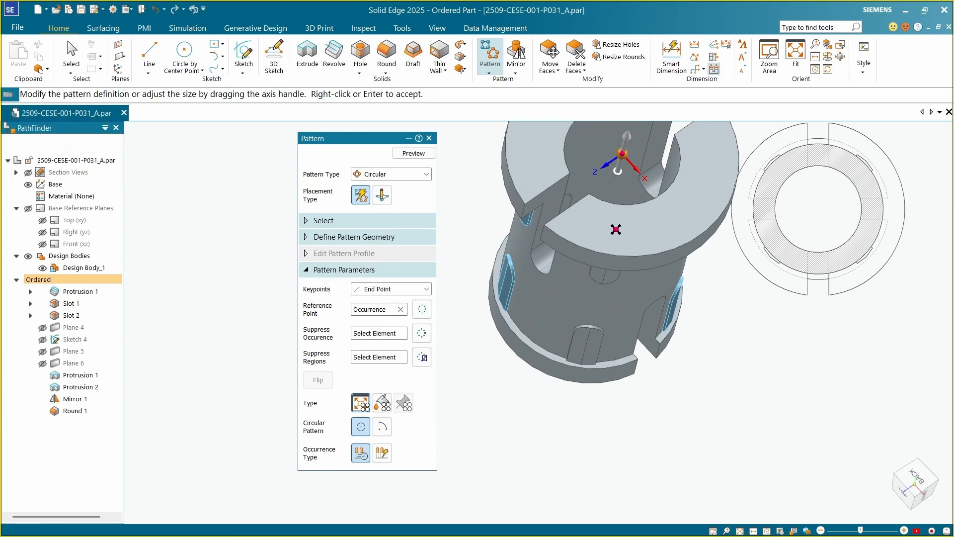
- Minimise and restore the part window to bring back the pattern's Count box, and move it next to the sleeve
{"action": "left_click", "coordinate": [905, 10]}
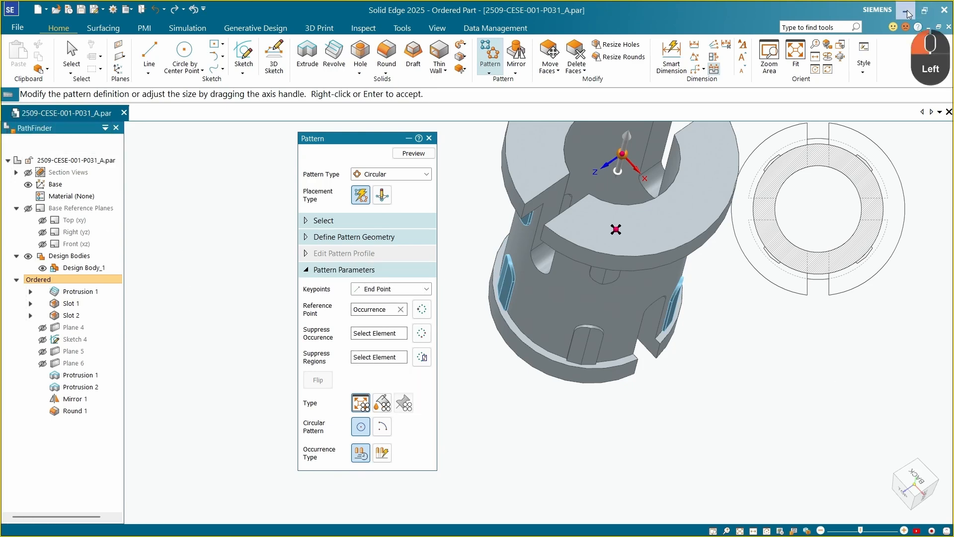
{"action": "left_click", "coordinate": [509, 523]}
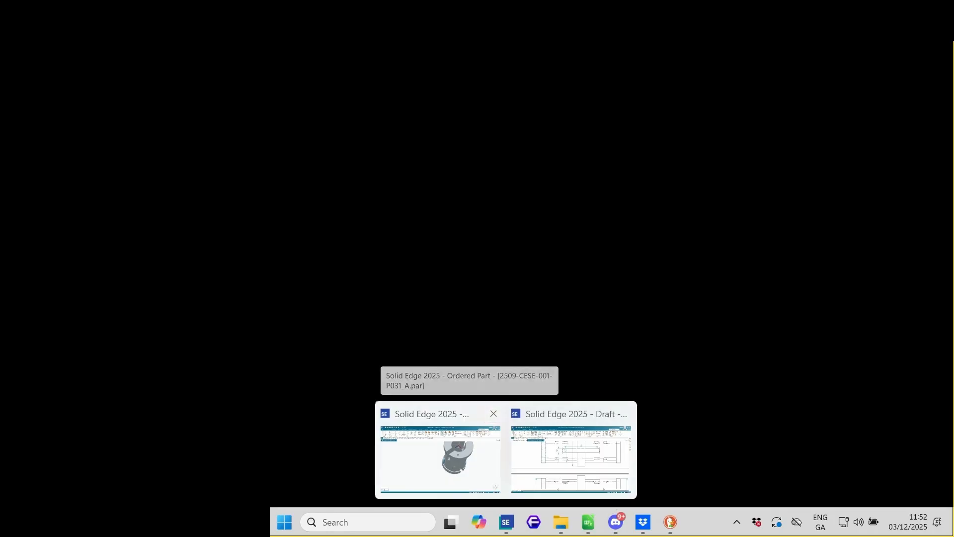
{"action": "left_click", "coordinate": [440, 455]}
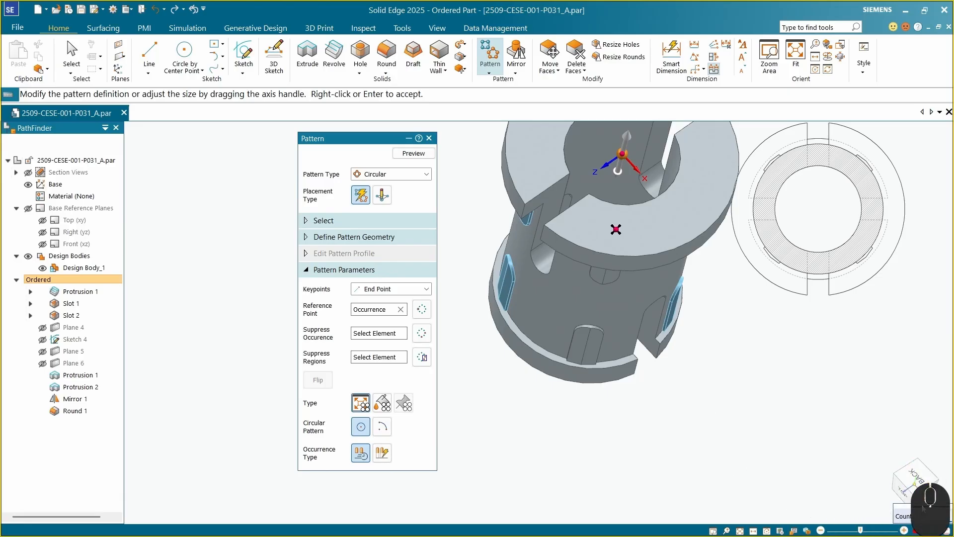
{"action": "left_click_drag", "start_coordinate": [917, 506], "coordinate": [500, 330]}
- Set the circular rib pattern's count to 4, preview it and finish the pattern
{"action": "left_click", "coordinate": [511, 340]}
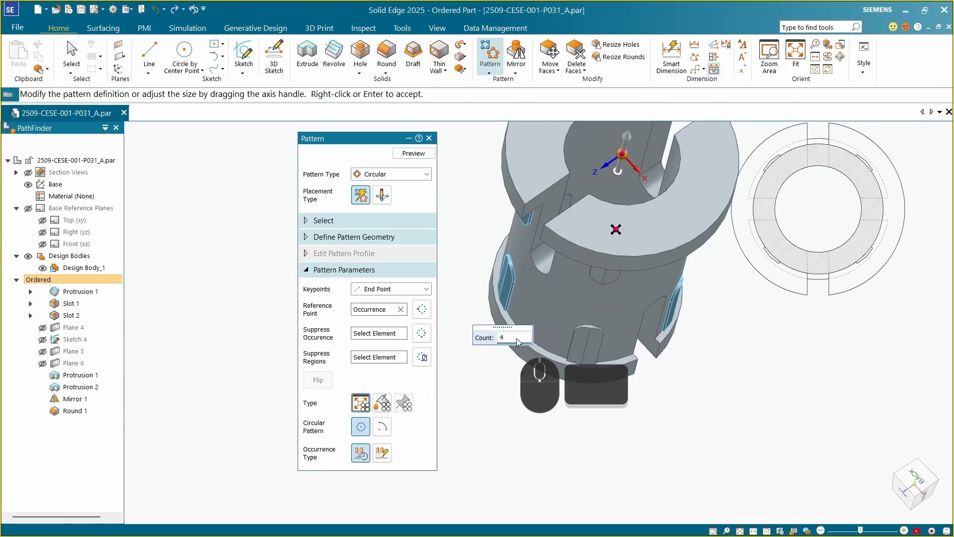
{"action": "type", "text": "4"}
{"action": "key", "text": "Tab"}
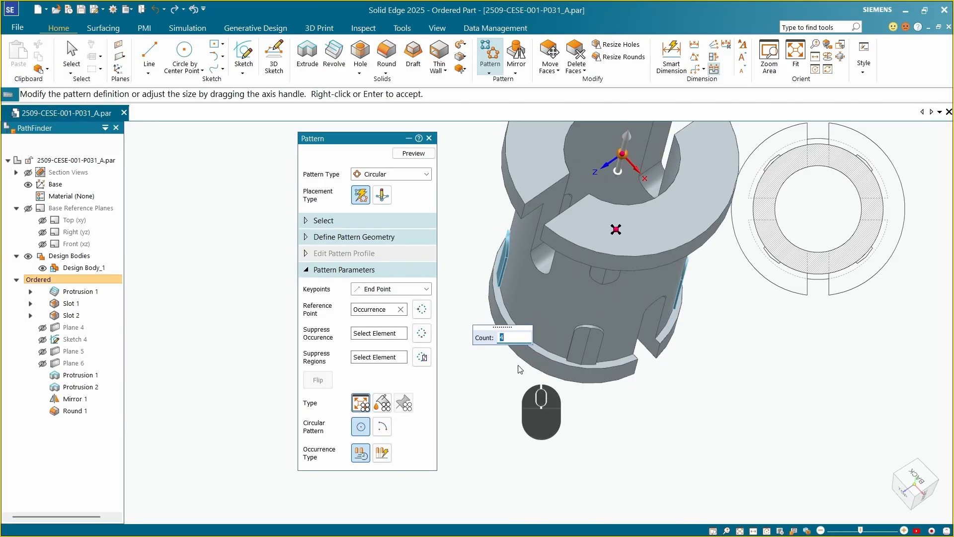
{"action": "left_click", "coordinate": [420, 155]}
{"action": "left_click", "coordinate": [421, 155]}
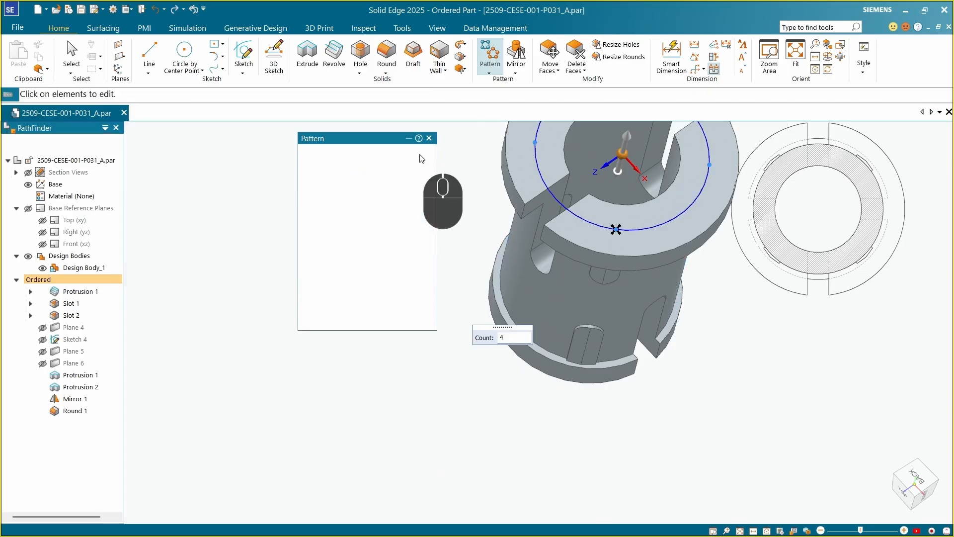
- Mirror-copy the complete sleeve body about the Front (xz) plane, keeping the original, and finish the feature
{"action": "middle_click_drag", "start_coordinate": [517, 164], "coordinate": [554, 127]}
{"action": "middle_click_drag", "start_coordinate": [630, 332], "coordinate": [577, 305]}
{"action": "scroll", "coordinate": [567, 302], "scroll_direction": "up", "scroll_amount": 2}
{"action": "left_click", "coordinate": [521, 73]}
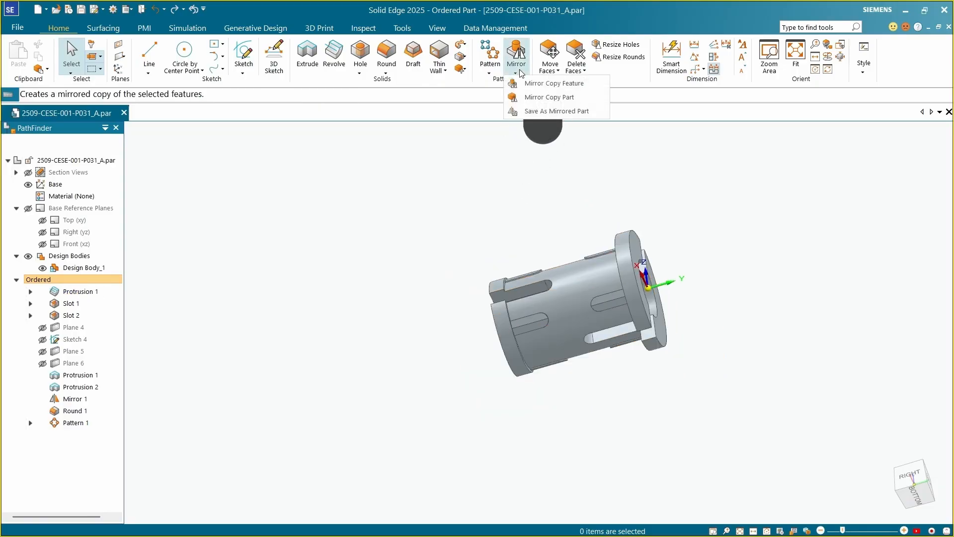
{"action": "left_click", "coordinate": [563, 109]}
{"action": "left_click", "coordinate": [550, 270]}
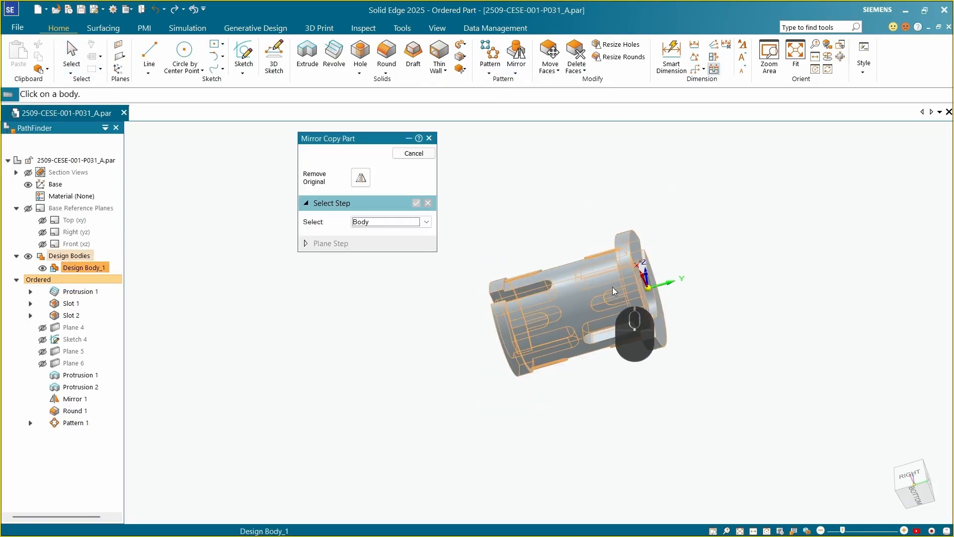
{"action": "left_click", "coordinate": [417, 228]}
{"action": "left_click", "coordinate": [388, 268]}
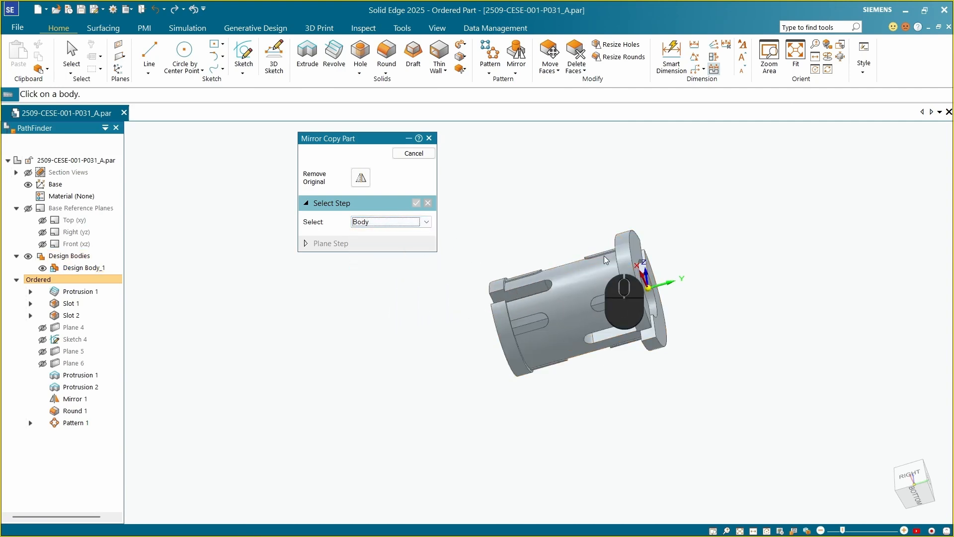
{"action": "left_click", "coordinate": [628, 278]}
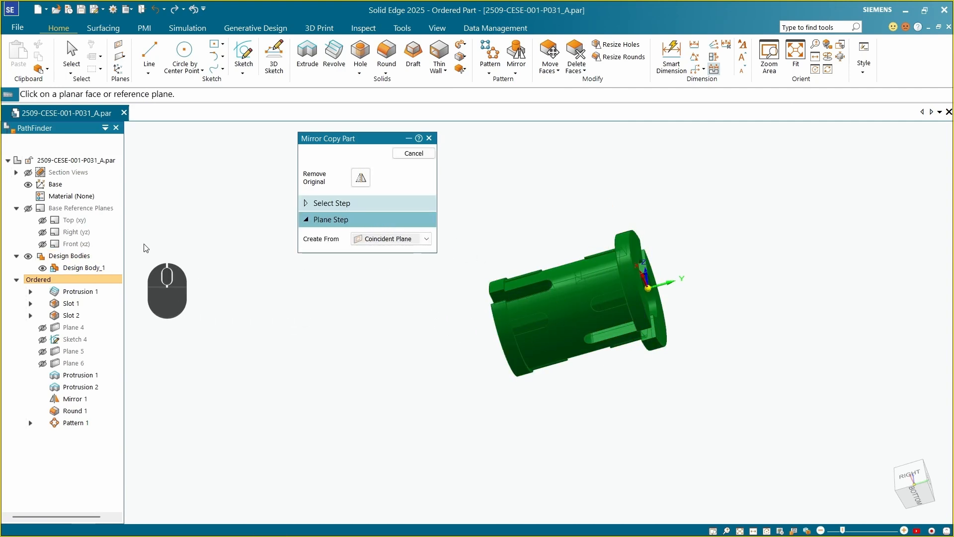
{"action": "left_click", "coordinate": [74, 244]}
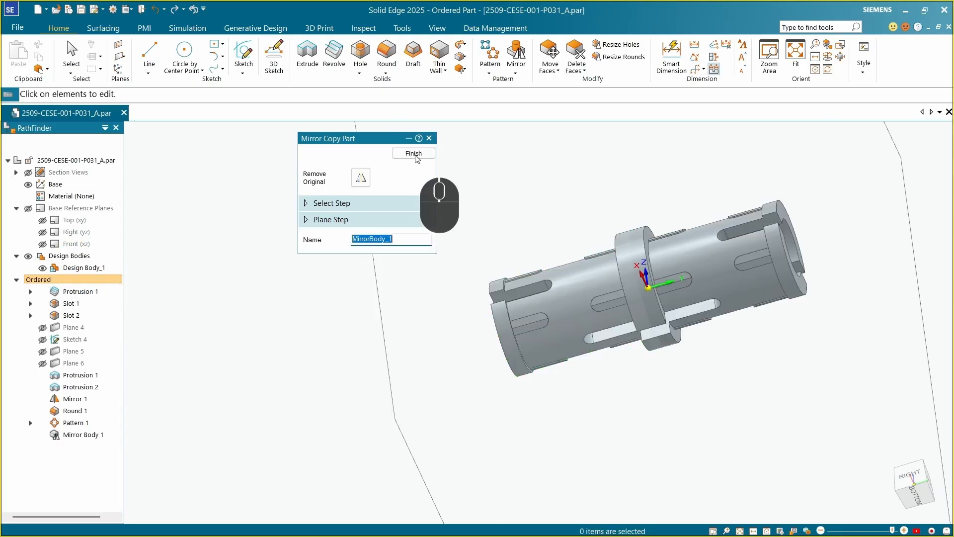
{"action": "left_click", "coordinate": [414, 155]}
{"action": "left_click", "coordinate": [414, 154]}
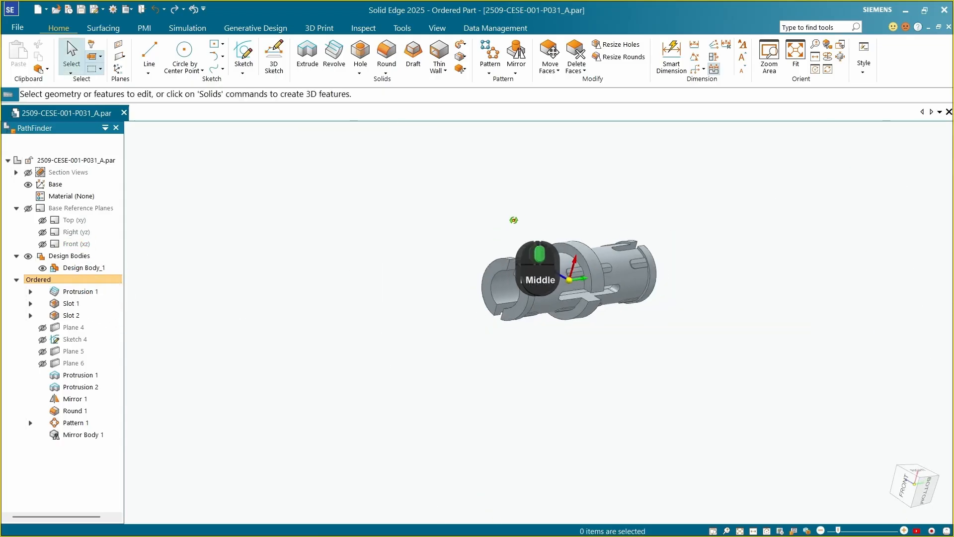
- Examine the mirrored sleeve from several angles, including its slotted ends, wall ribs and central collar
{"action": "middle_click_drag", "start_coordinate": [513, 219], "coordinate": [594, 323]}
{"action": "scroll", "coordinate": [594, 338], "scroll_direction": "up", "scroll_amount": 5}
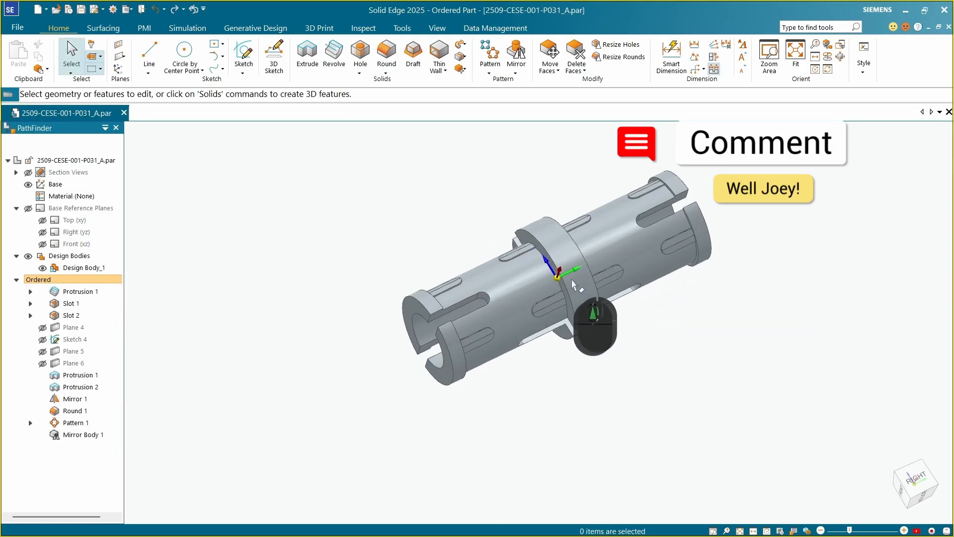
{"action": "scroll", "coordinate": [594, 373], "scroll_direction": "up", "scroll_amount": 3}
{"action": "middle_click_drag", "start_coordinate": [630, 358], "coordinate": [686, 334]}
{"action": "scroll", "coordinate": [627, 381], "scroll_direction": "down", "scroll_amount": 3}
{"action": "scroll", "coordinate": [663, 330], "scroll_direction": "down", "scroll_amount": 5}
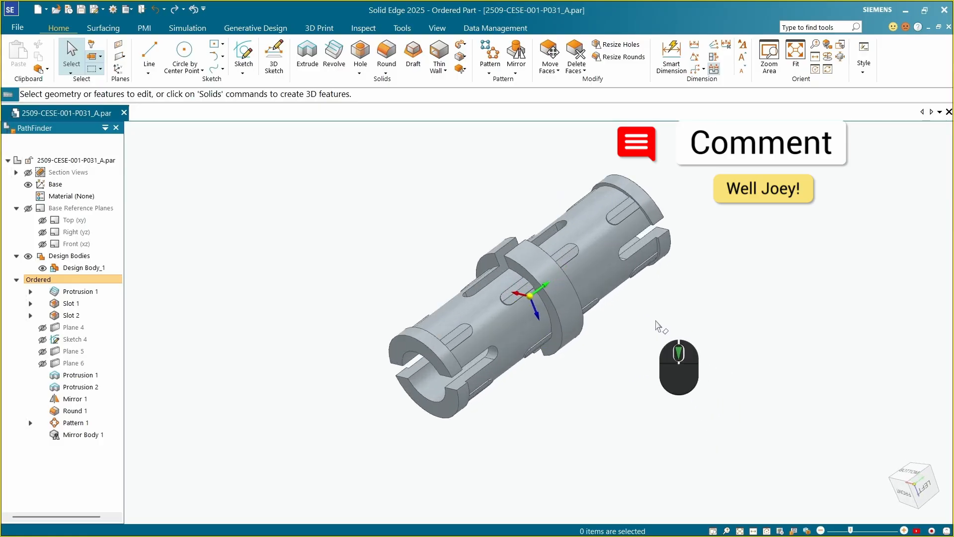
{"action": "middle_click_drag", "start_coordinate": [601, 338], "coordinate": [666, 278]}
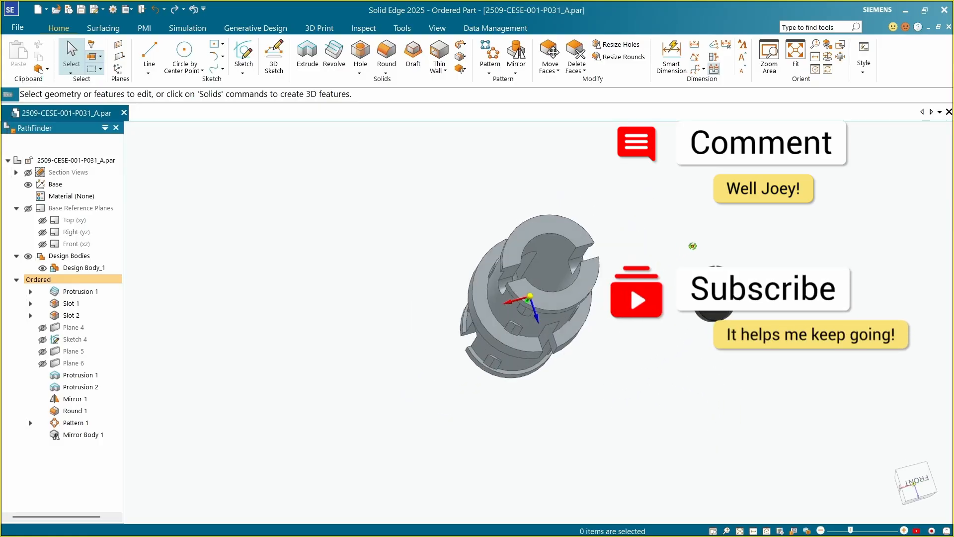